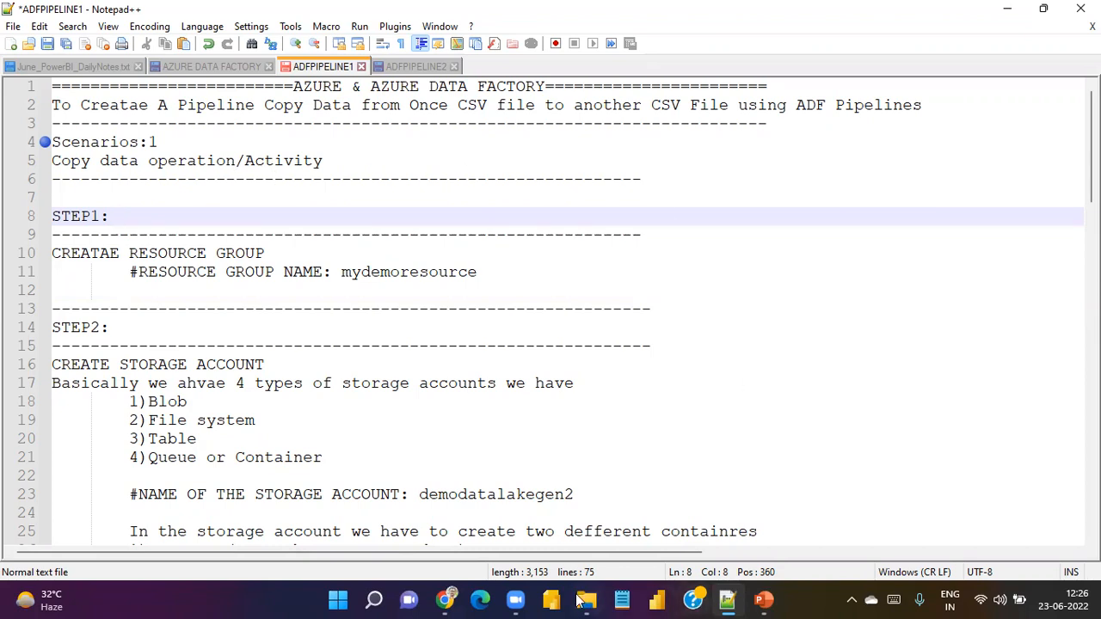
- Review the ADFPIPELINE1 notes for the CSV copy scenario, from the resource group step through to the pipeline trigger
click(445, 600)
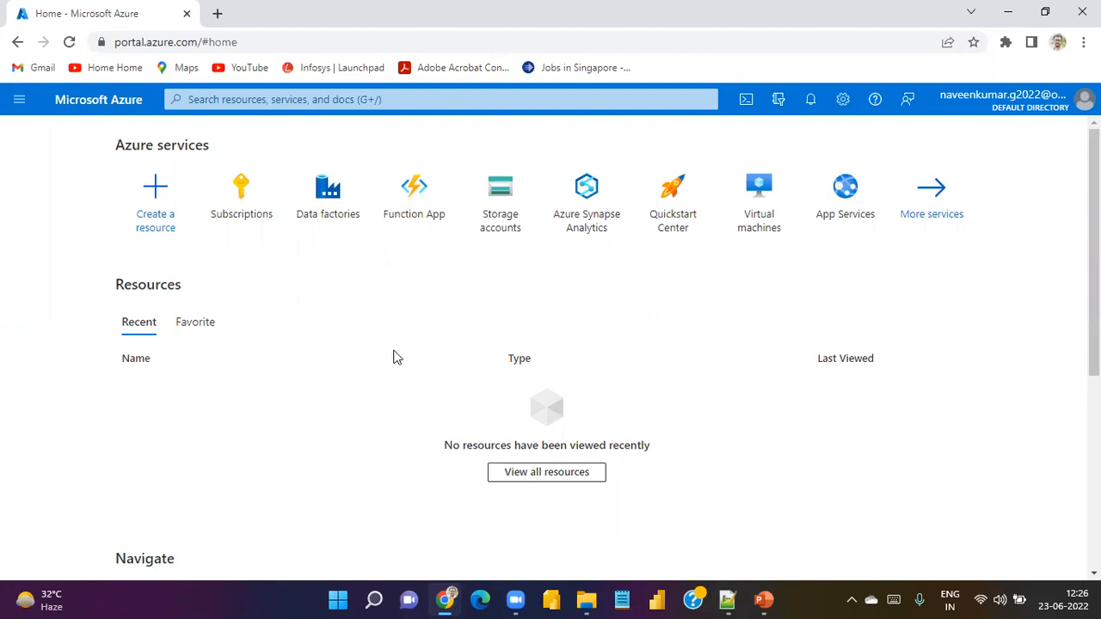
key(alt+Tab)
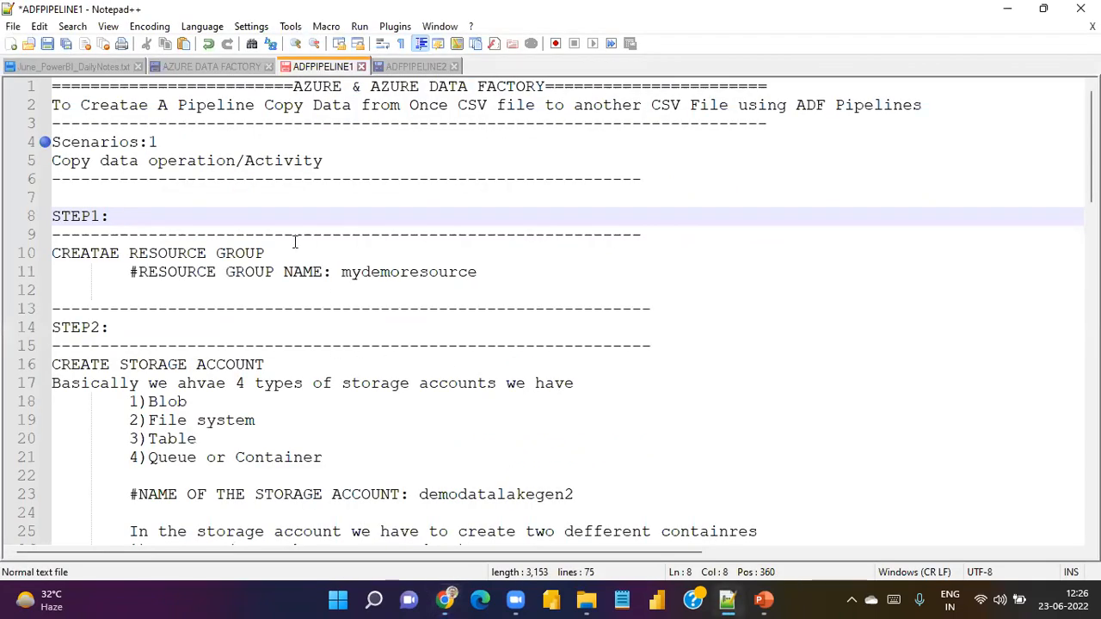
click(91, 142)
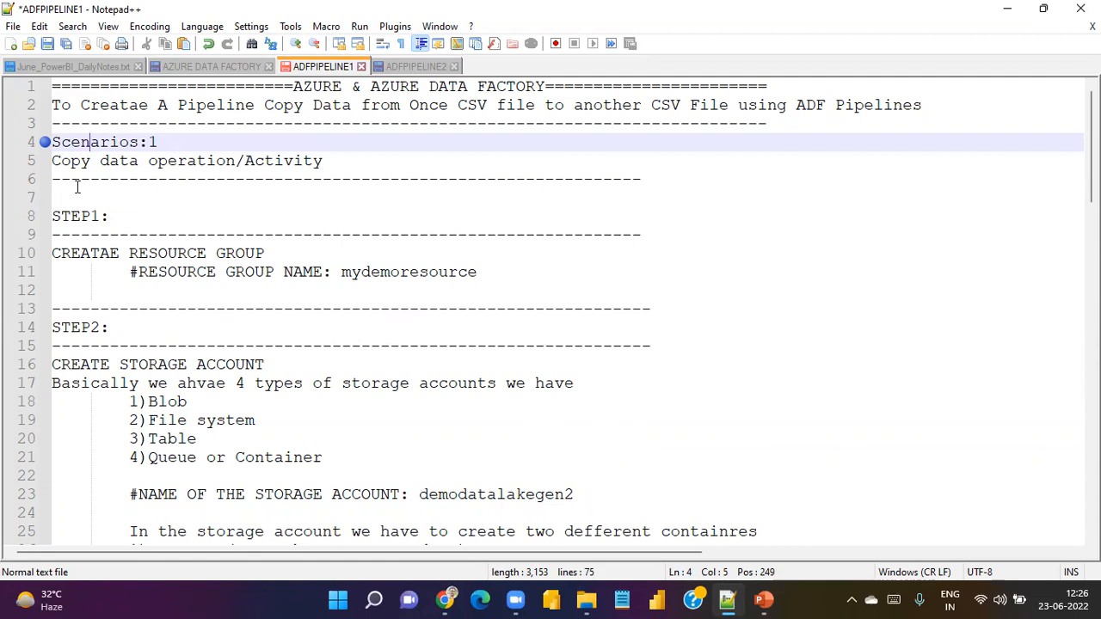
scroll(208, 239, down, 2)
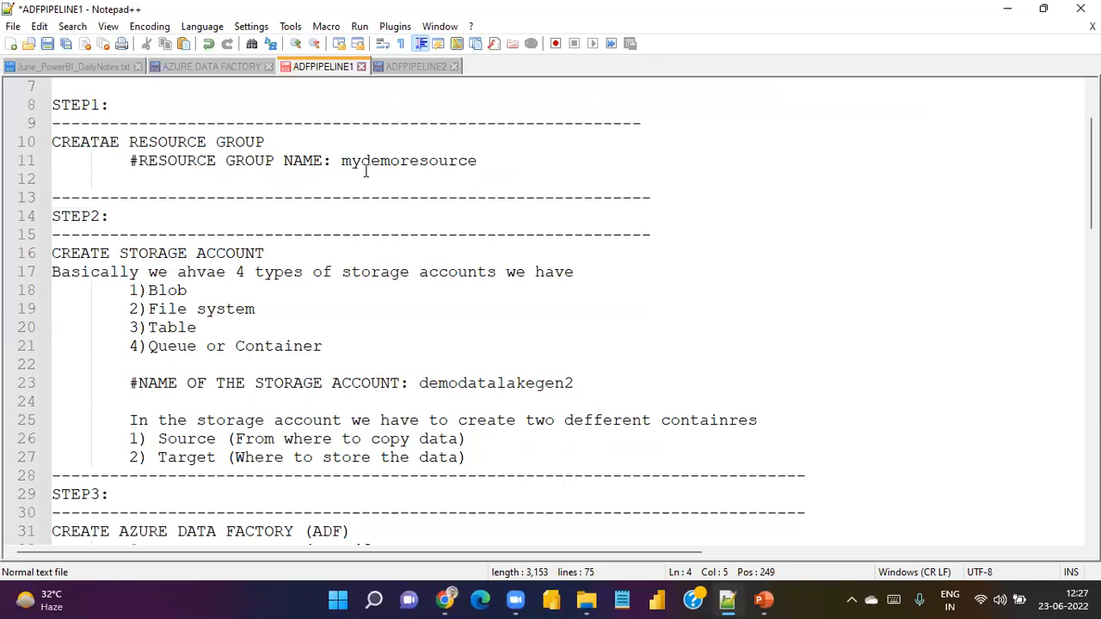
drag(342, 163, 506, 165)
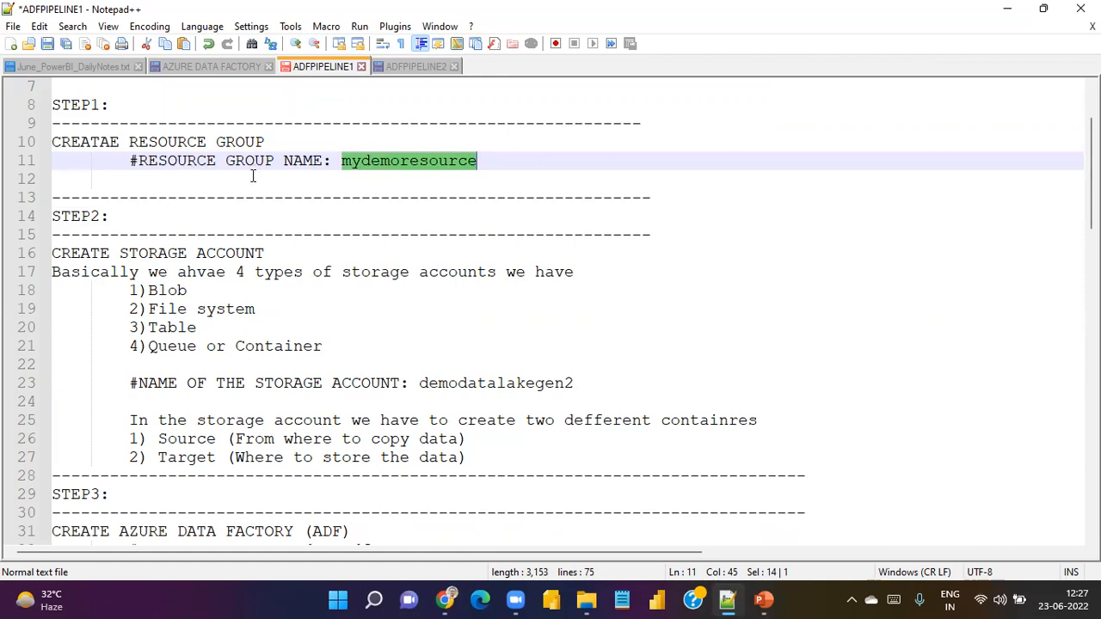
click(277, 217)
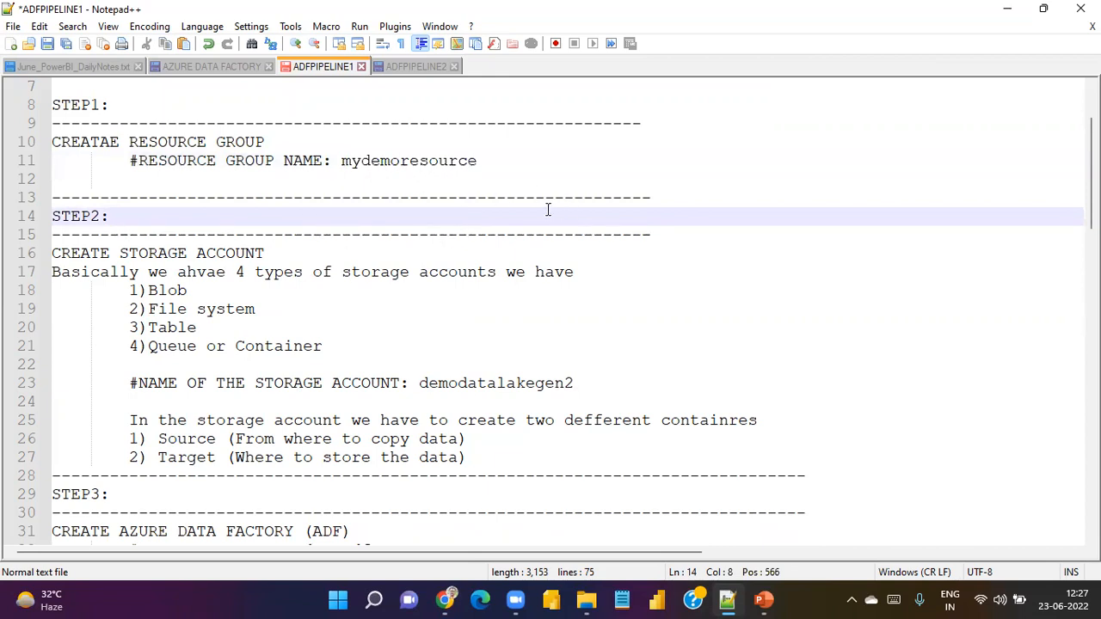
scroll(352, 309, down, 9)
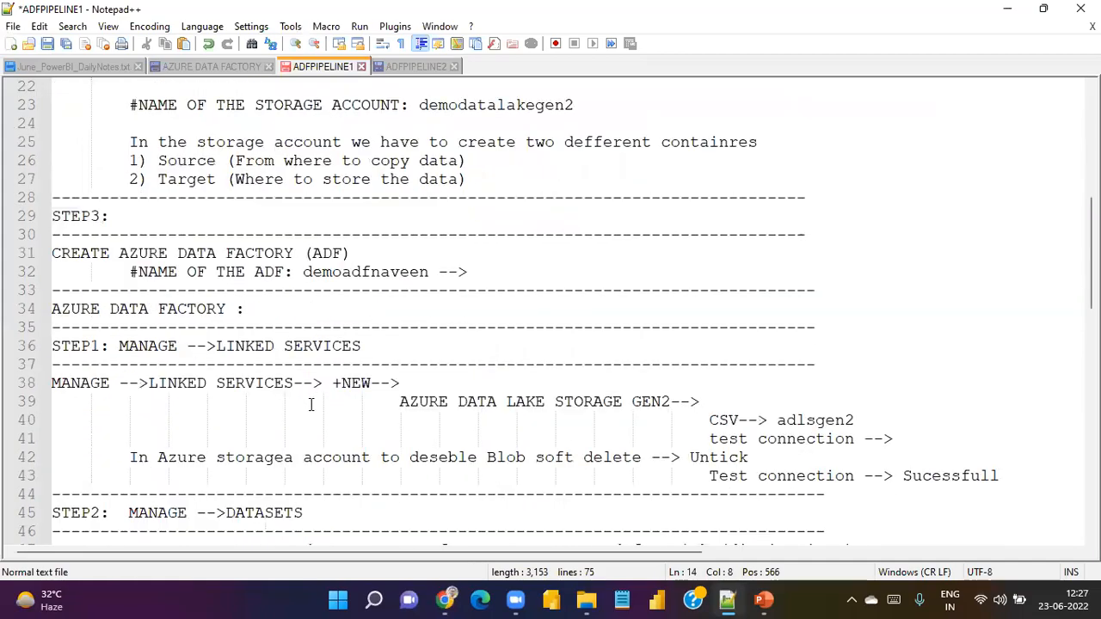
scroll(314, 403, down, 12)
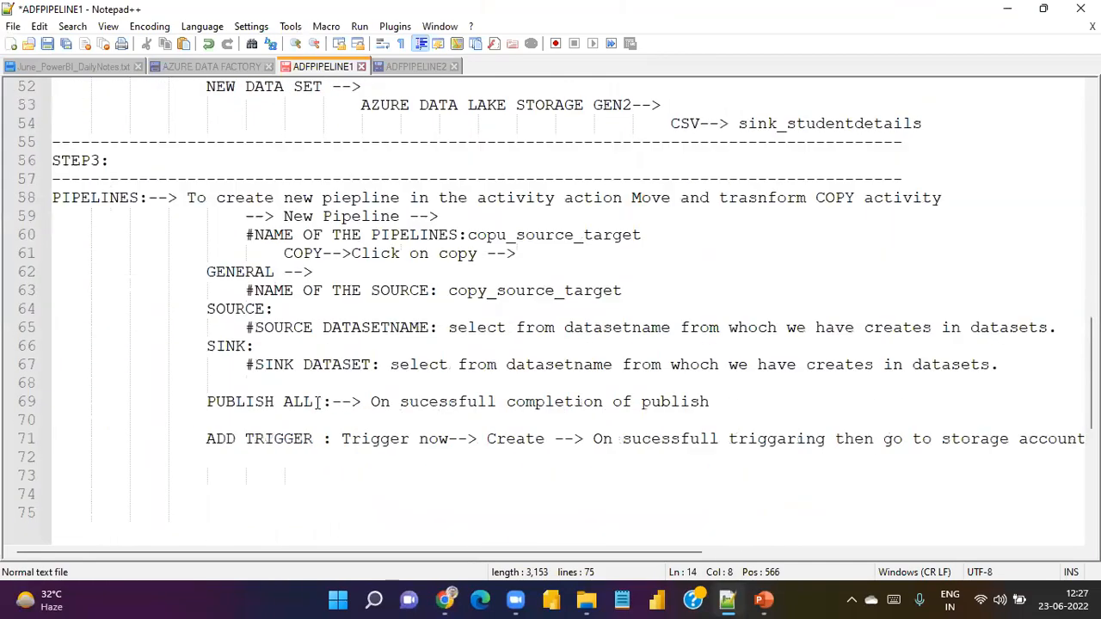
scroll(318, 403, up, 20)
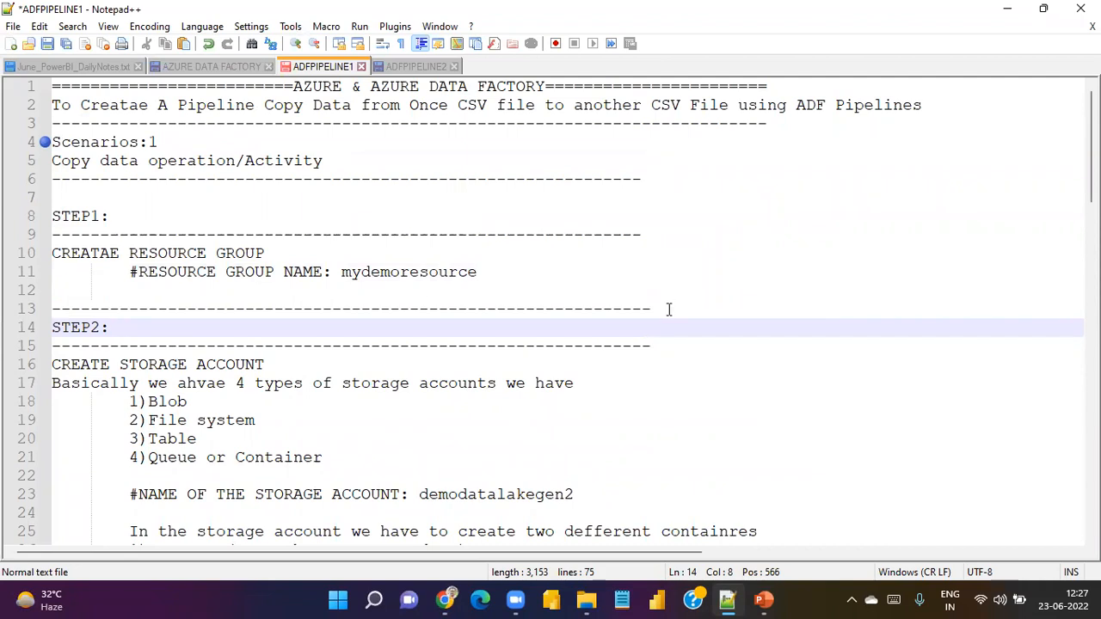
- Examine the storage account section of the notes, including the source and target containers to create
scroll(63, 327, down, 1)
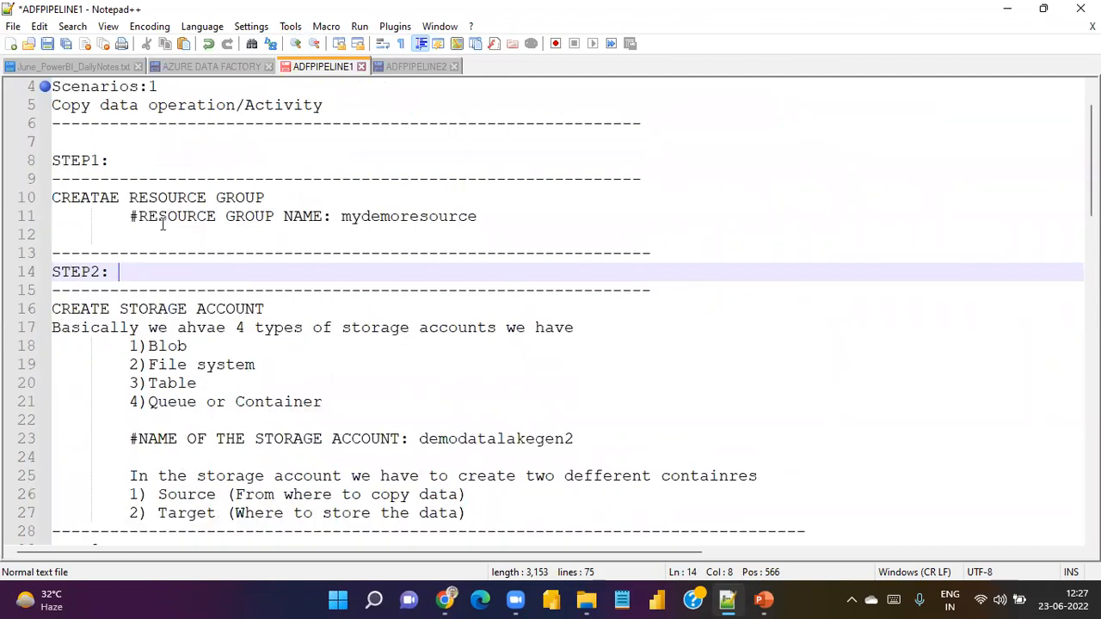
scroll(58, 275, down, 1)
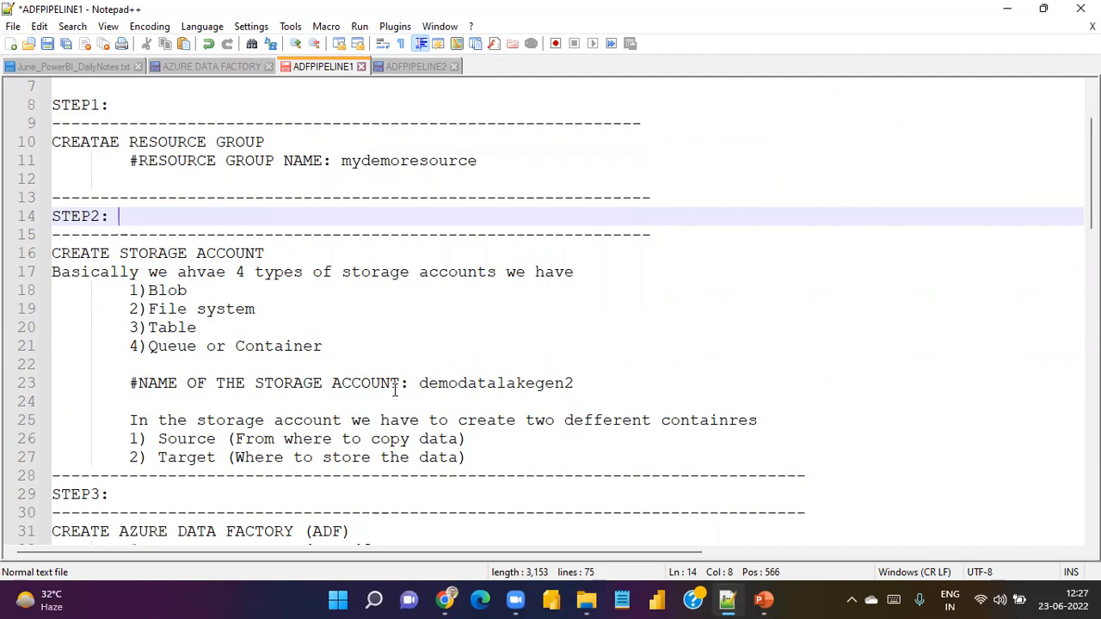
scroll(447, 392, down, 1)
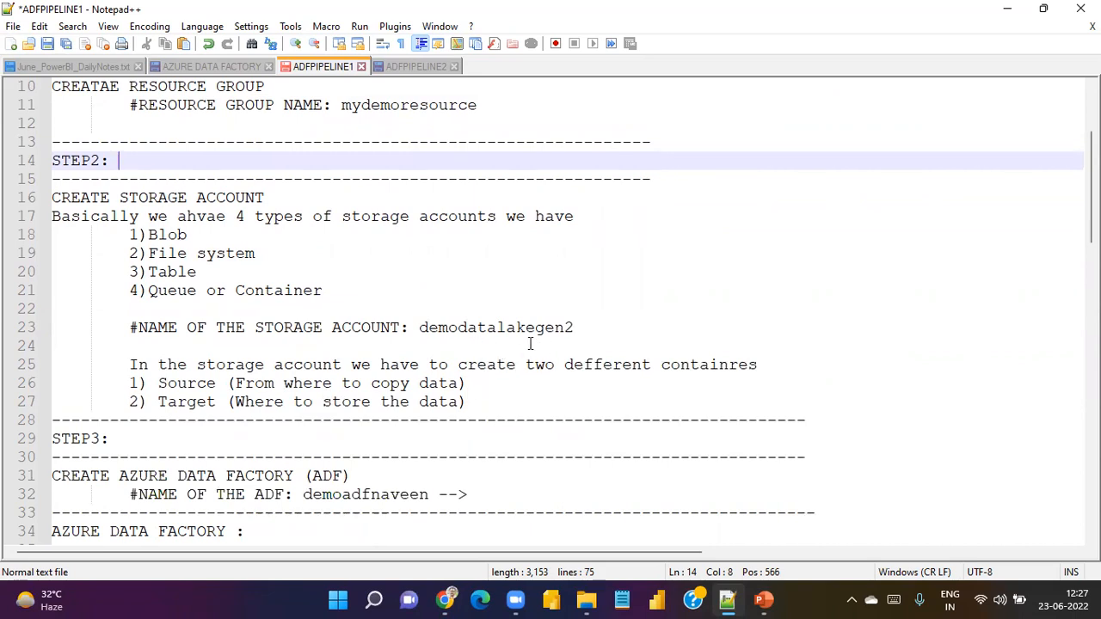
scroll(531, 344, down, 1)
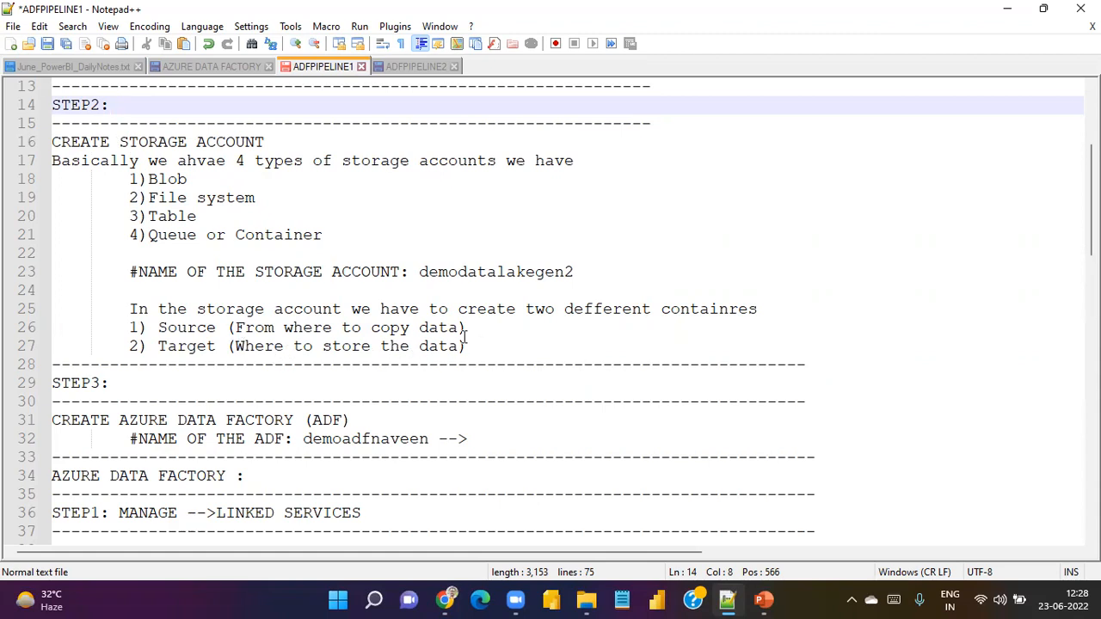
click(179, 346)
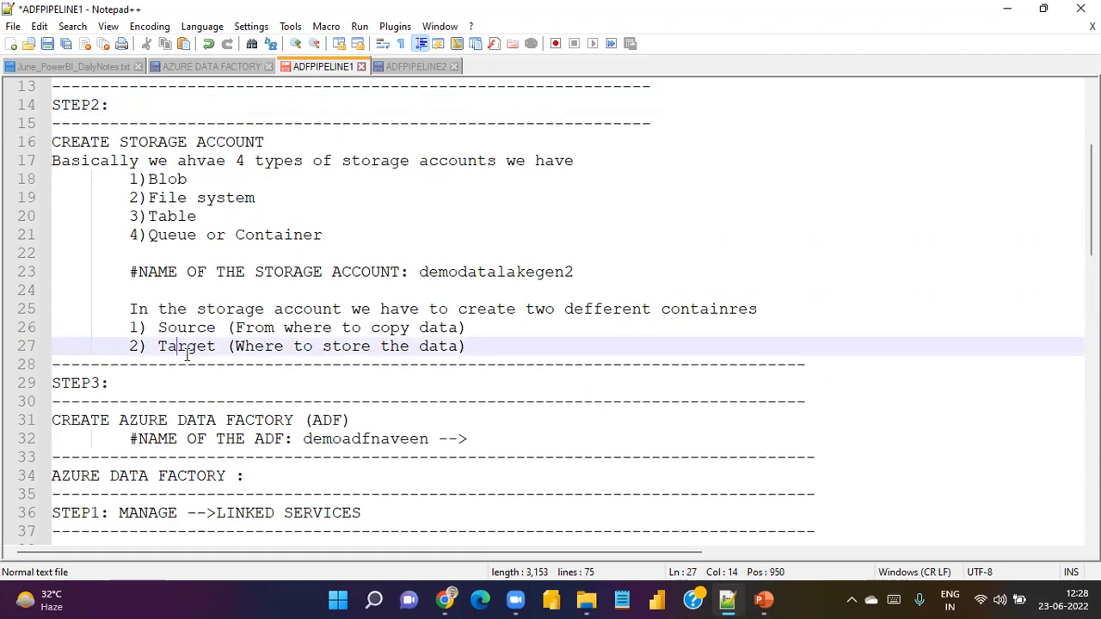
key(Up)
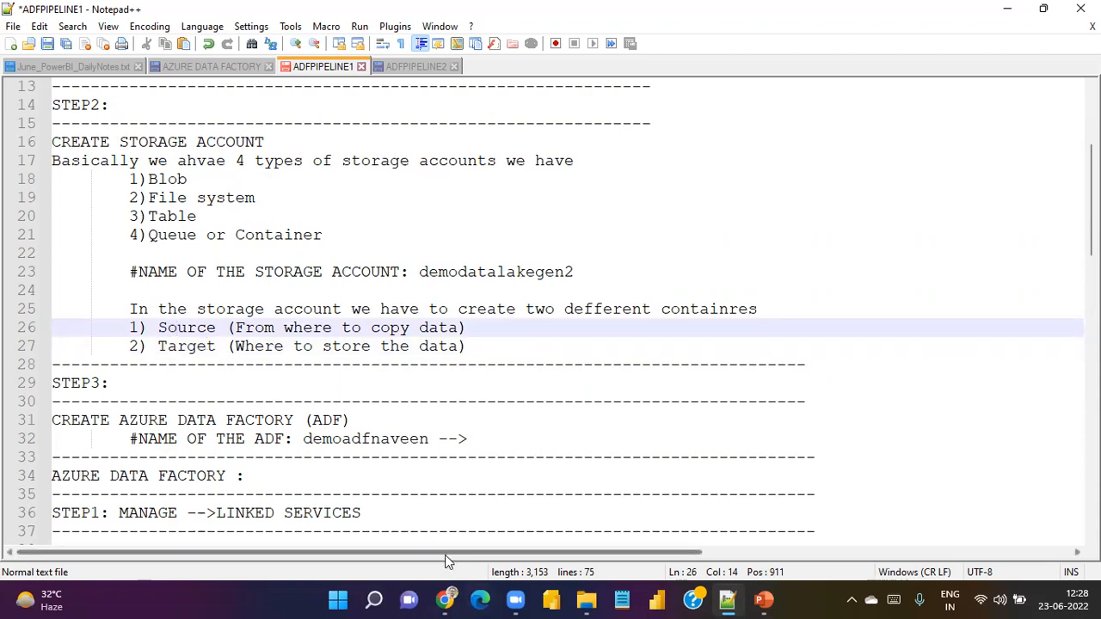
- Switch to File Explorer and view the contents of data1 in the ADF folder of Practice Files-2022, leaving the file closed
click(578, 600)
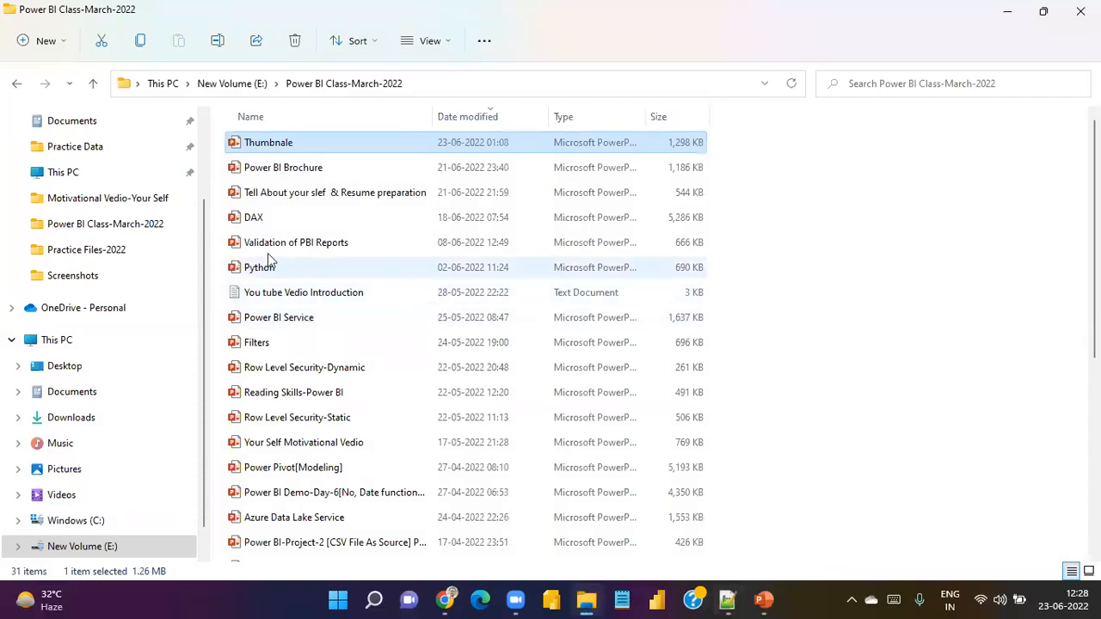
scroll(362, 413, down, 5)
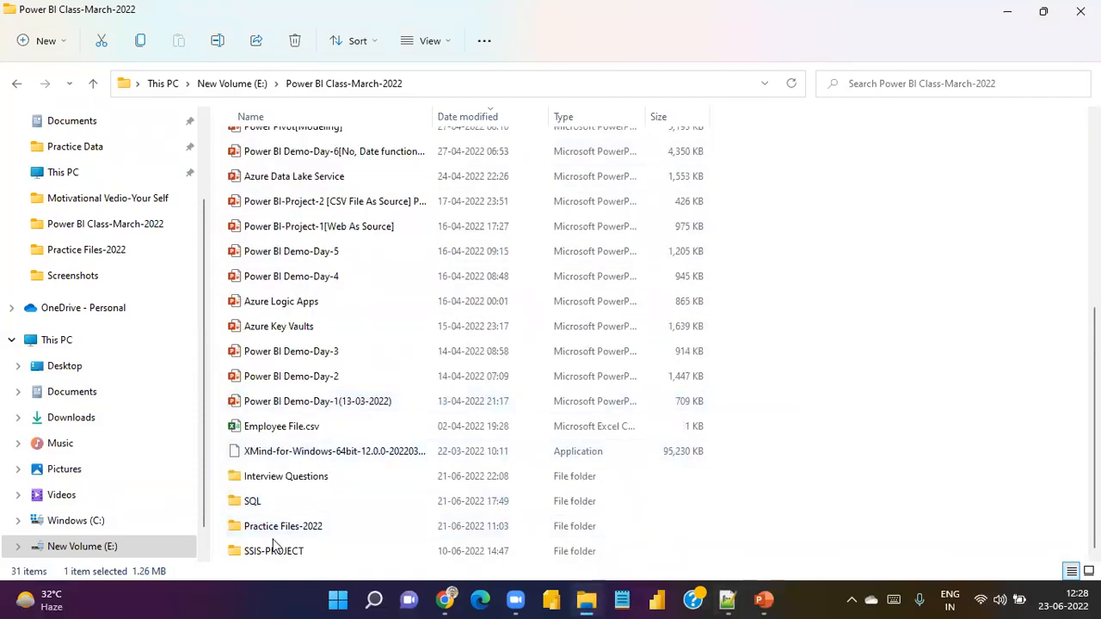
key(alt+Up)
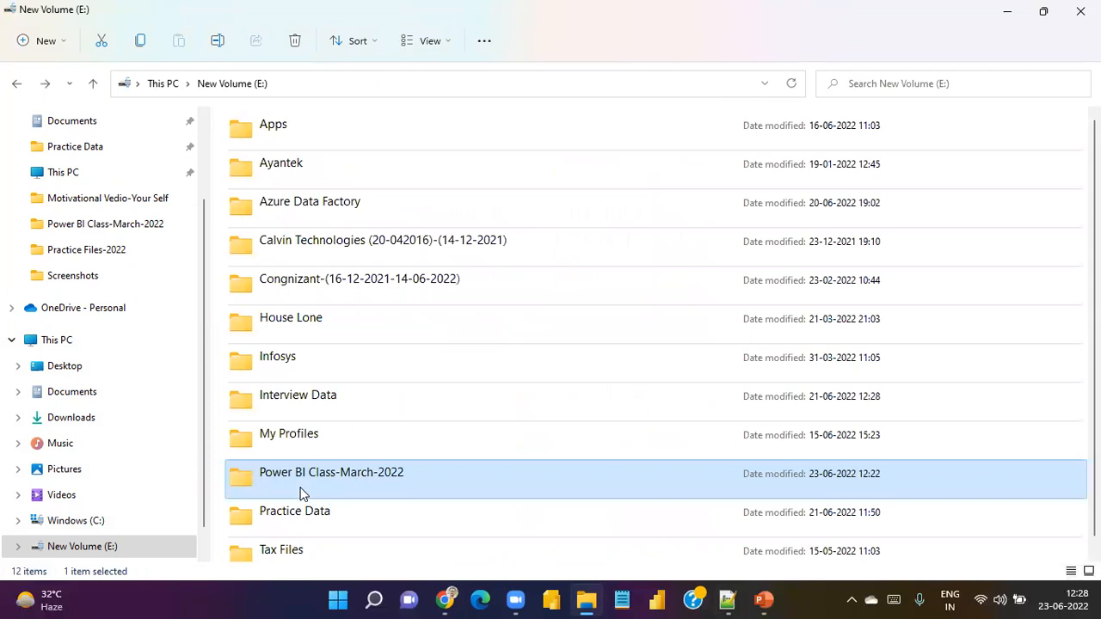
key(alt+Left)
double_click(302, 524)
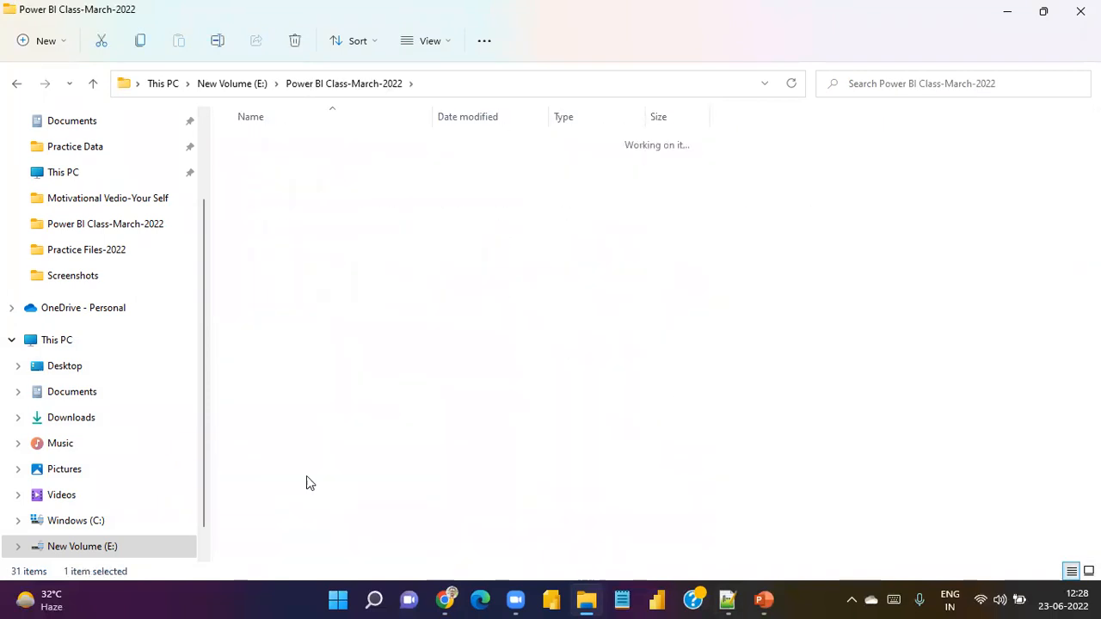
double_click(256, 144)
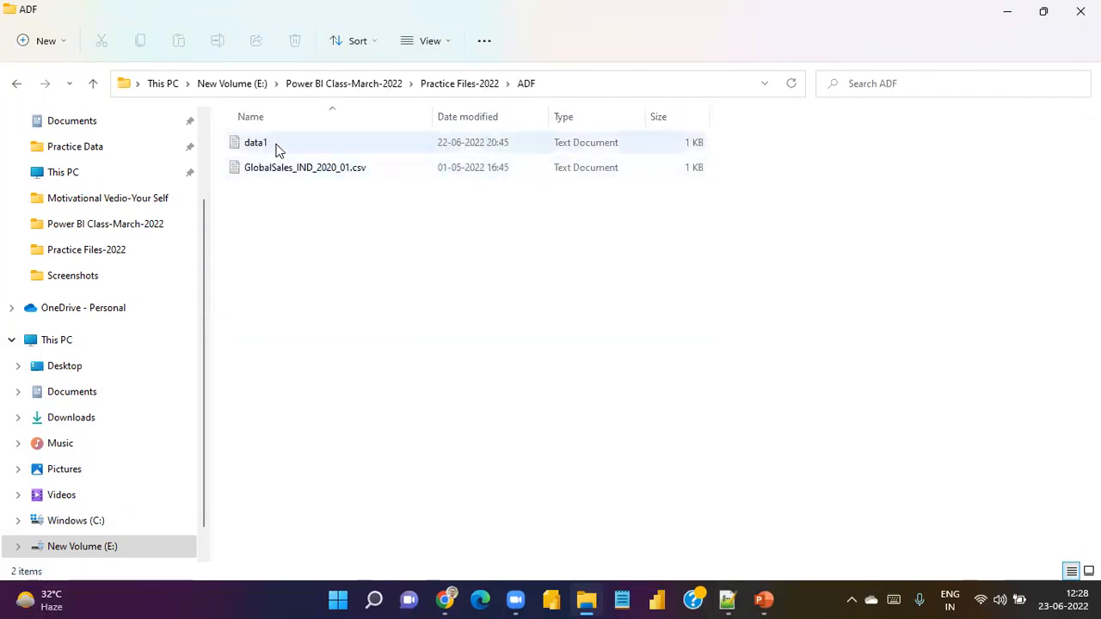
double_click(275, 148)
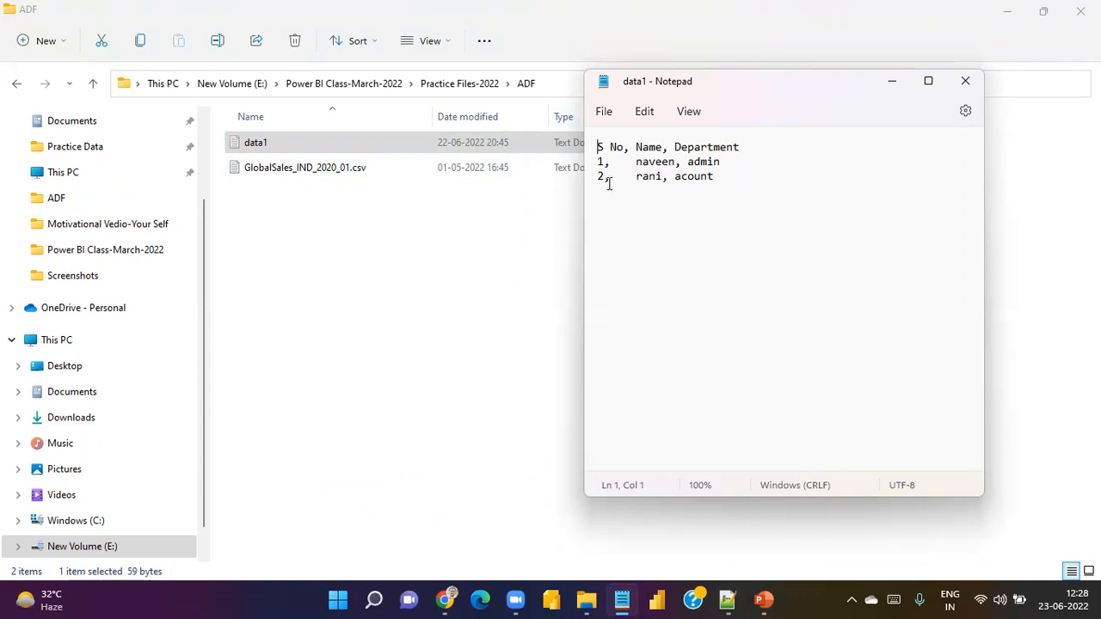
click(714, 176)
click(965, 81)
- Switch back to Notepad++ and review the target container, storage account and Azure Data Factory linked services sections of the notes
key(alt+Tab)
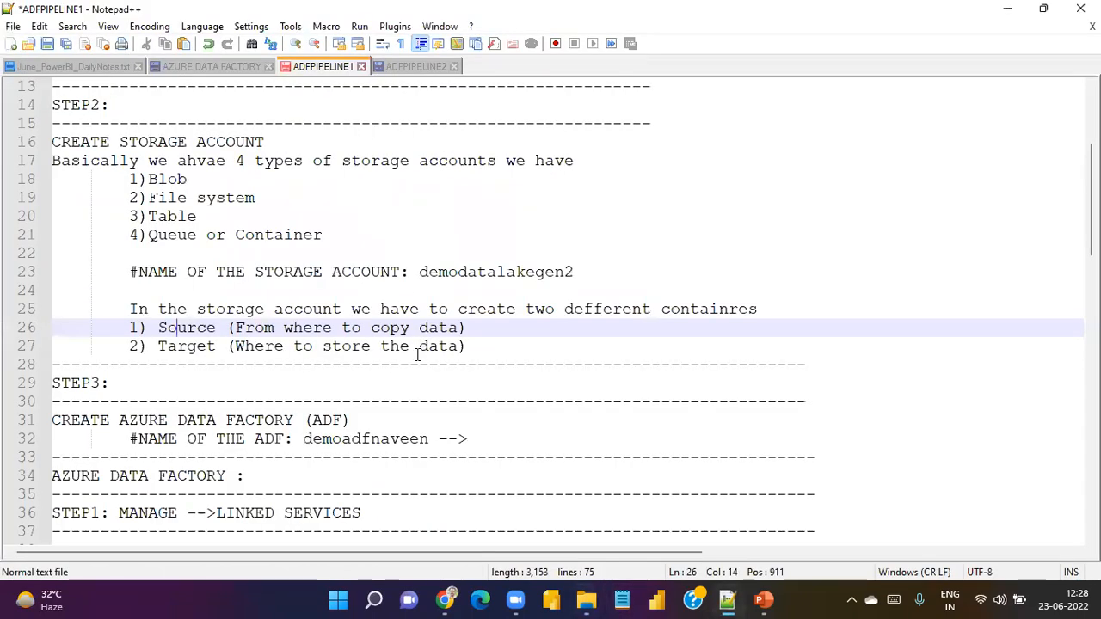
click(179, 349)
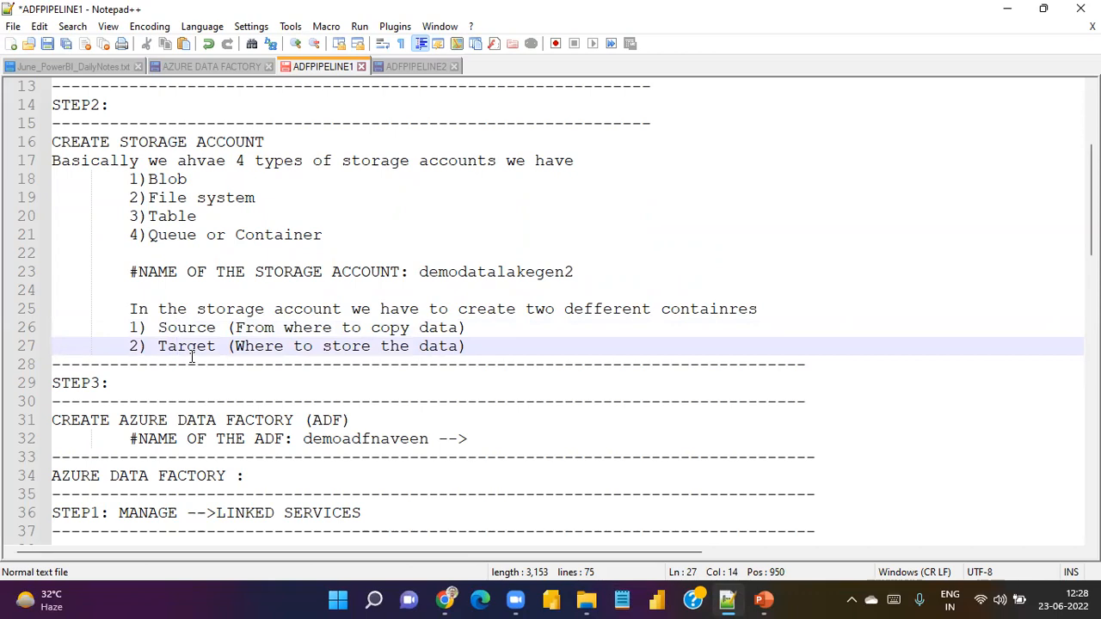
key(alt+Tab)
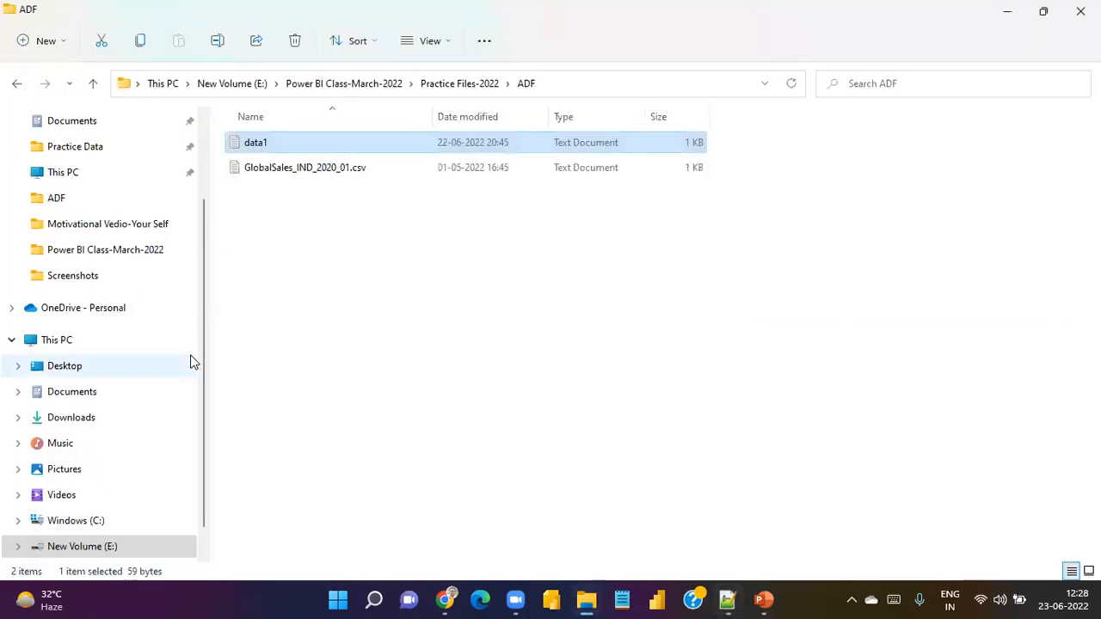
key(alt+Tab)
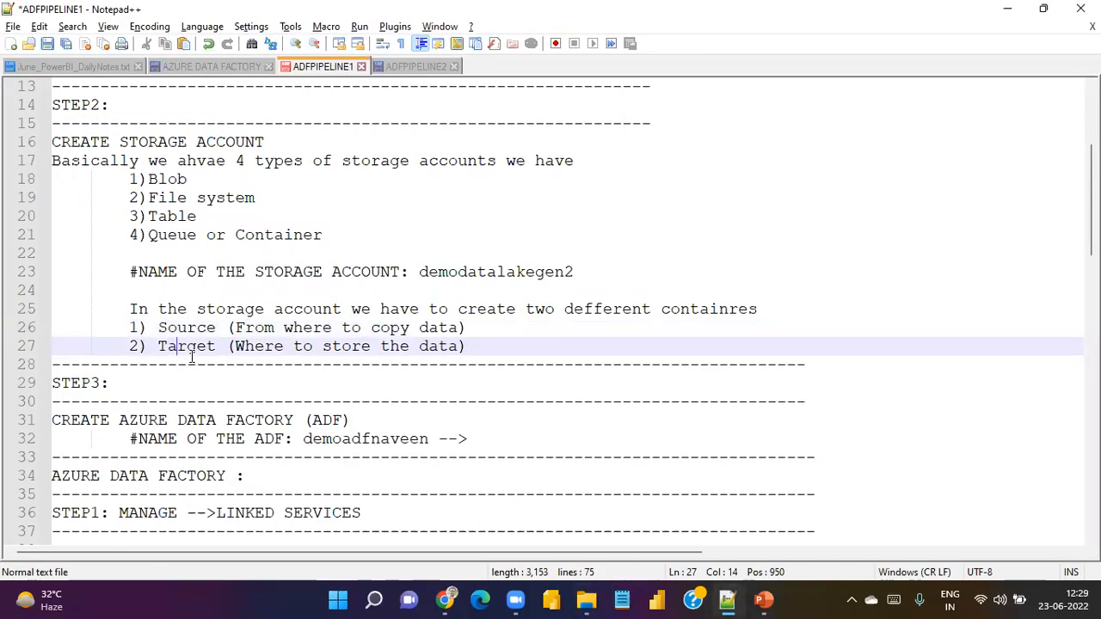
scroll(191, 355, down, 3)
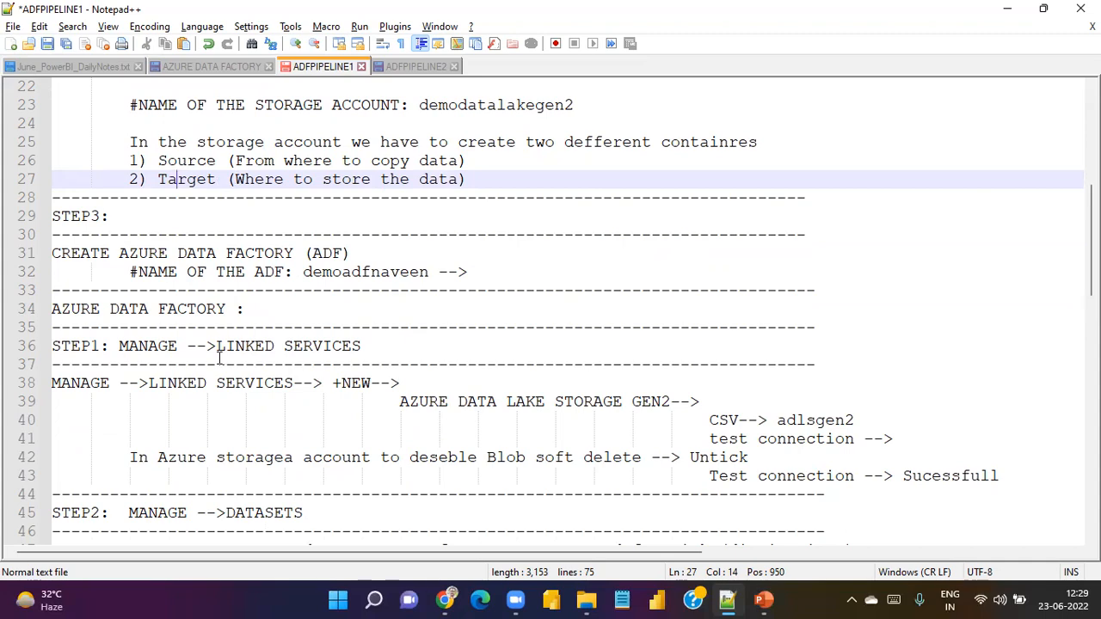
scroll(220, 359, up, 7)
scroll(313, 300, down, 2)
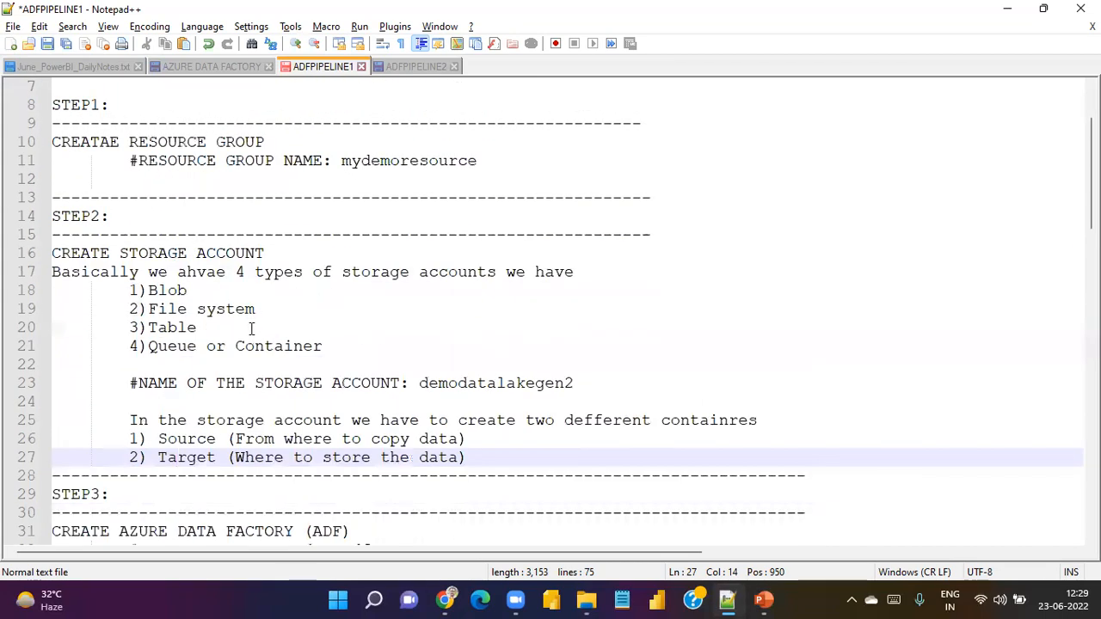
scroll(251, 329, down, 5)
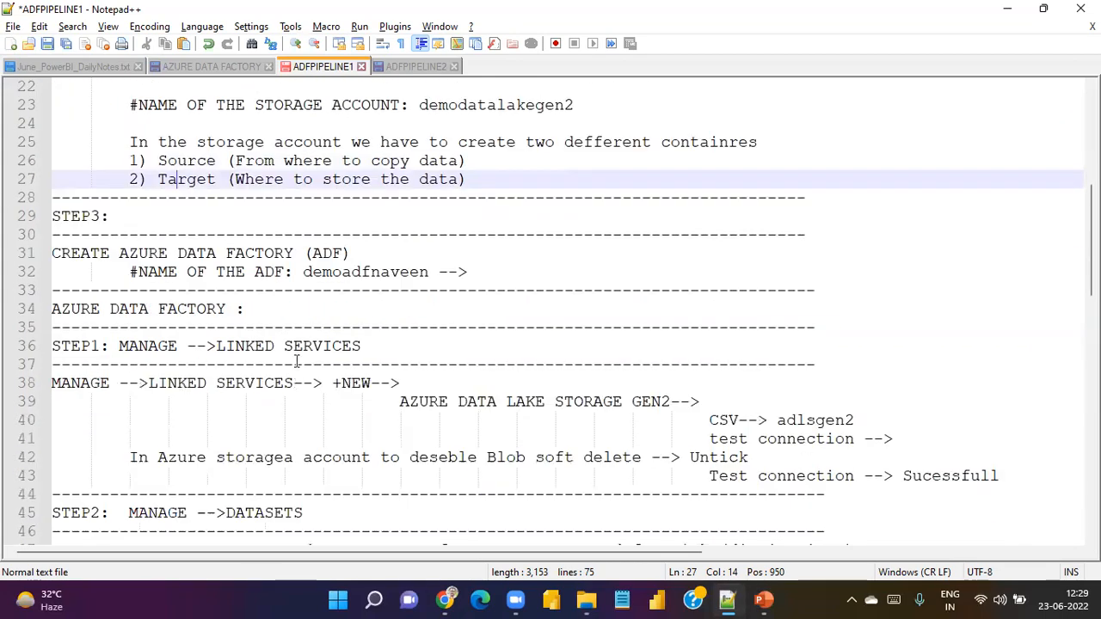
scroll(296, 361, down, 1)
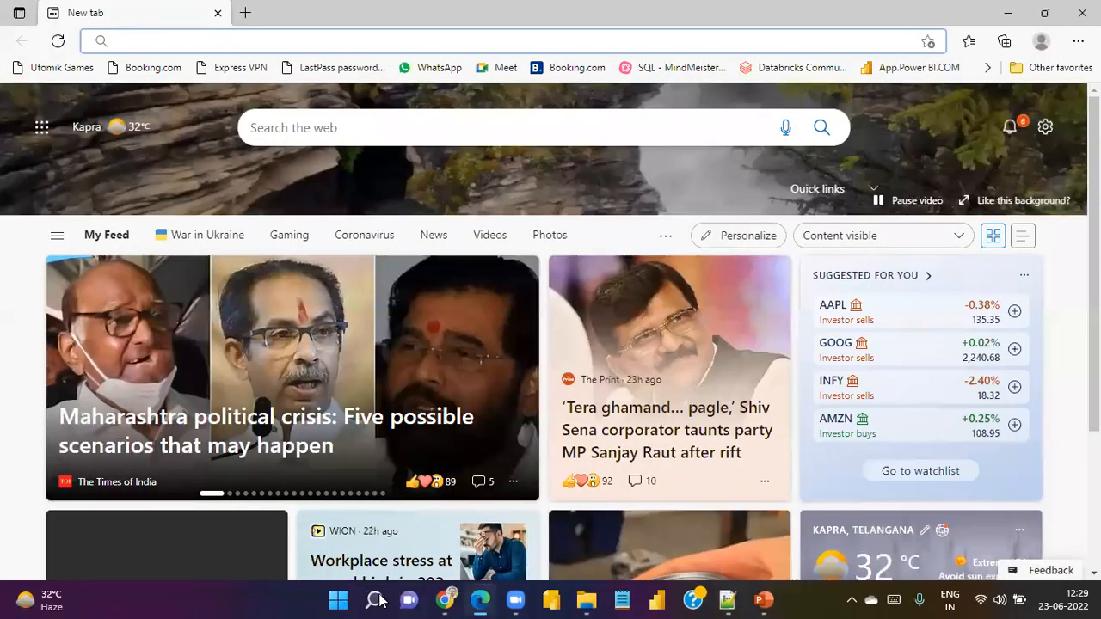
- Switch to the Azure portal in Chrome, look through its list of services and open the Subscriptions page
click(1083, 11)
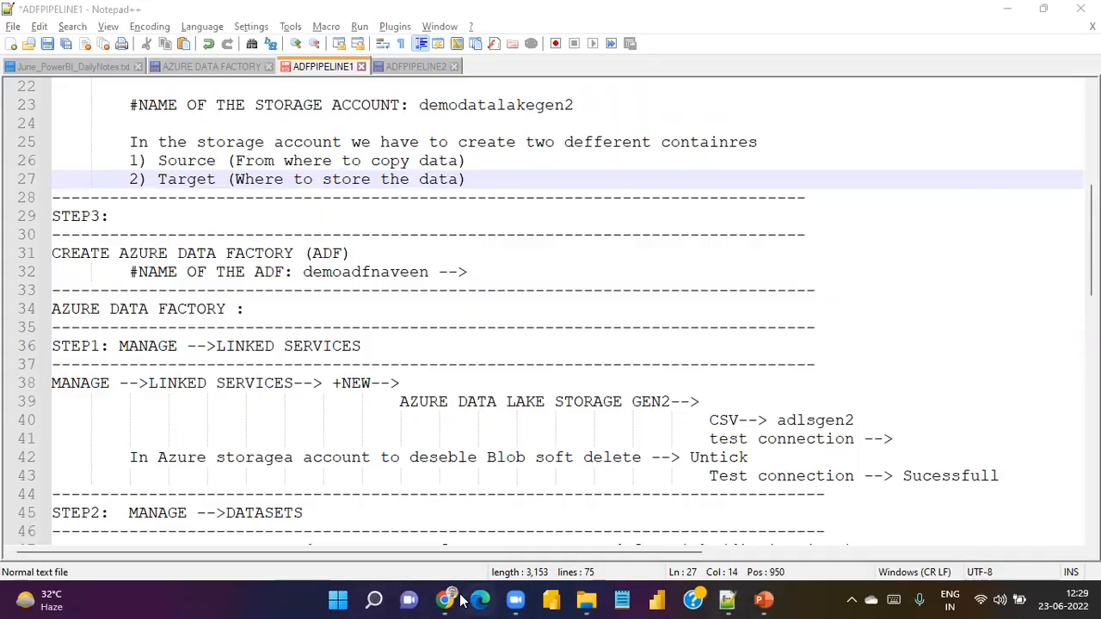
click(446, 599)
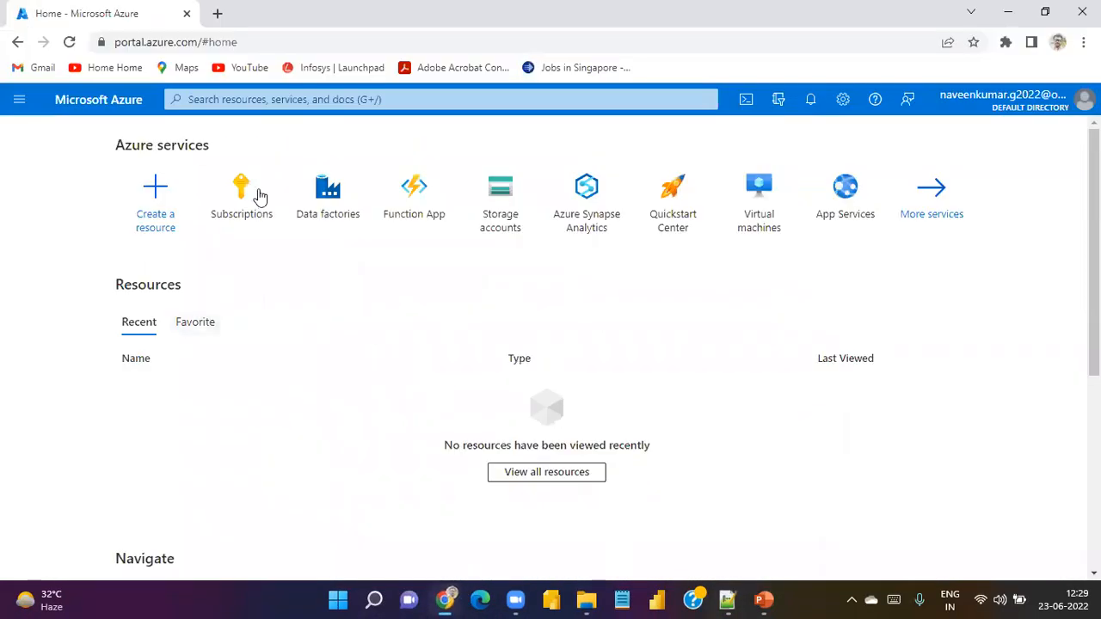
click(19, 101)
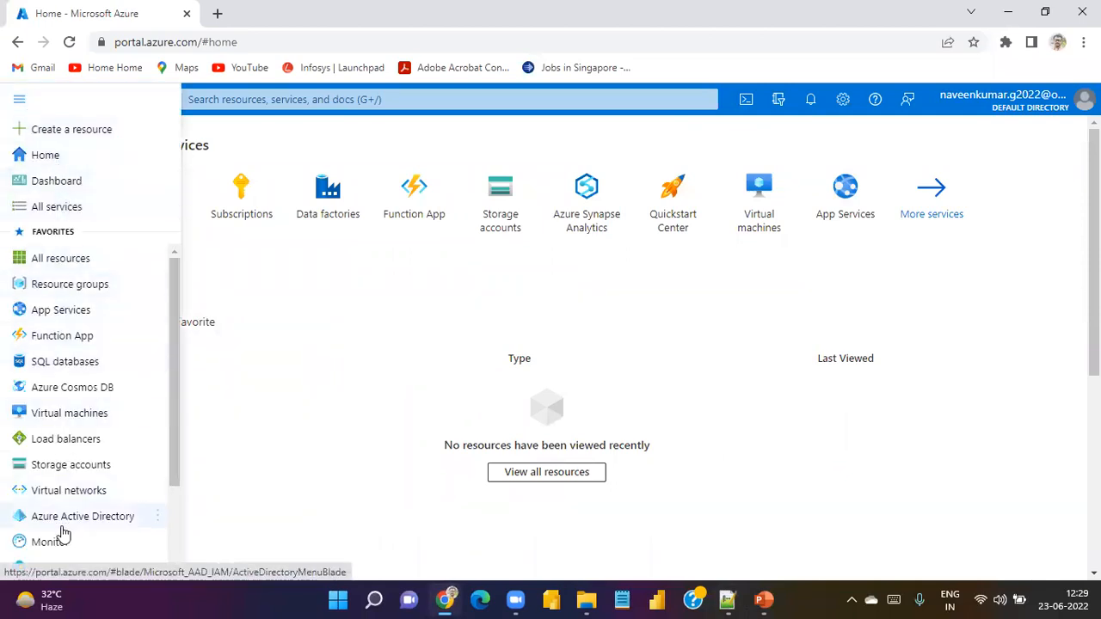
scroll(64, 517, down, 1)
scroll(86, 404, down, 1)
scroll(93, 344, up, 3)
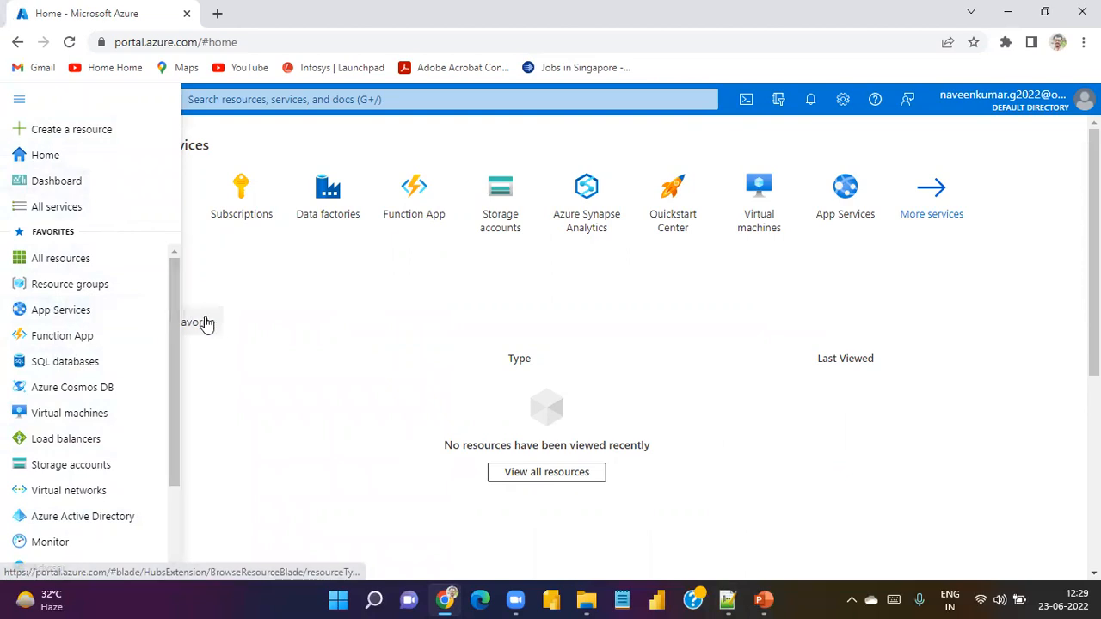
click(385, 344)
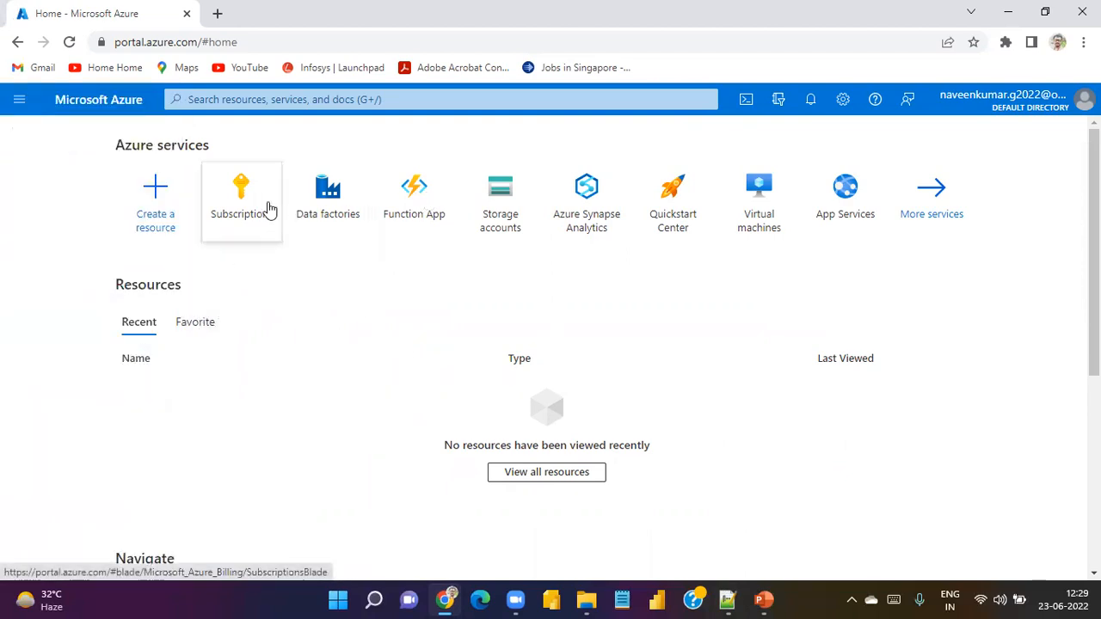
click(238, 207)
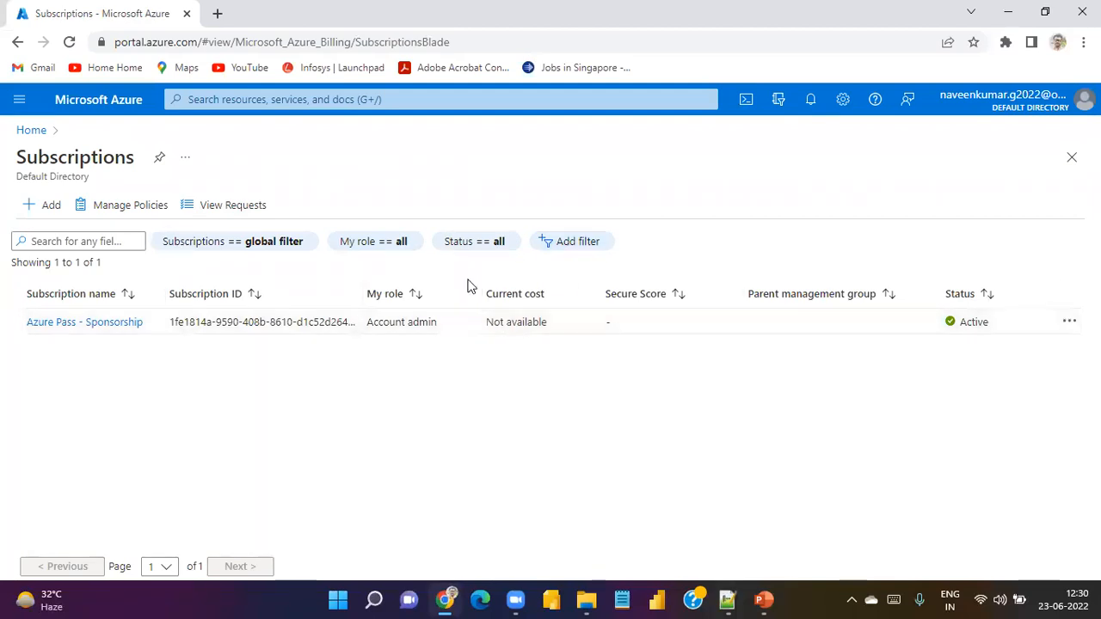
- Return to the portal home and start creating a new Resource group from the resource marketplace
click(31, 130)
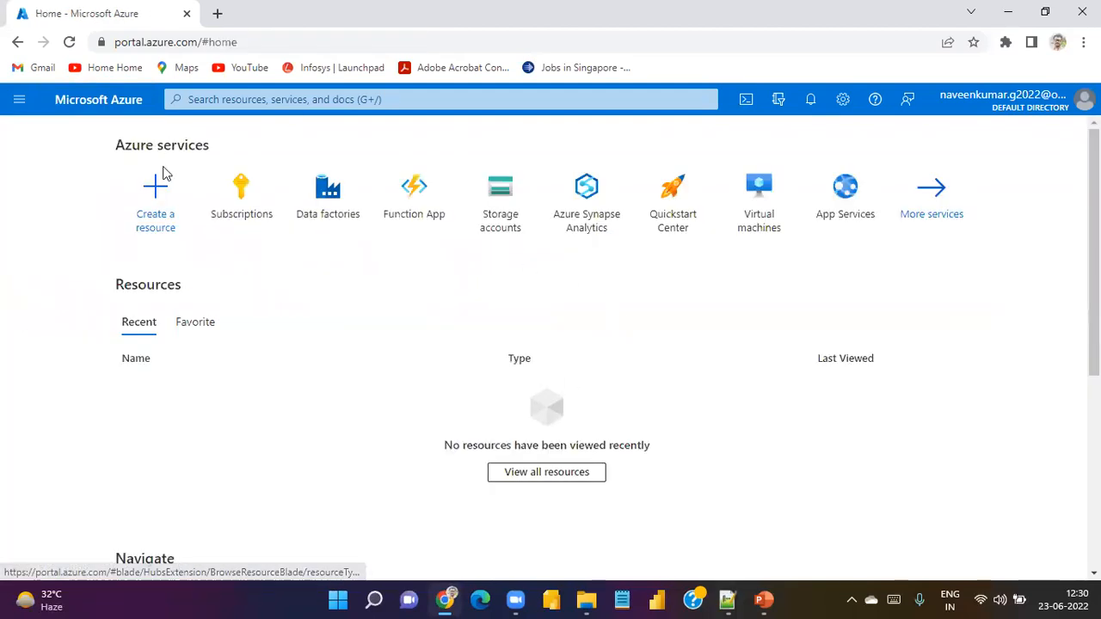
click(159, 207)
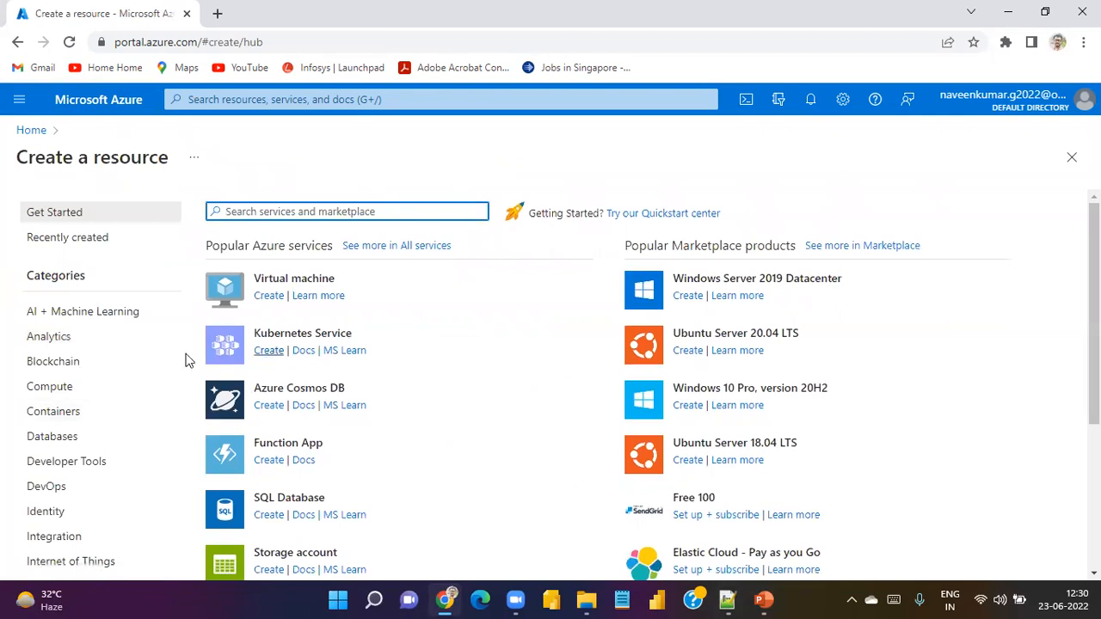
text(resou)
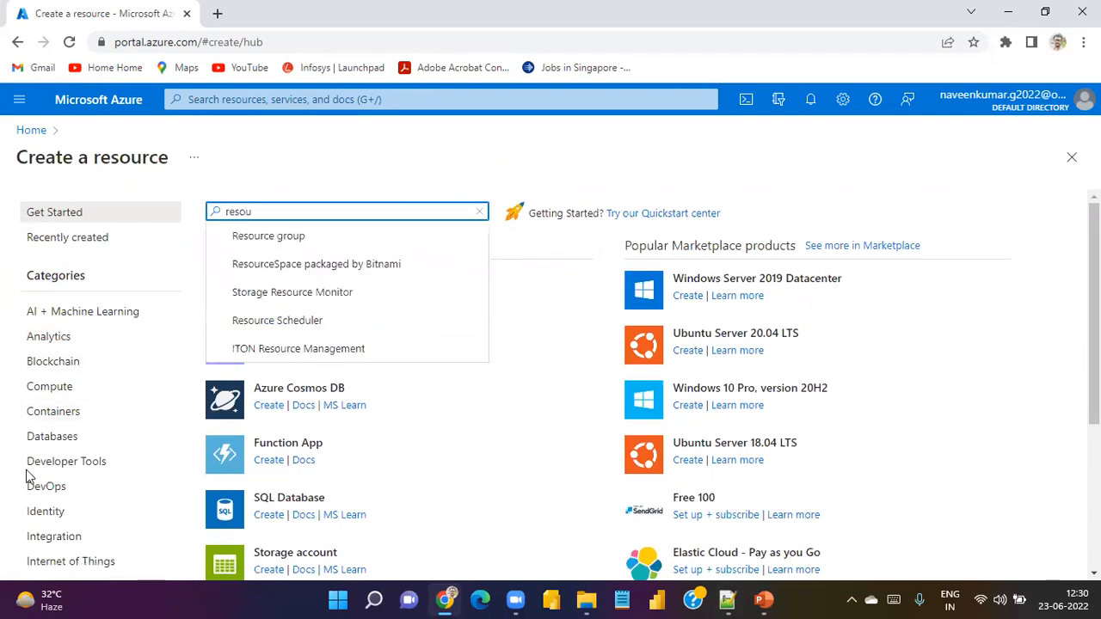
click(264, 245)
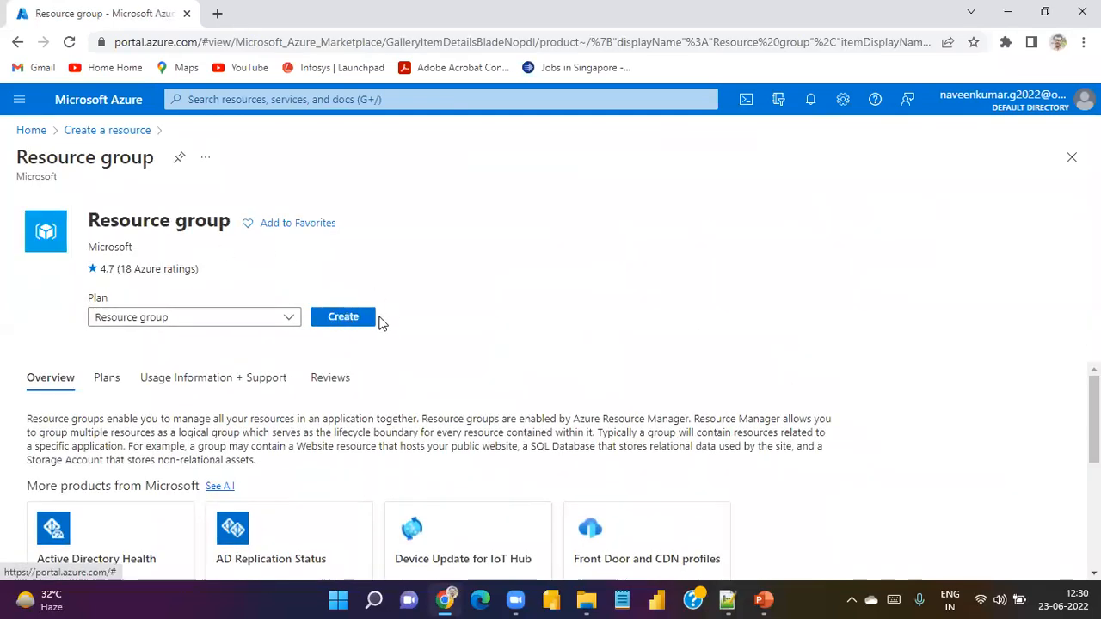
click(348, 323)
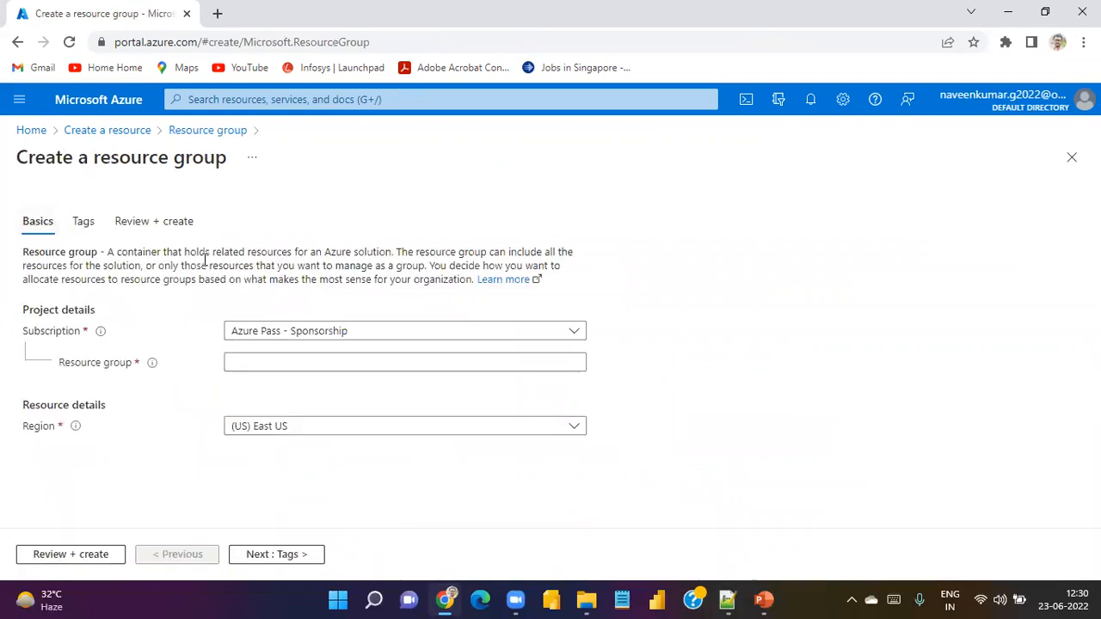
- Preview the Tags and Review + create pages, return to Basics and select the Azure Pass - Sponsorship subscription
click(84, 223)
click(140, 223)
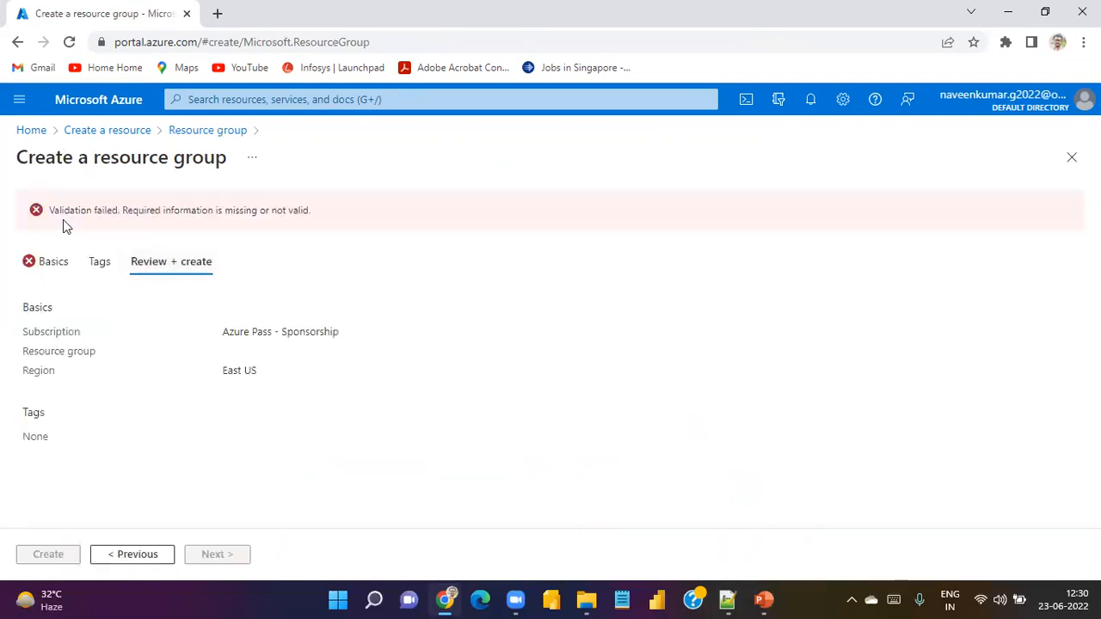
click(28, 268)
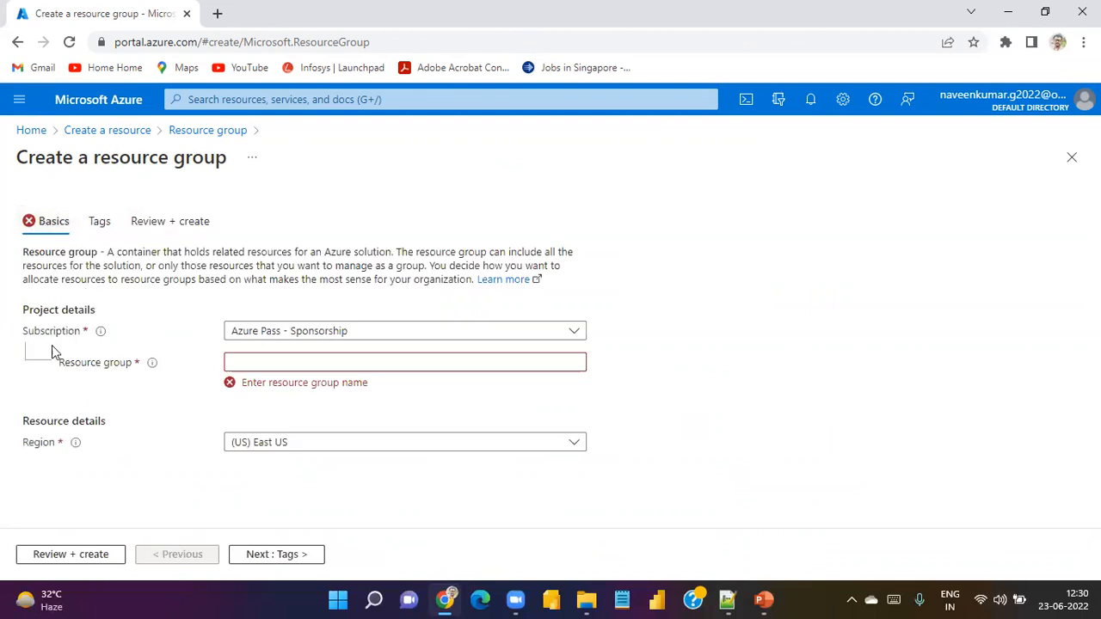
click(381, 333)
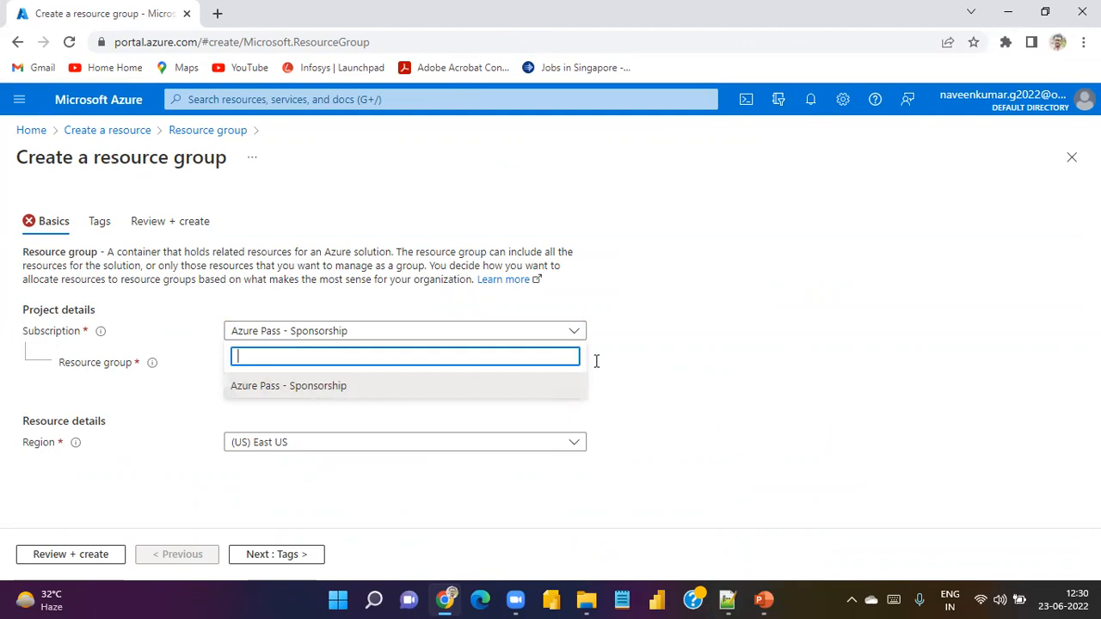
click(411, 385)
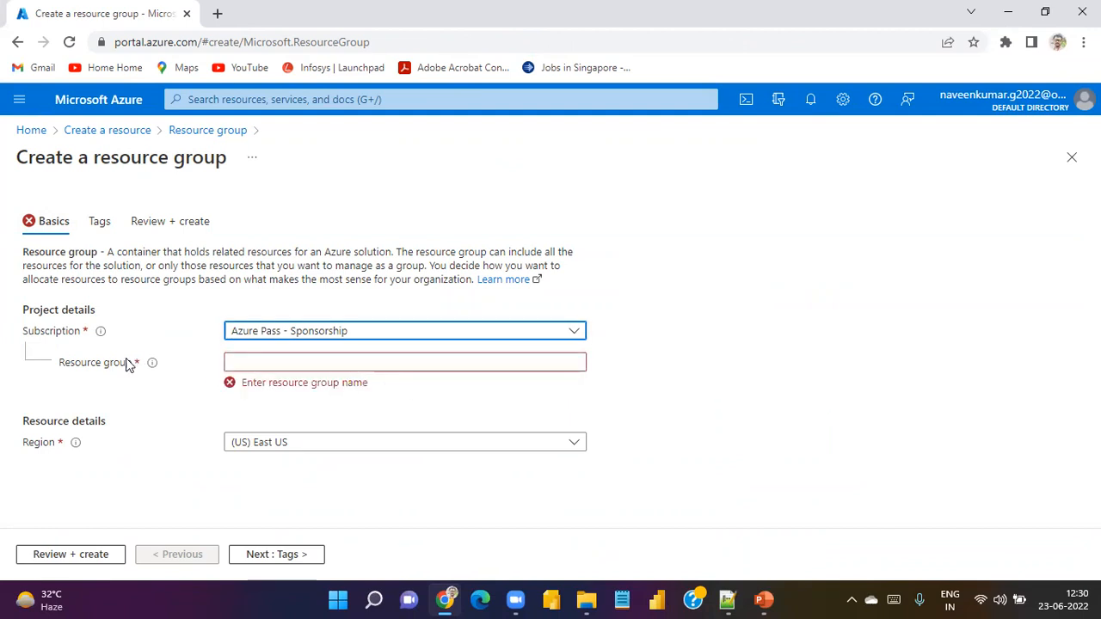
- Copy the resource group name mydemoresource from the Notepad++ notes and enter it as the resource group name in the Azure portal
click(315, 366)
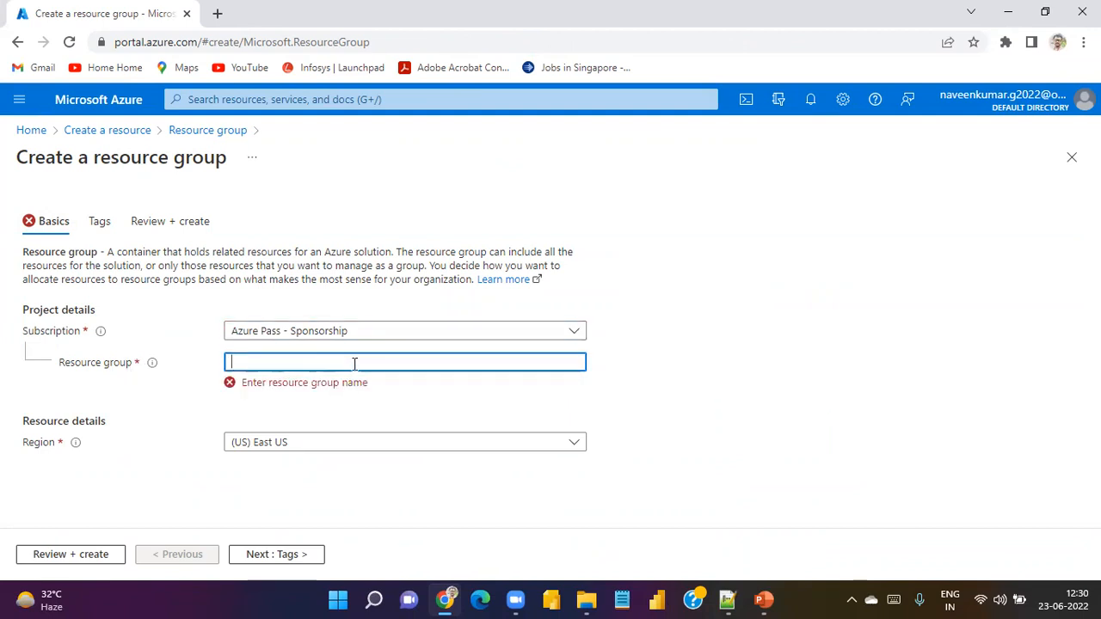
key(alt+Tab)
scroll(441, 304, up, 7)
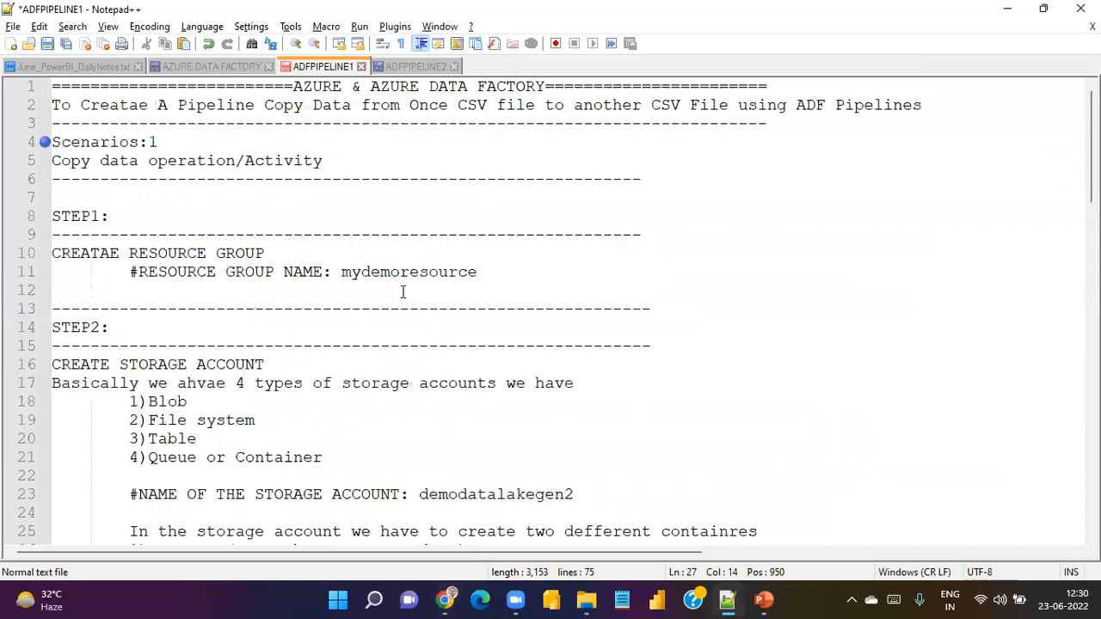
drag(348, 271, 442, 274)
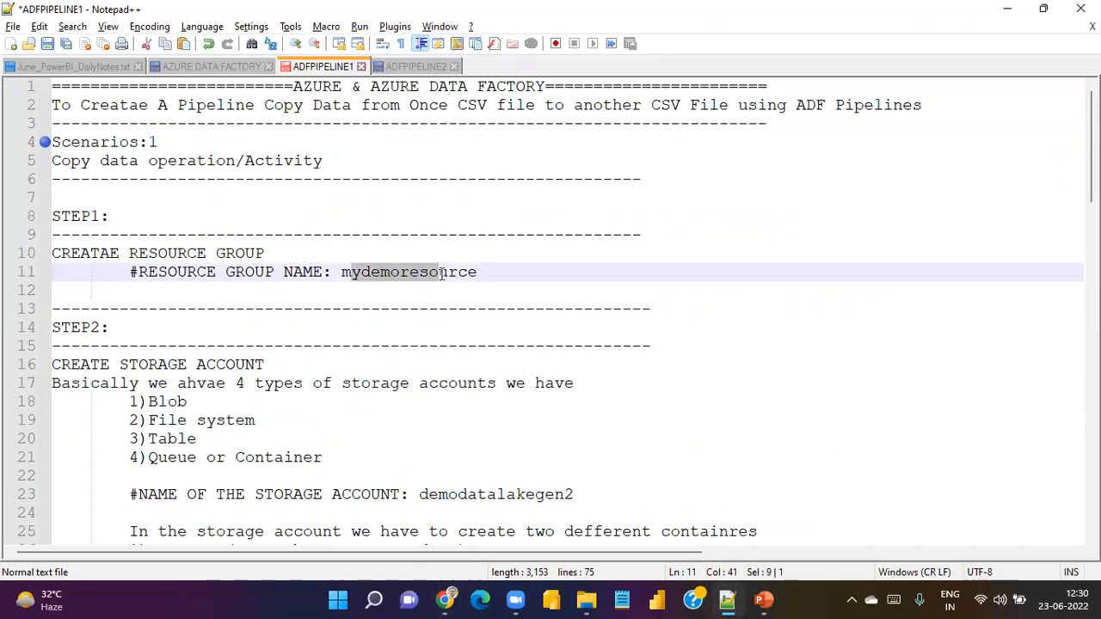
drag(344, 274, 508, 275)
key(ctrl+c)
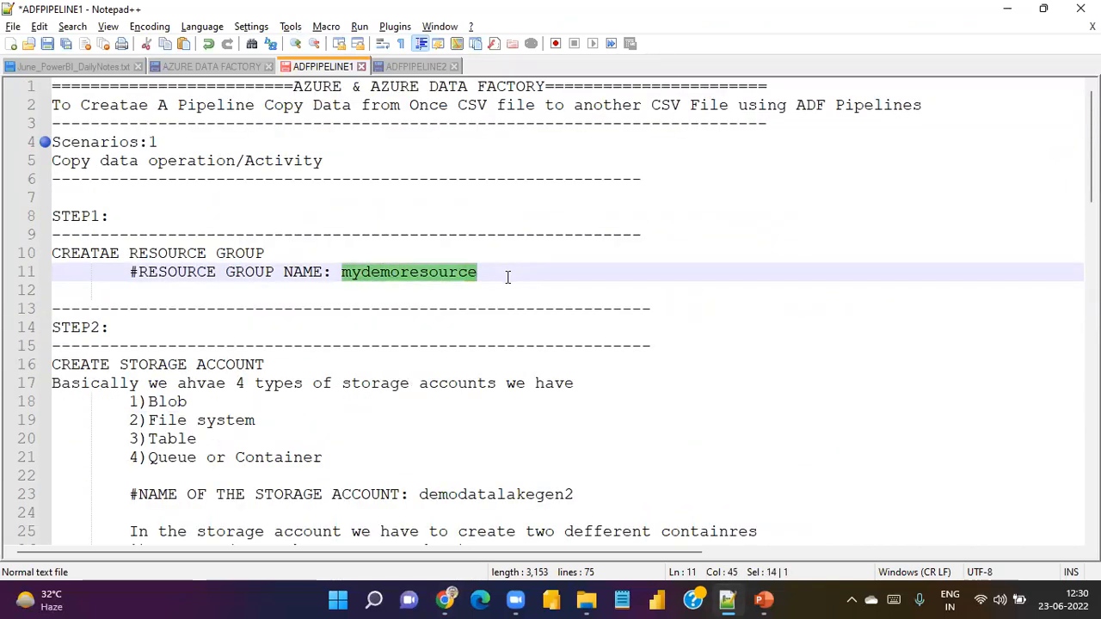
key(alt+Tab)
click(281, 363)
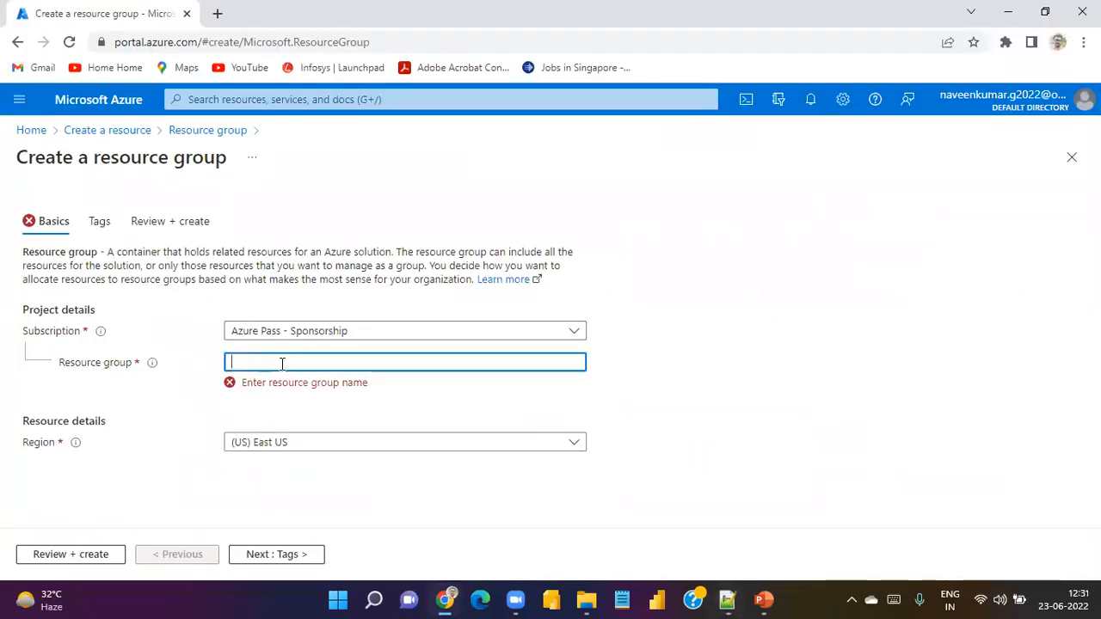
key(ctrl+v)
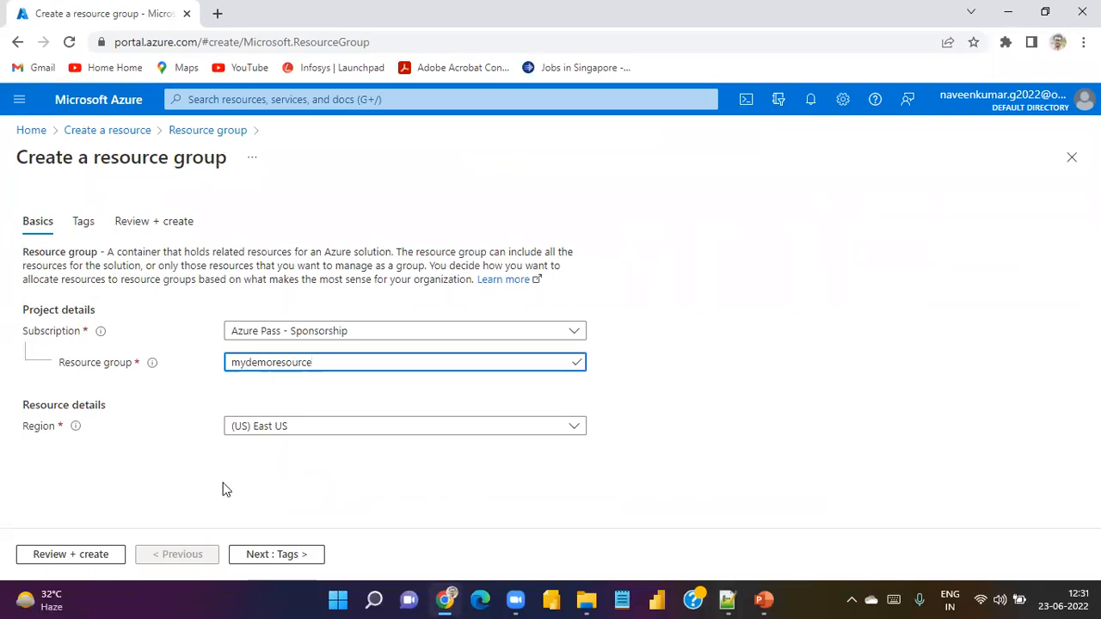
- Look through the regions, keep (US) East US, and create and open the mydemoresource resource group
click(392, 434)
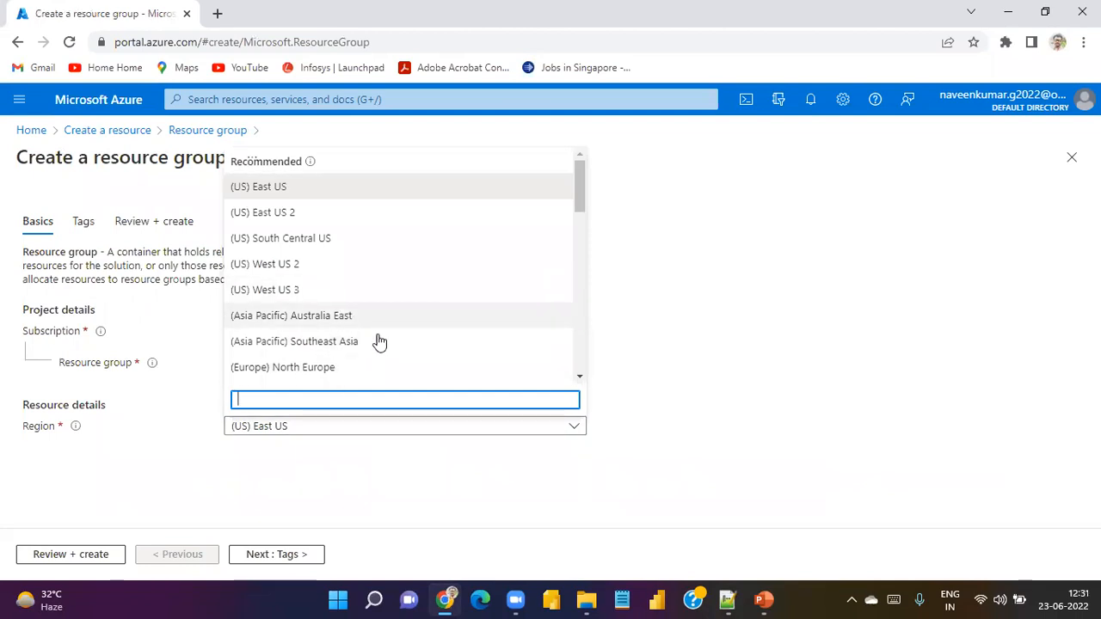
scroll(374, 353, down, 3)
scroll(368, 362, down, 6)
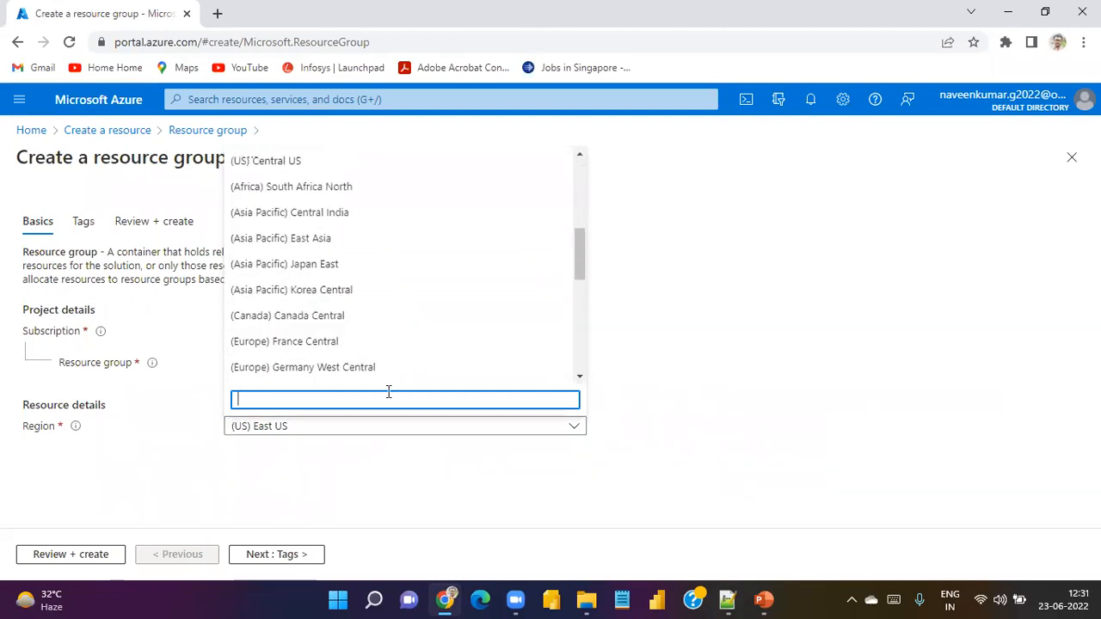
click(361, 470)
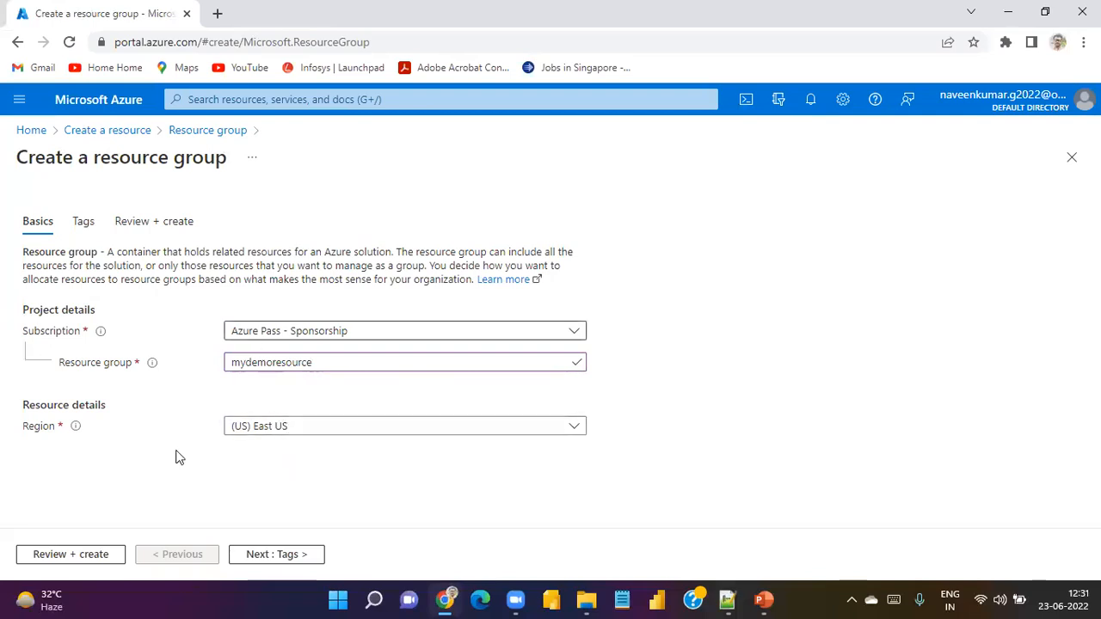
click(62, 555)
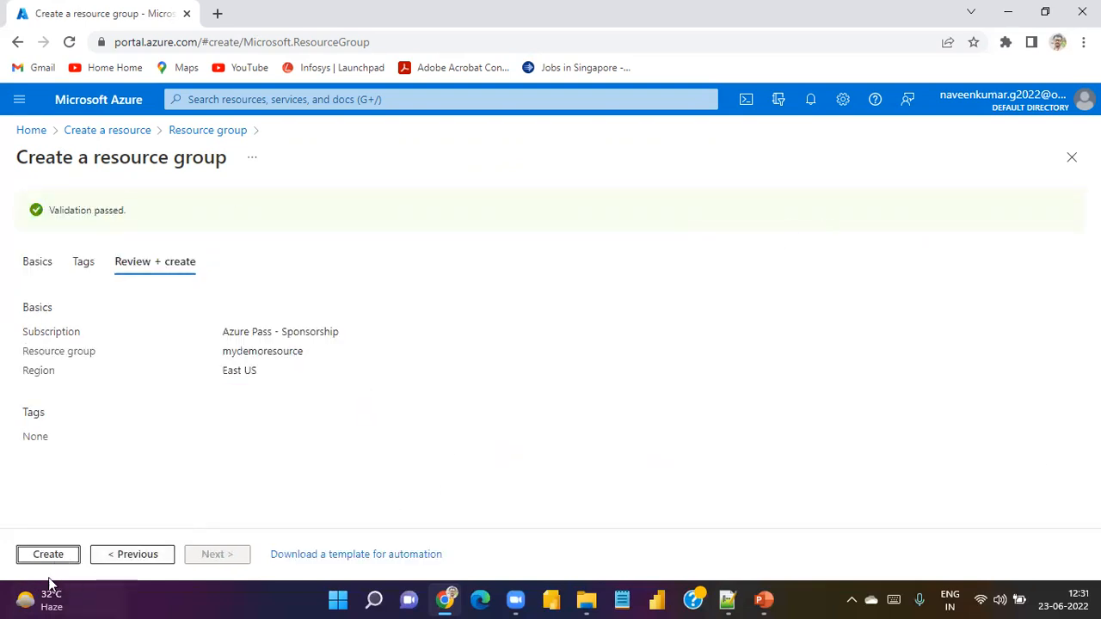
click(65, 554)
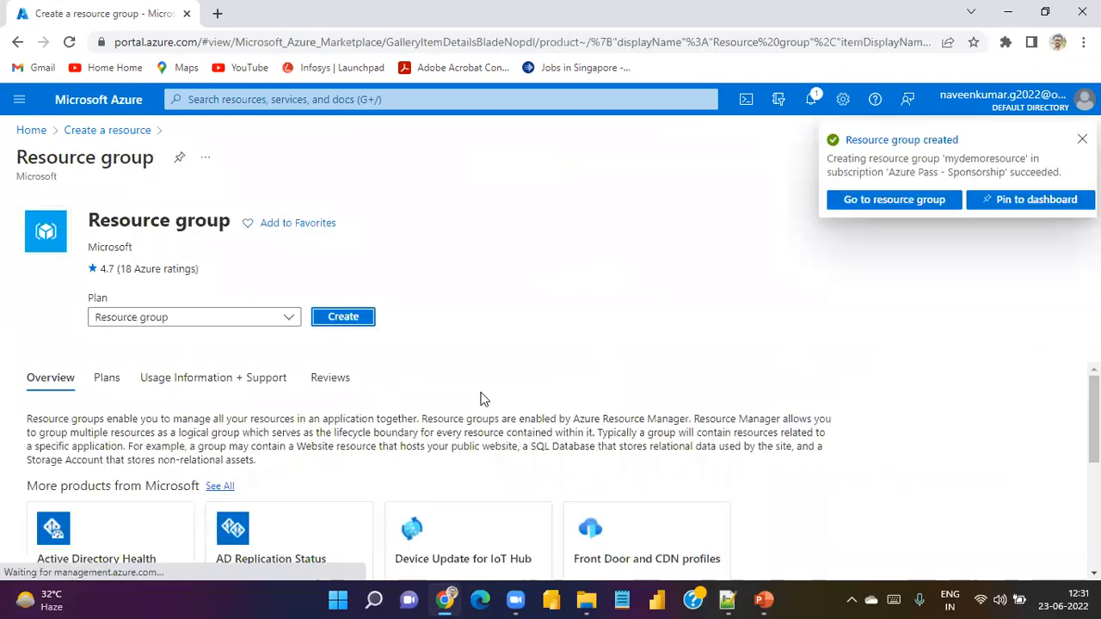
click(886, 205)
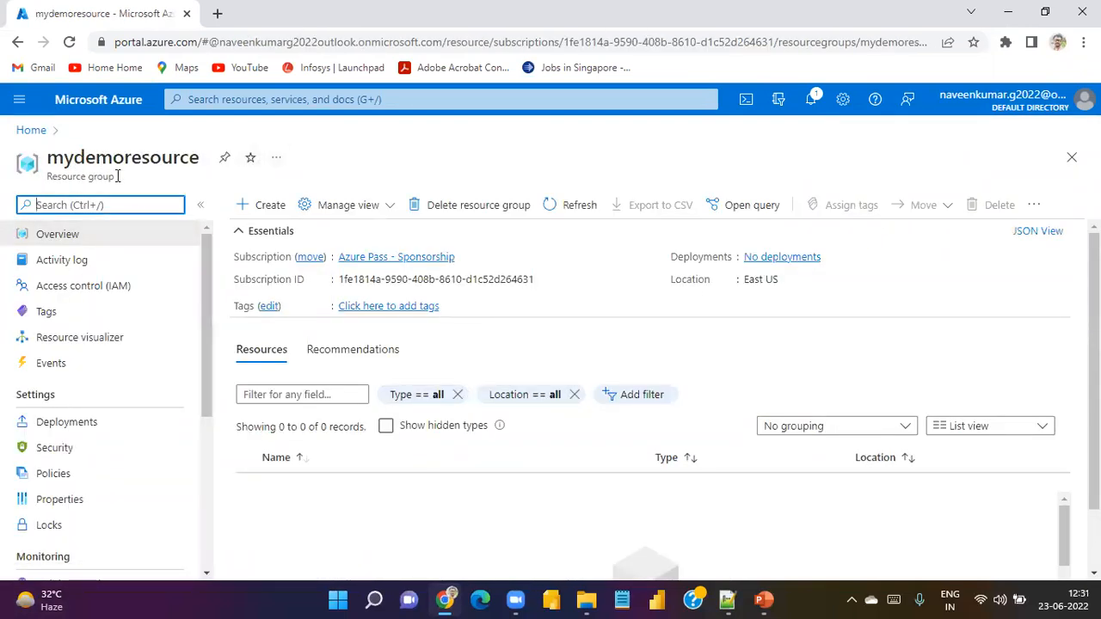
- Check the storage account section of the Notepad++ notes, and start creating a Storage account from the resource group in the Azure portal
key(alt+Tab)
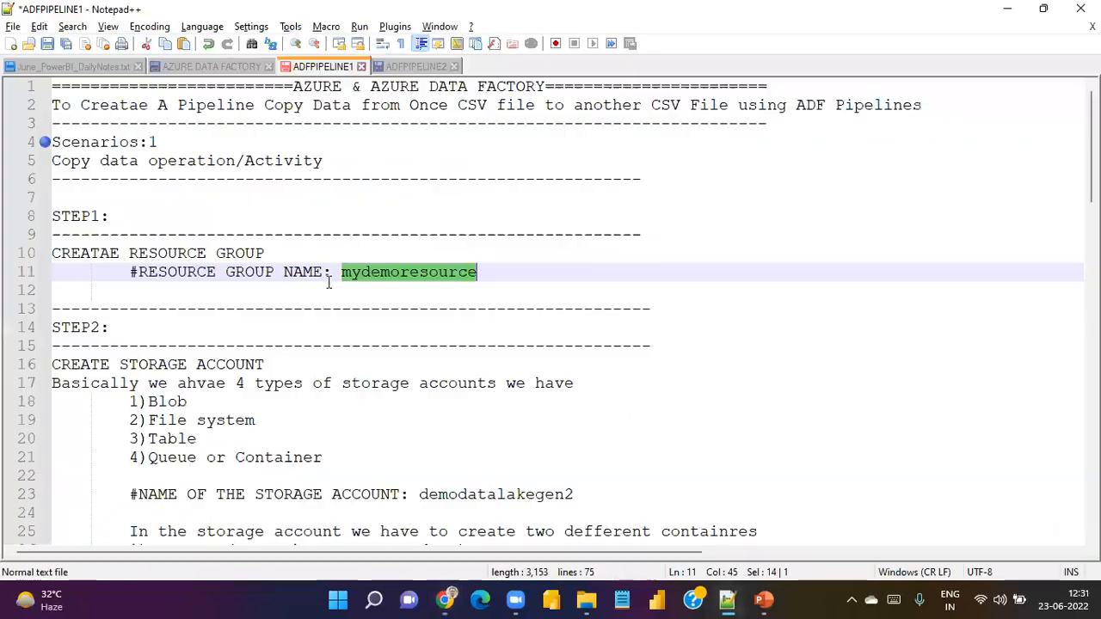
scroll(152, 347, down, 1)
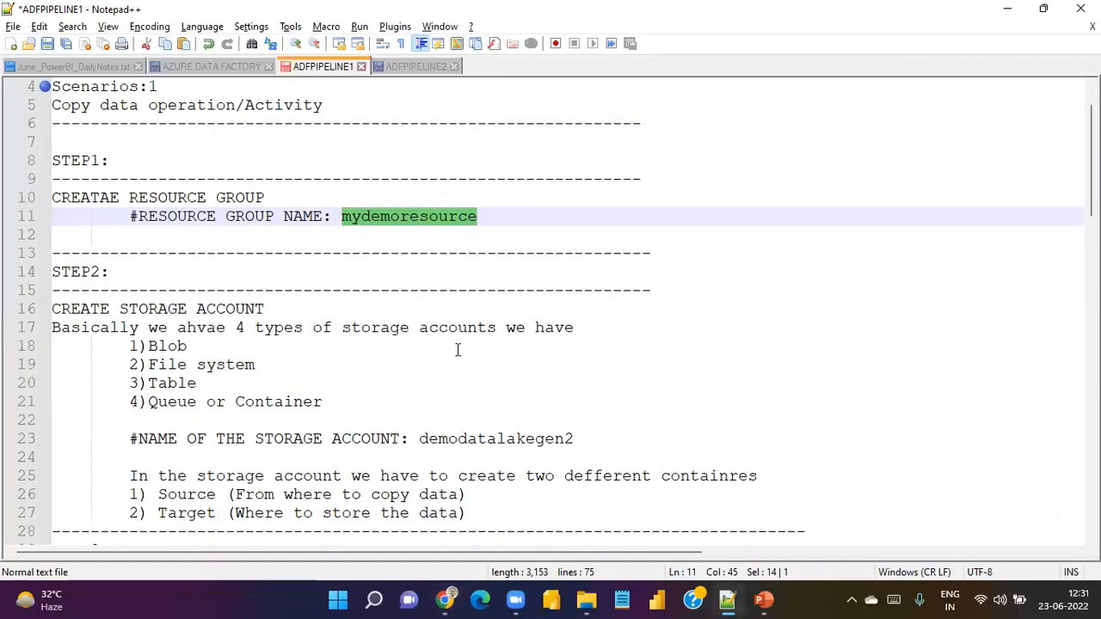
key(alt+Tab)
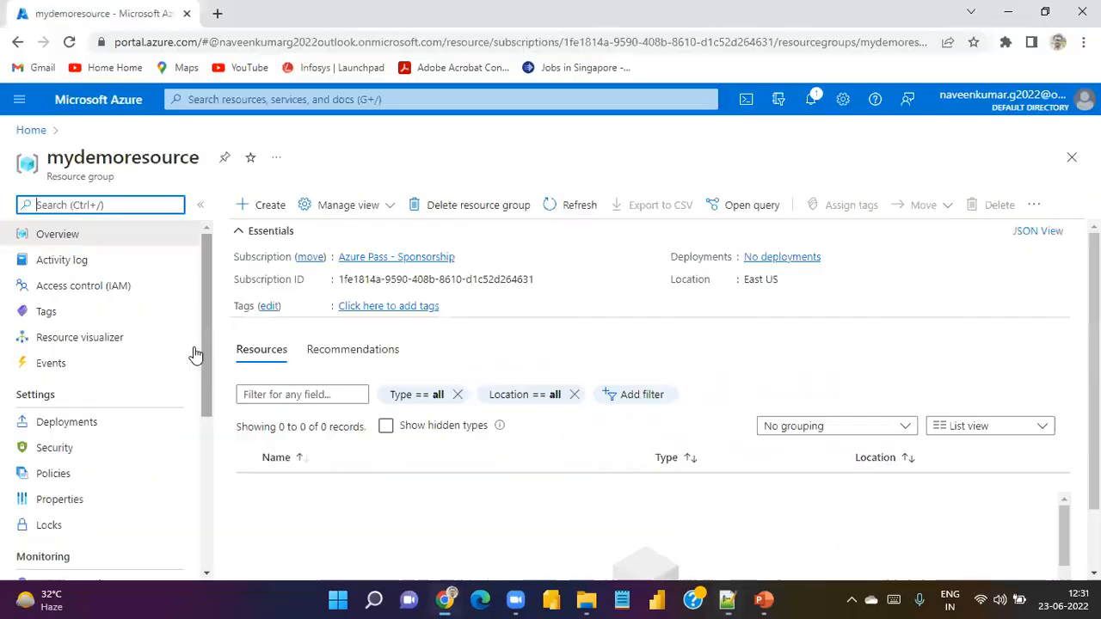
click(270, 206)
text(storage acc)
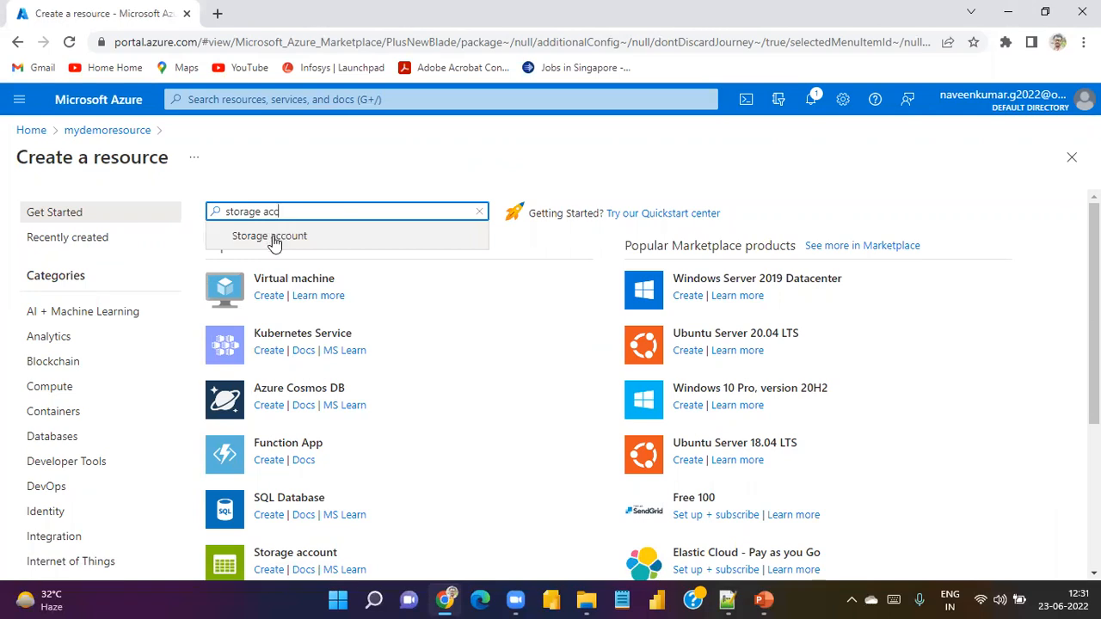
click(271, 236)
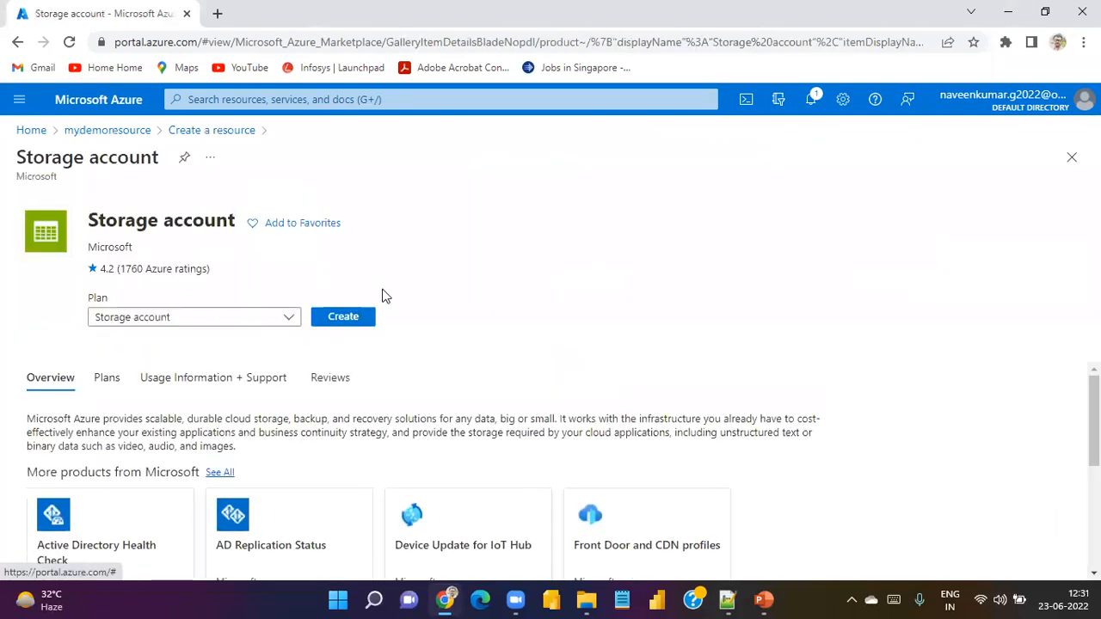
click(348, 318)
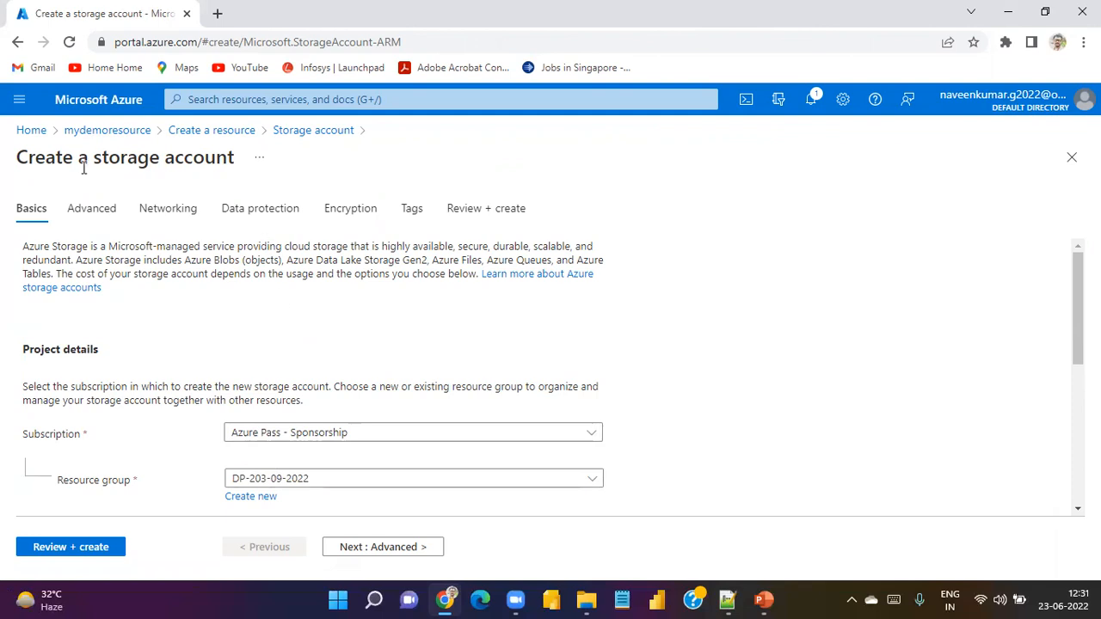
- Assign the new storage account to the mydemoresource resource group
scroll(422, 413, down, 2)
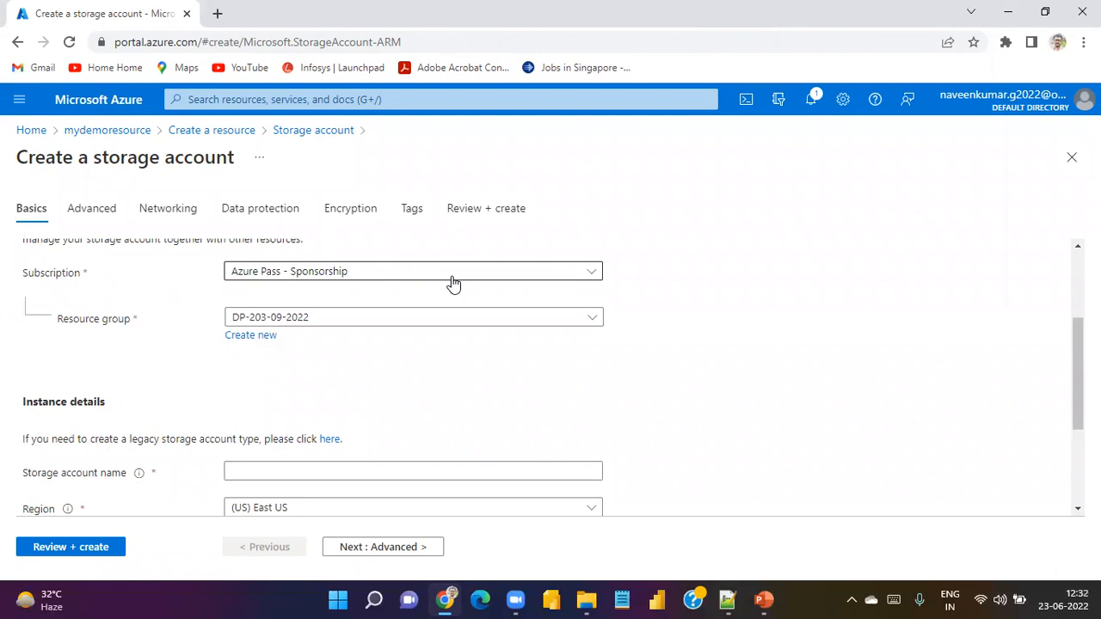
click(588, 327)
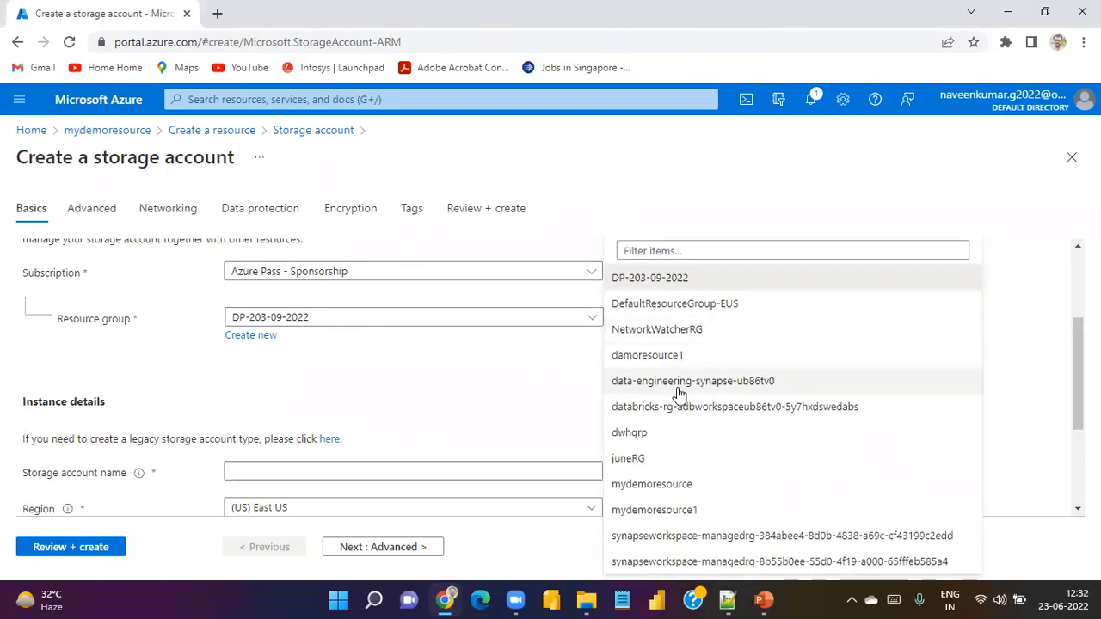
click(657, 487)
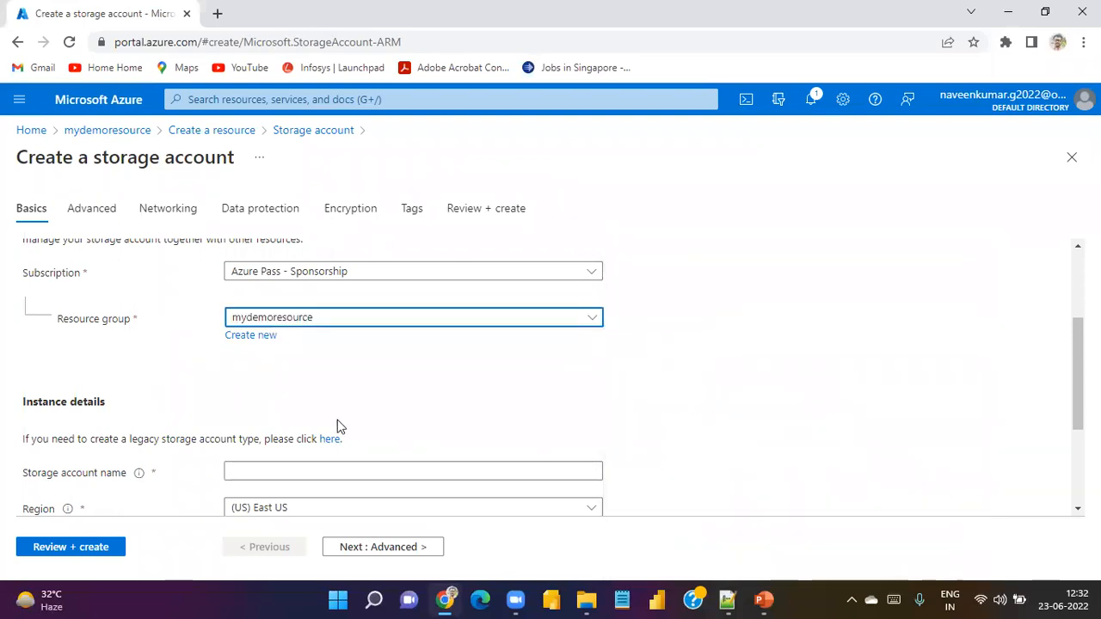
- Copy the storage account name demodatalakegen2 from the Notepad++ notes and enter it as the storage account name in the Azure portal
scroll(95, 412, down, 2)
click(293, 312)
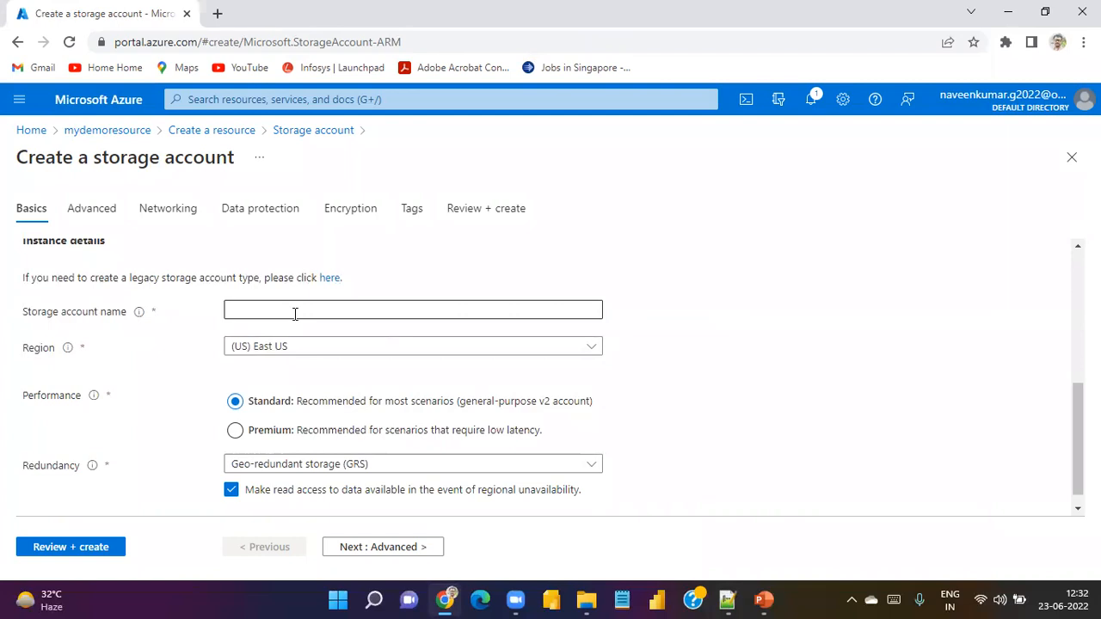
key(alt+Tab)
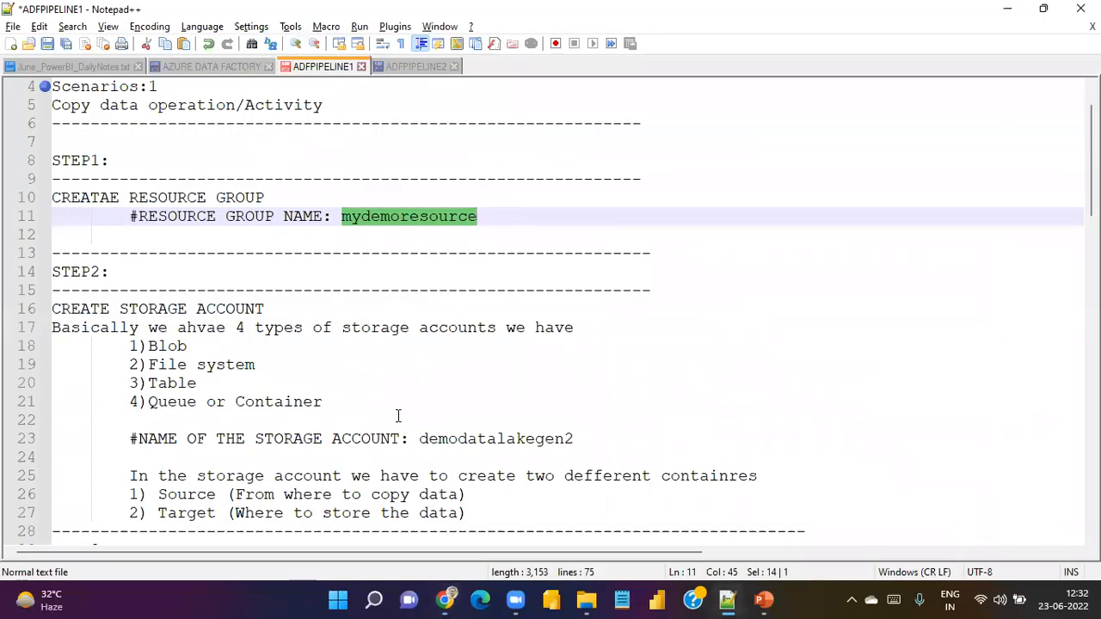
scroll(398, 416, down, 1)
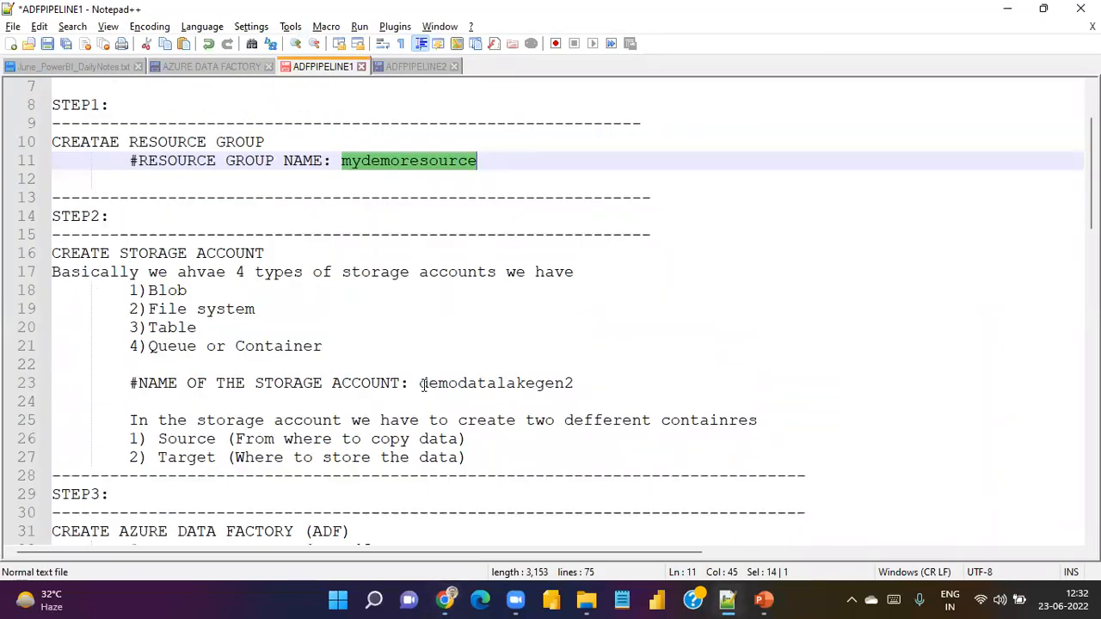
drag(420, 385, 605, 384)
key(ctrl+c)
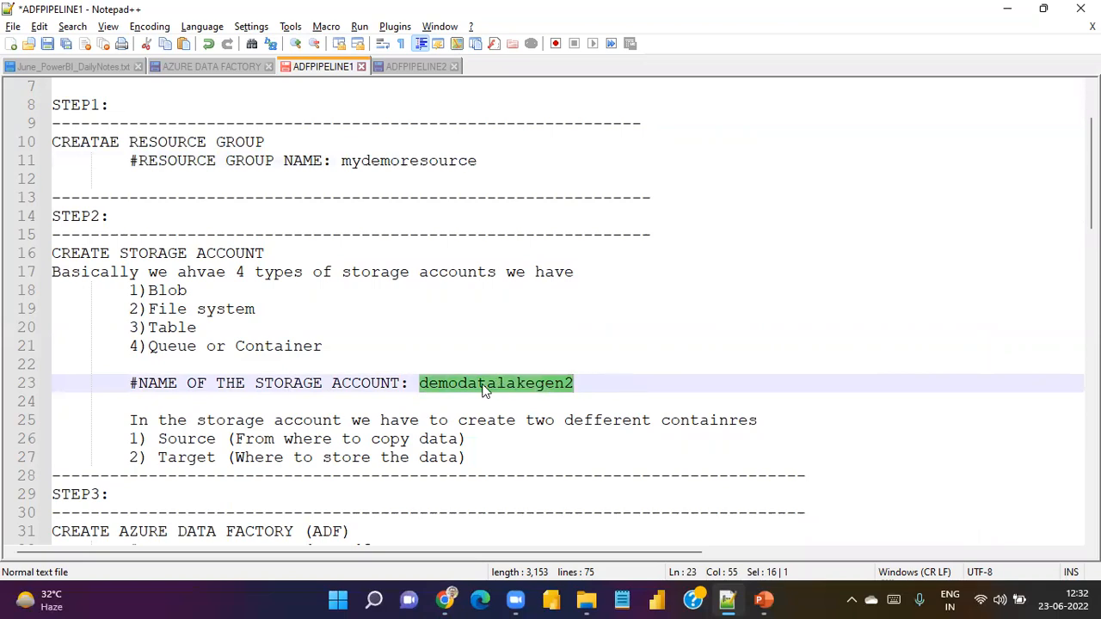
key(alt+Tab)
key(ctrl+v)
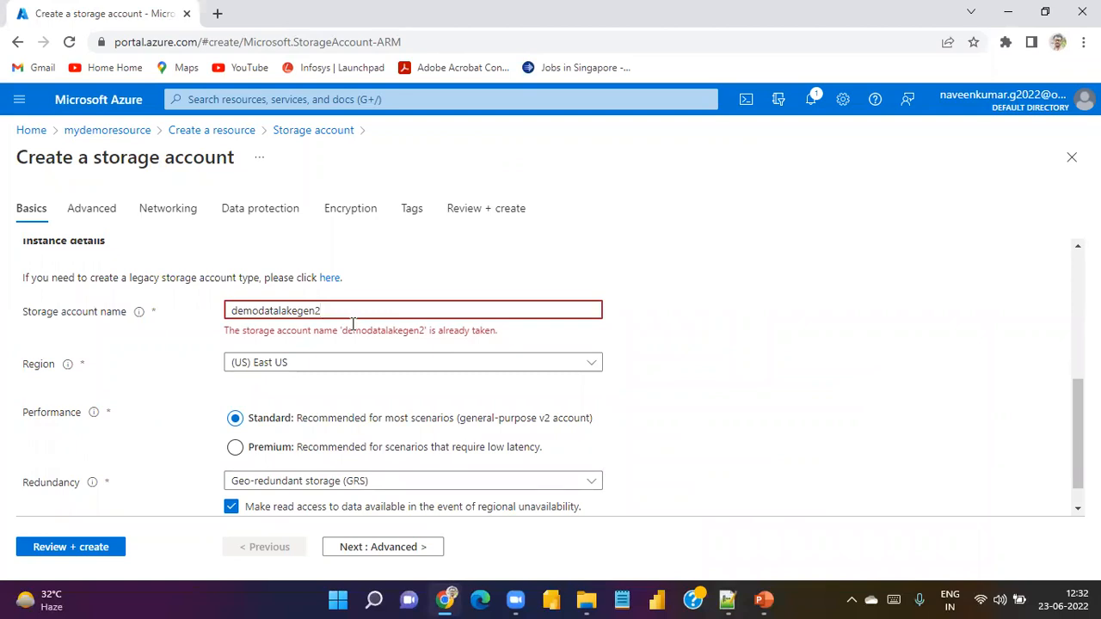
- Change the storage account name to demodatalakegen44, review the redundancy options, and keep Geo-redundant storage (GRS)
key(BackSpace)
text(44)
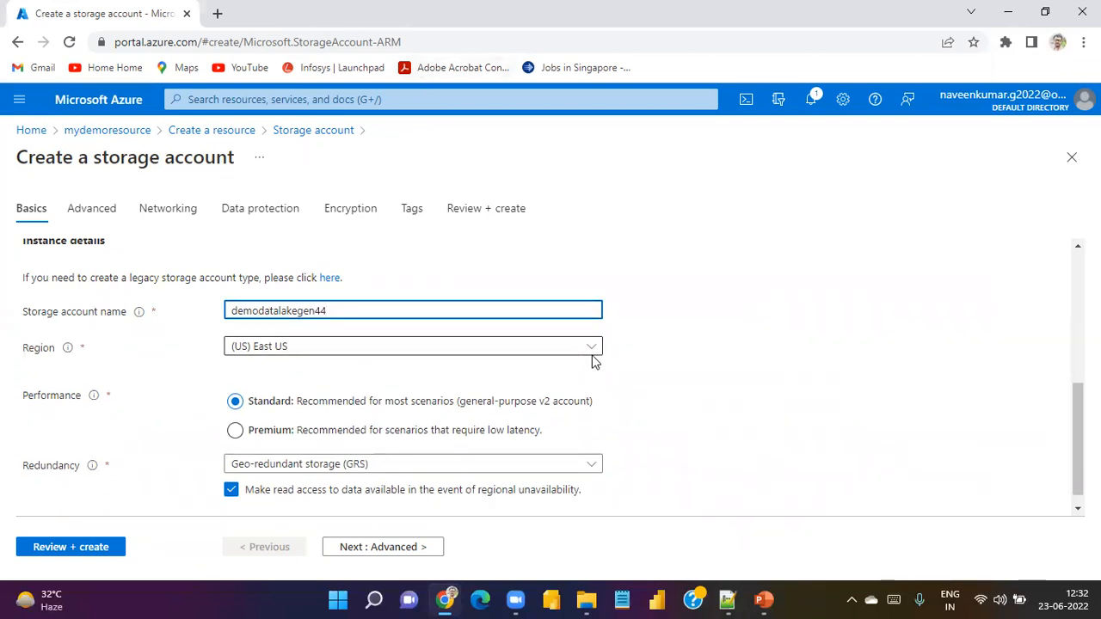
scroll(584, 379, down, 1)
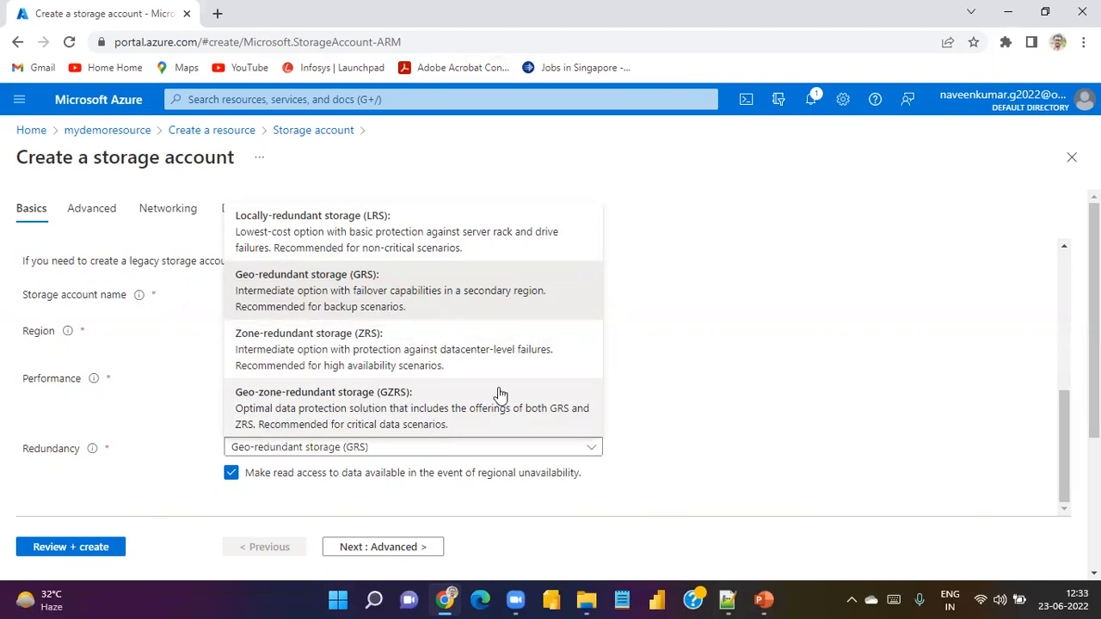
click(678, 404)
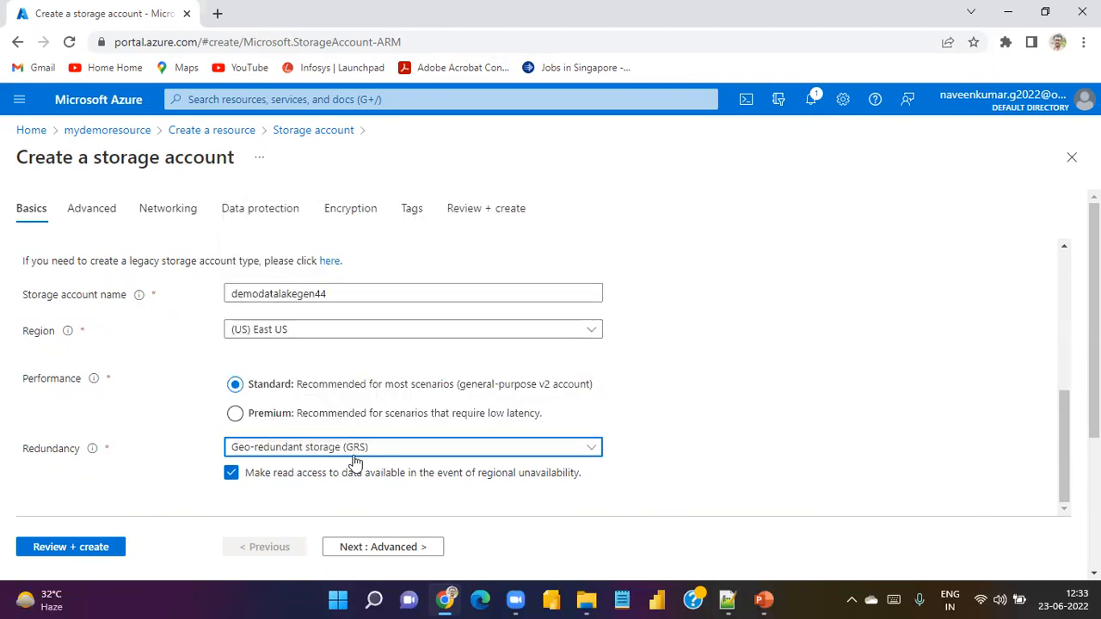
- Look through the advanced, networking, data protection and encryption settings of the new storage account
scroll(293, 543, down, 3)
scroll(233, 460, up, 3)
click(104, 210)
scroll(266, 503, down, 1)
scroll(258, 482, down, 5)
scroll(239, 421, up, 6)
click(172, 207)
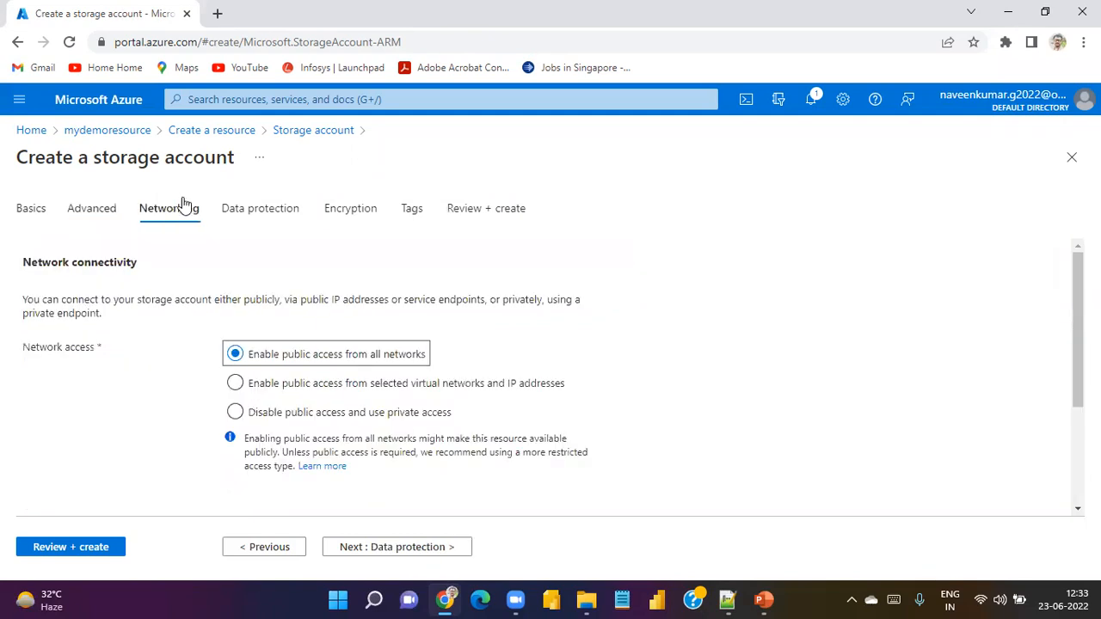
click(266, 208)
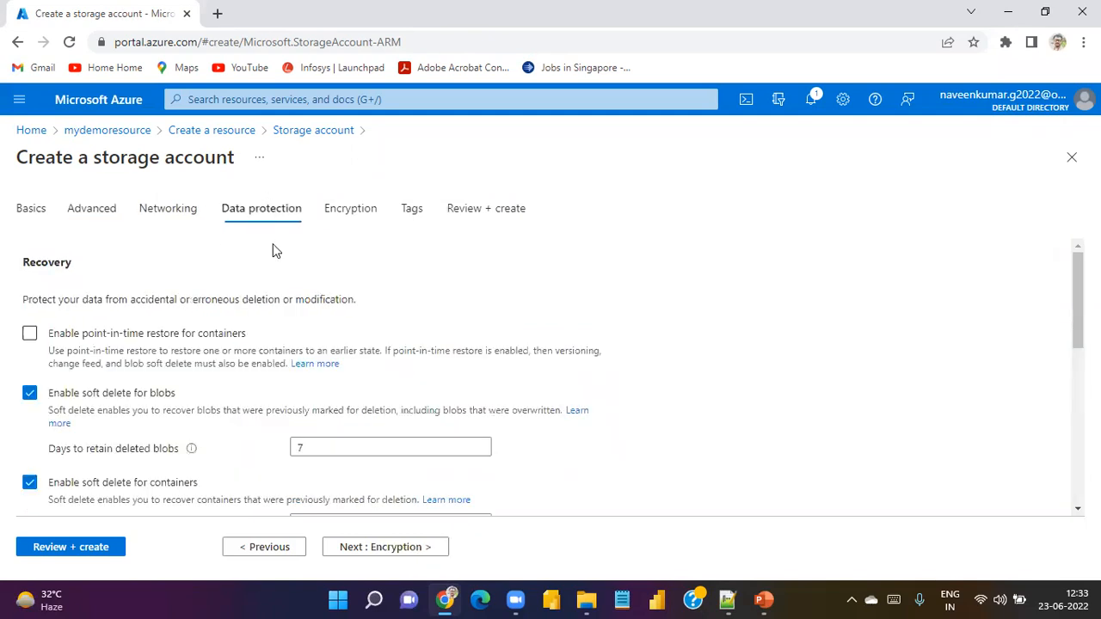
click(357, 211)
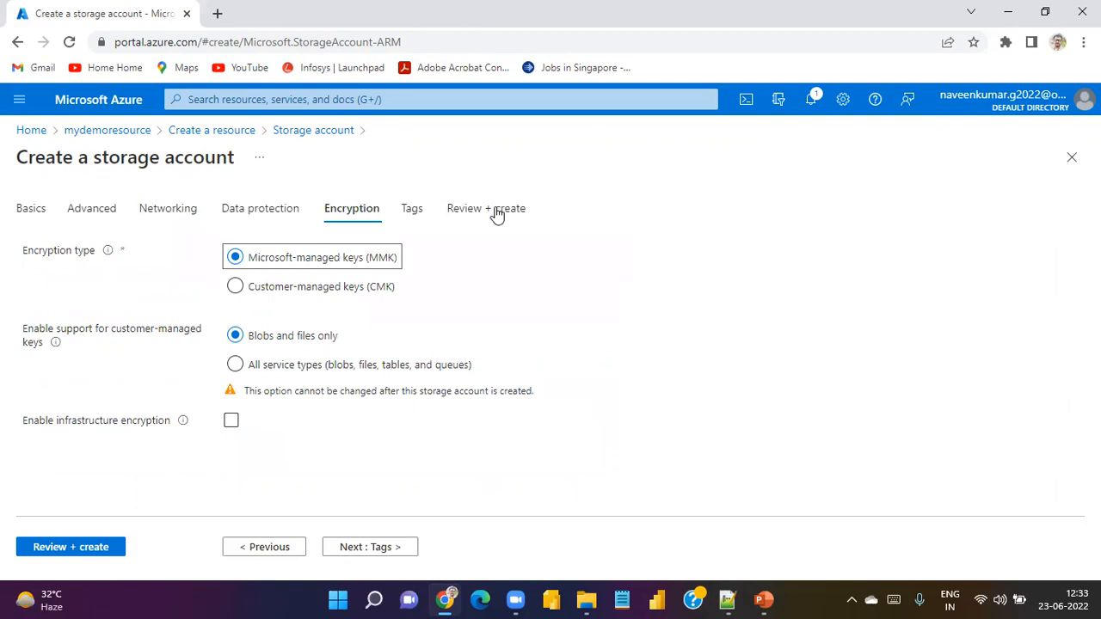
- Validate and create the storage account, check the container requirements in the Notepad++ notes, and return to the Azure portal
click(49, 549)
click(48, 548)
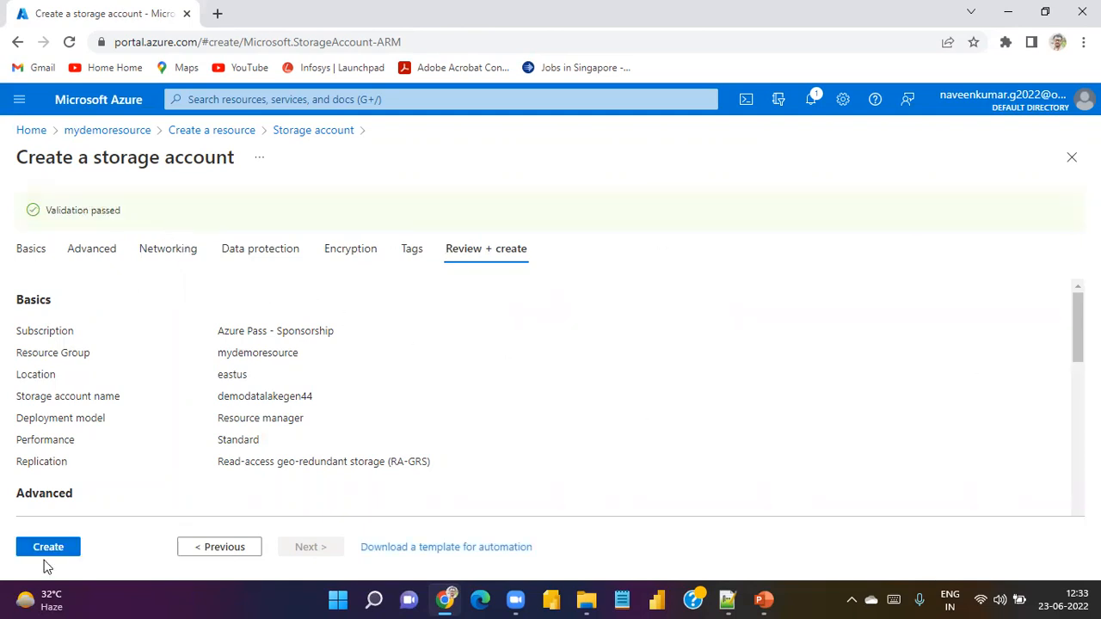
click(55, 549)
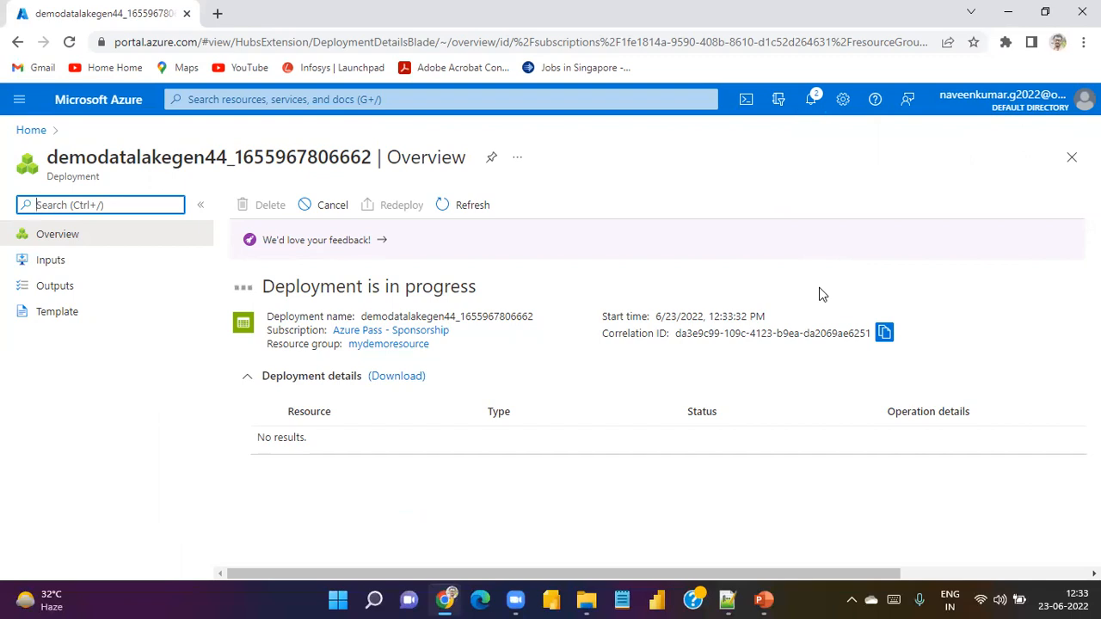
click(726, 599)
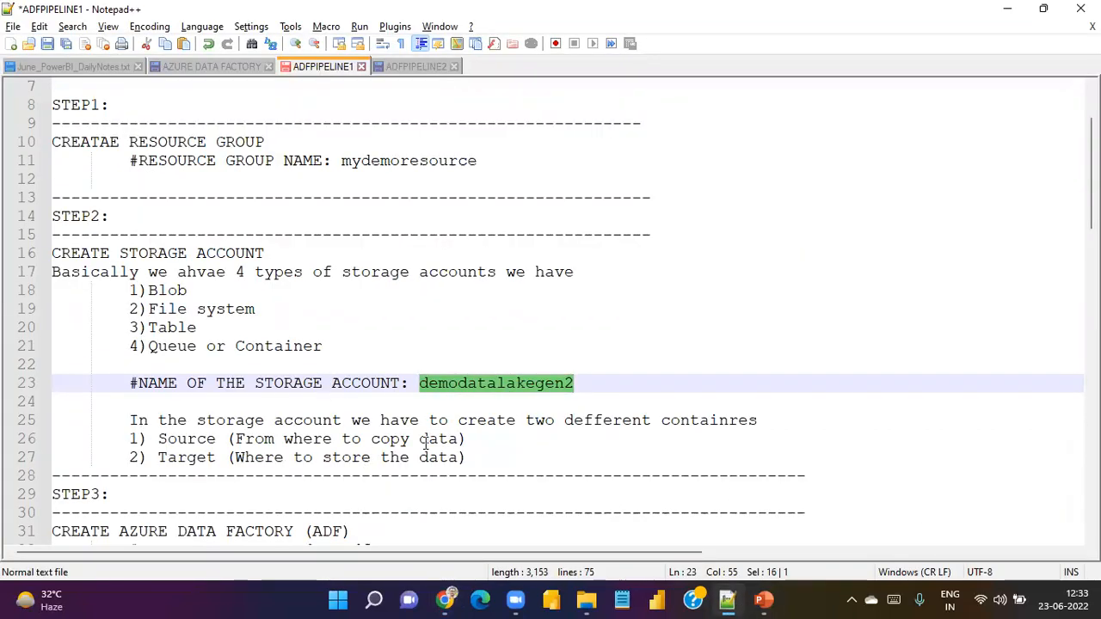
key(alt+Tab)
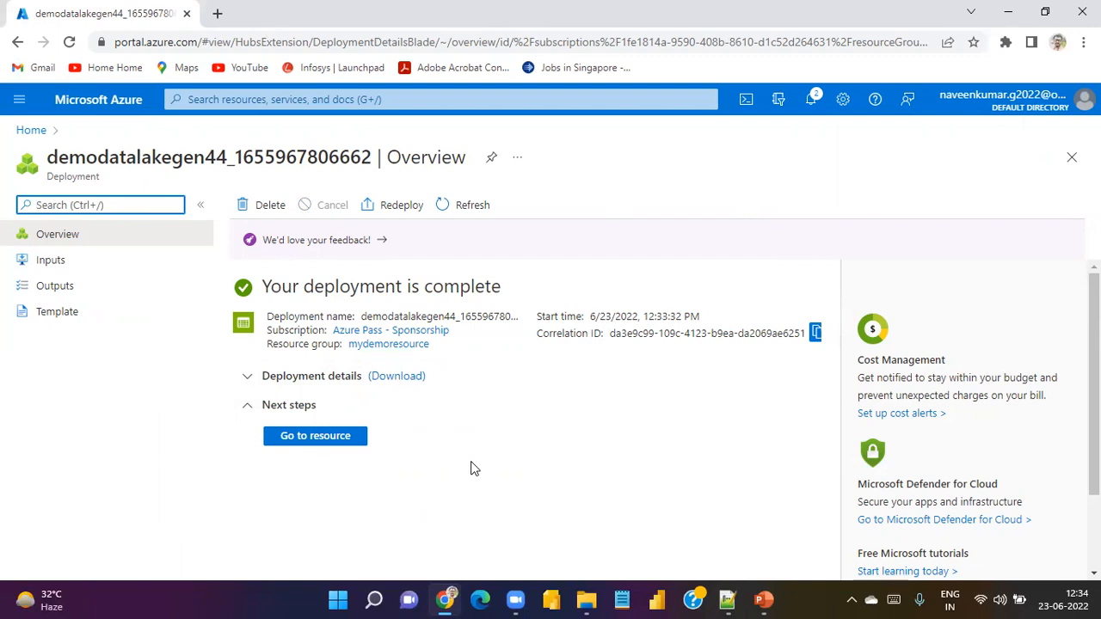
- Open the containers of the deployed storage account and, following the Notepad++ notes, create a private container named sourcestorage in the Azure portal
click(312, 443)
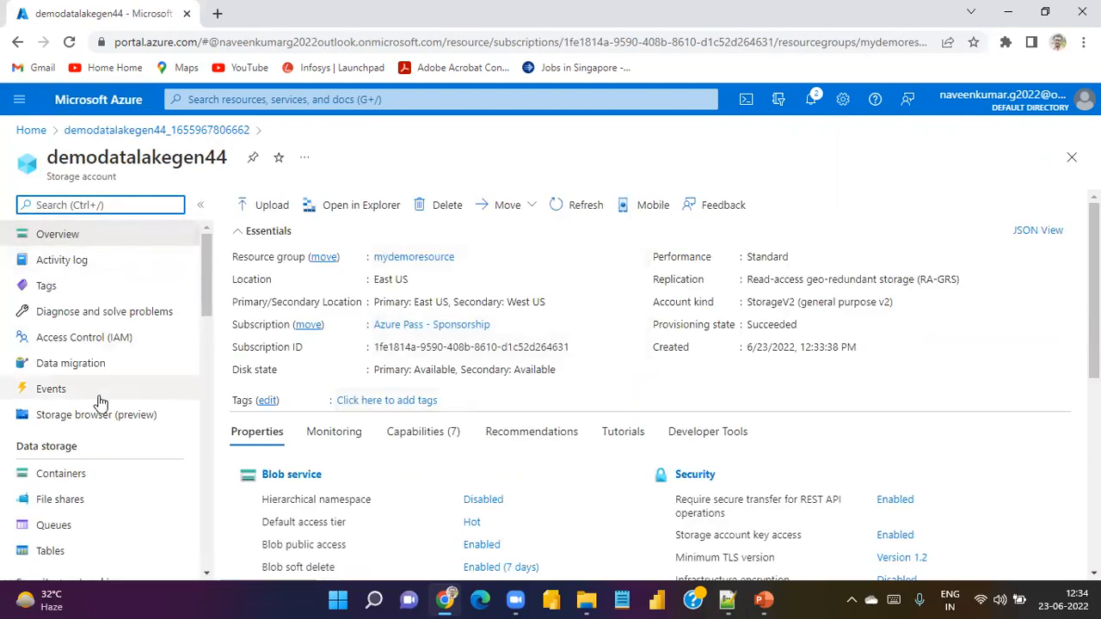
scroll(103, 482, down, 1)
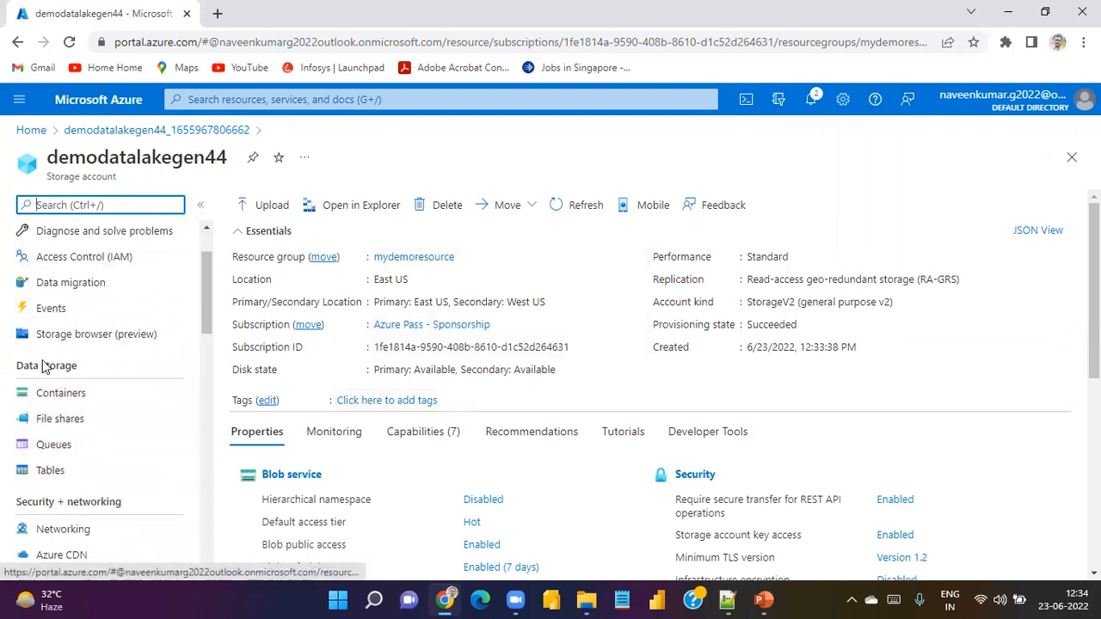
click(95, 398)
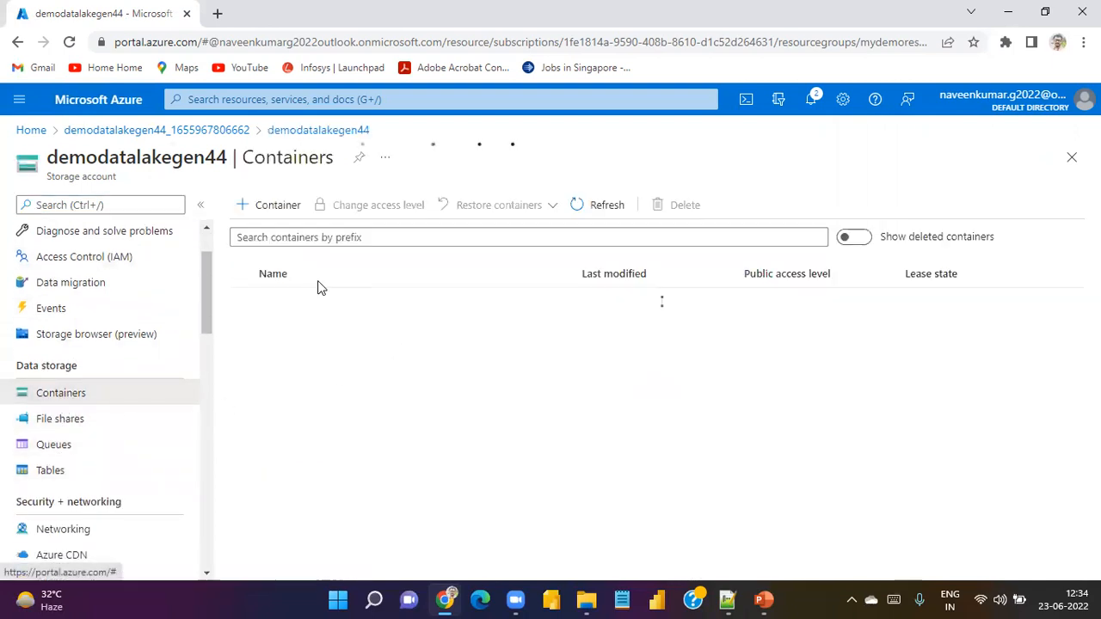
click(291, 206)
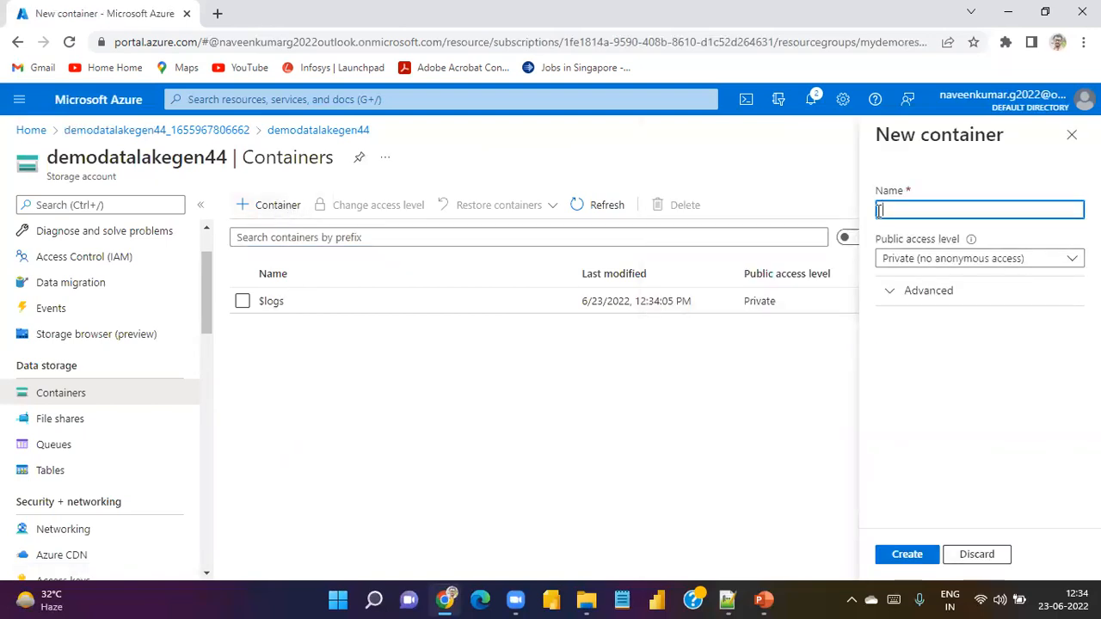
key(alt+Tab)
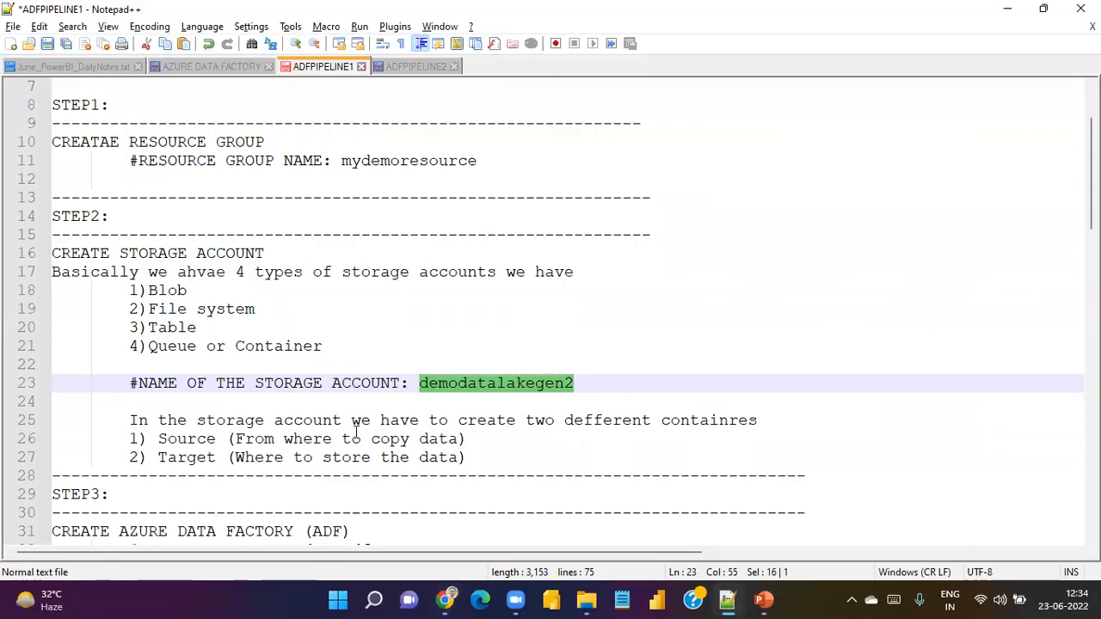
key(alt+Tab)
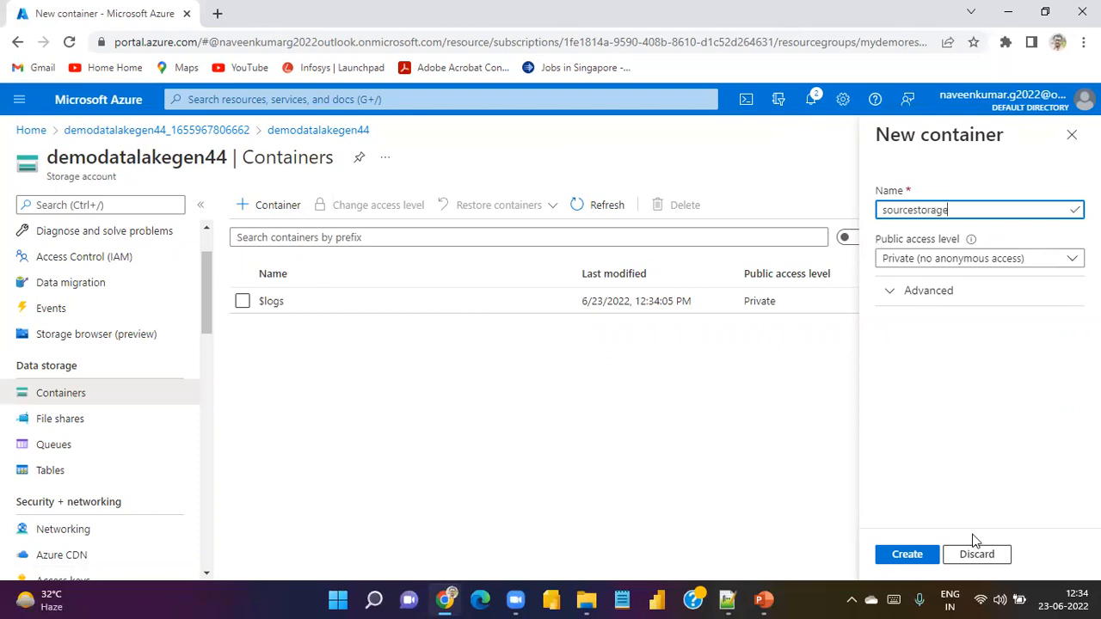
click(897, 557)
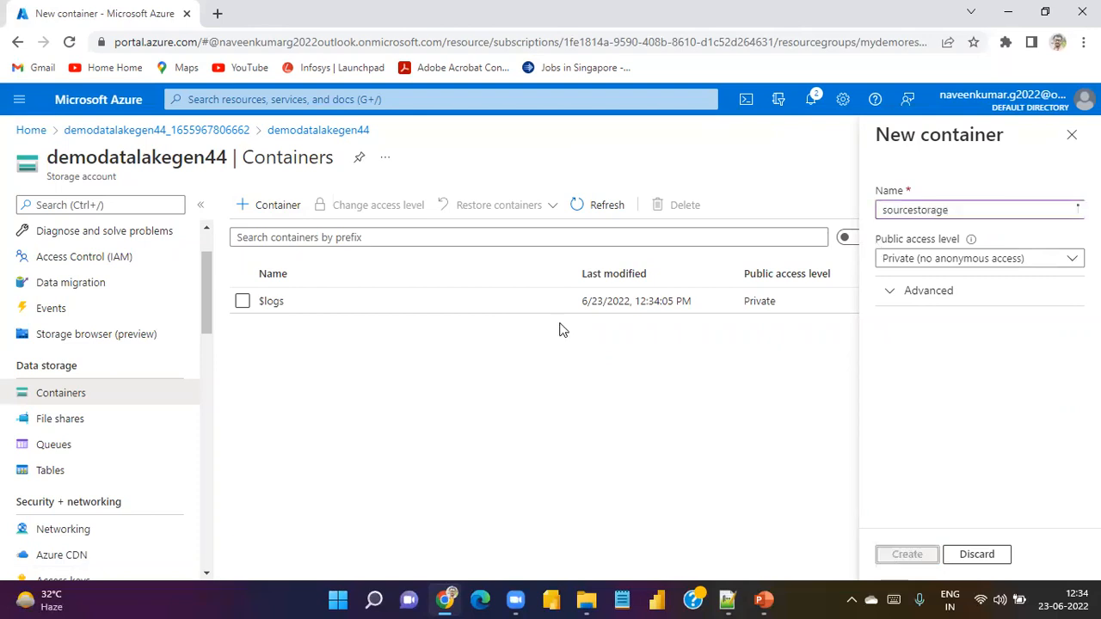
- Create a second private container named targetstorage in the storage account
click(277, 206)
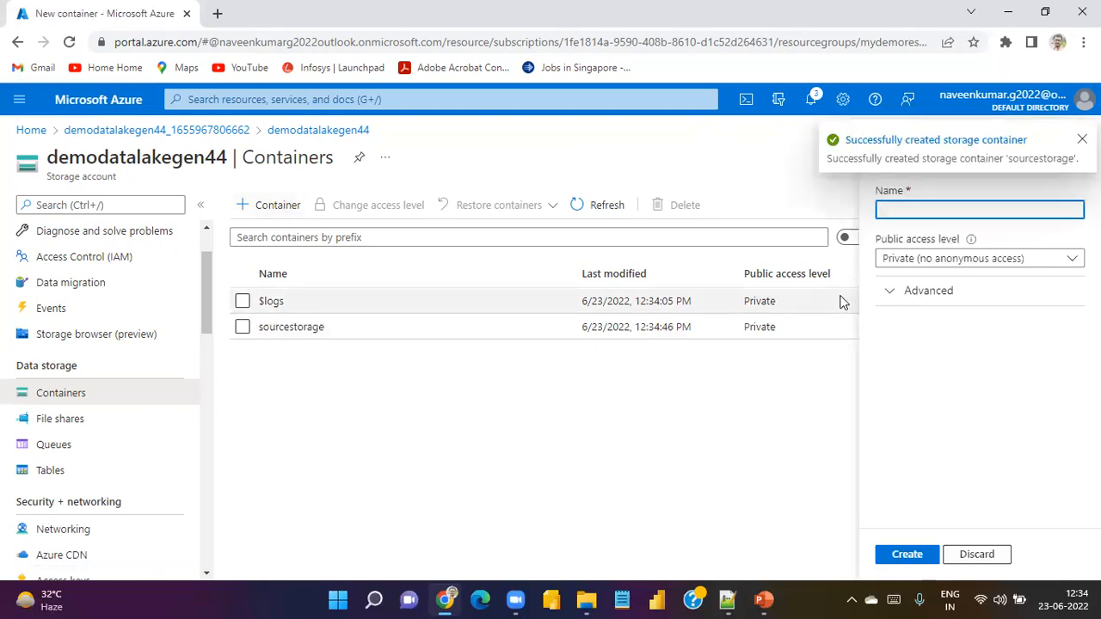
text(t)
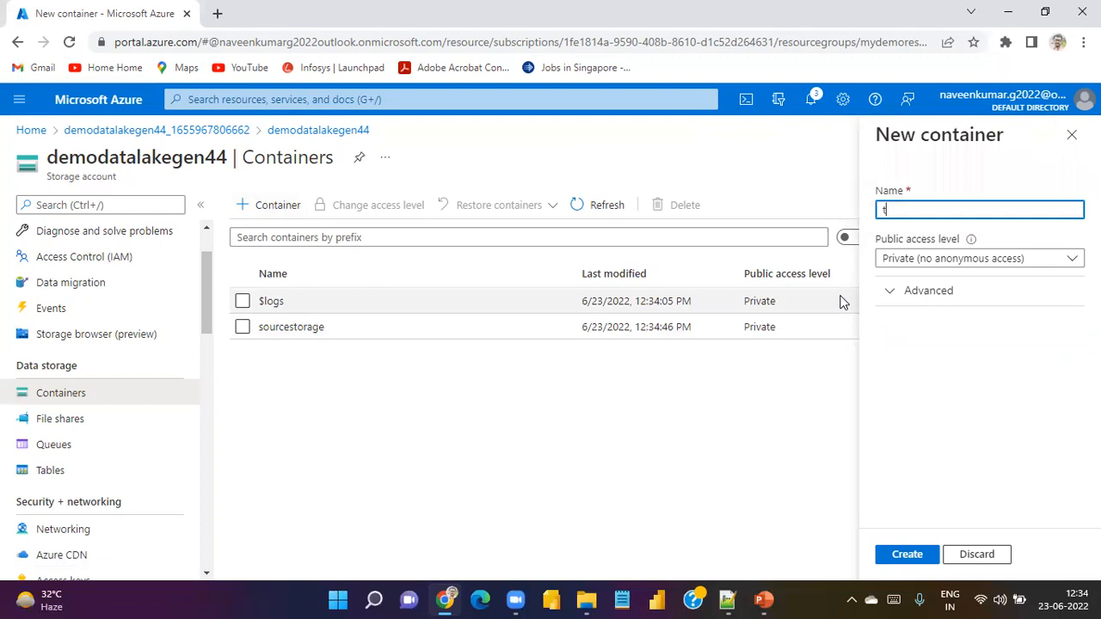
text(argetstorage)
click(901, 558)
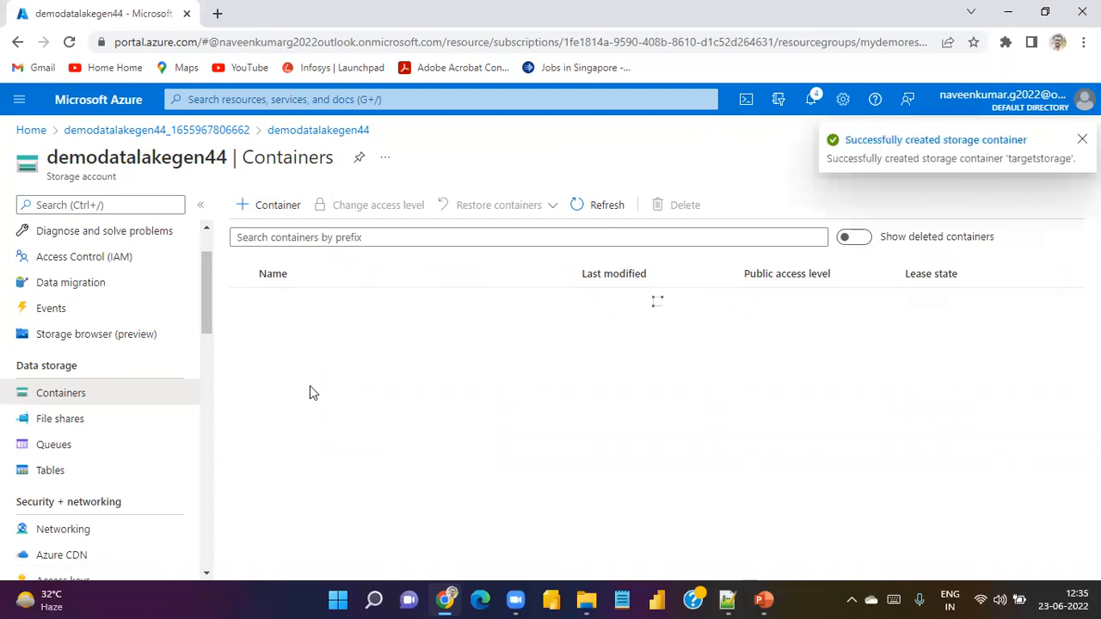
- Upload data1.txt from the ADF folder inside Practice Files-2022 to the sourcestorage container
click(284, 329)
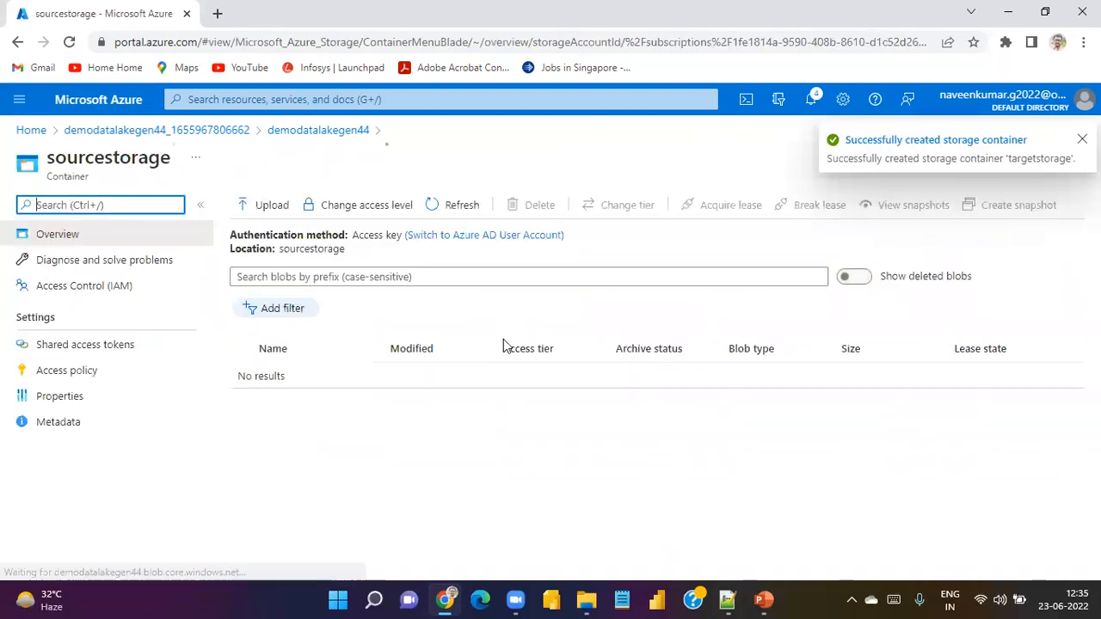
click(270, 210)
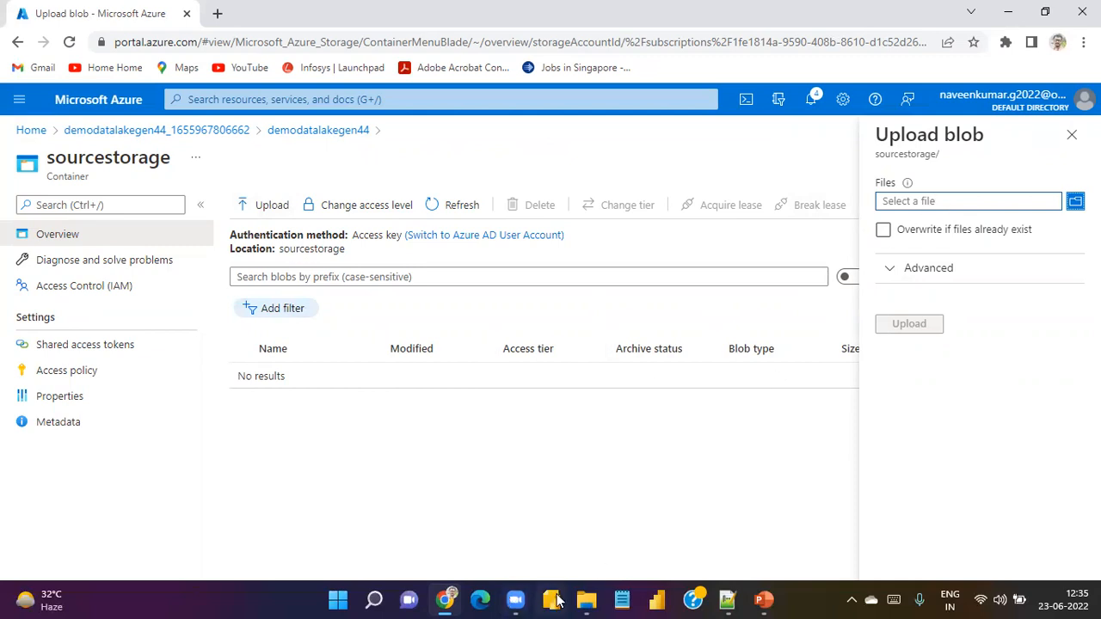
click(1076, 203)
scroll(133, 267, down, 1)
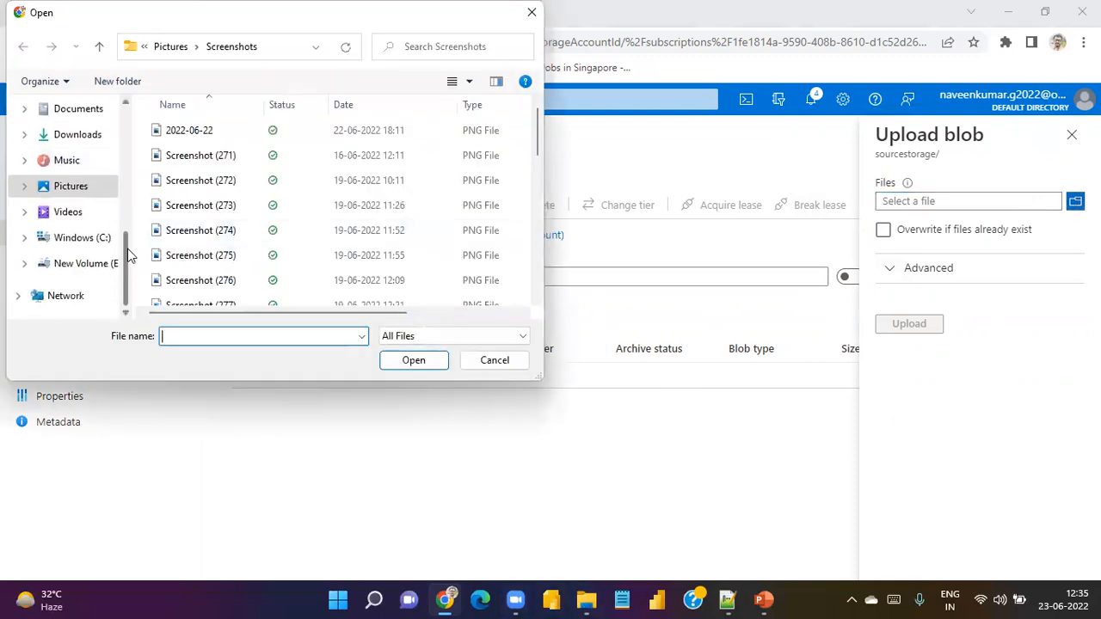
click(65, 263)
scroll(204, 257, down, 2)
double_click(204, 256)
scroll(215, 256, down, 5)
scroll(213, 215, up, 5)
double_click(208, 154)
double_click(180, 133)
click(187, 134)
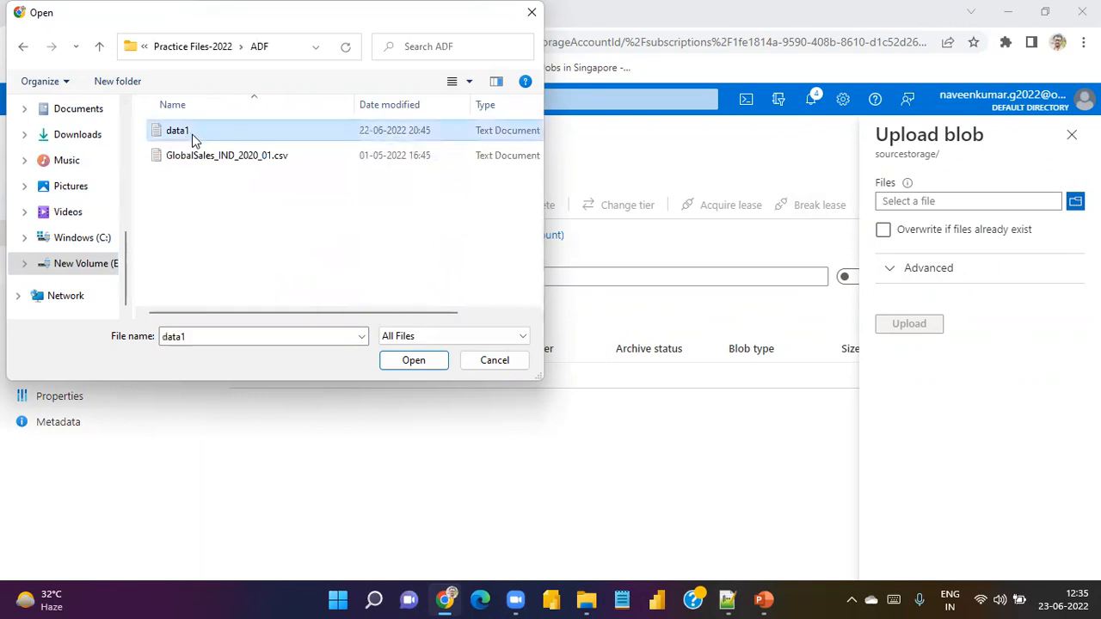
click(411, 362)
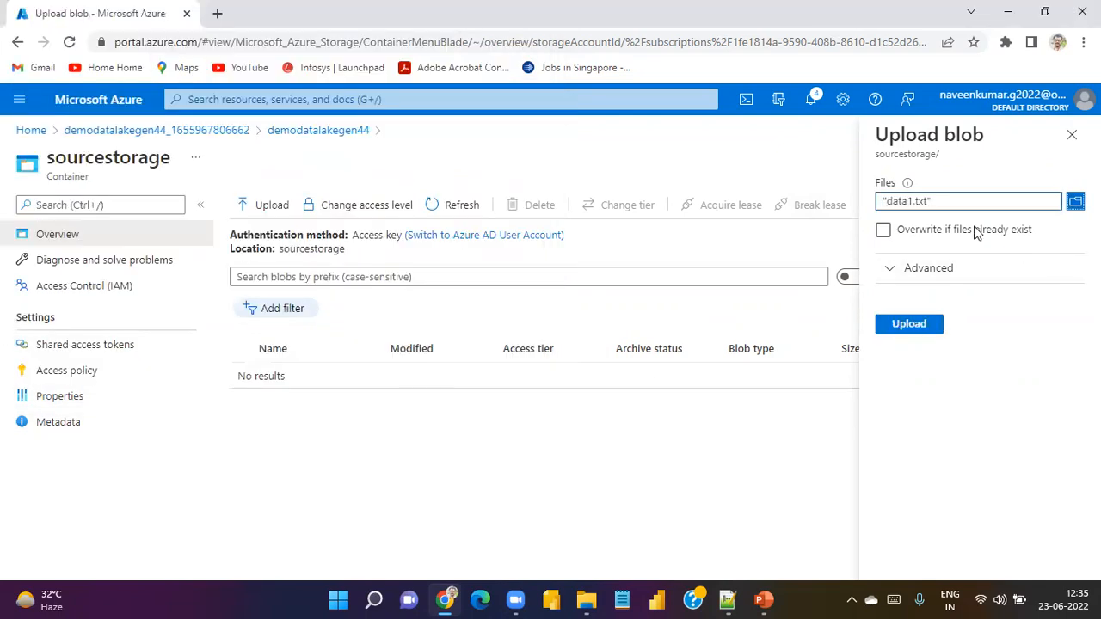
click(905, 328)
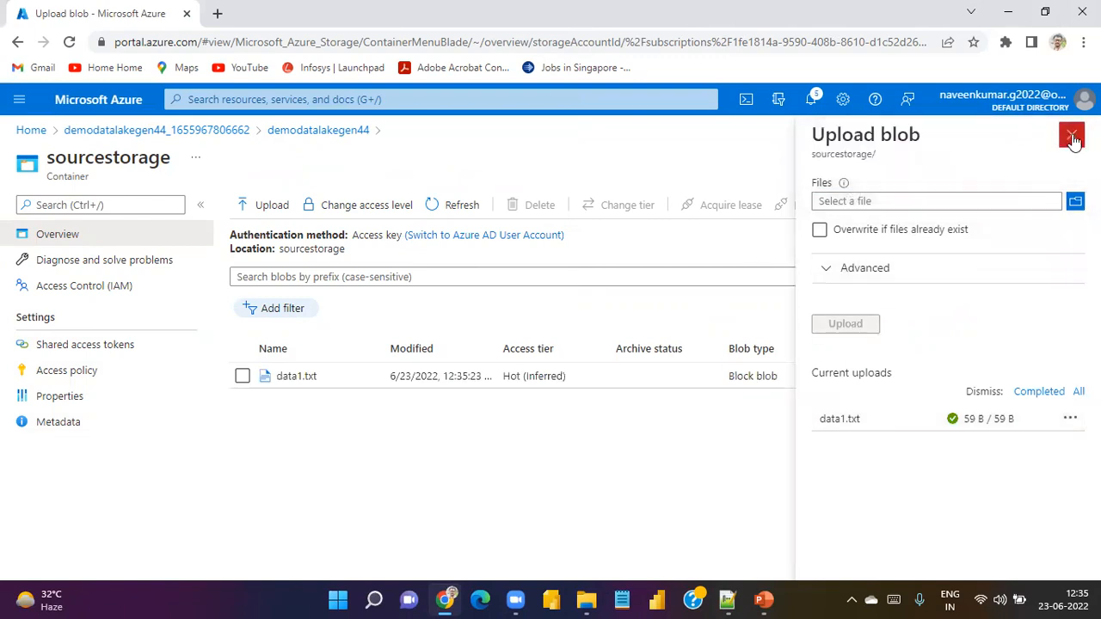
click(1072, 135)
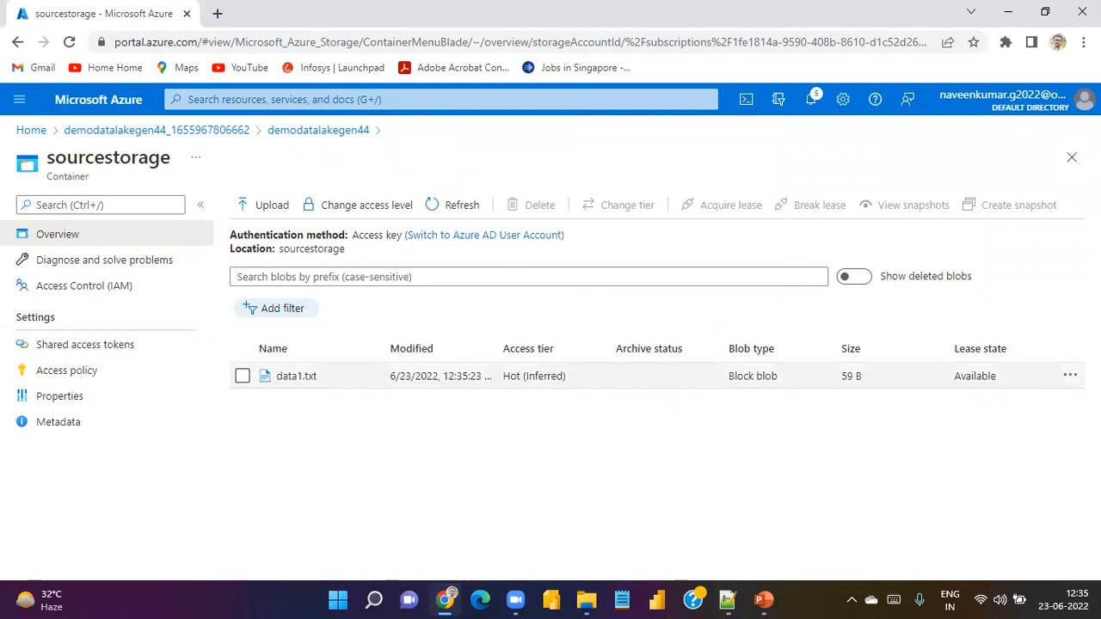
- View the contents of data1.txt in the sourcestorage container, then return to the container list
click(1070, 378)
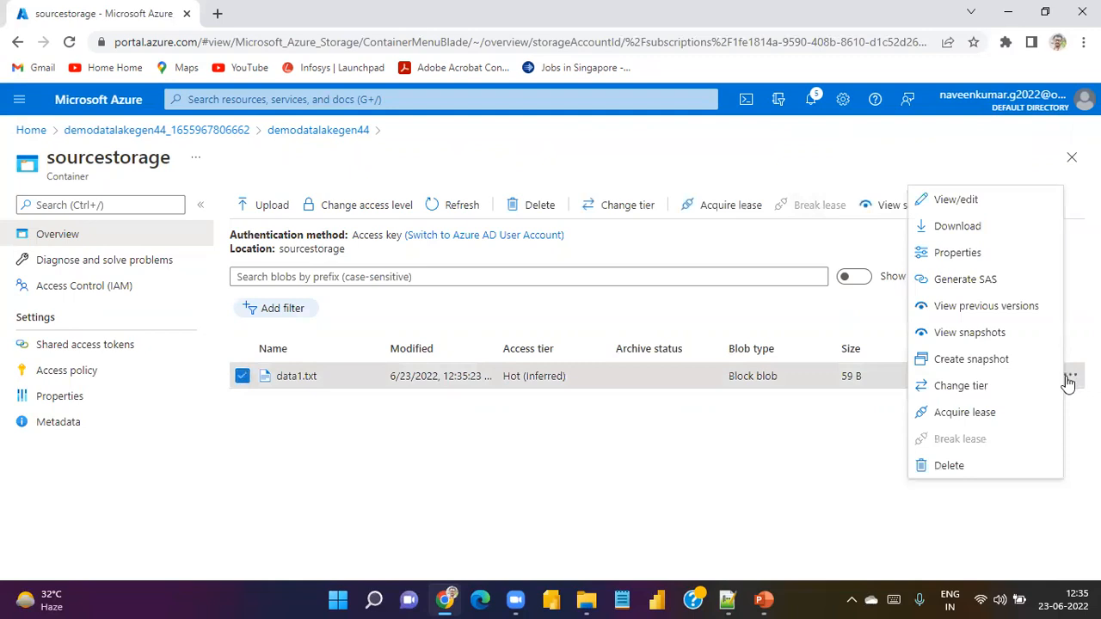
click(974, 204)
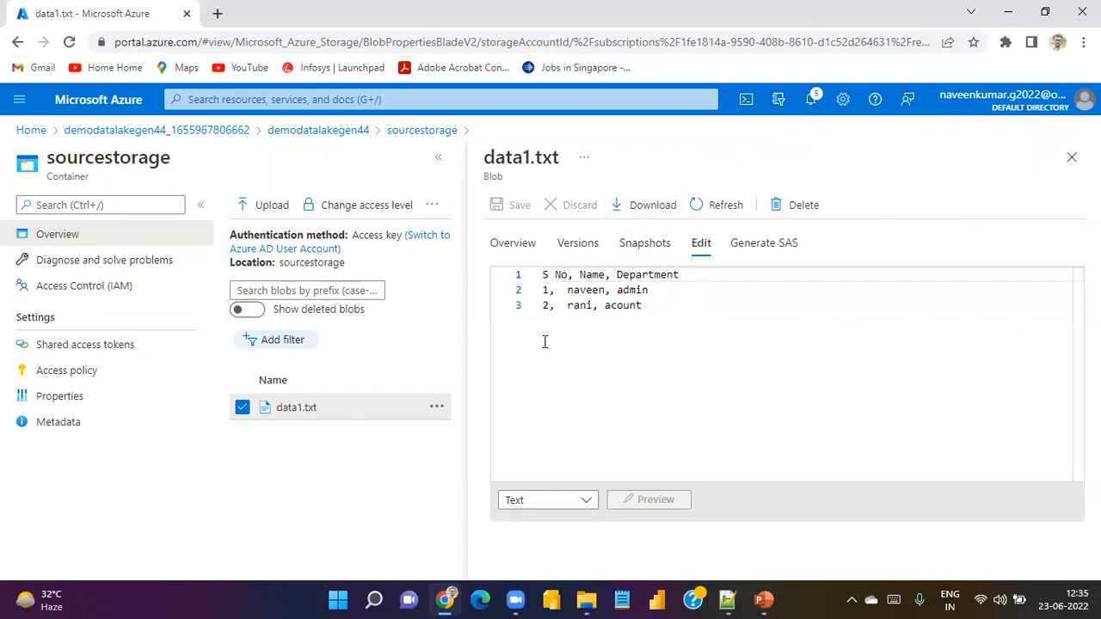
click(1072, 157)
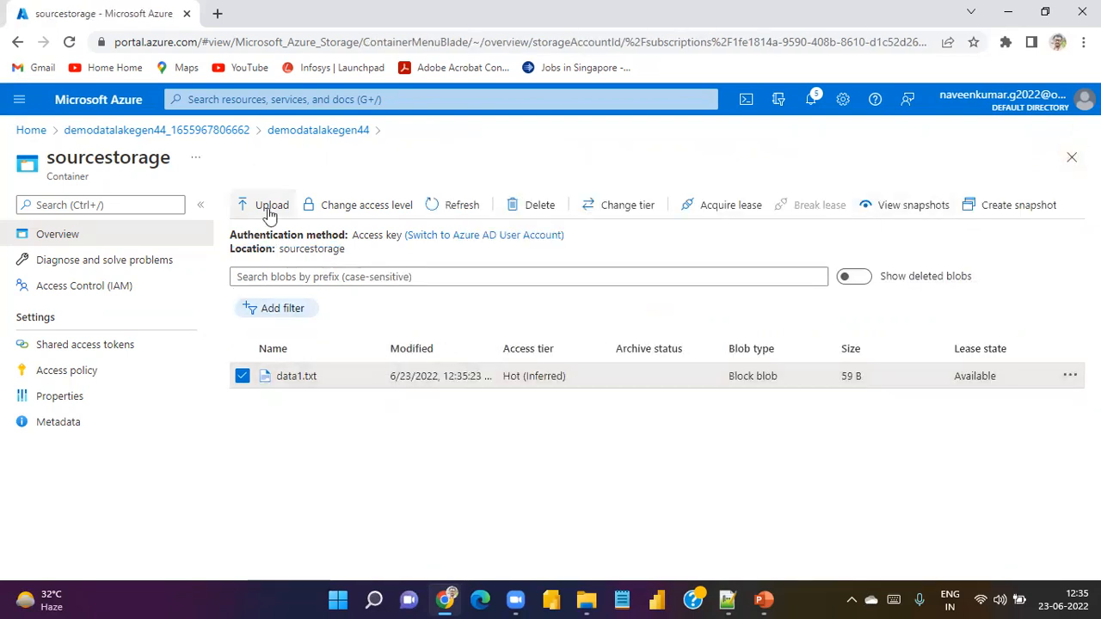
click(1071, 159)
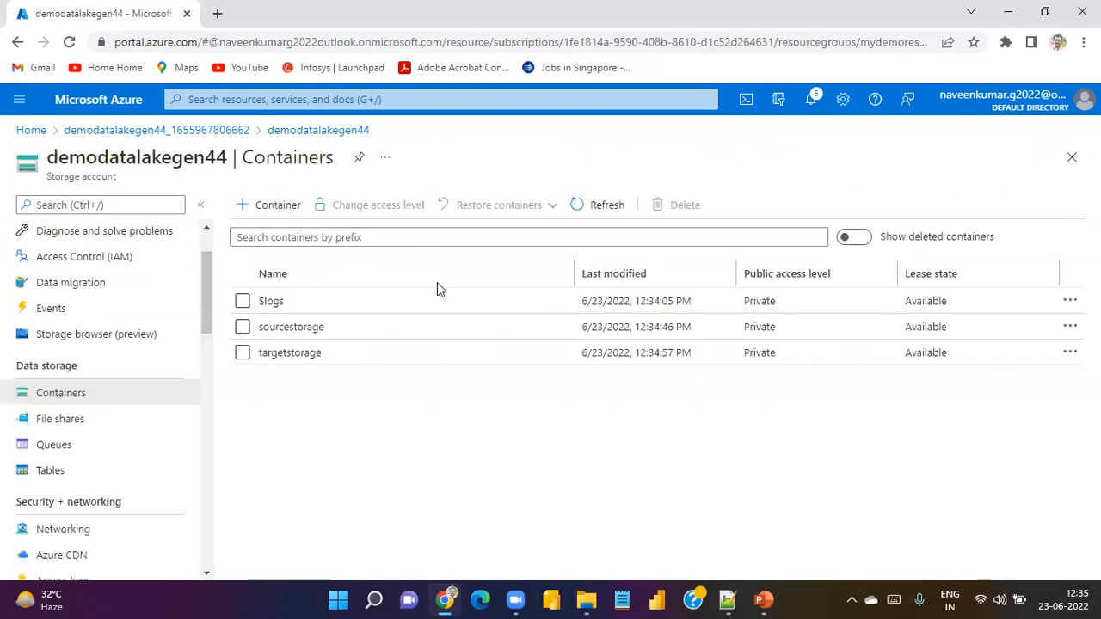
- Inspect the blob list of the targetstorage container, return to the container list, and reopen targetstorage
click(287, 353)
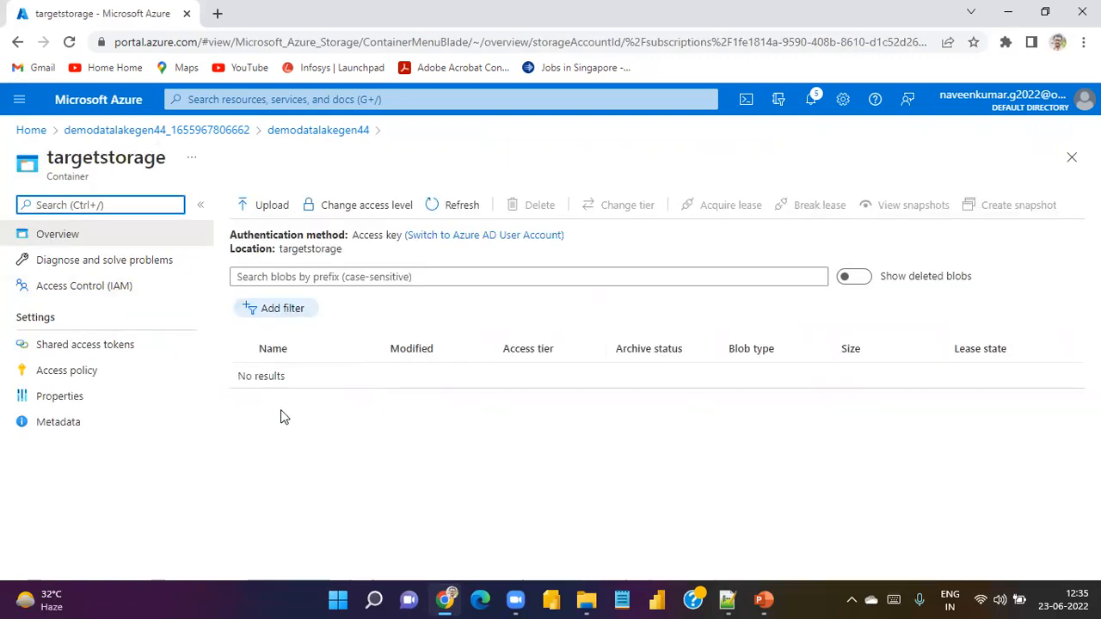
drag(238, 381, 351, 381)
click(373, 419)
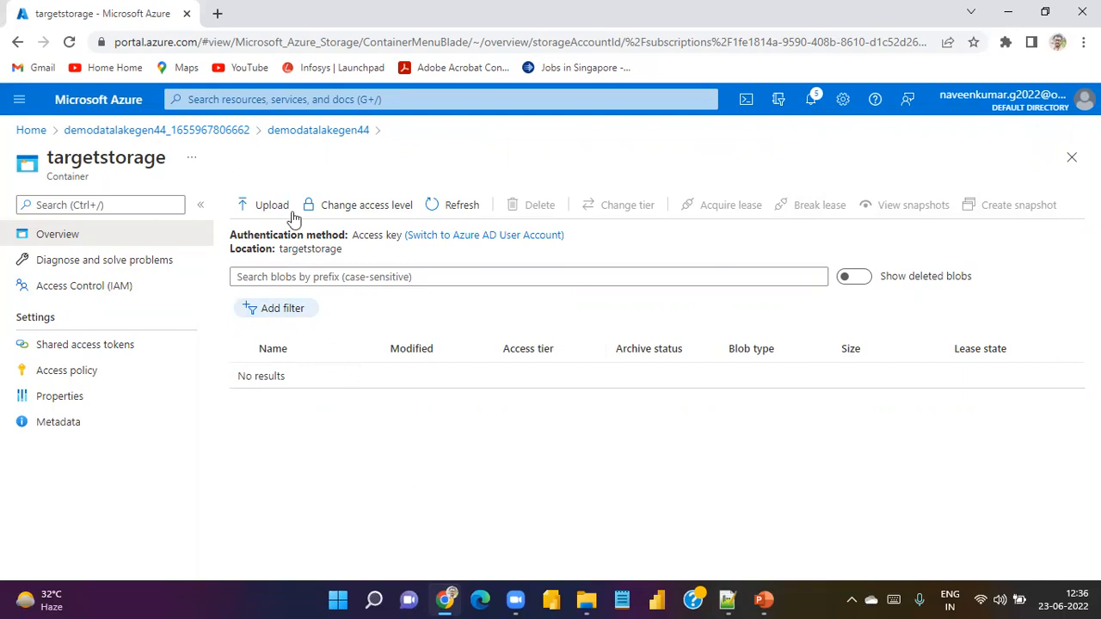
click(1071, 159)
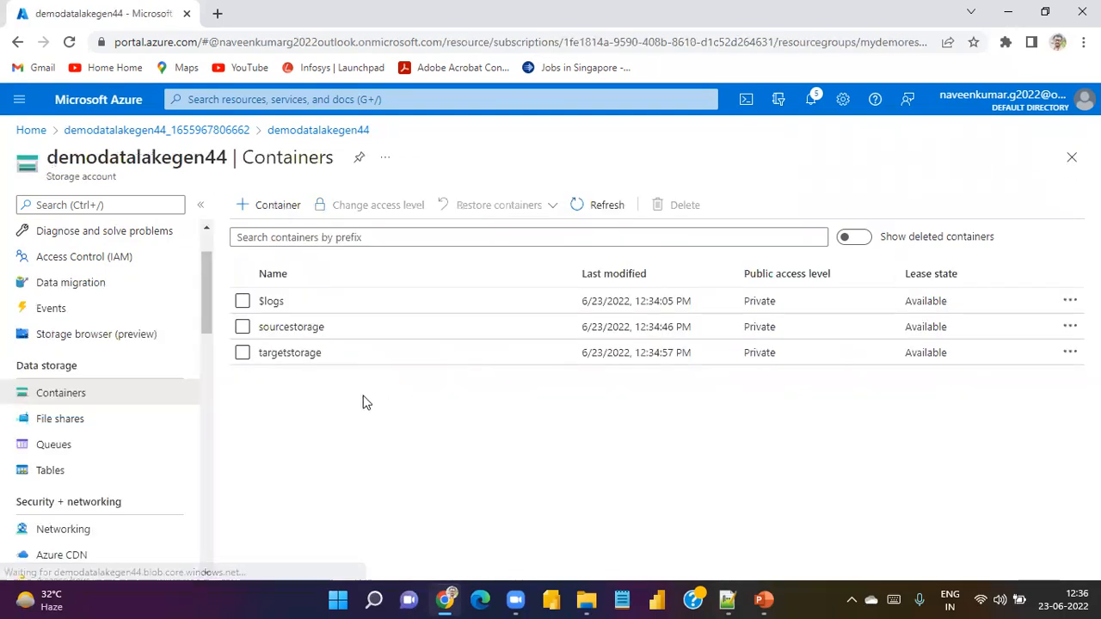
click(303, 353)
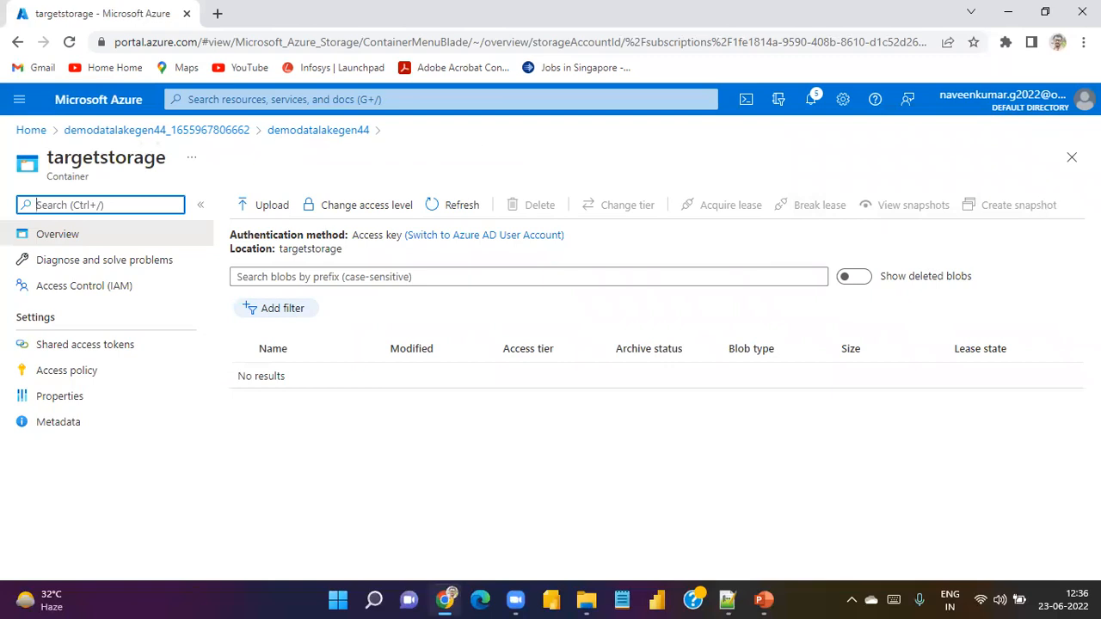
- Return to the storage account's container list, and reopen the targetstorage container to check its blobs
click(1071, 157)
click(303, 329)
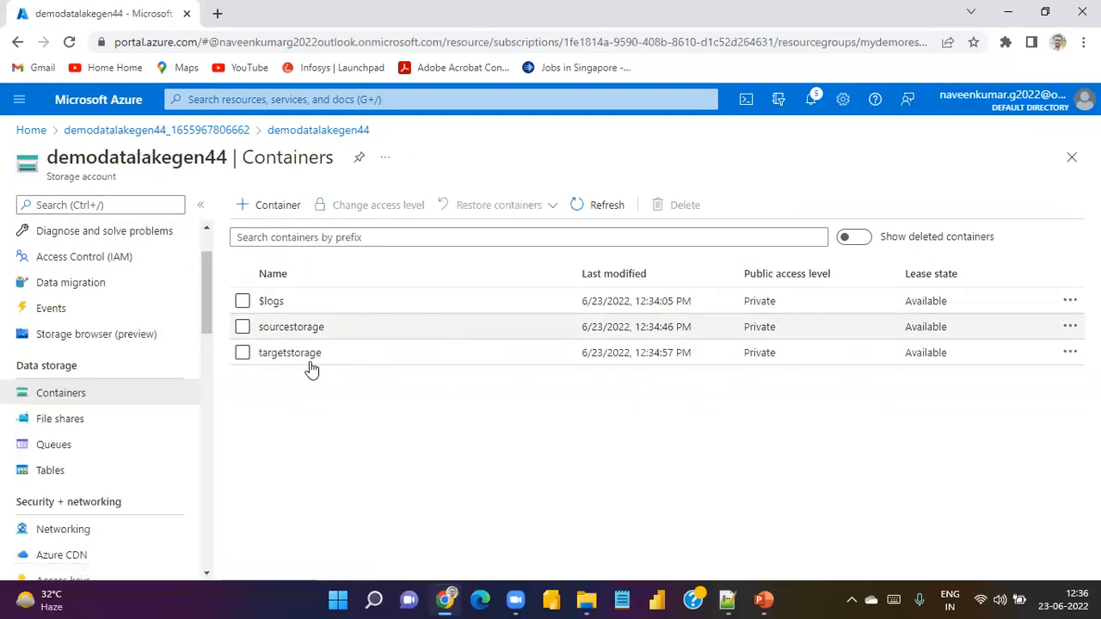
click(288, 354)
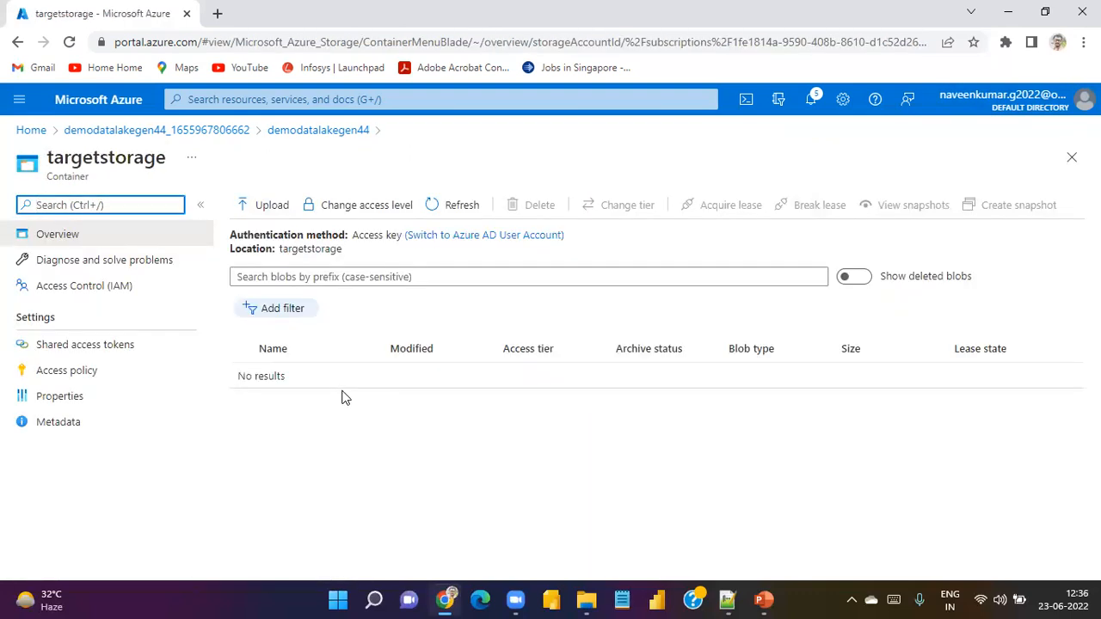
- Switch to Notepad++ and read the STEP3 notes on creating the Azure Data Factory in ADFPIPELINE1
key(alt+Tab)
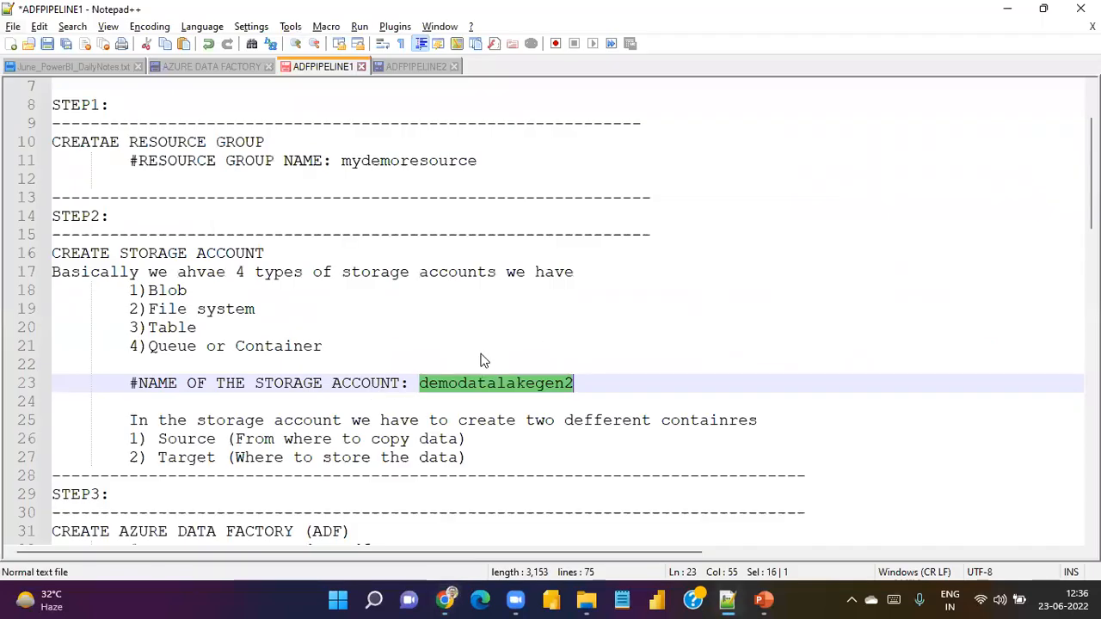
click(120, 491)
scroll(135, 353, down, 4)
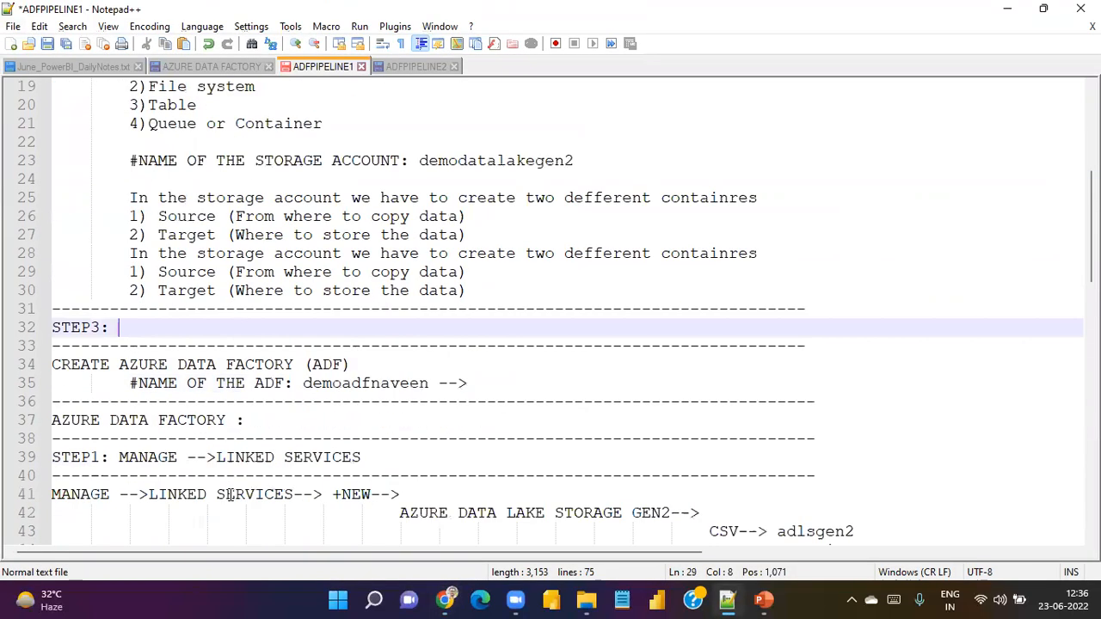
- Switch to the Azure portal in Chrome, search for azure data factory, and start creating a new data factory from Data factories
key(alt+Tab)
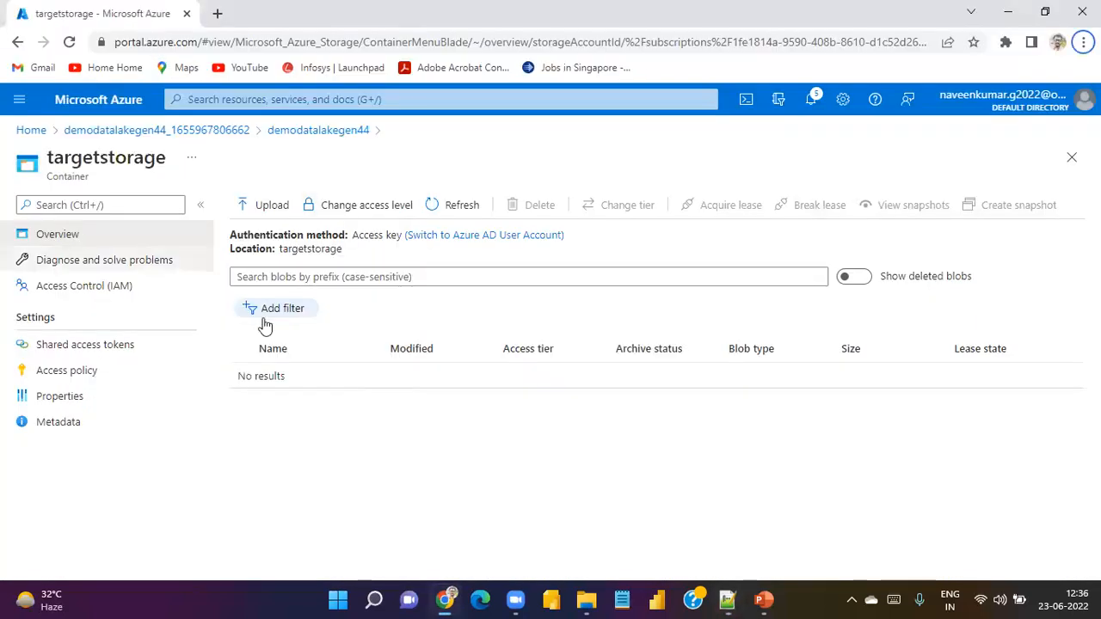
click(31, 130)
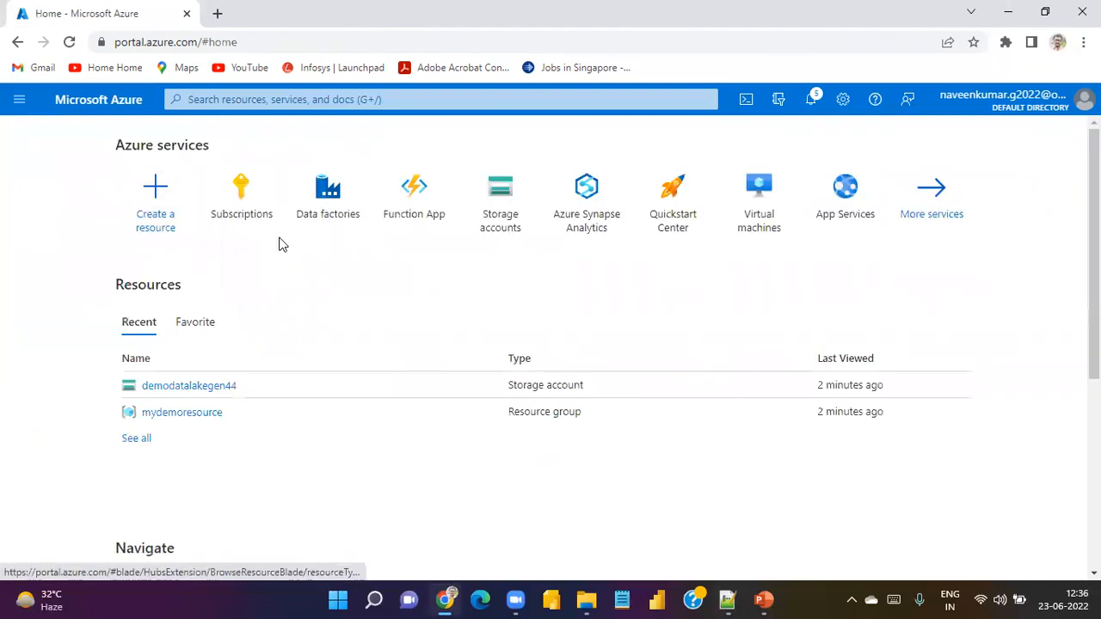
click(273, 99)
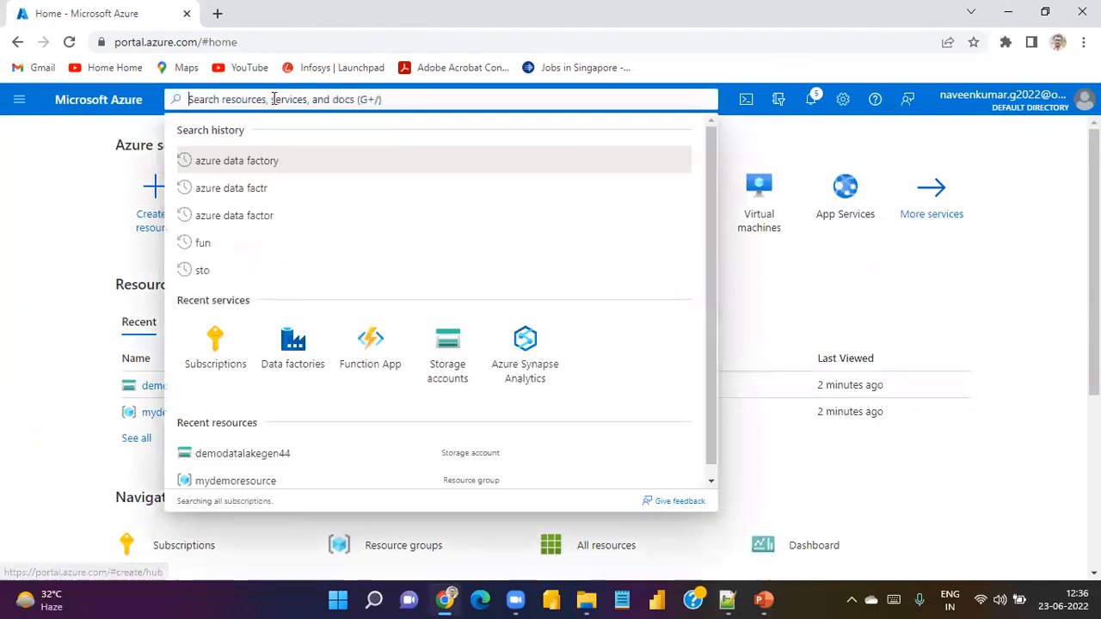
text(azure data fact)
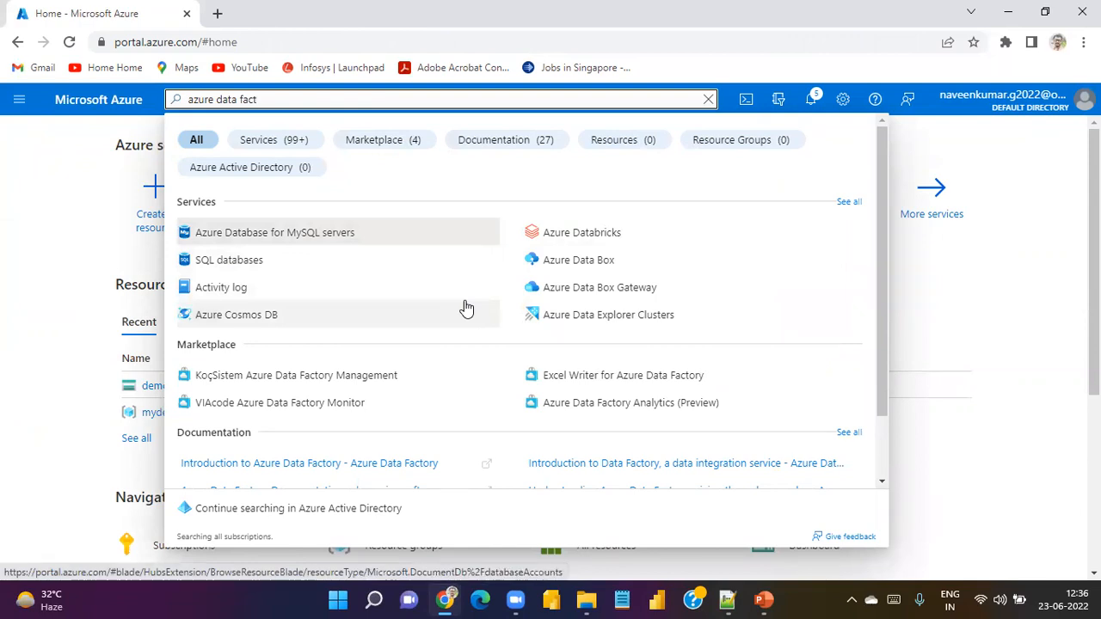
text(ory)
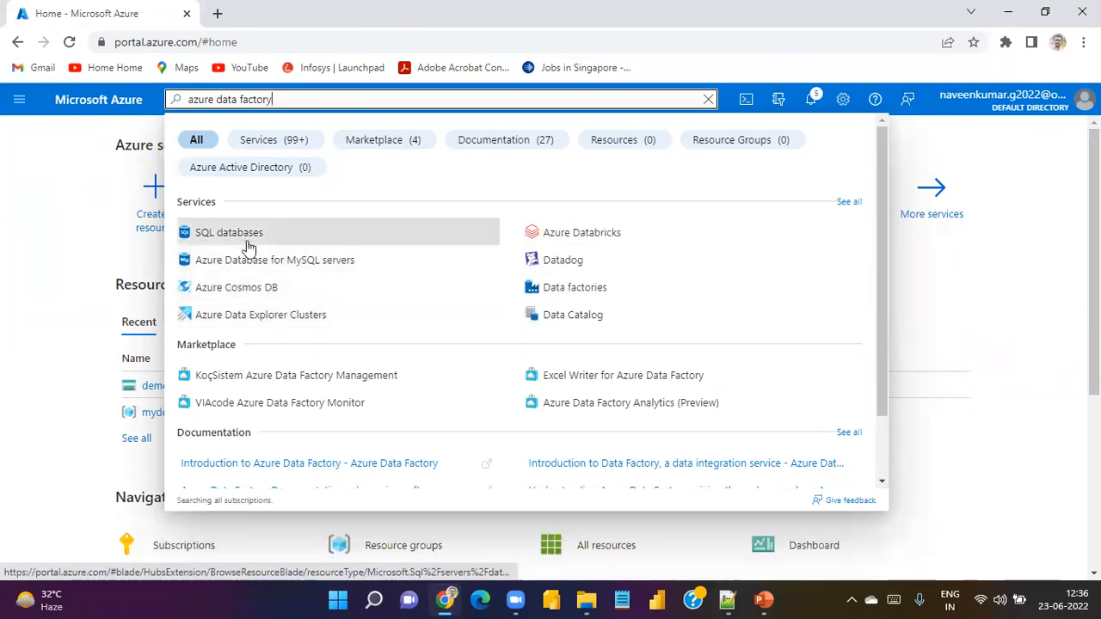
click(589, 296)
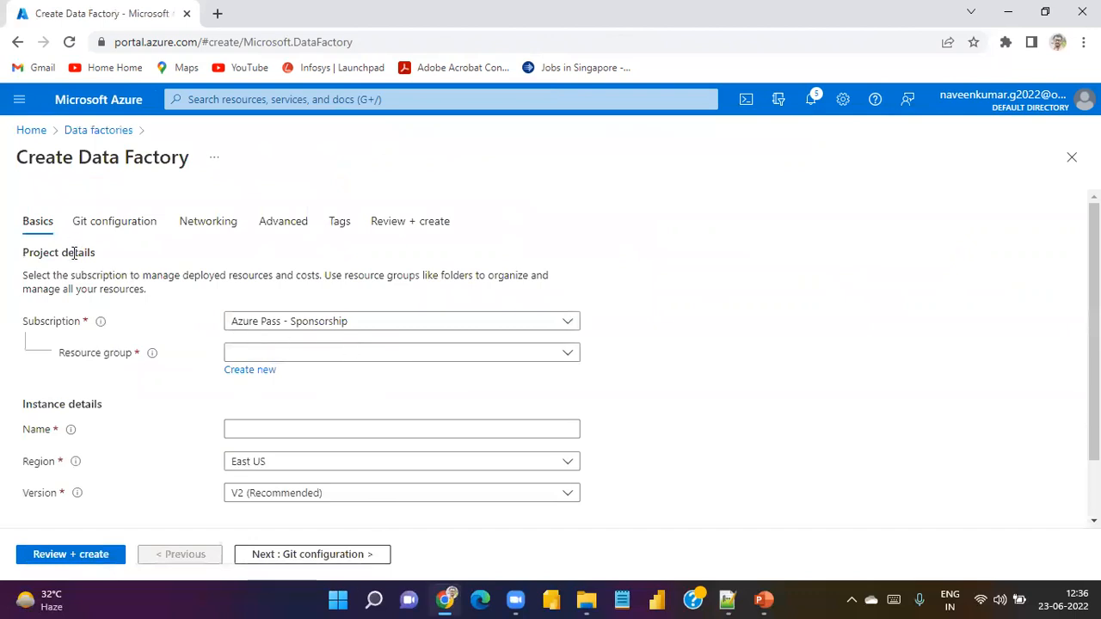
- Assign the data factory to the mydemoresource resource group and name it mydemoadf44
click(335, 356)
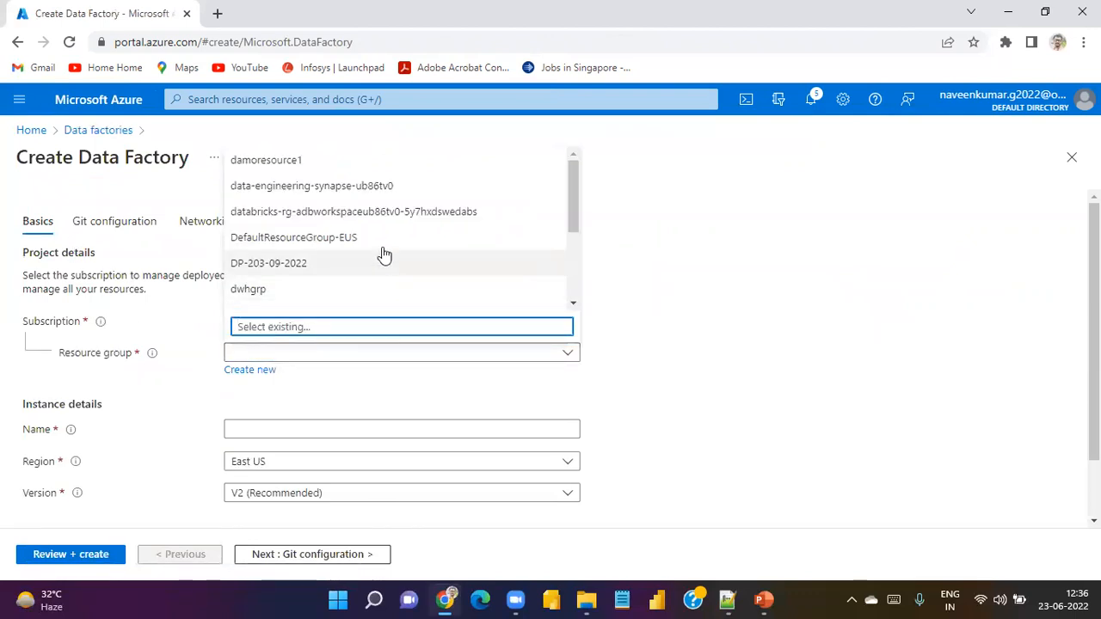
scroll(381, 249, down, 3)
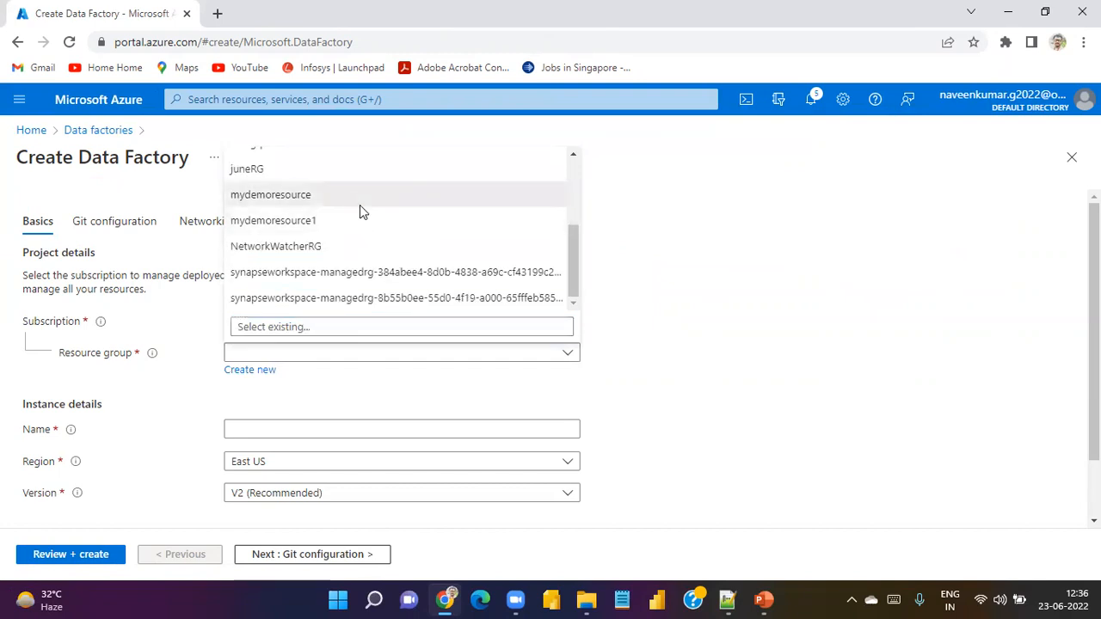
click(360, 201)
scroll(335, 387, down, 2)
click(245, 358)
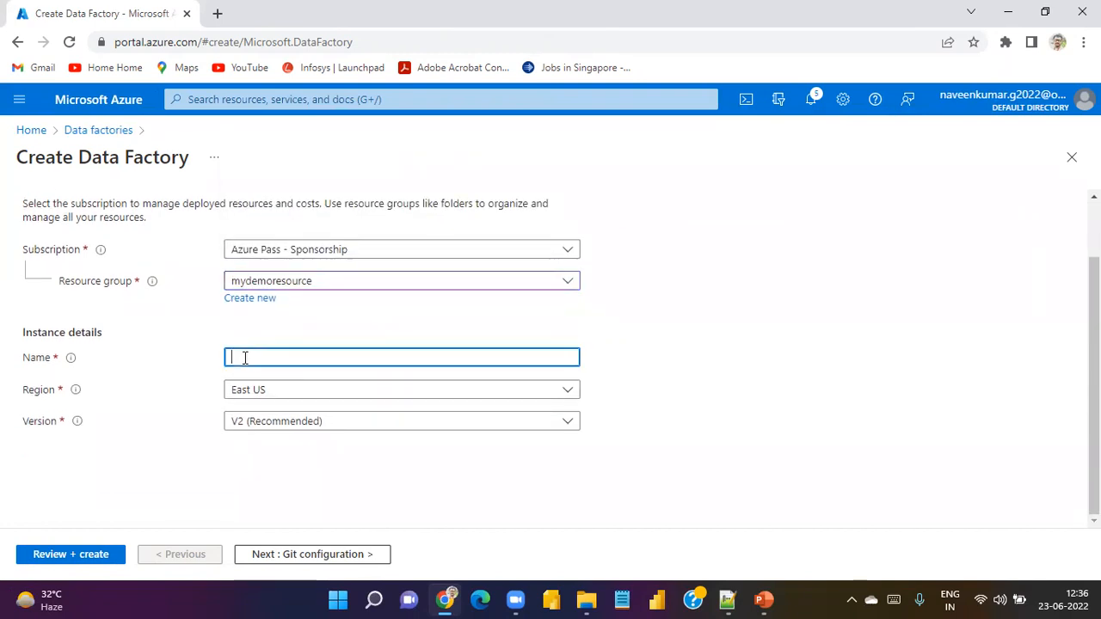
text(mydemoadf44)
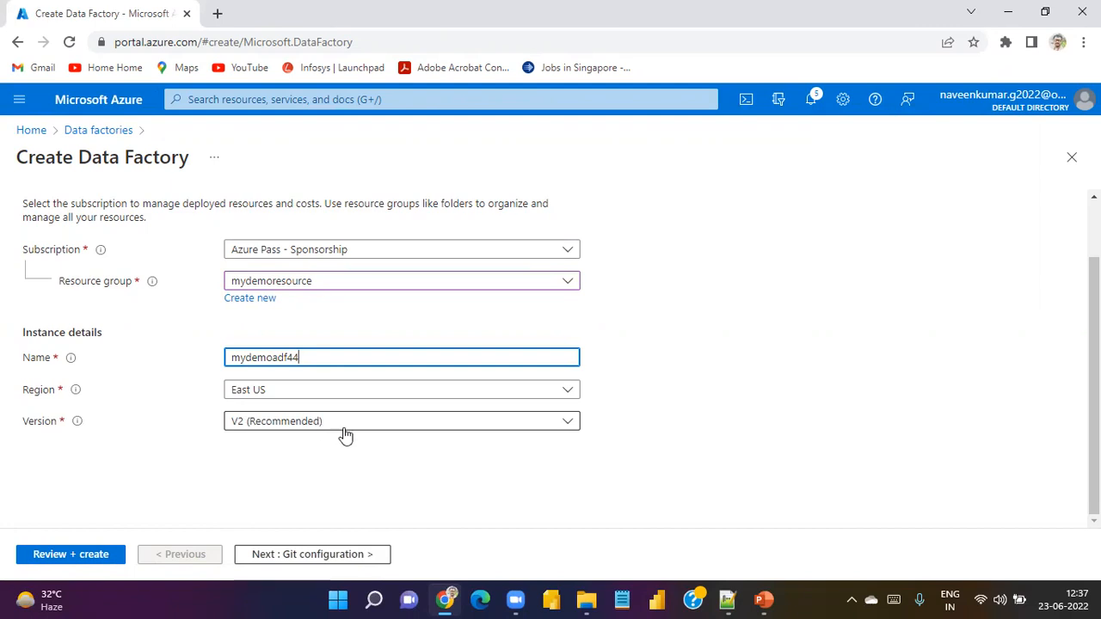
scroll(356, 427, up, 1)
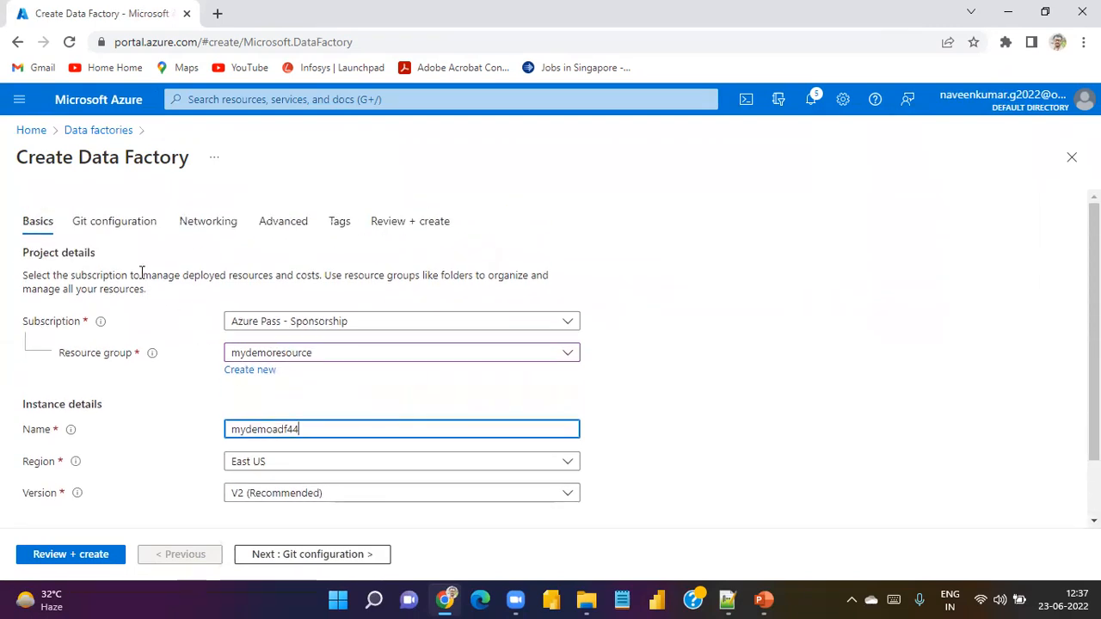
- Validate the data factory settings, then enable Configure Git later in the Git configuration
click(68, 558)
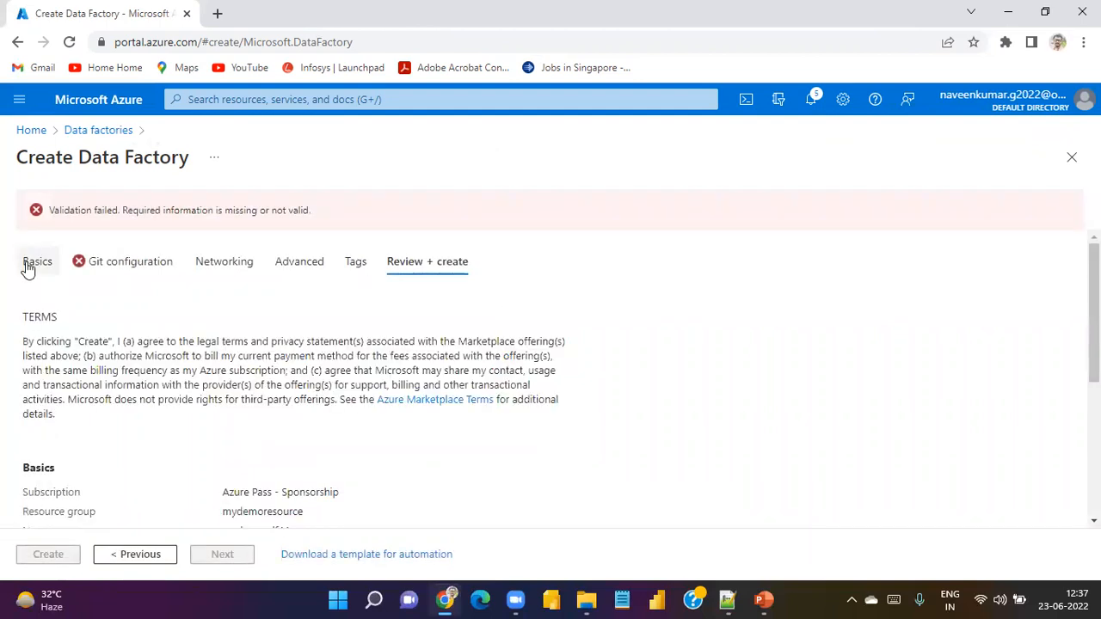
click(136, 265)
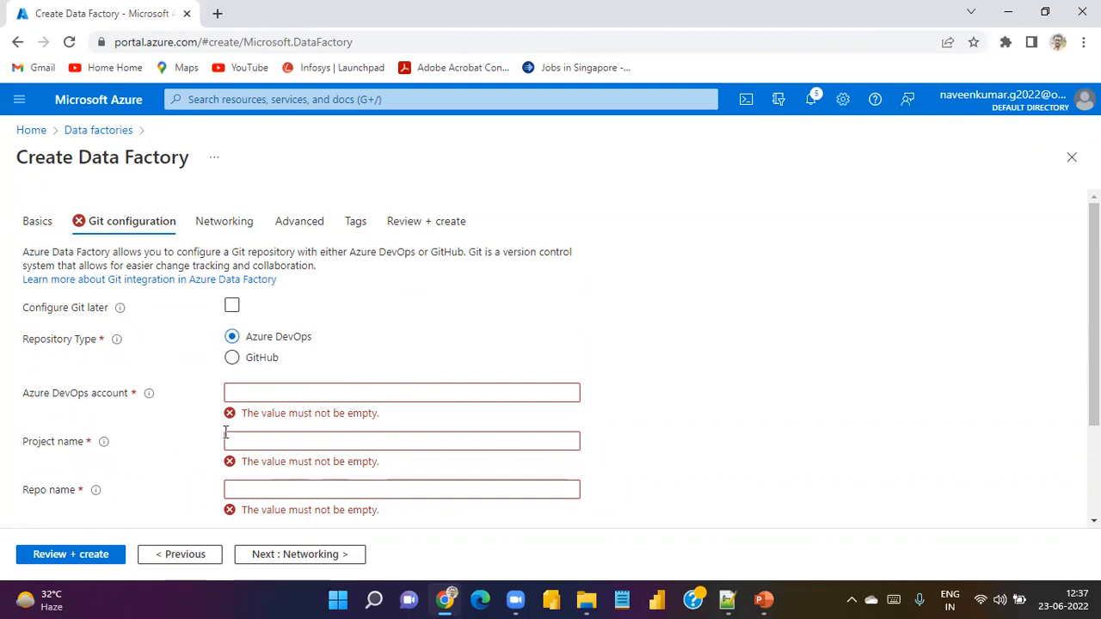
scroll(271, 440, down, 2)
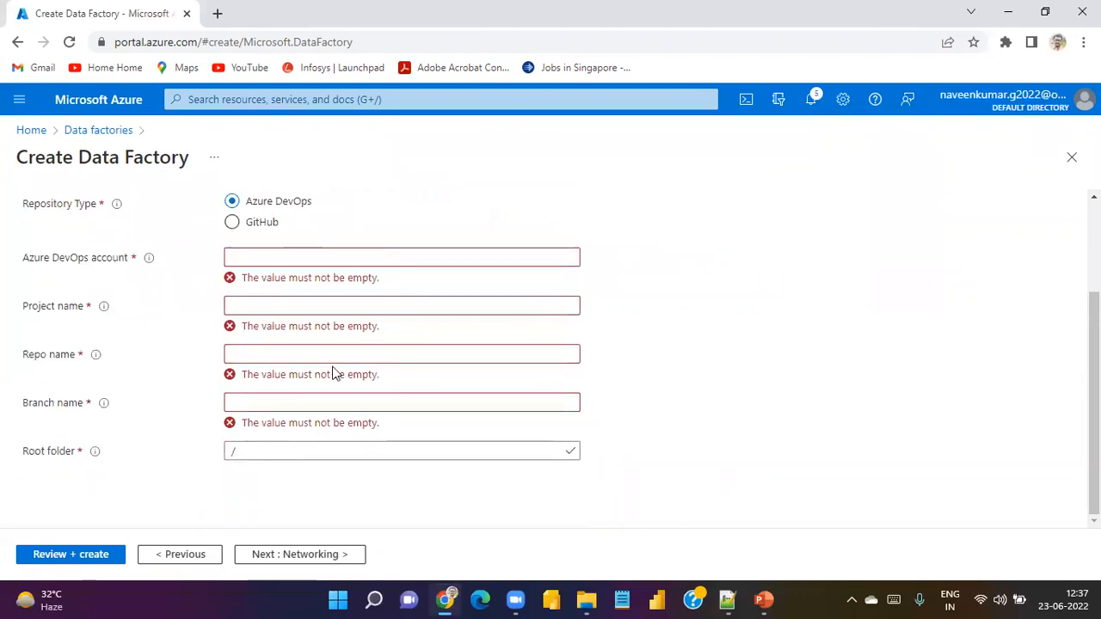
scroll(279, 382, up, 2)
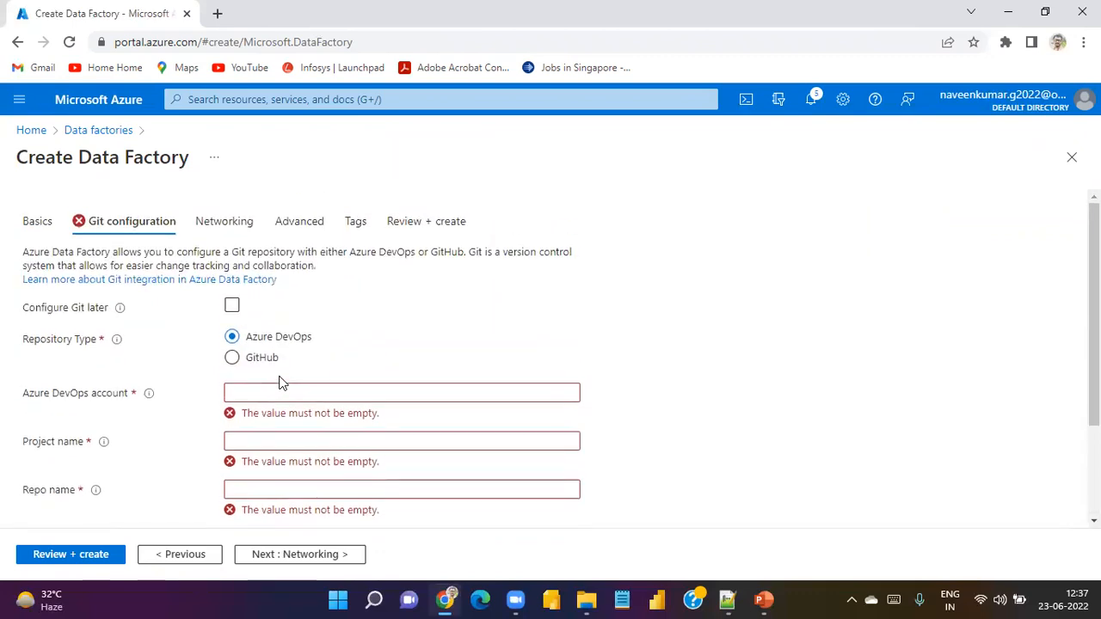
click(232, 305)
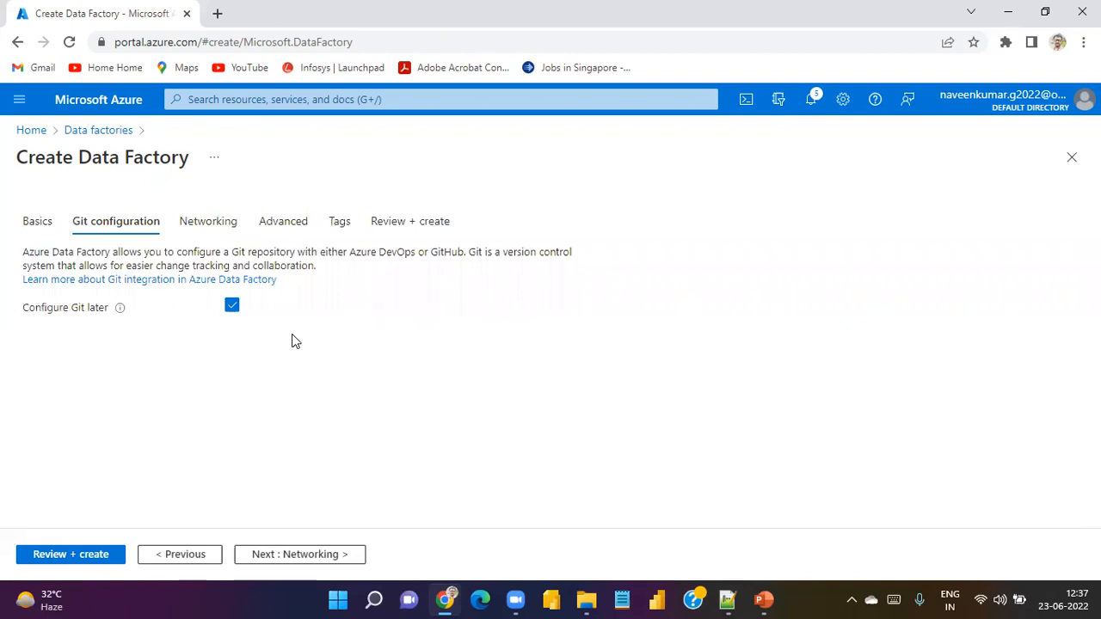
click(232, 308)
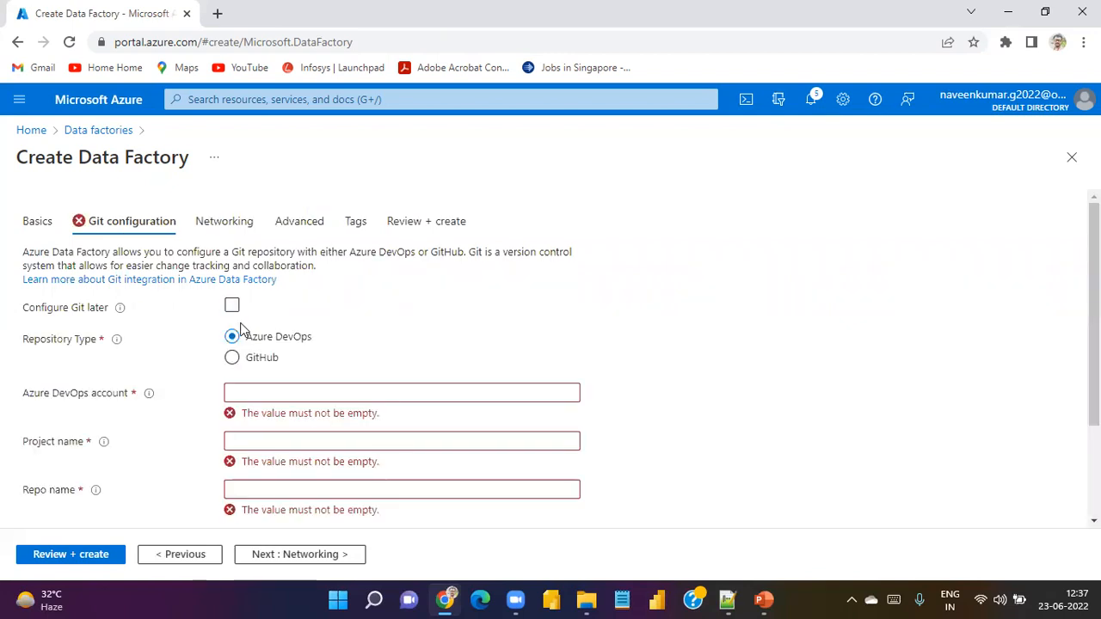
click(232, 307)
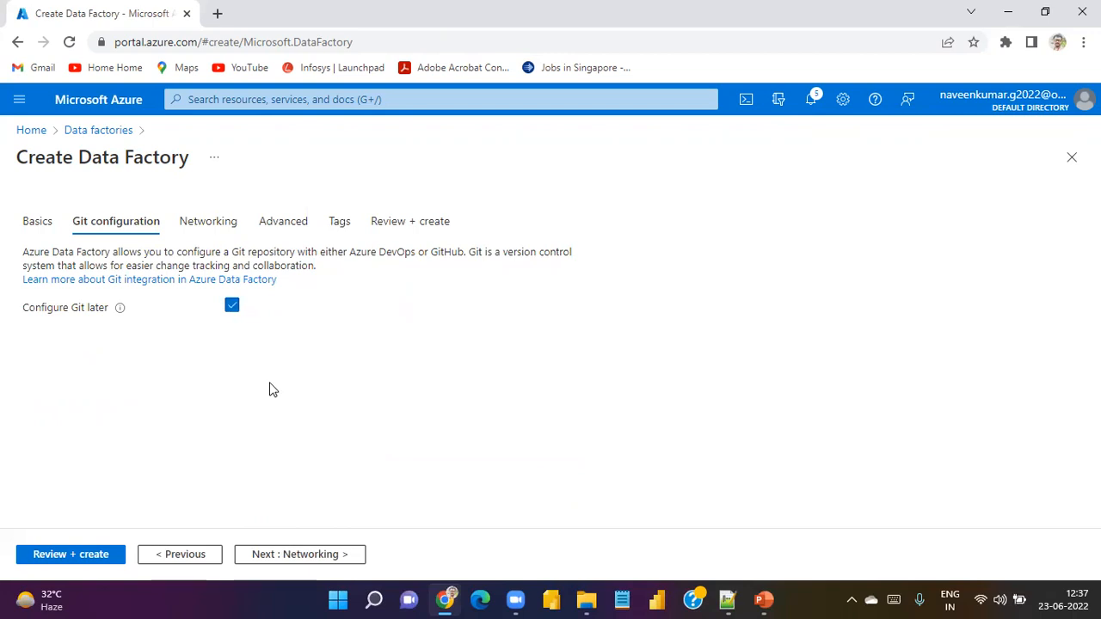
- Validate the data factory settings again and create mydemoadf44
click(43, 557)
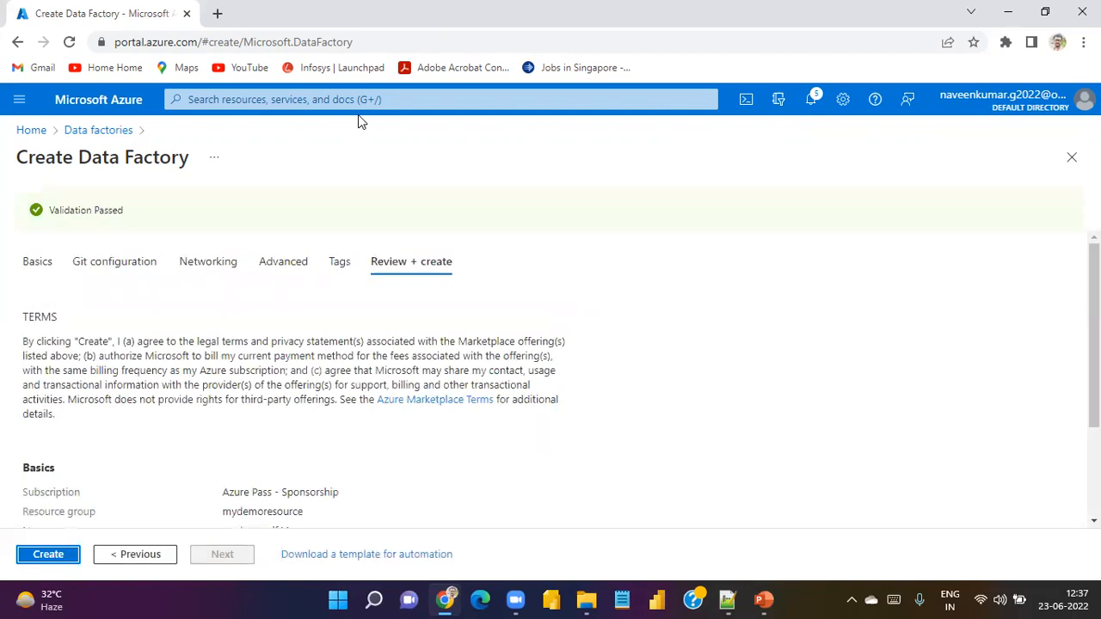
click(33, 557)
click(34, 561)
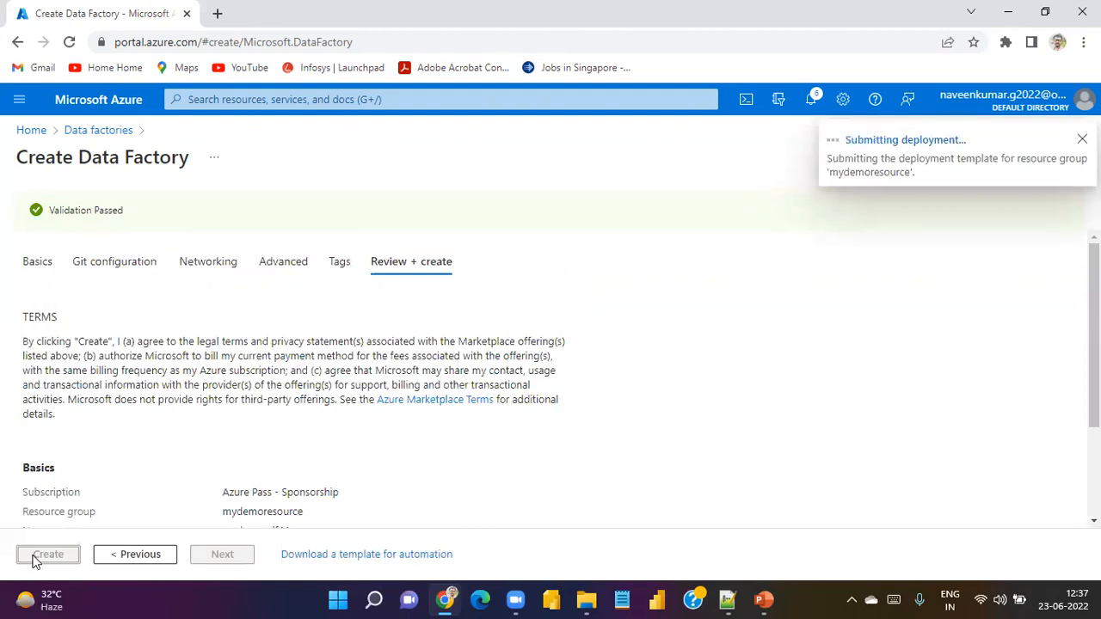
- Switch to Notepad++ and review the ADFPIPELINE1 notes from the resource group steps through the AZURE DATA FACTORY section
key(alt+Tab)
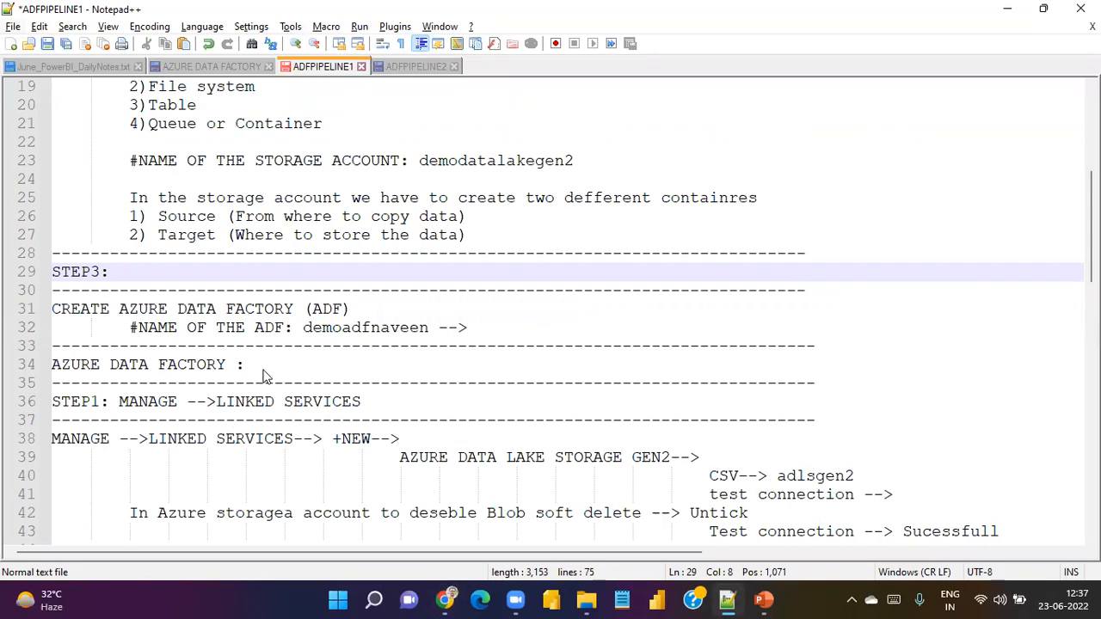
click(373, 216)
scroll(402, 215, up, 5)
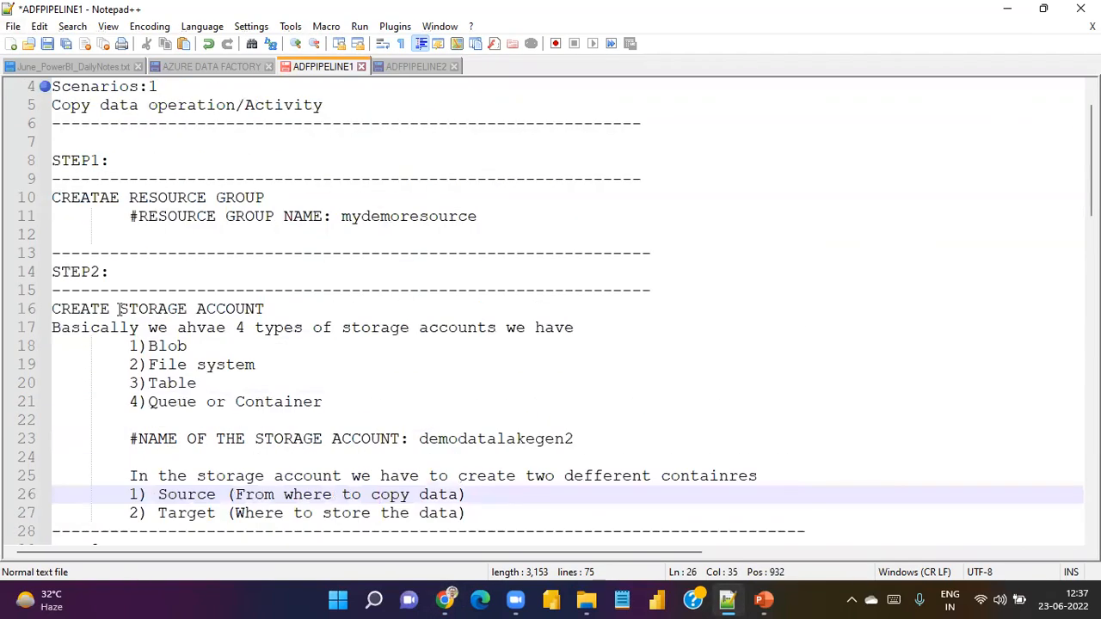
scroll(119, 308, down, 10)
scroll(142, 228, up, 2)
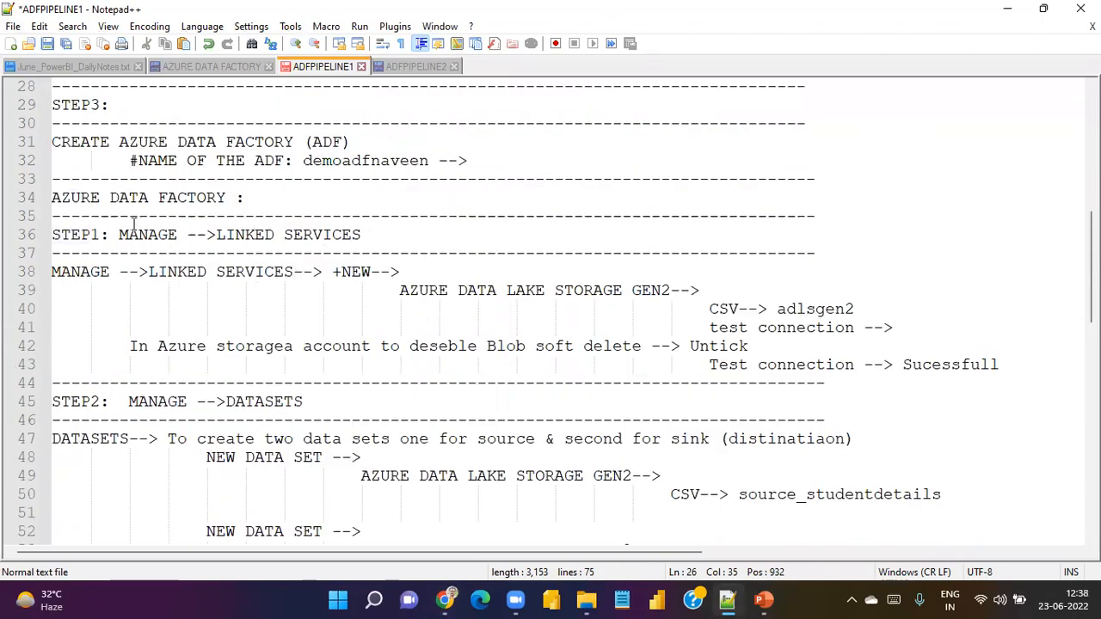
click(263, 197)
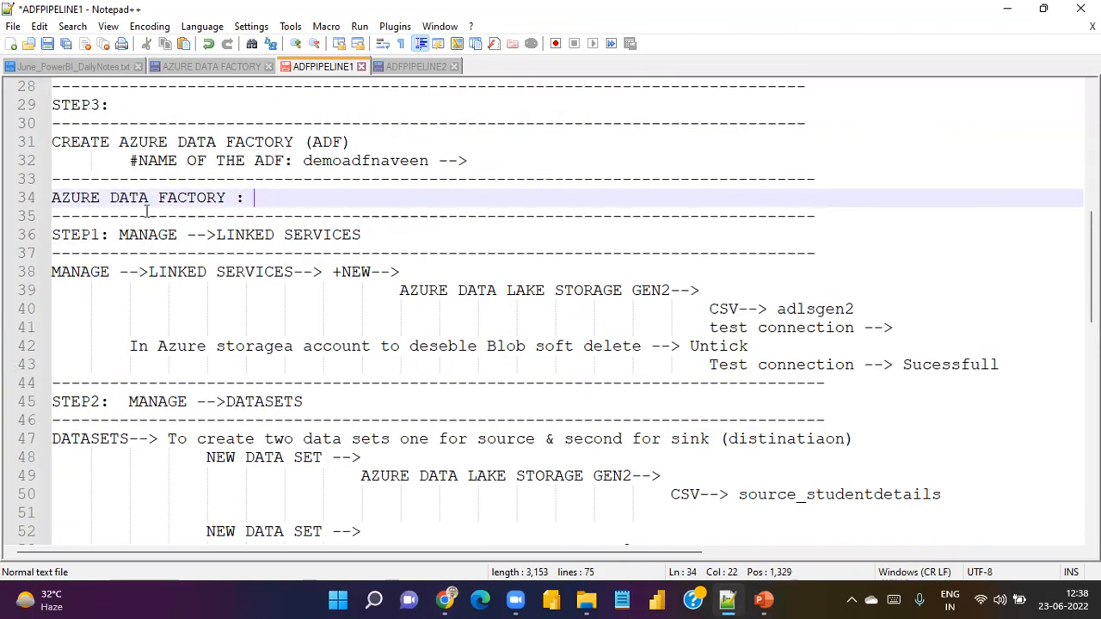
- Switch back to Chrome, open the deployed mydemoadf44 resource, and launch its Azure Data Factory studio
key(alt+Tab)
key(alt+Tab)
key(alt+Tab)
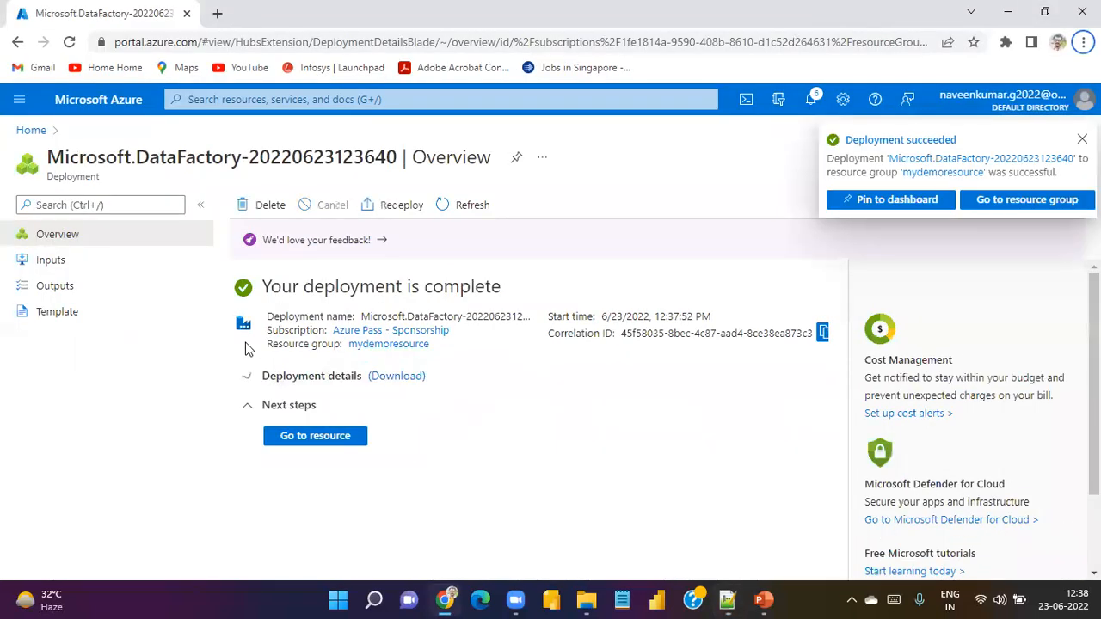
click(313, 437)
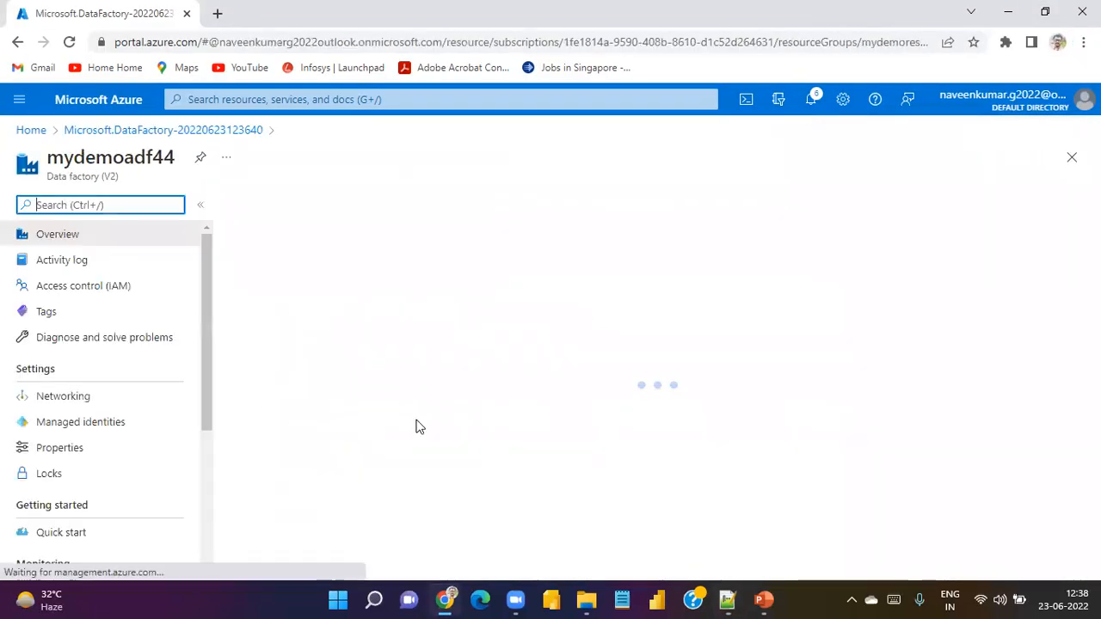
click(361, 453)
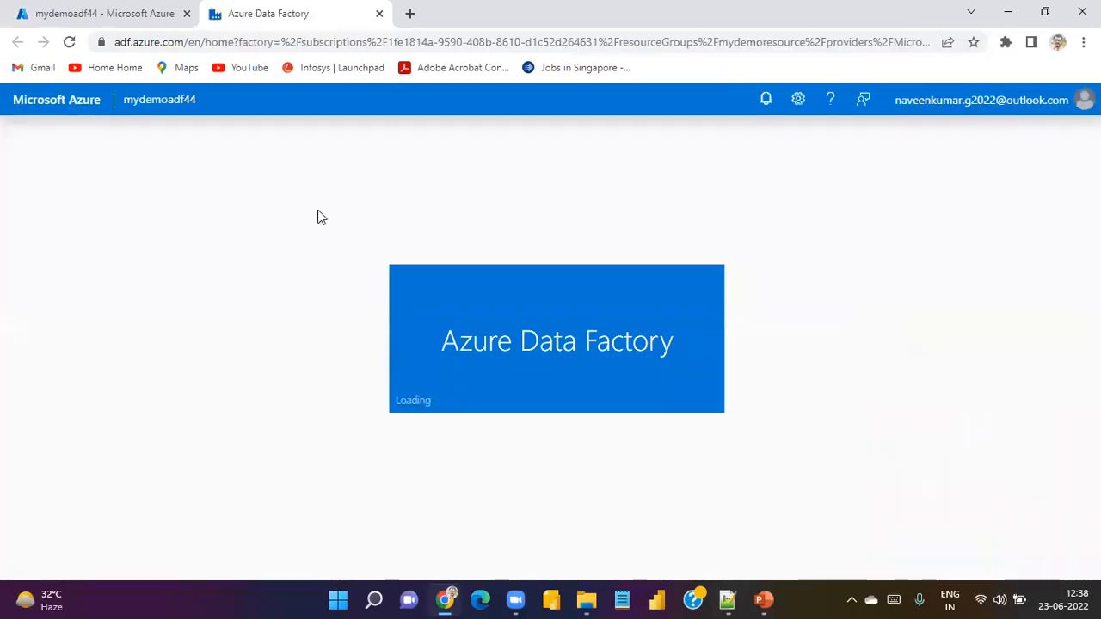
- Switch to Notepad++ and read the linked services, datasets and pipelines steps in the ADFPIPELINE1 notes
key(alt+Tab)
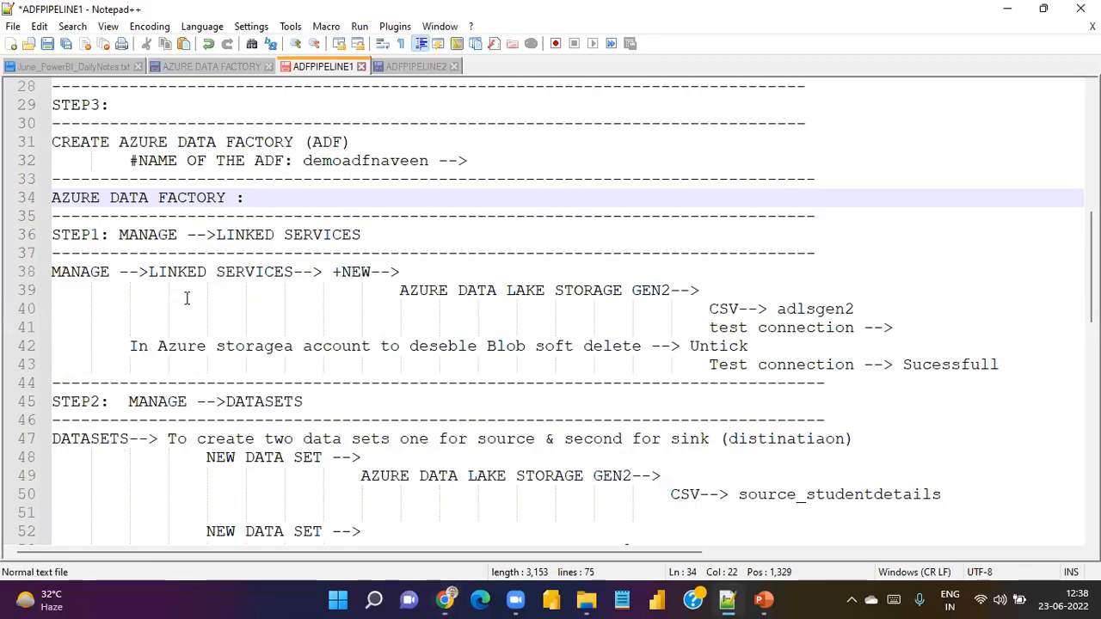
scroll(292, 400, down, 3)
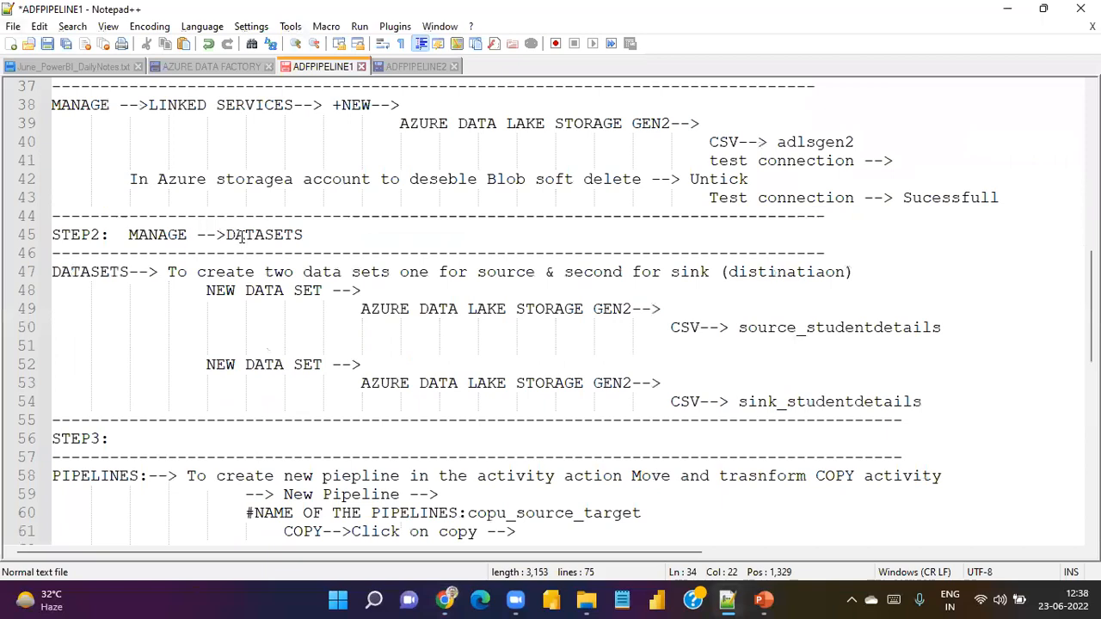
- Switch to the mydemoadf44 studio in Chrome, expand its navigation, and open the Author workspace
key(alt+Tab)
click(23, 127)
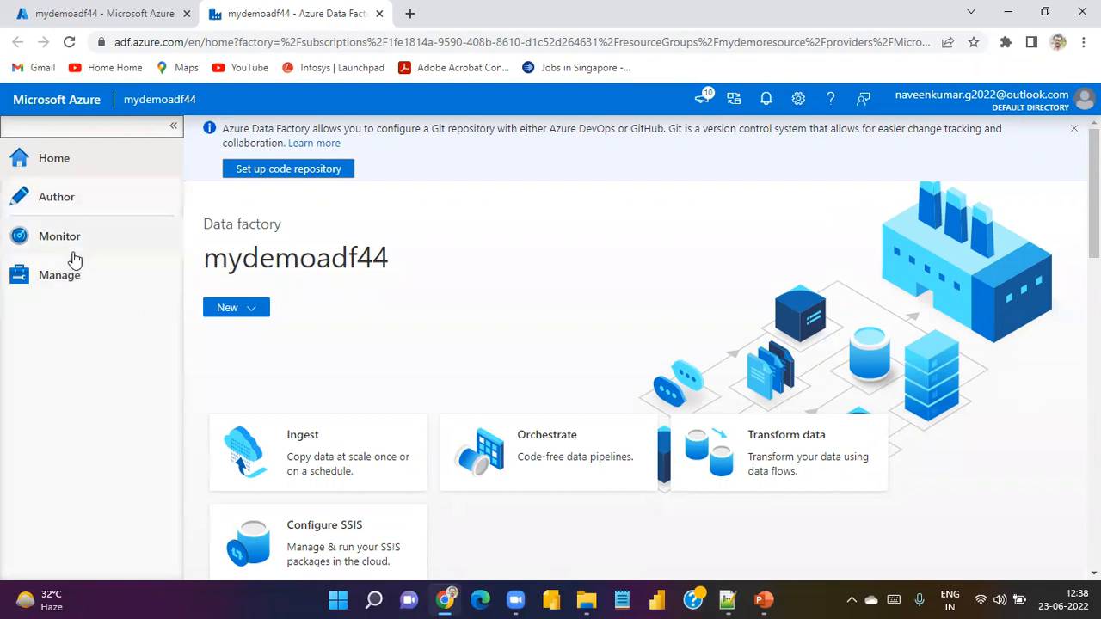
click(65, 208)
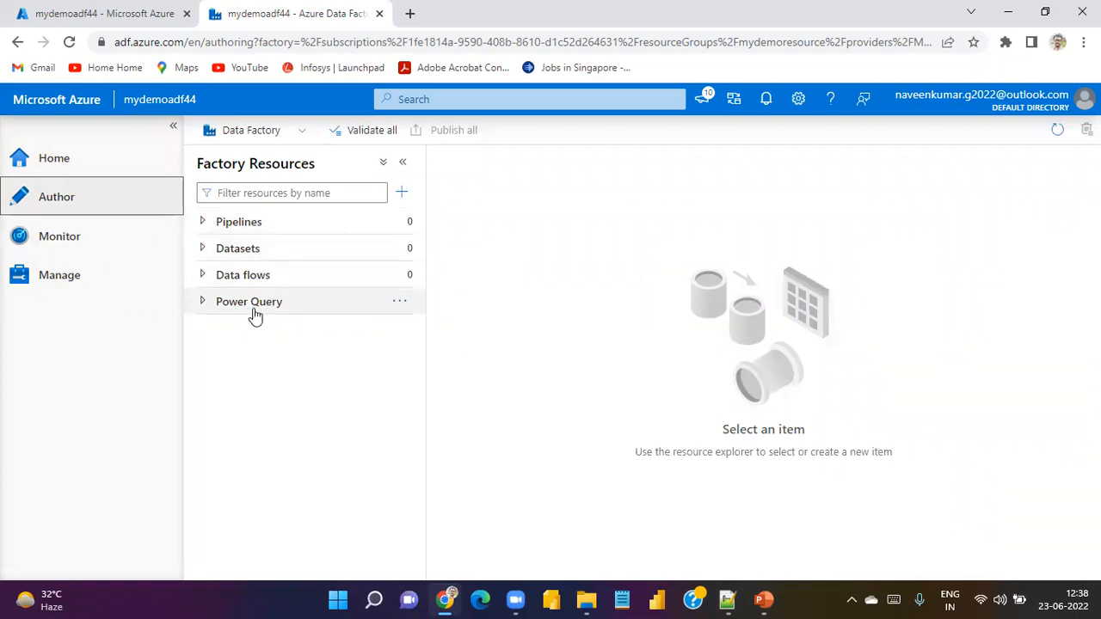
- View the pipeline runs in the Monitor workspace and open the linked services page in the Manage workspace
click(71, 247)
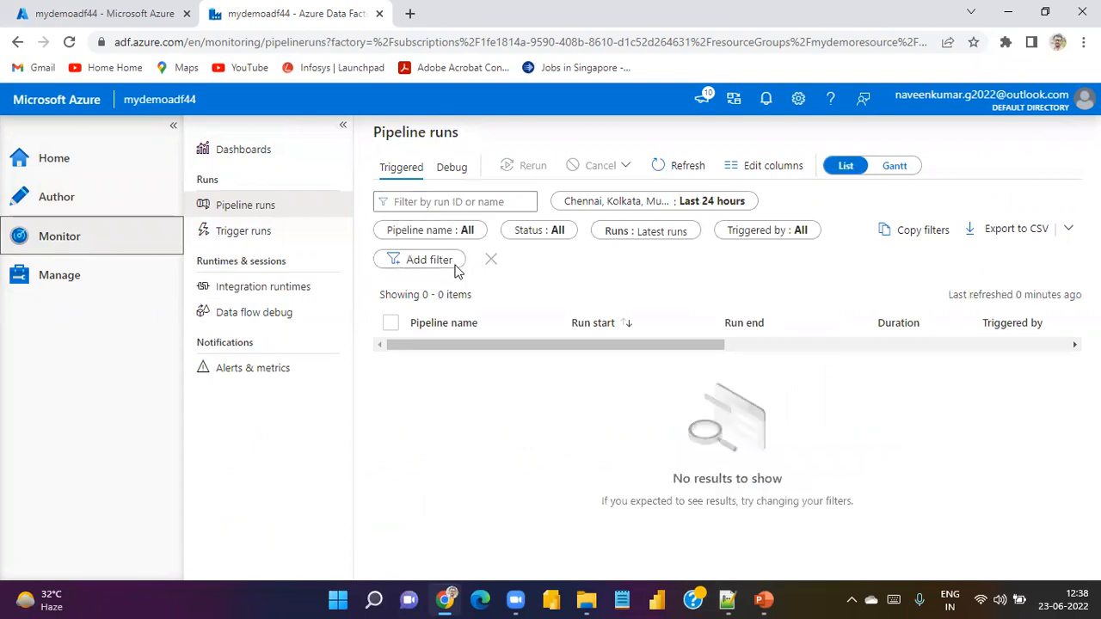
click(69, 287)
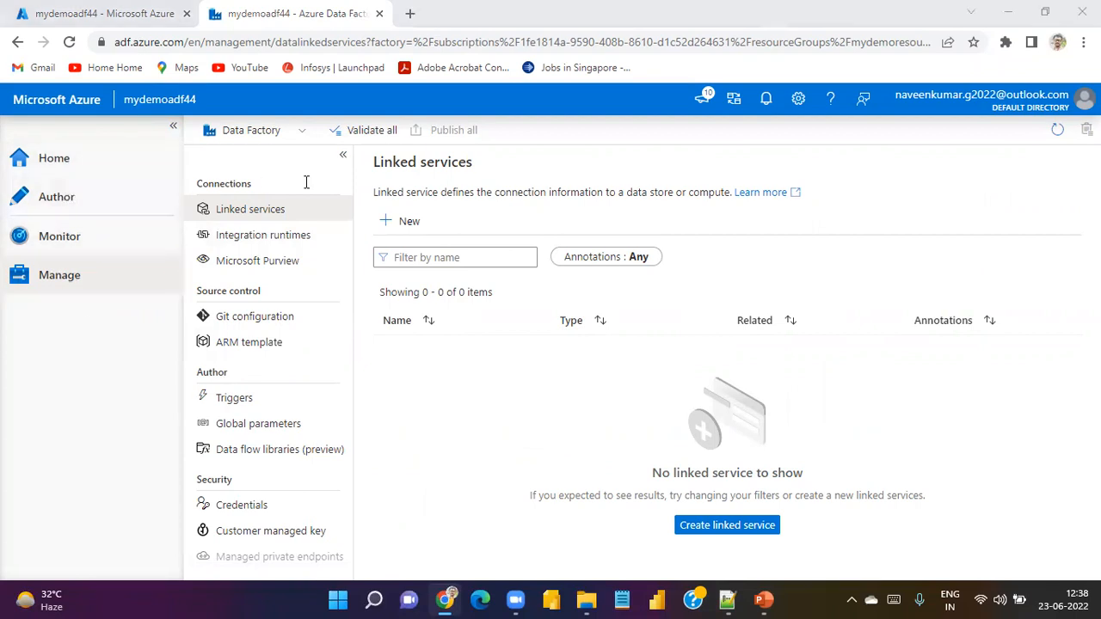
- Switch to Notepad++ and compare the linked services and datasets steps in the ADFPIPELINE1 notes with the studio's Linked services page in Chrome
key(alt+Tab)
scroll(255, 422, up, 5)
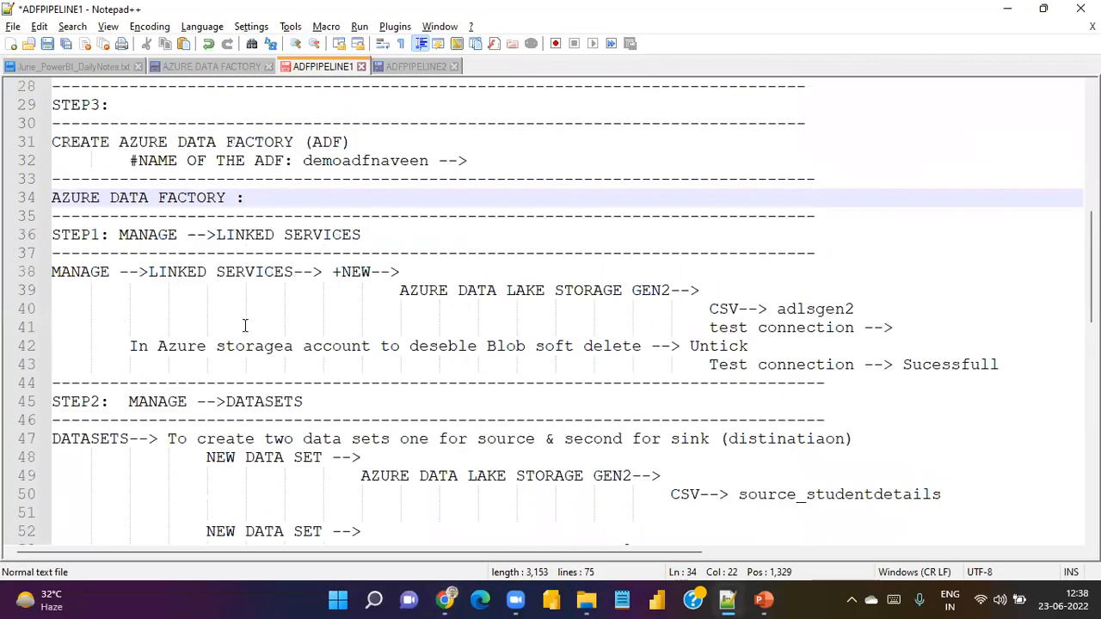
click(230, 237)
click(296, 239)
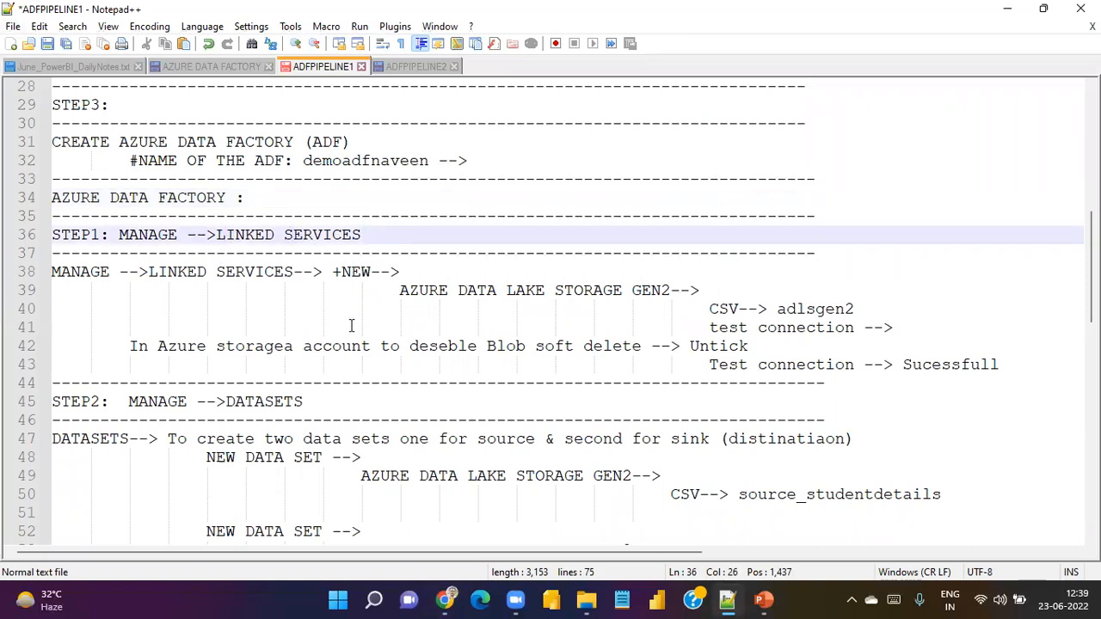
key(alt+Tab)
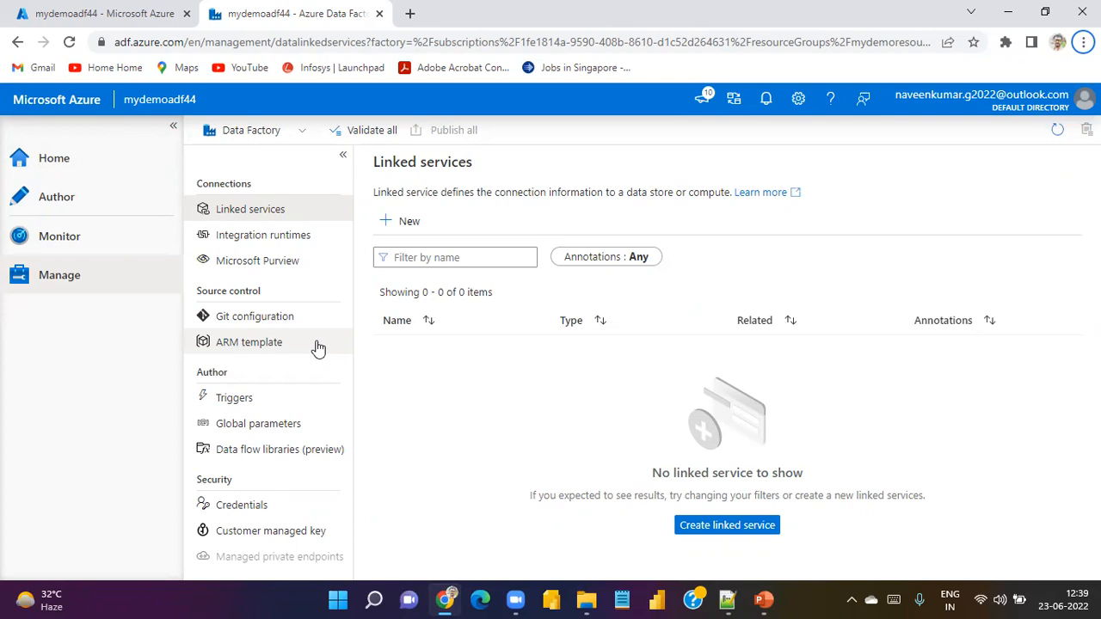
key(alt+Tab)
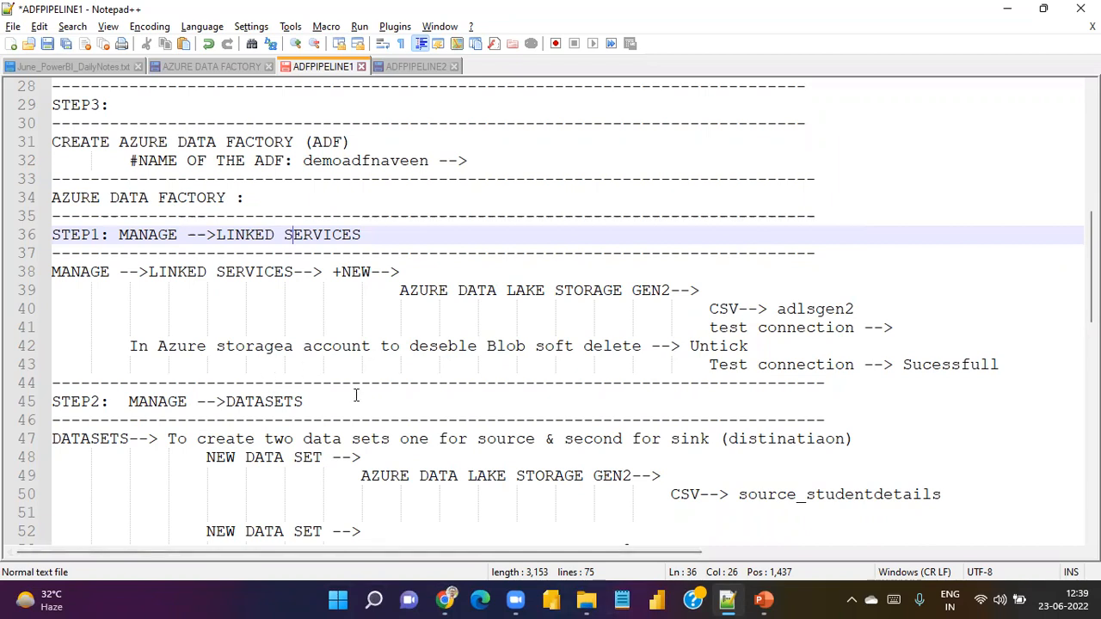
scroll(356, 395, down, 1)
key(alt+Tab)
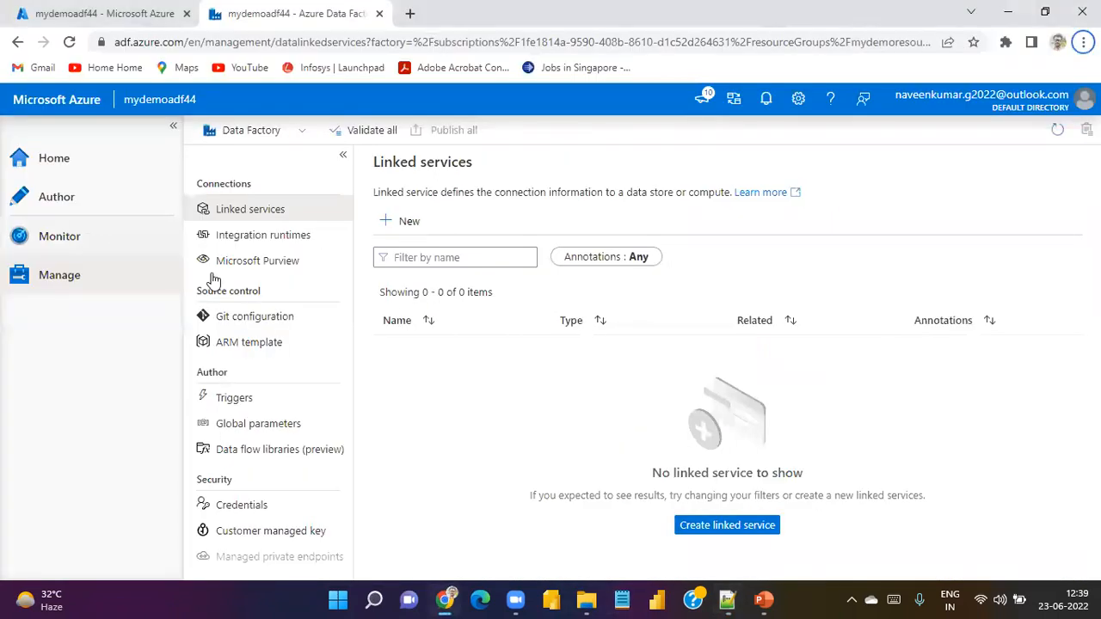
key(alt+Tab)
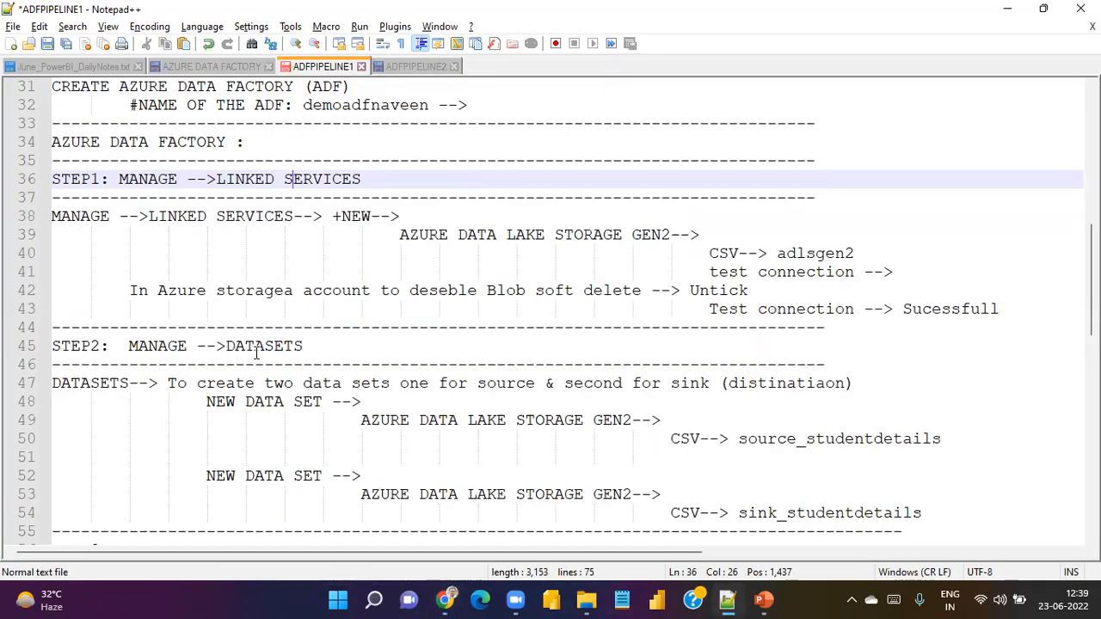
key(alt+Tab)
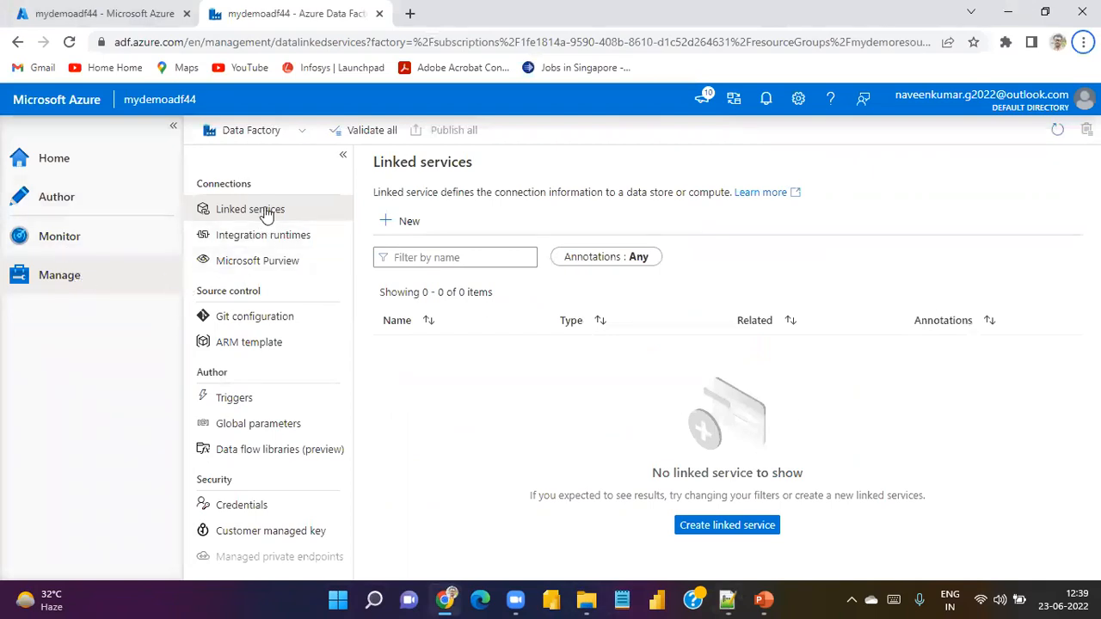
- Start a new linked service, search the data stores for "azure data", and choose Azure Data Lake Storage Gen2
click(404, 225)
text(azure data)
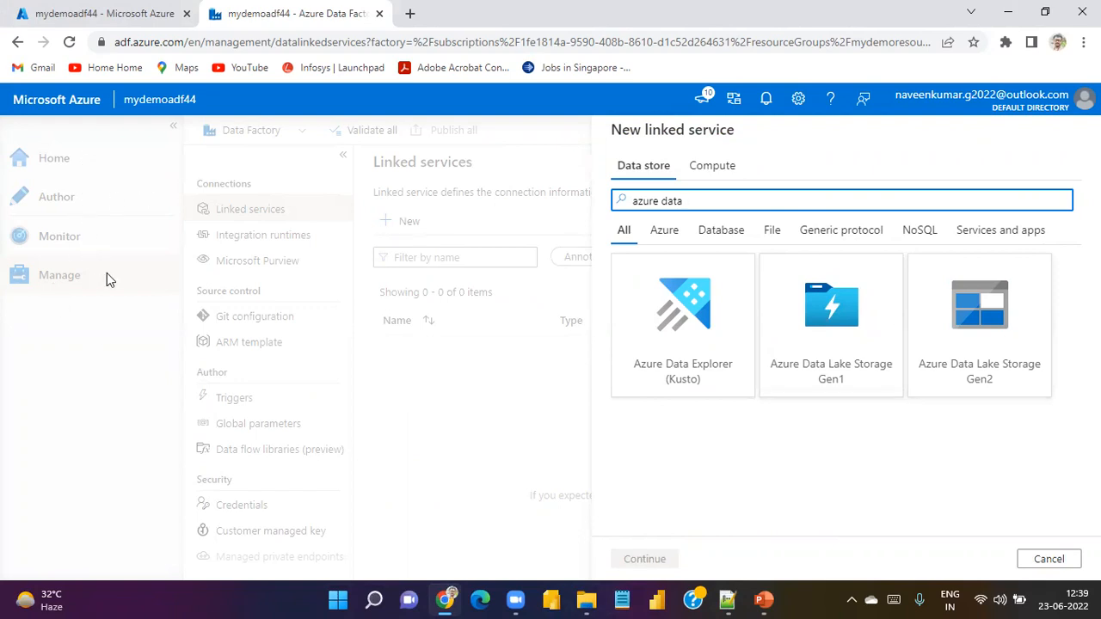
click(988, 351)
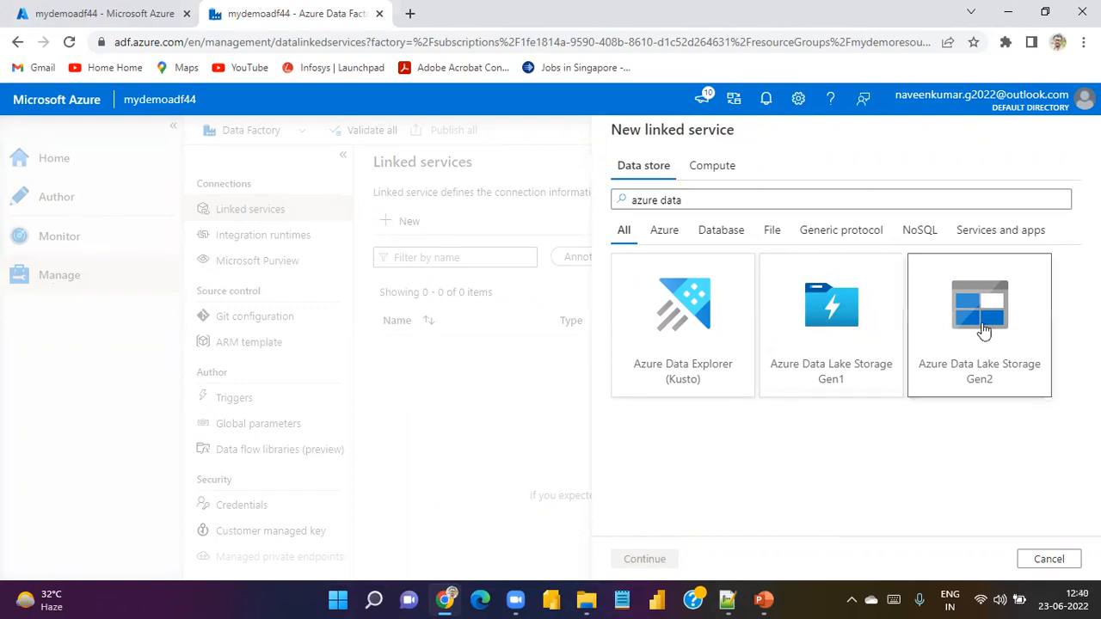
click(646, 560)
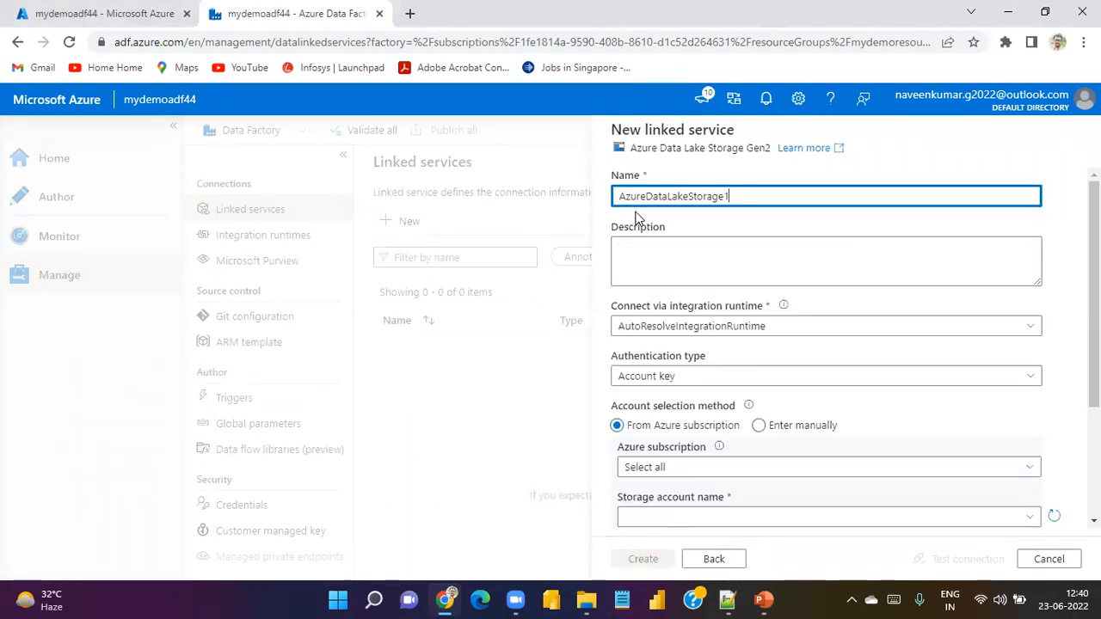
- Set the new linked service to connect via AutoResolveIntegrationRuntime with Account key authentication, leaving the description empty
click(684, 258)
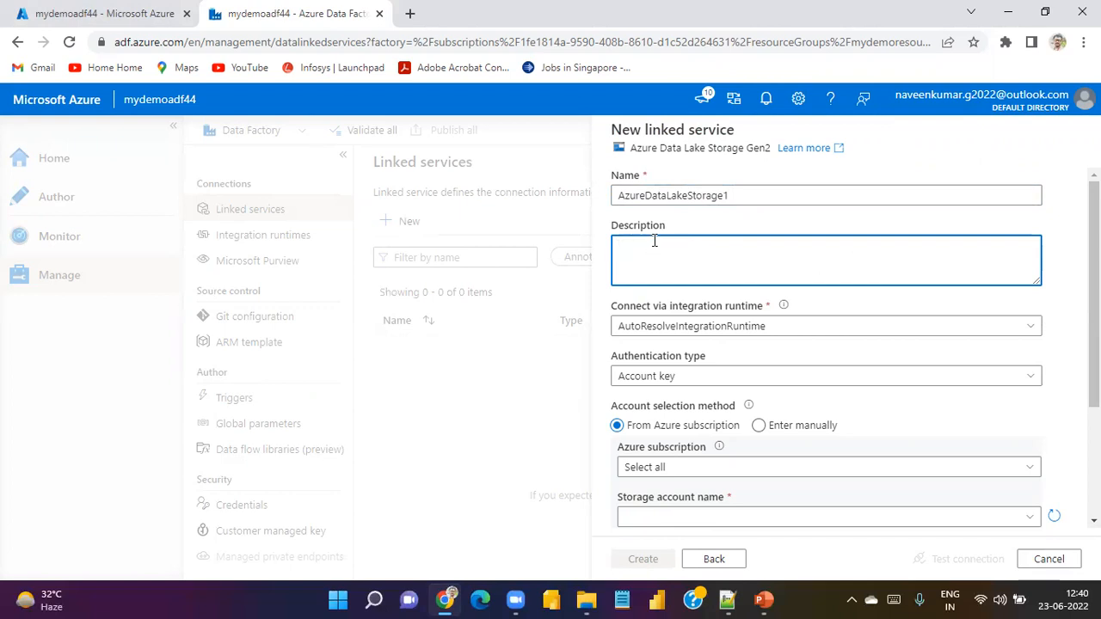
scroll(671, 232, down, 2)
scroll(703, 192, up, 1)
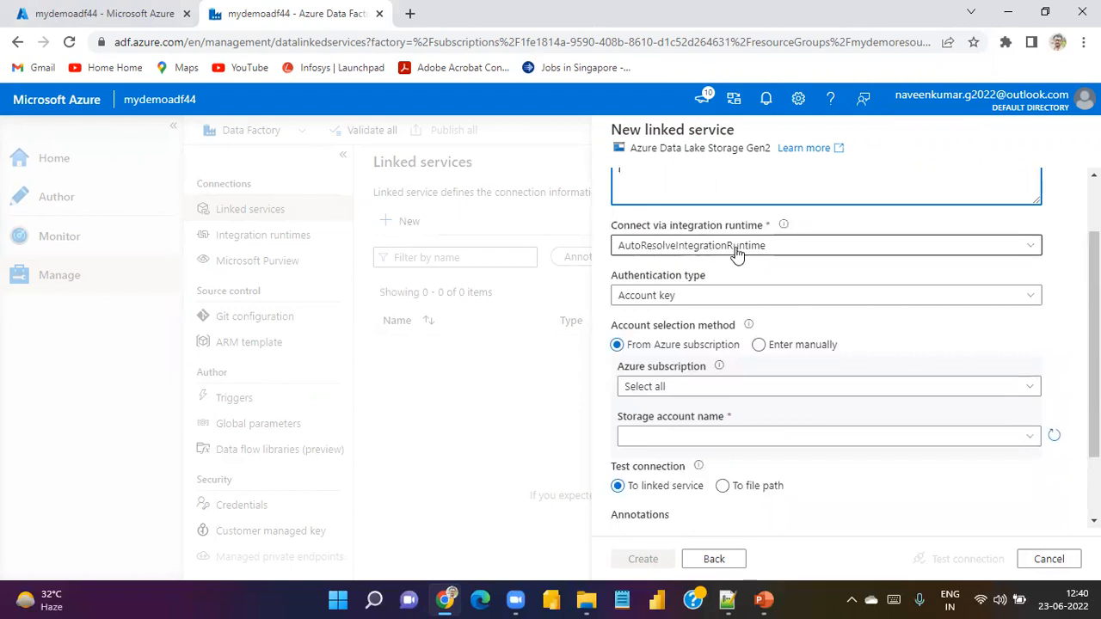
click(736, 250)
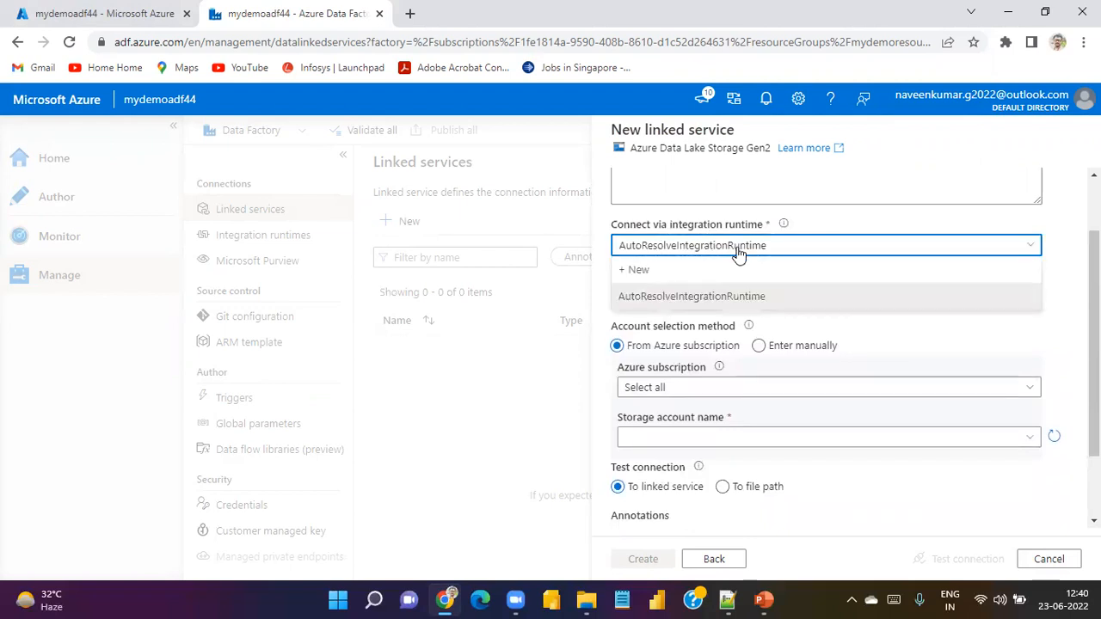
click(719, 294)
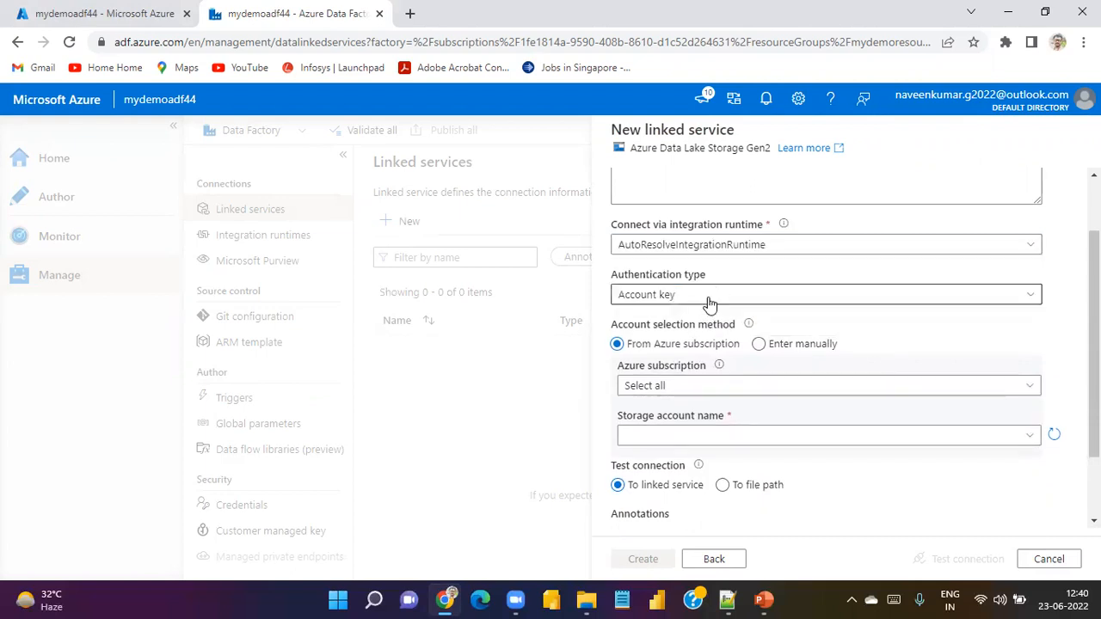
click(708, 301)
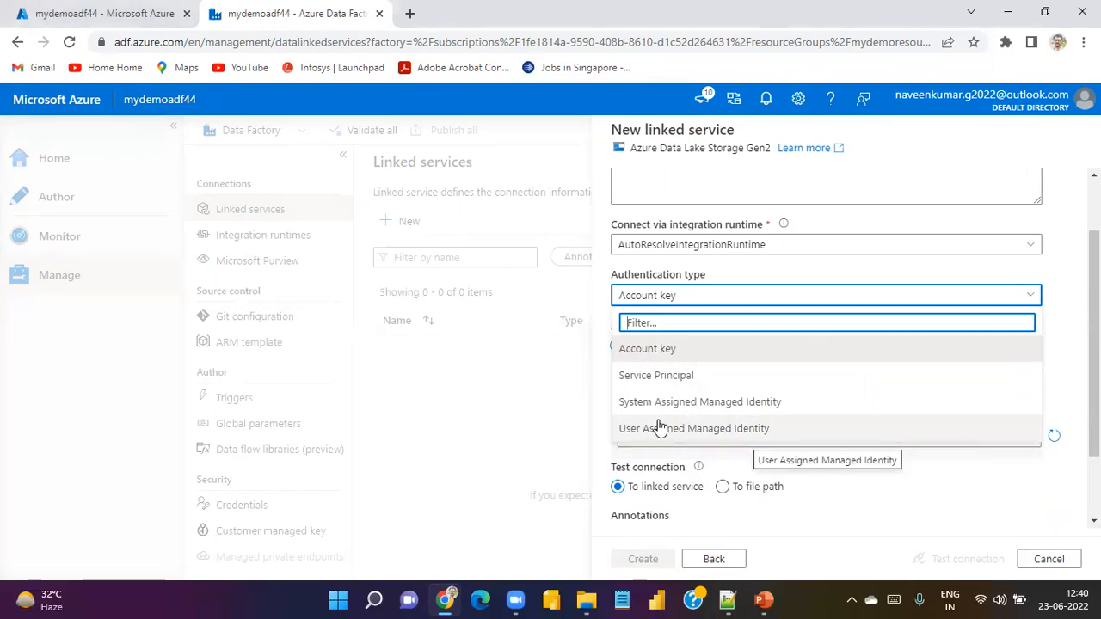
click(682, 354)
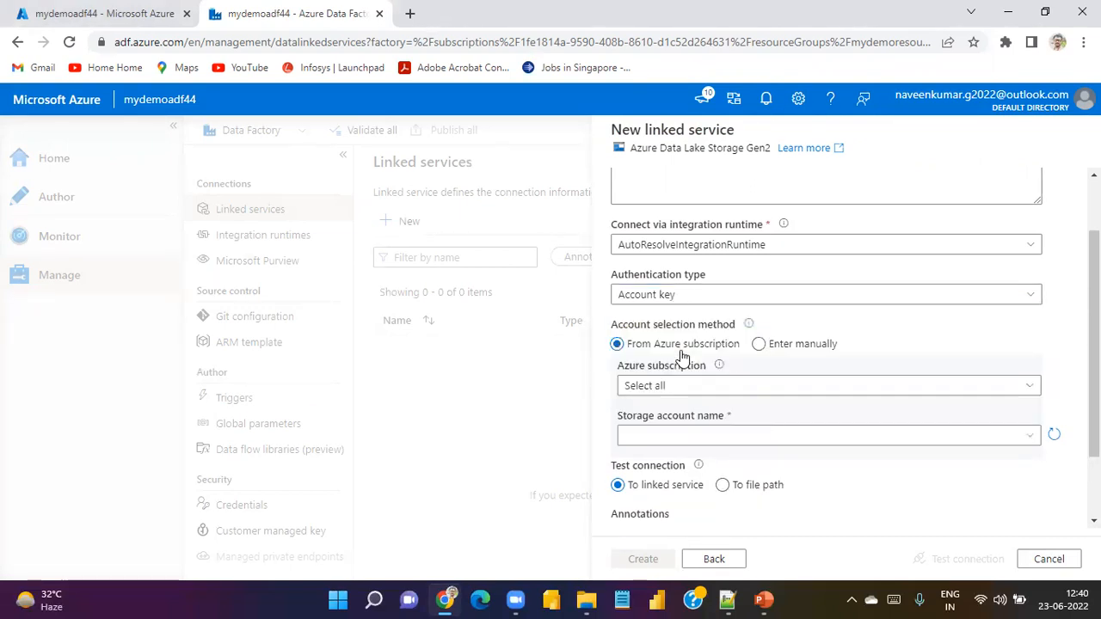
- Select the Azure Pass - Sponsorship subscription and the demodatalakegen44 storage account, and create the linked service
scroll(780, 372, down, 2)
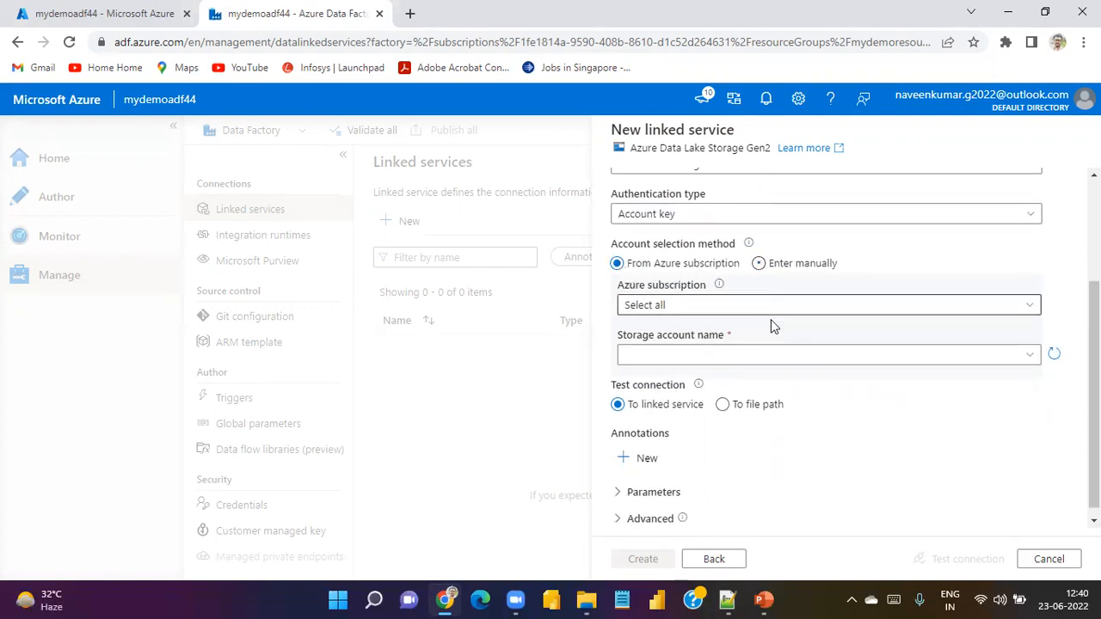
click(694, 308)
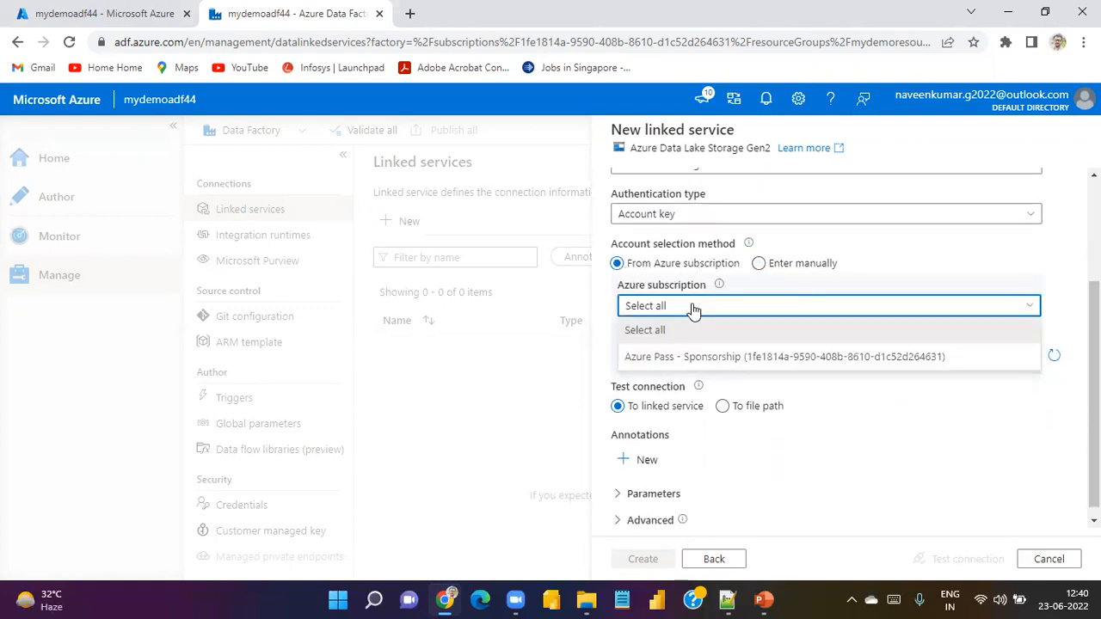
click(688, 358)
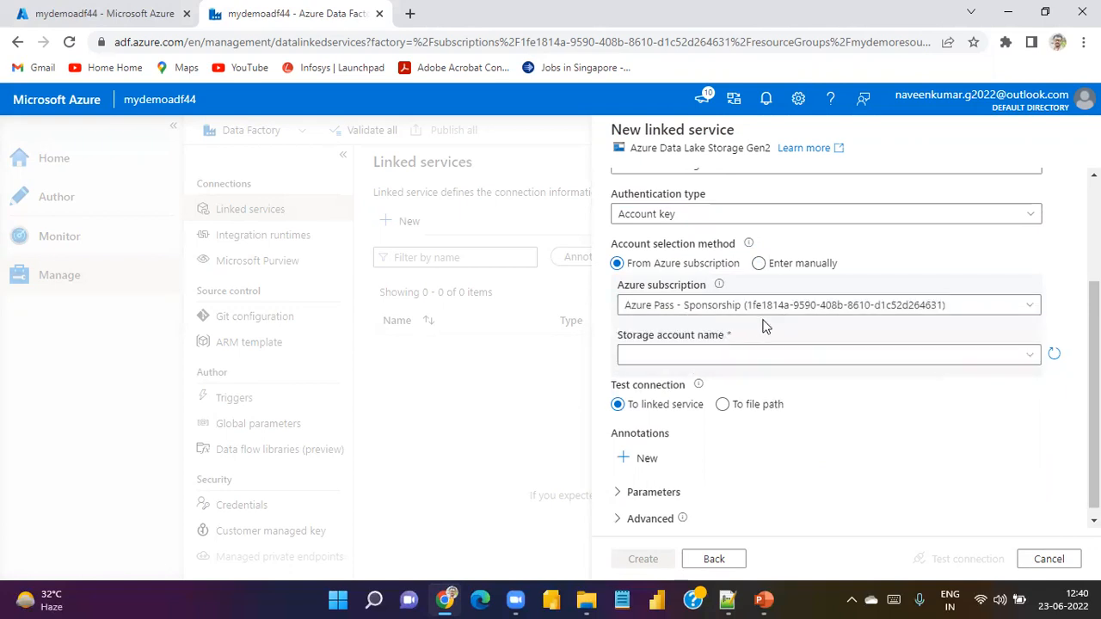
click(737, 356)
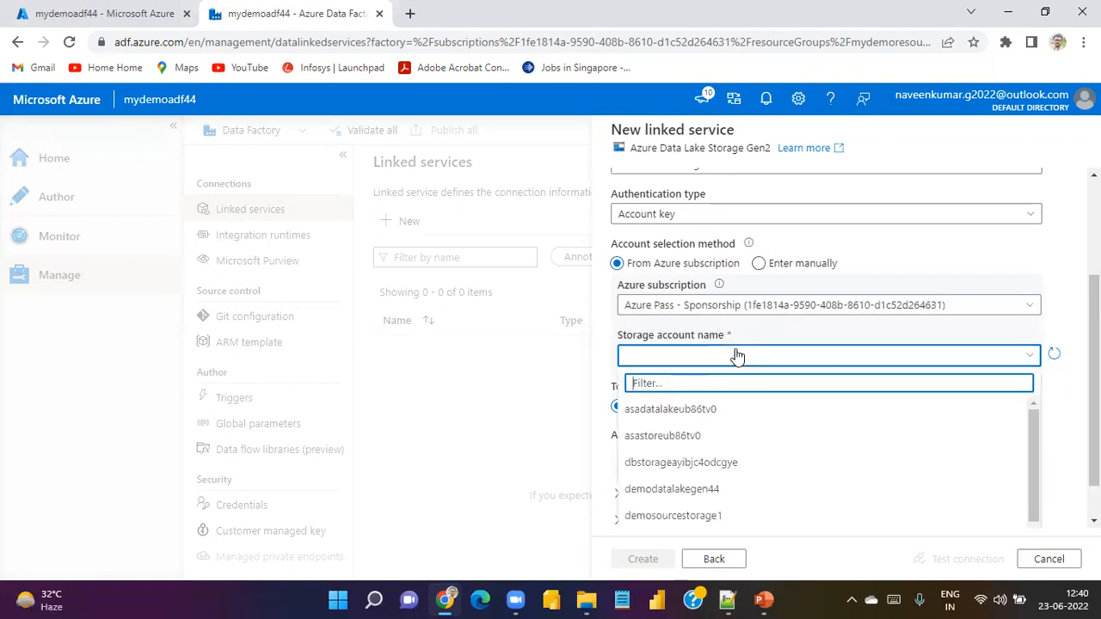
scroll(720, 470, down, 2)
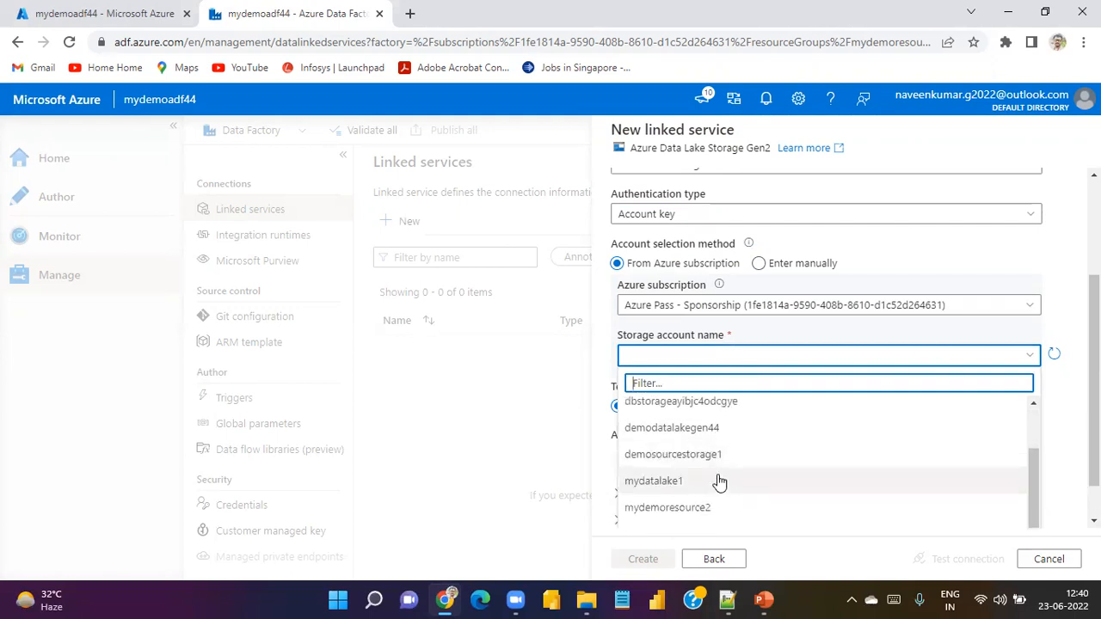
scroll(717, 486, down, 3)
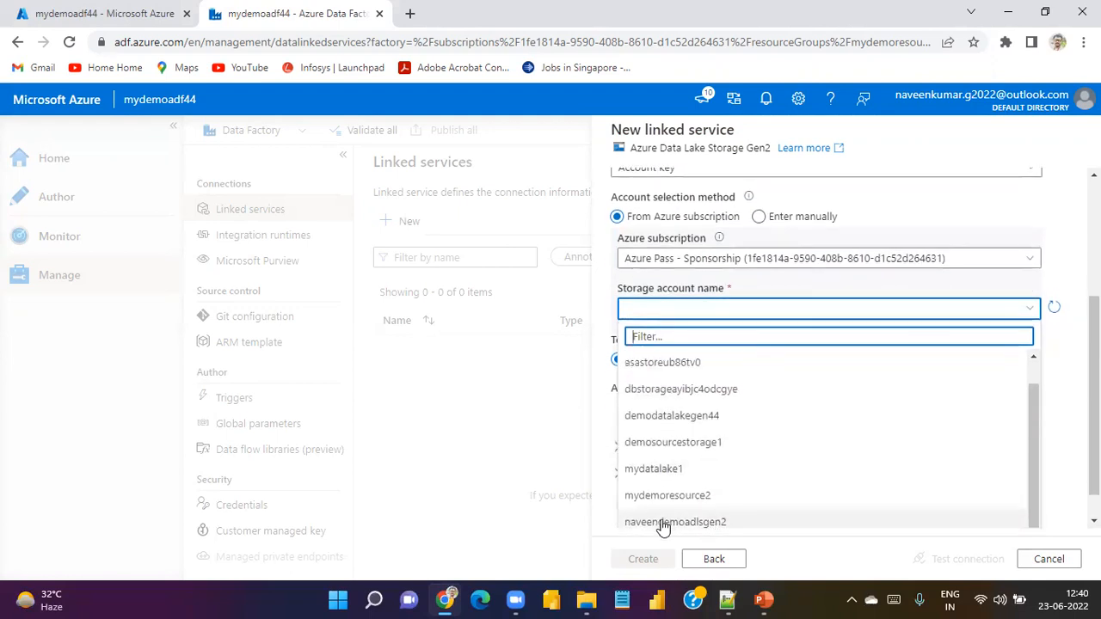
scroll(816, 508, down, 2)
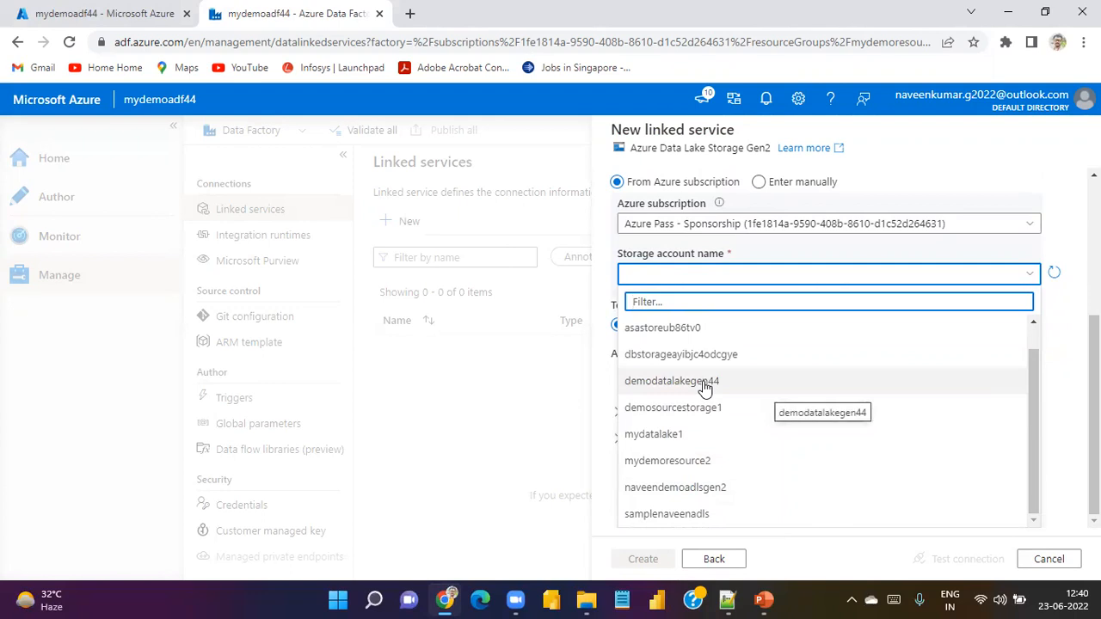
click(704, 387)
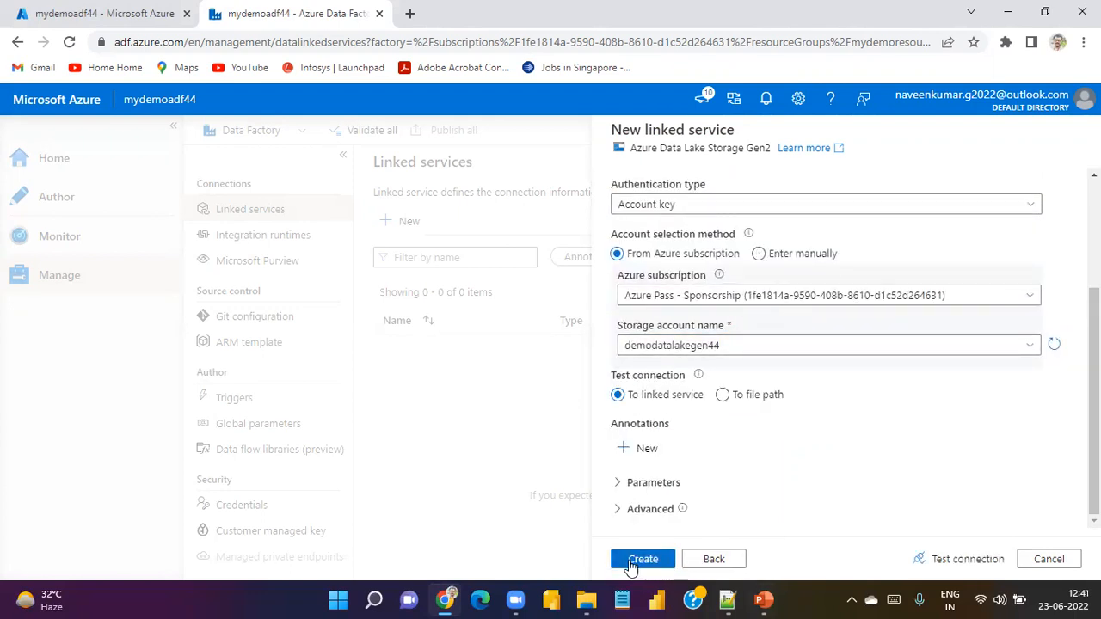
click(641, 560)
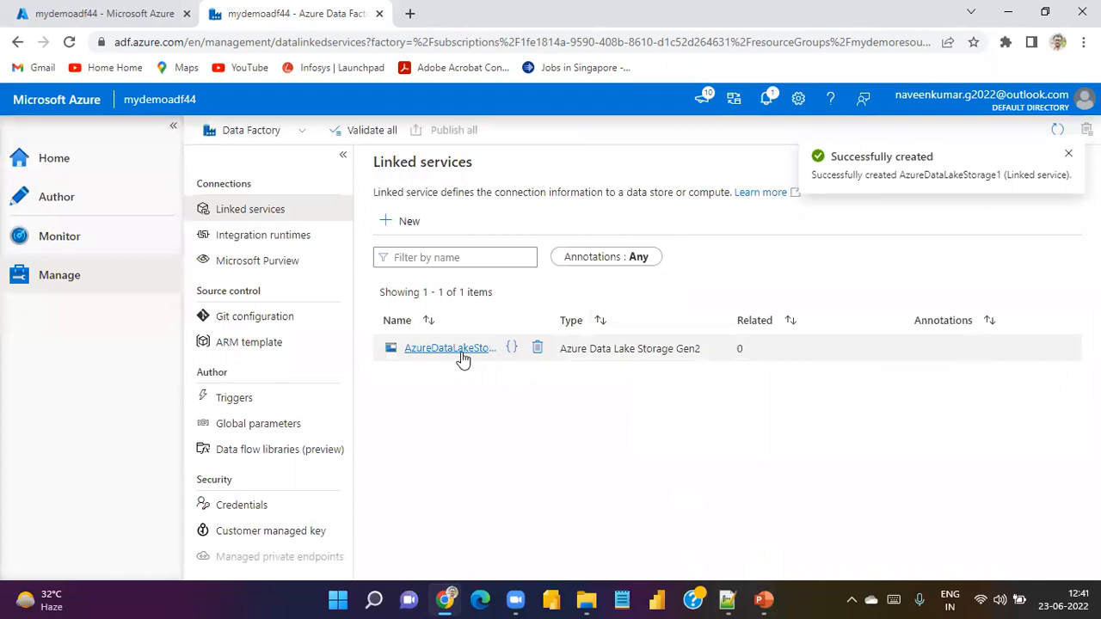
- Open the AzureDataLakeStorage1 linked service, test its connection, and examine the error details for the account features to disable
click(461, 348)
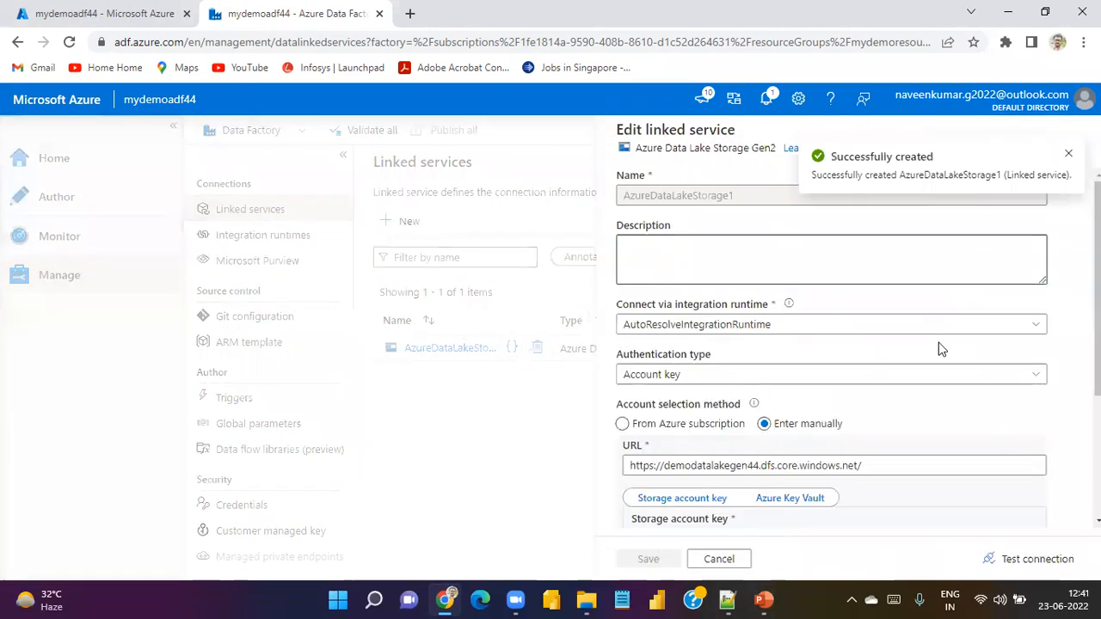
click(1030, 561)
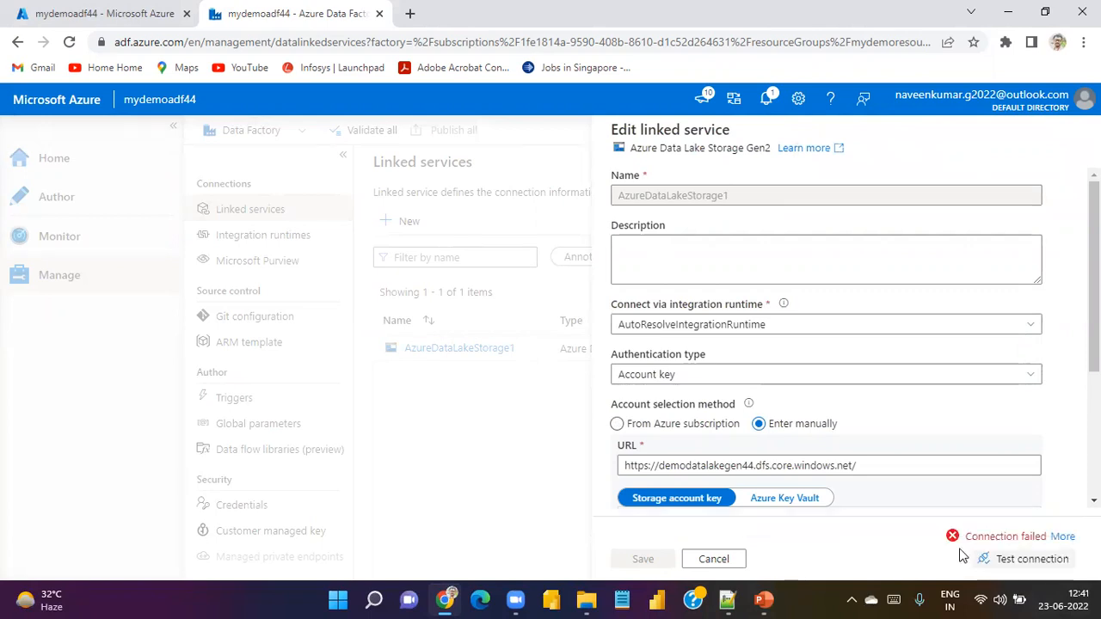
click(1063, 537)
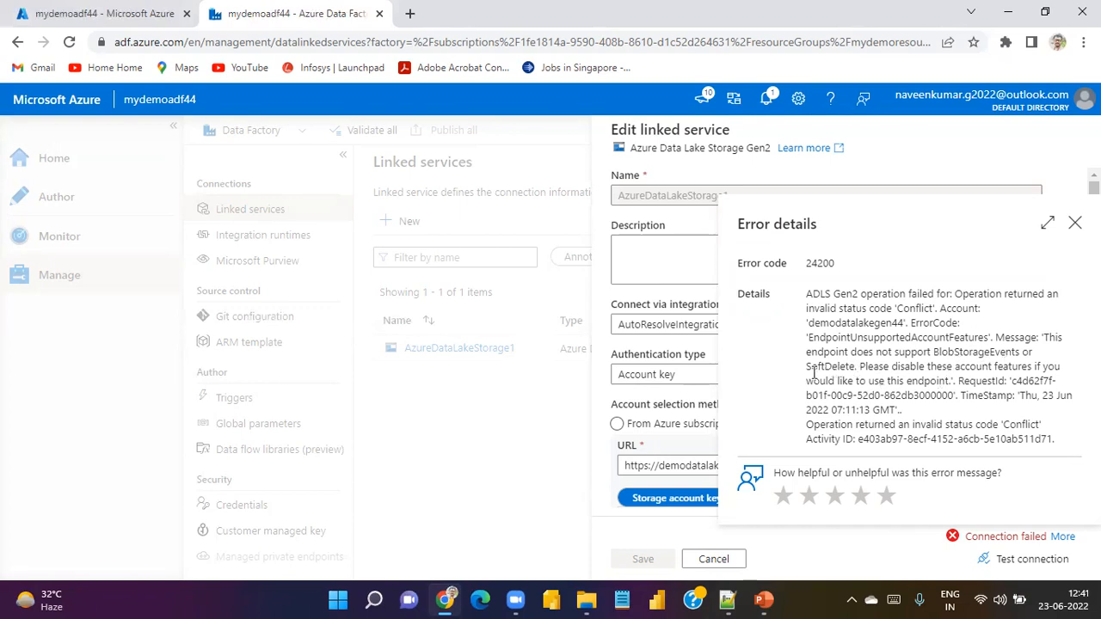
drag(809, 368, 856, 372)
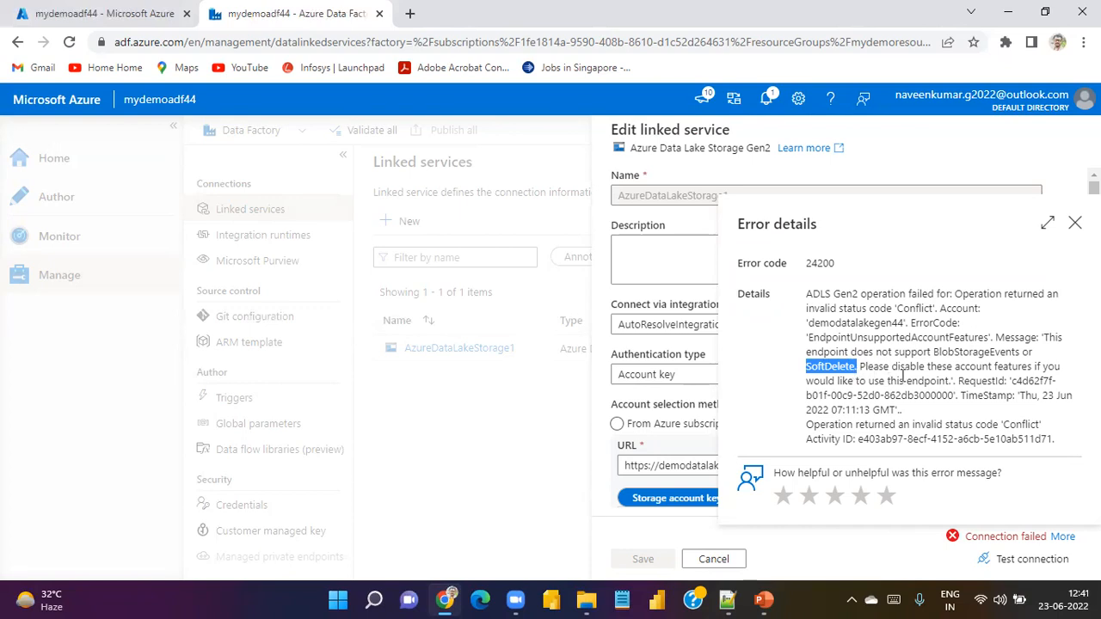
drag(890, 368, 977, 370)
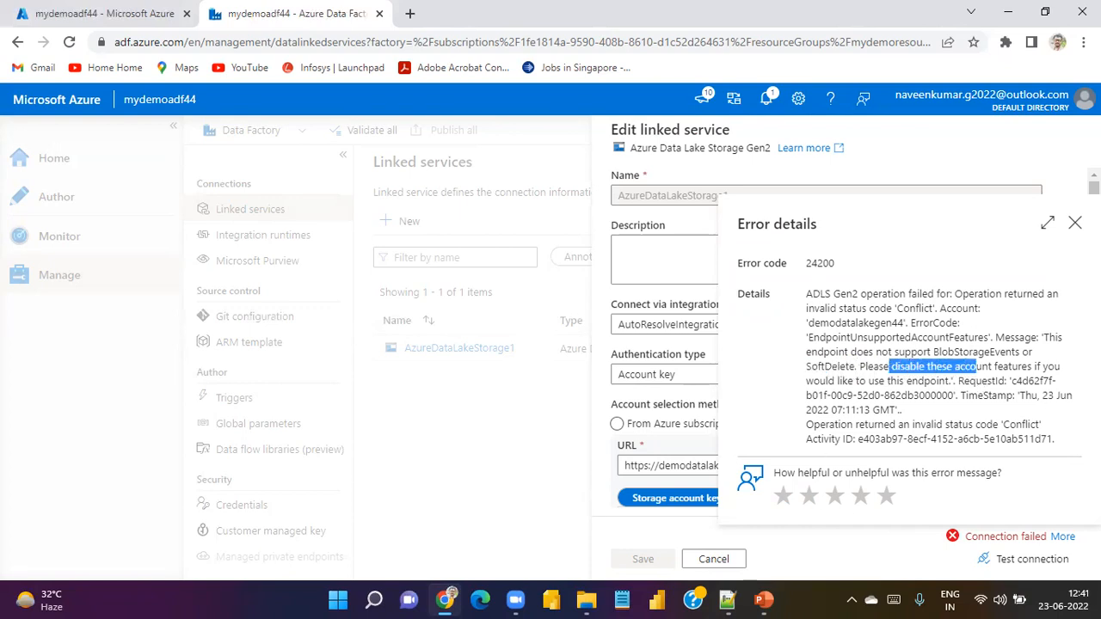
click(1076, 223)
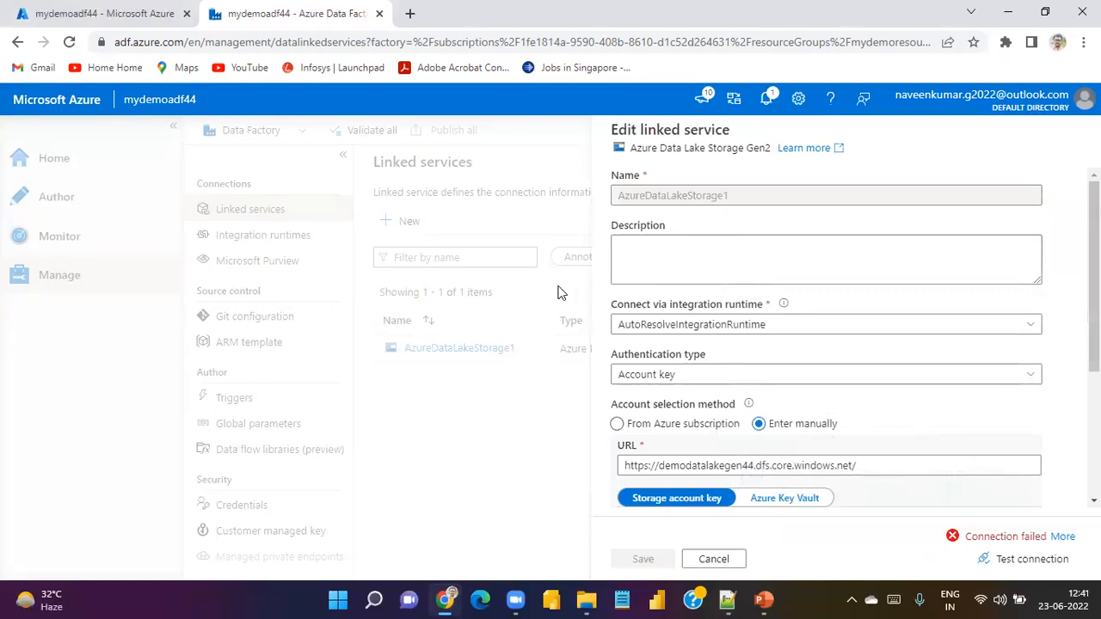
- Open the demodatalakegen44 storage account from the Azure portal home page and show its Blob service properties
click(155, 13)
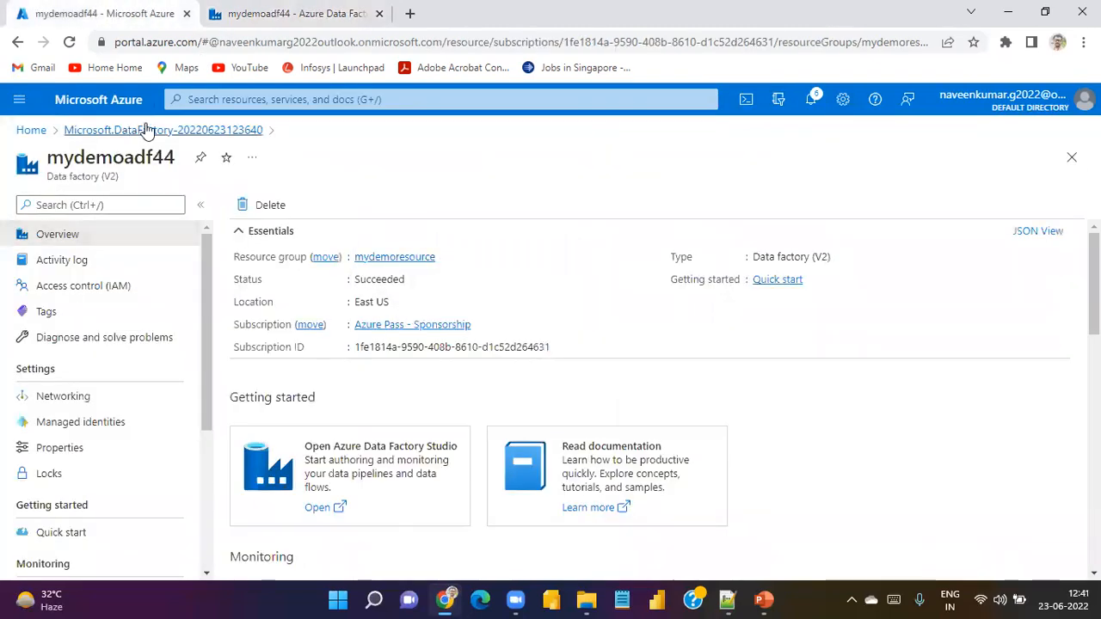
scroll(129, 395, down, 2)
scroll(98, 401, up, 2)
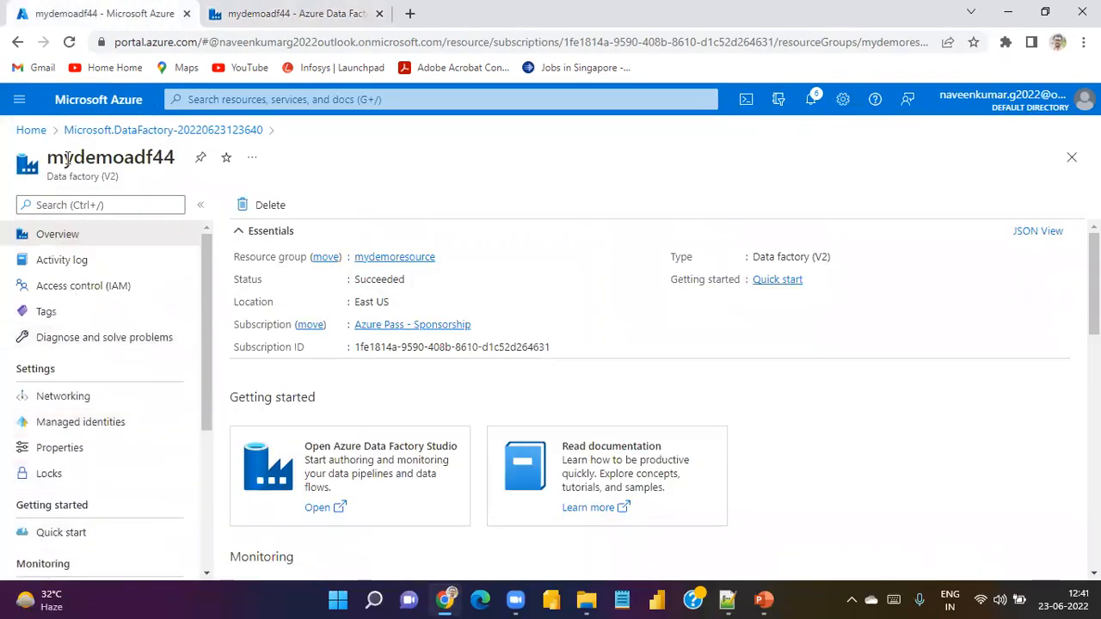
click(31, 130)
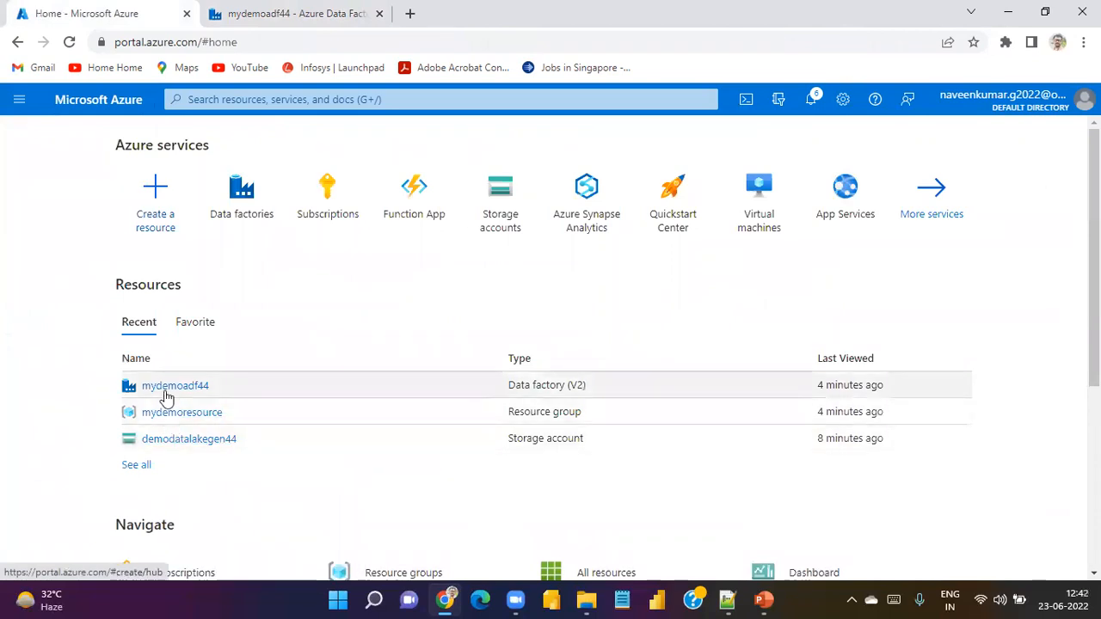
click(179, 443)
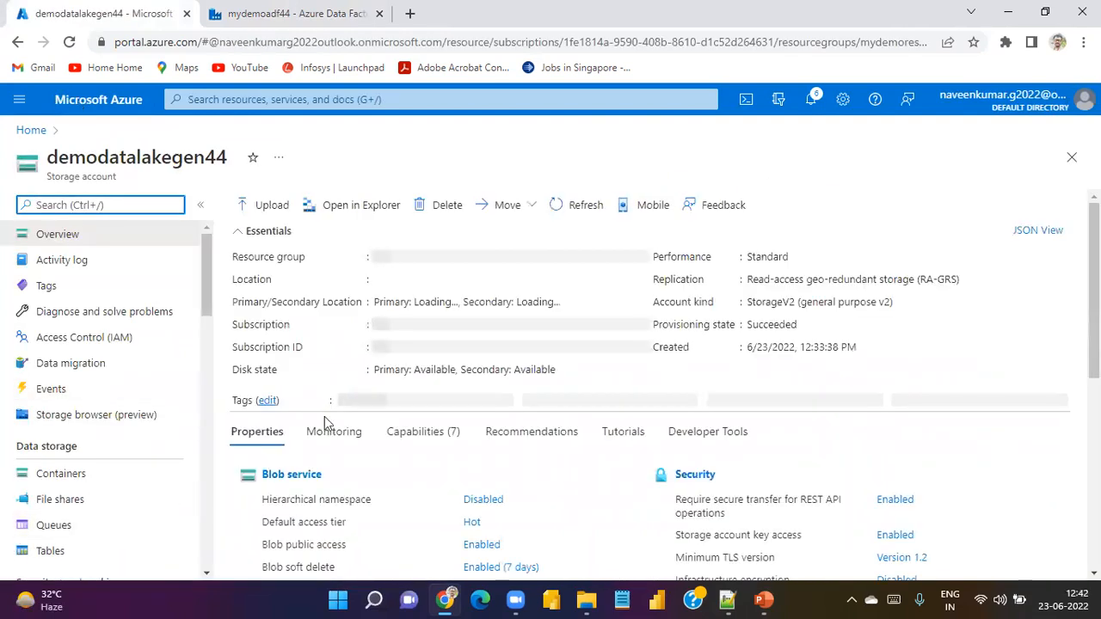
scroll(262, 417, down, 2)
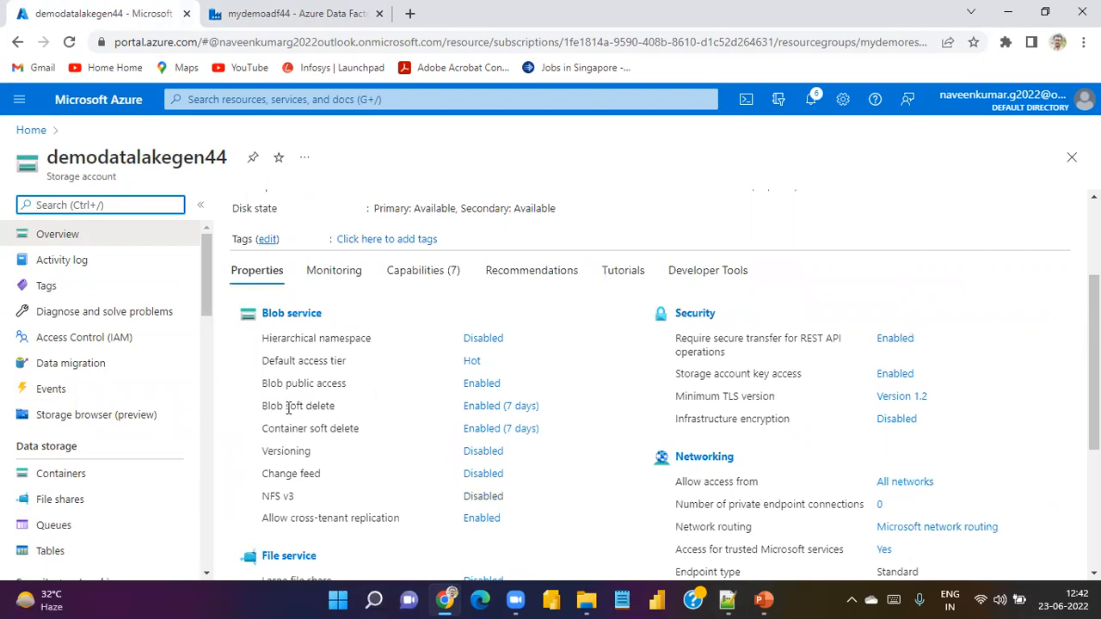
- Disable soft delete for blobs and for containers in the storage account's data protection settings, and save them
click(496, 414)
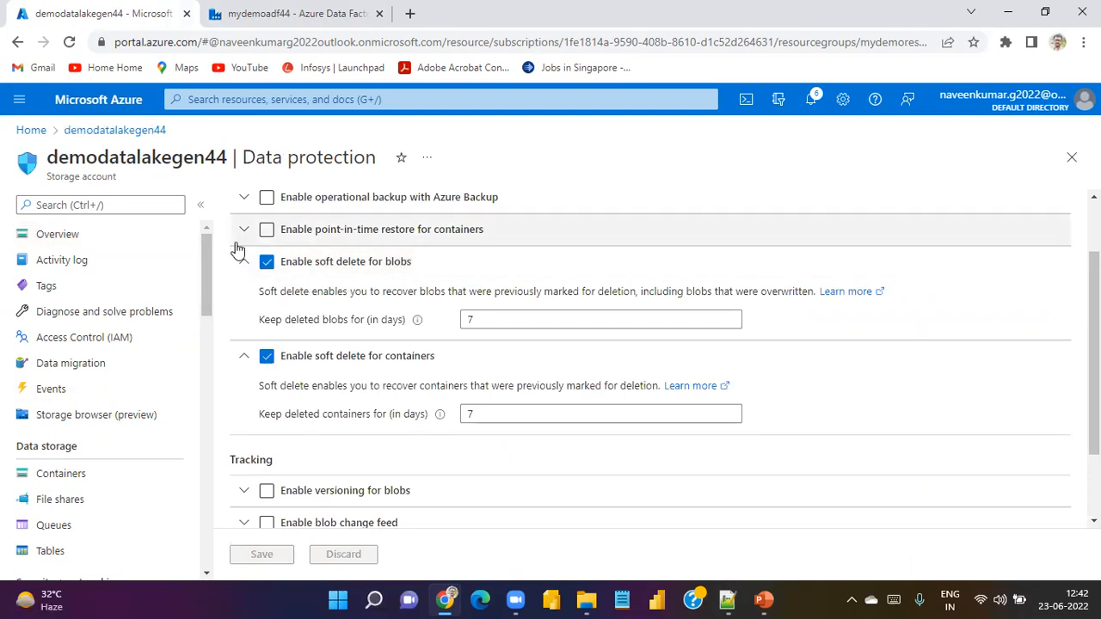
click(266, 262)
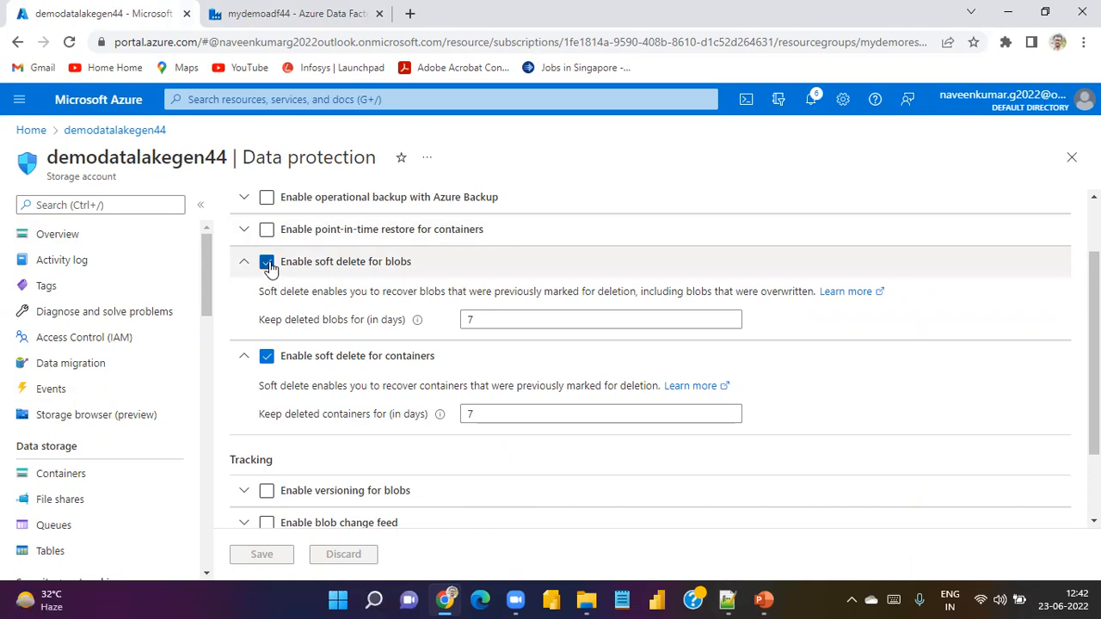
click(267, 344)
click(256, 556)
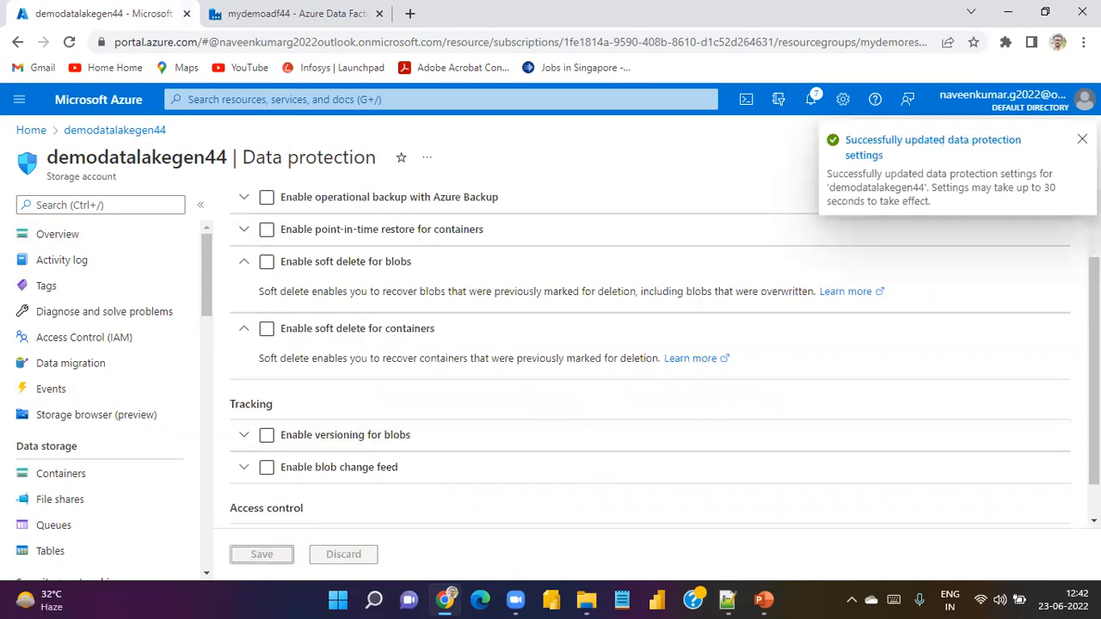
- Retest the AzureDataLakeStorage1 connection in Data Factory, and close the storage account's data protection page in the portal
click(303, 14)
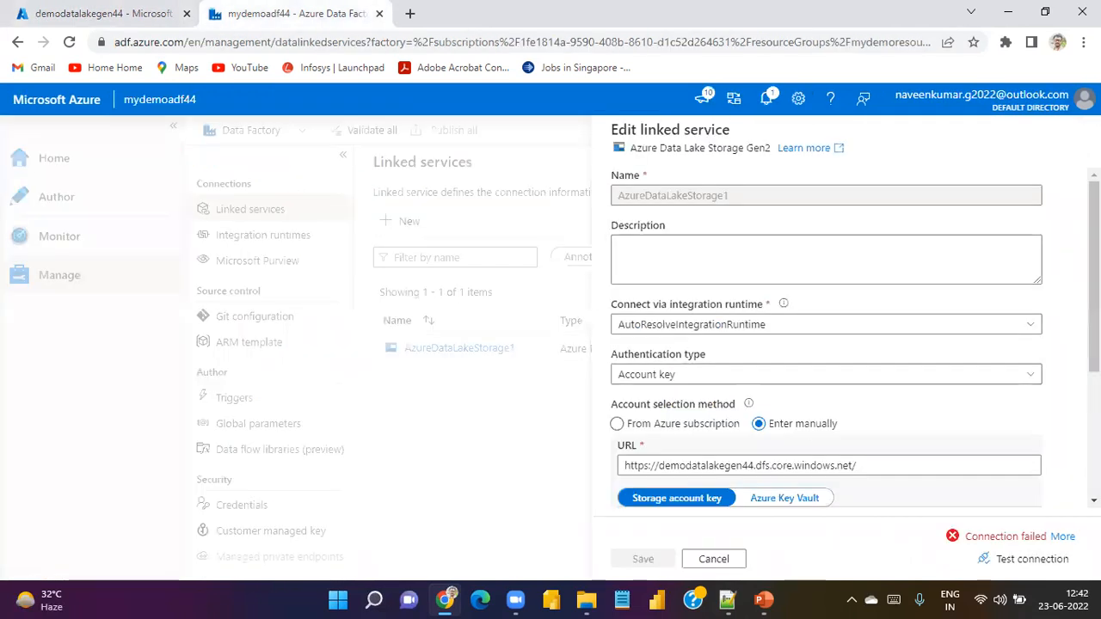
click(1025, 559)
click(103, 14)
click(1071, 158)
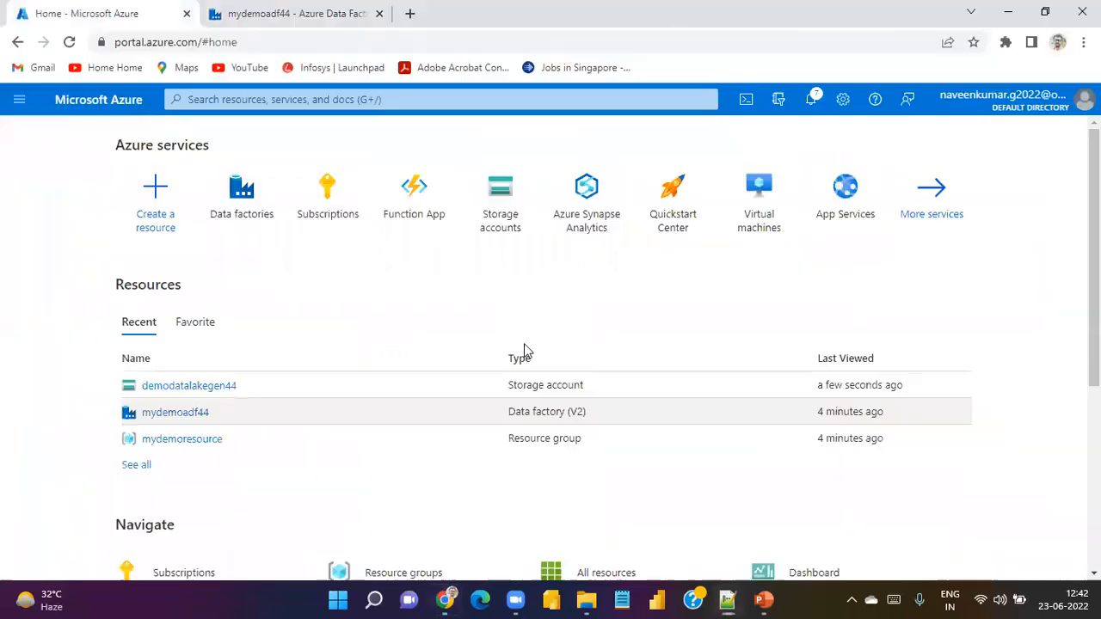
- Review the AzureDataLakeStorage1 linked service's authentication, account URL, key and connection test settings, and close it without changes
click(311, 14)
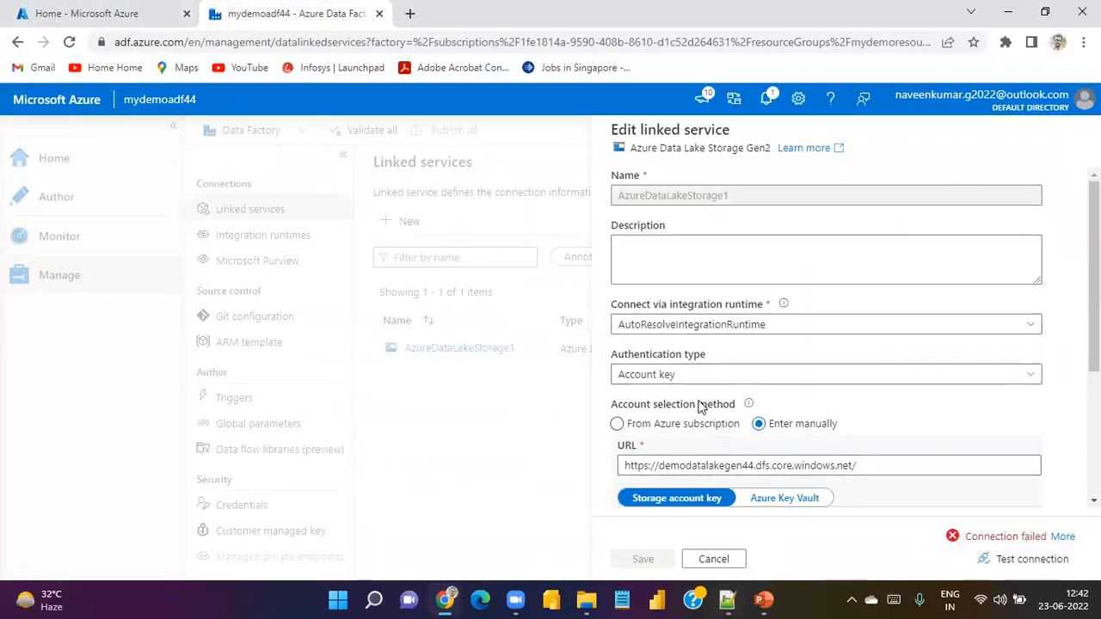
scroll(712, 404, down, 1)
scroll(782, 398, down, 1)
scroll(782, 399, up, 2)
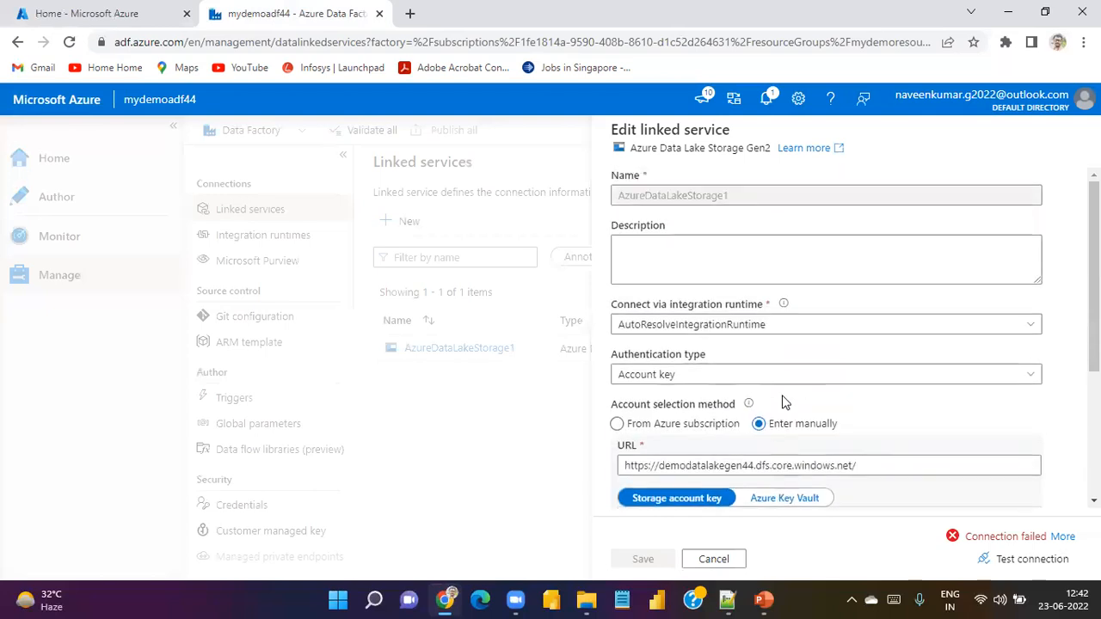
scroll(796, 403, down, 2)
scroll(795, 403, down, 1)
scroll(777, 405, up, 3)
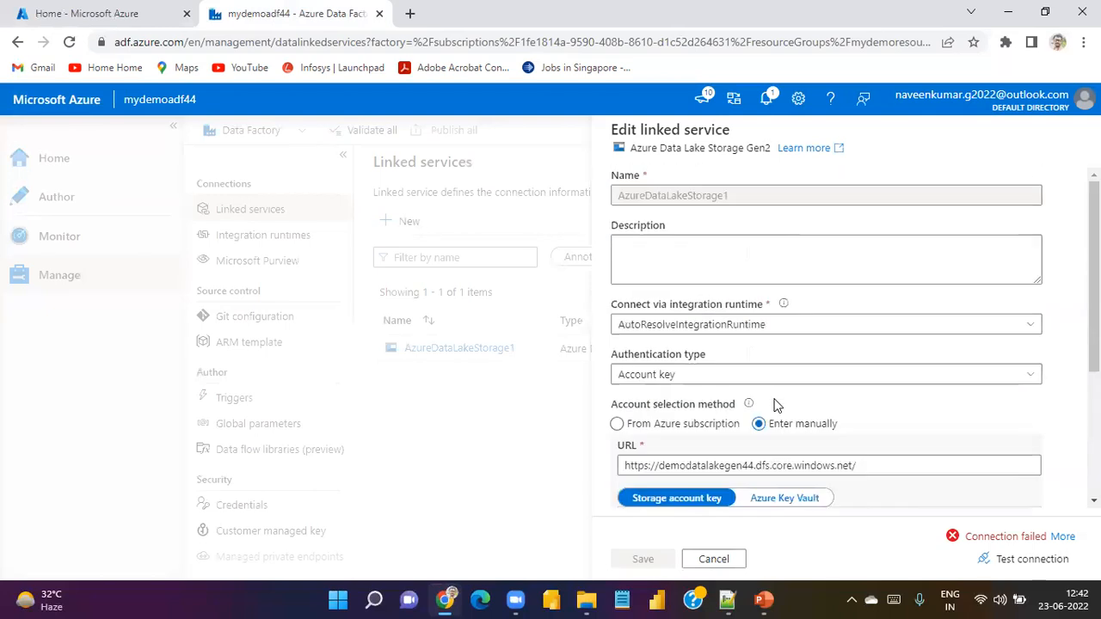
scroll(772, 401, down, 2)
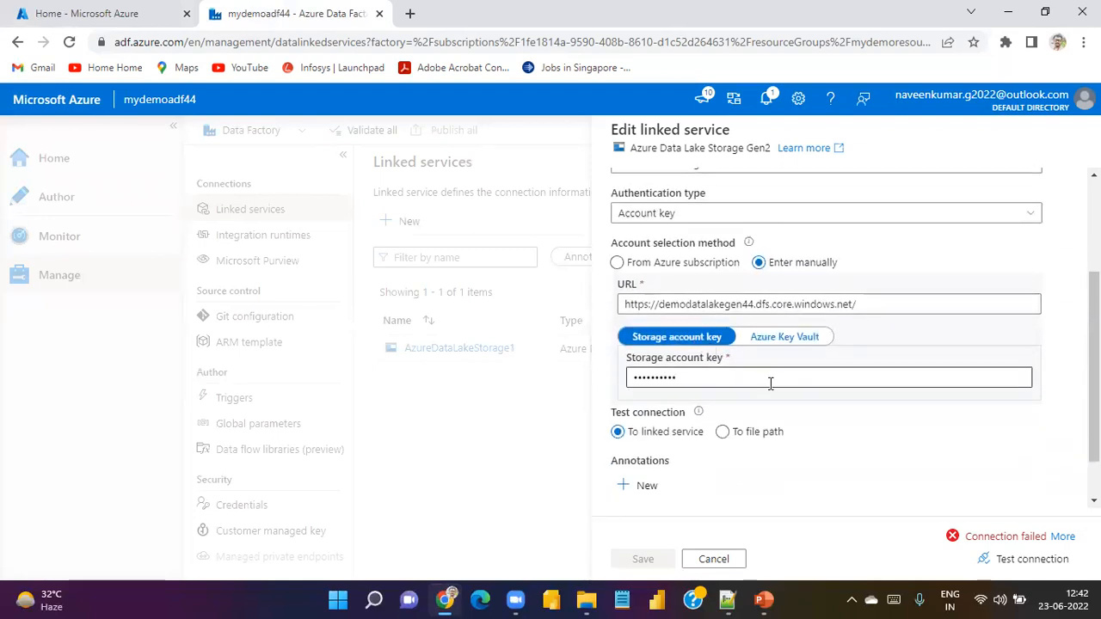
scroll(722, 378, down, 1)
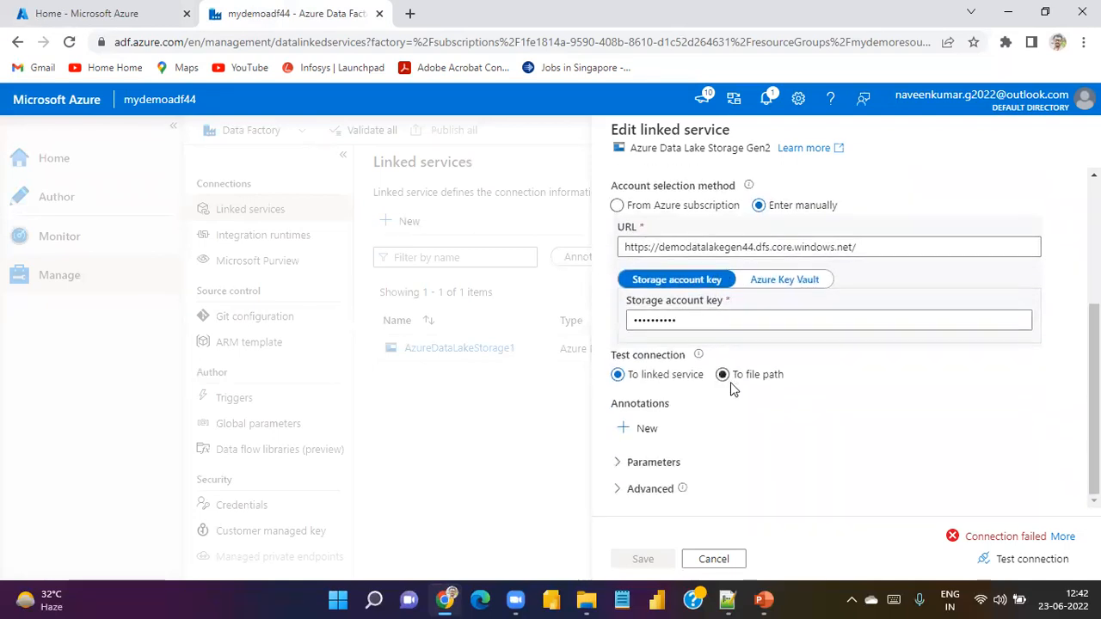
scroll(740, 420, up, 3)
scroll(729, 414, down, 3)
scroll(793, 427, up, 3)
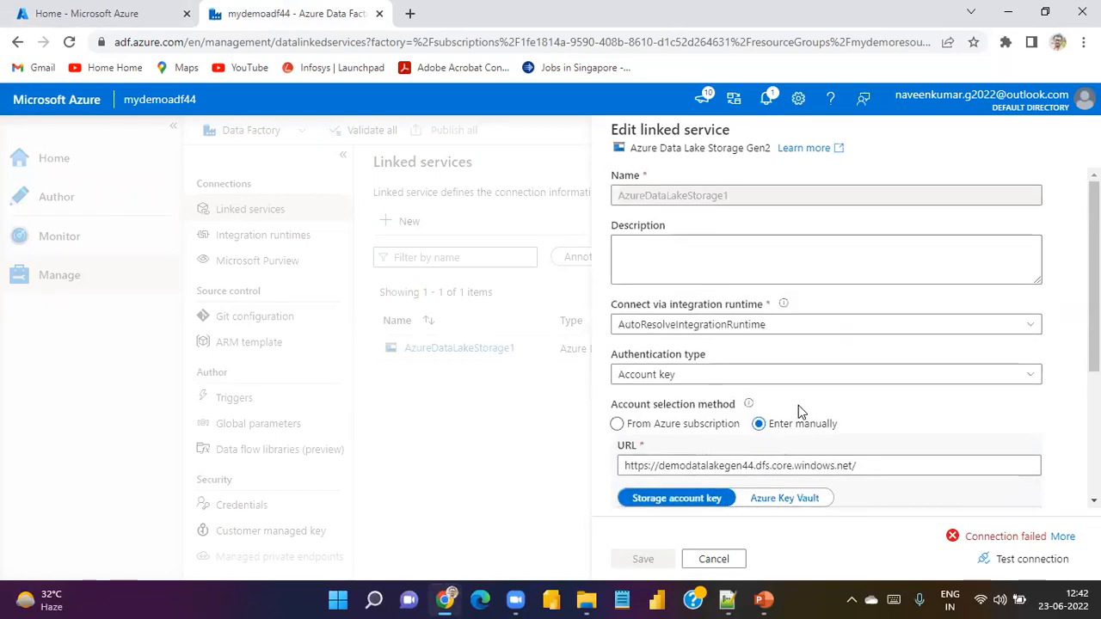
click(714, 560)
- Reopen the AzureDataLakeStorage1 linked service, test its connection to the linked service, and close it
click(447, 358)
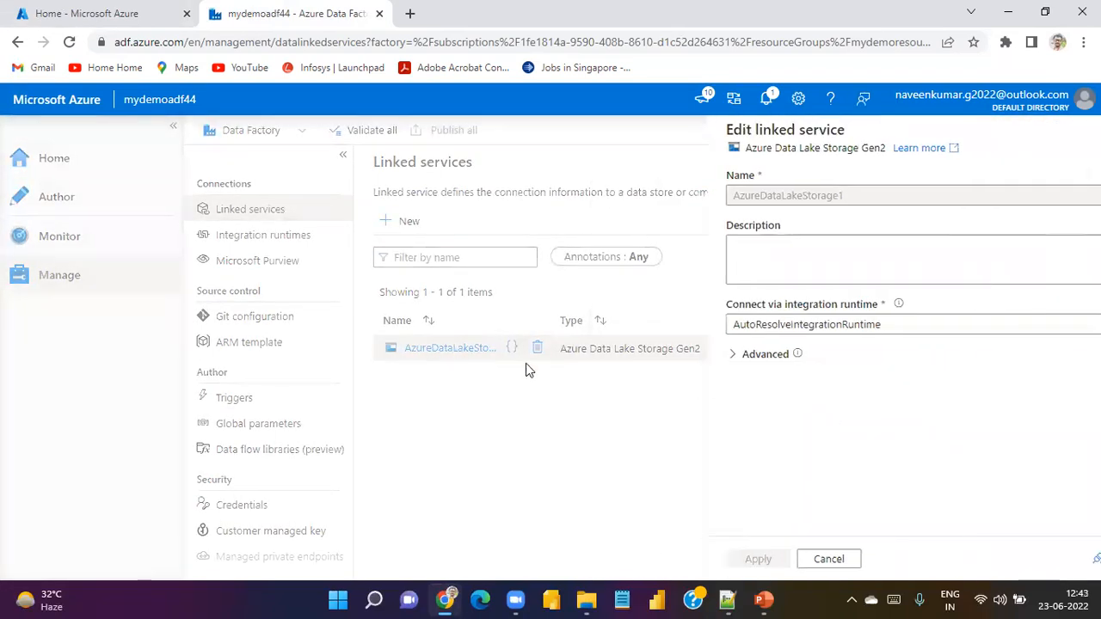
scroll(737, 373, down, 1)
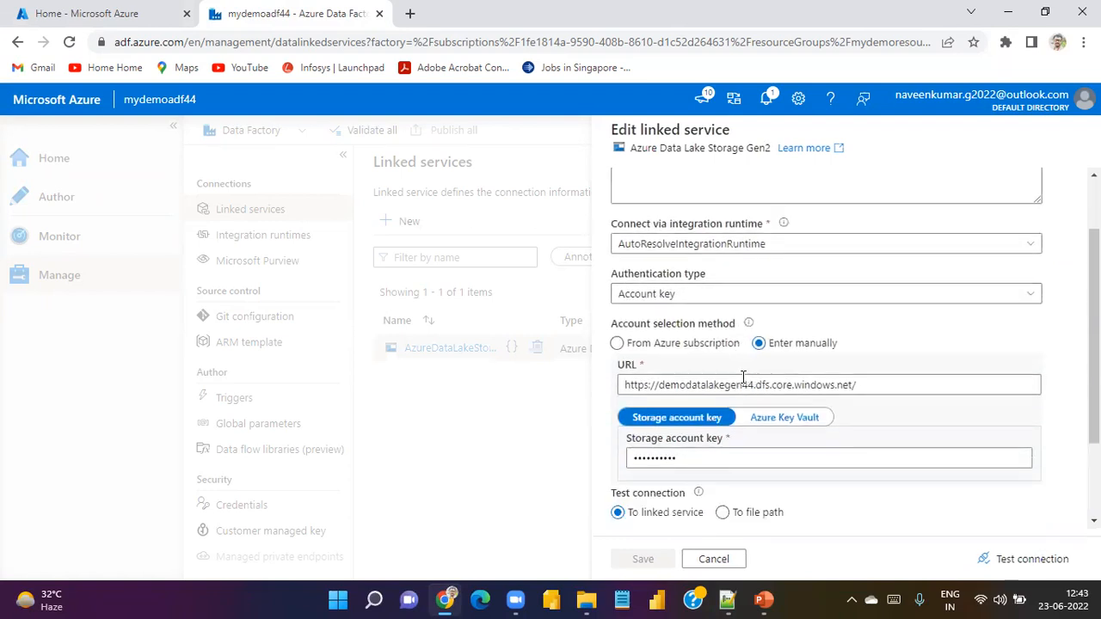
scroll(692, 447, down, 1)
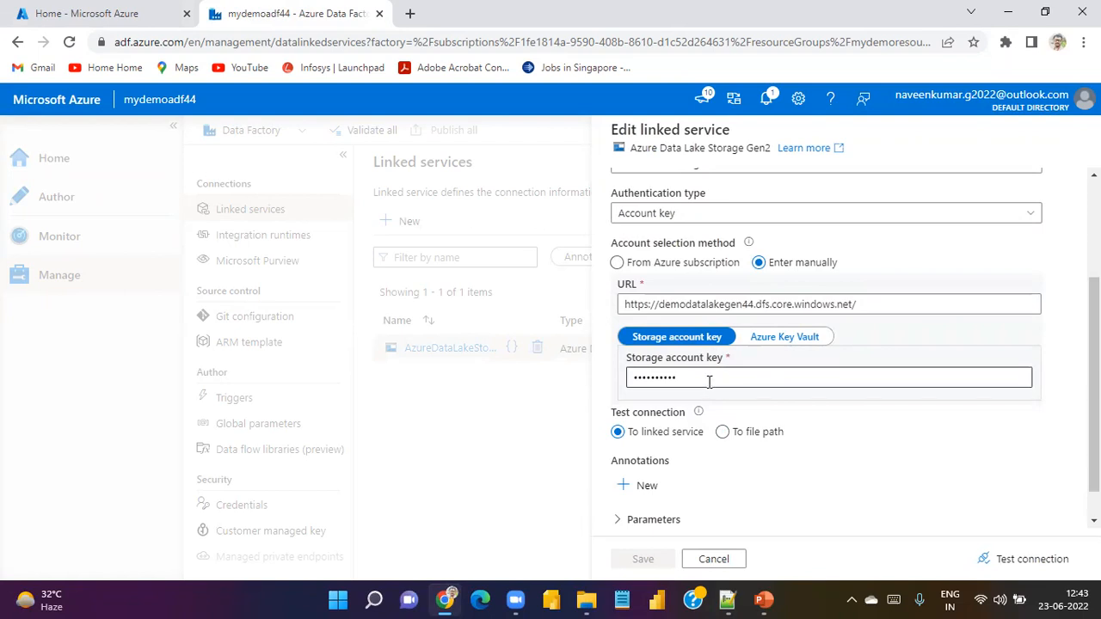
scroll(745, 376, down, 1)
click(1024, 559)
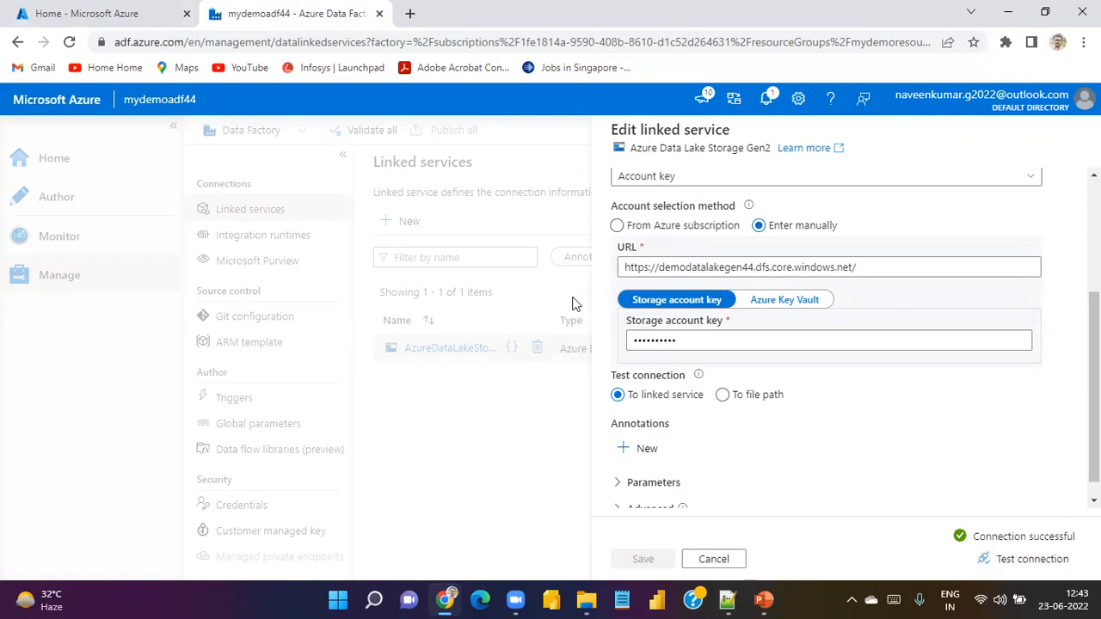
click(714, 559)
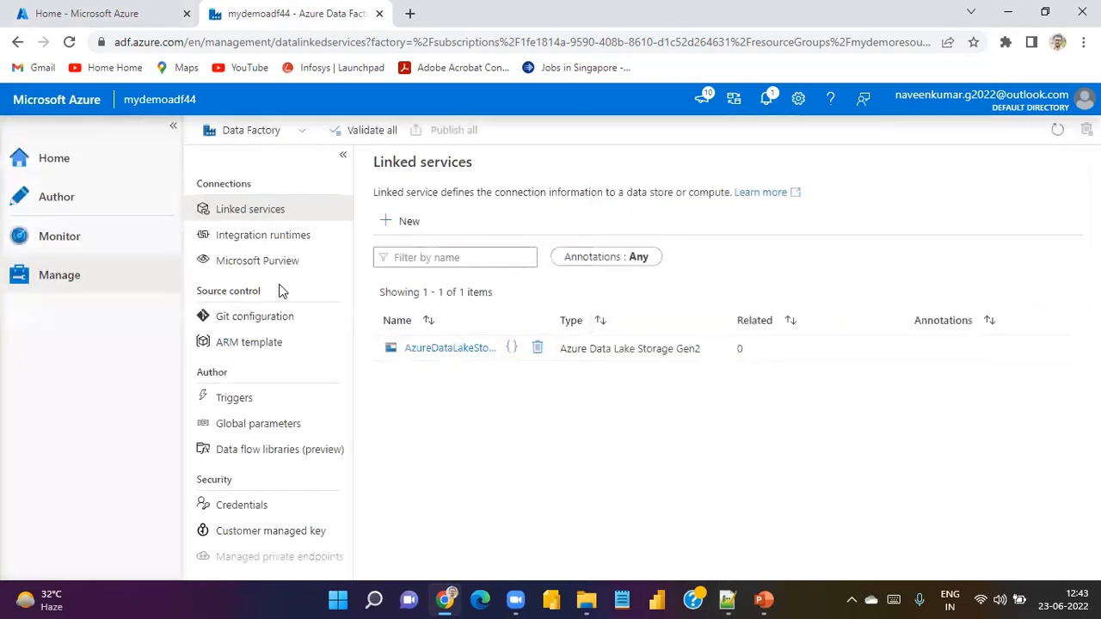
- Consult the ADFPIPELINE1 notes in Notepad++ for the dataset stage, and open Data Factory's Author area with the navigation collapsed
key(alt+Tab)
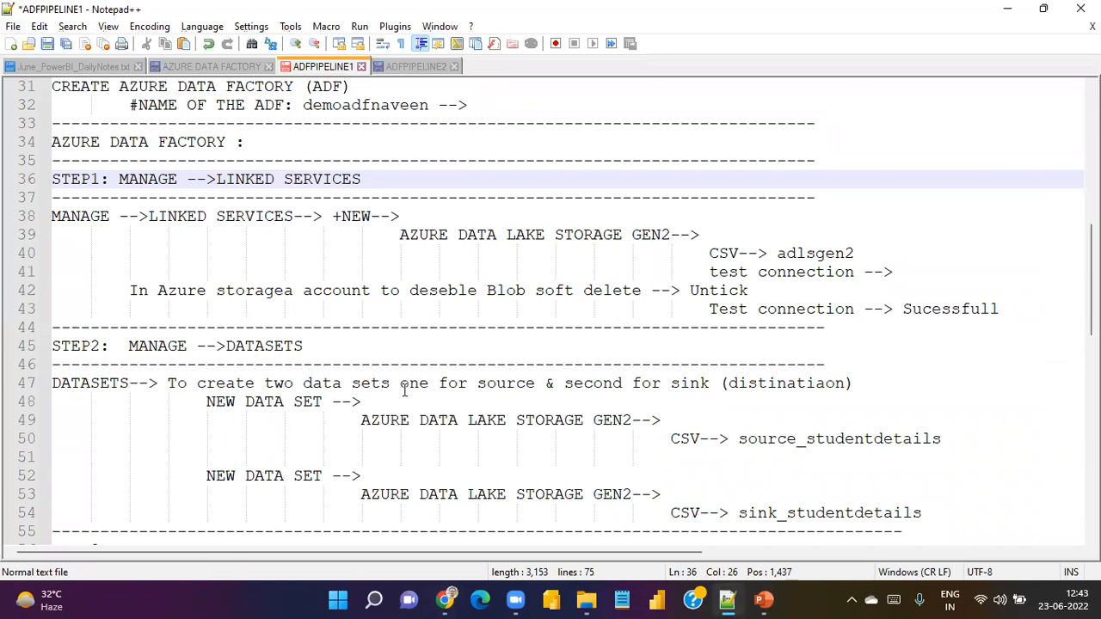
key(alt+Tab)
click(47, 211)
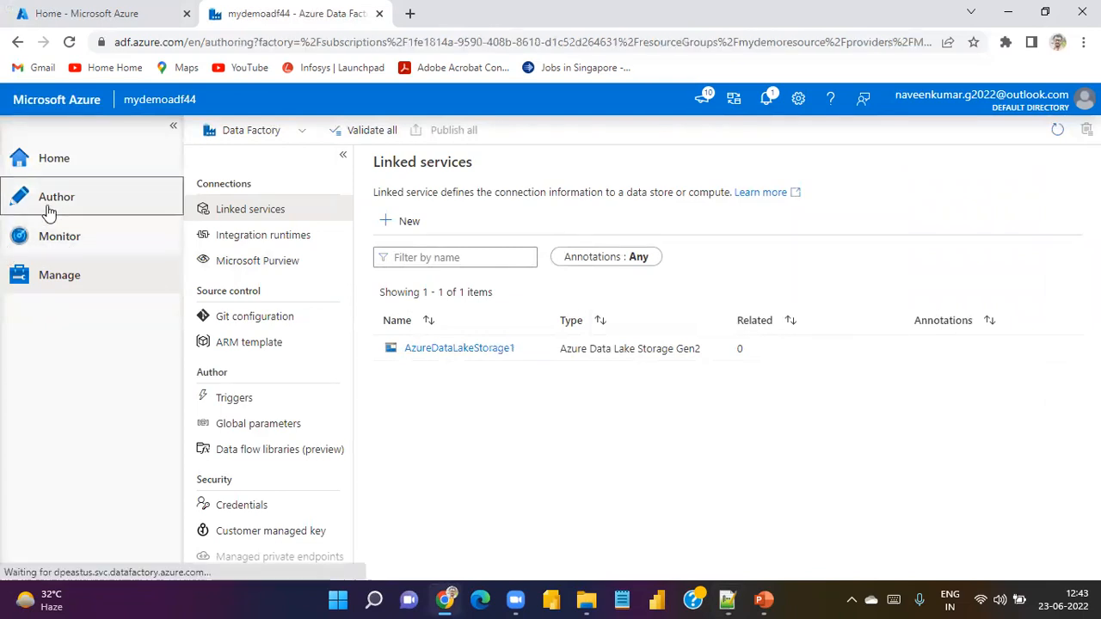
click(175, 127)
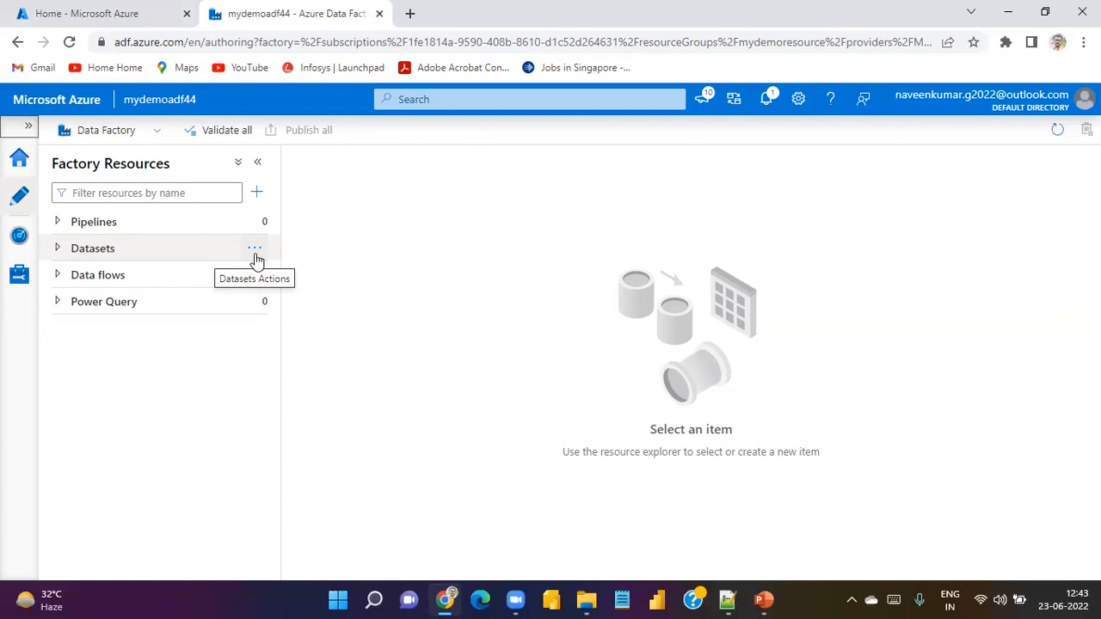
key(alt+Tab)
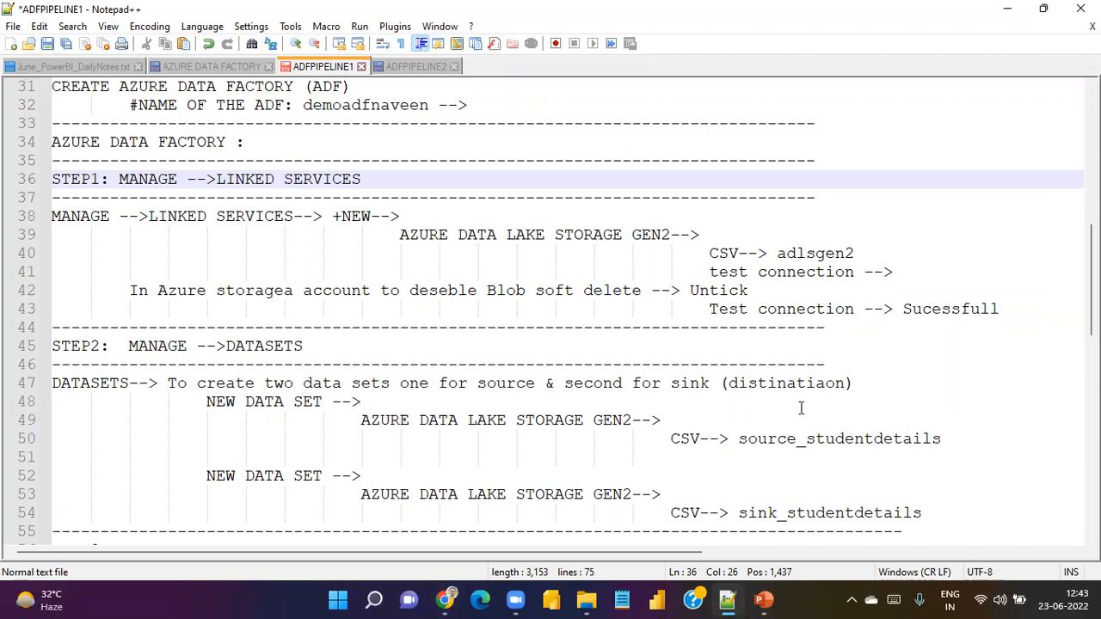
key(alt+Tab)
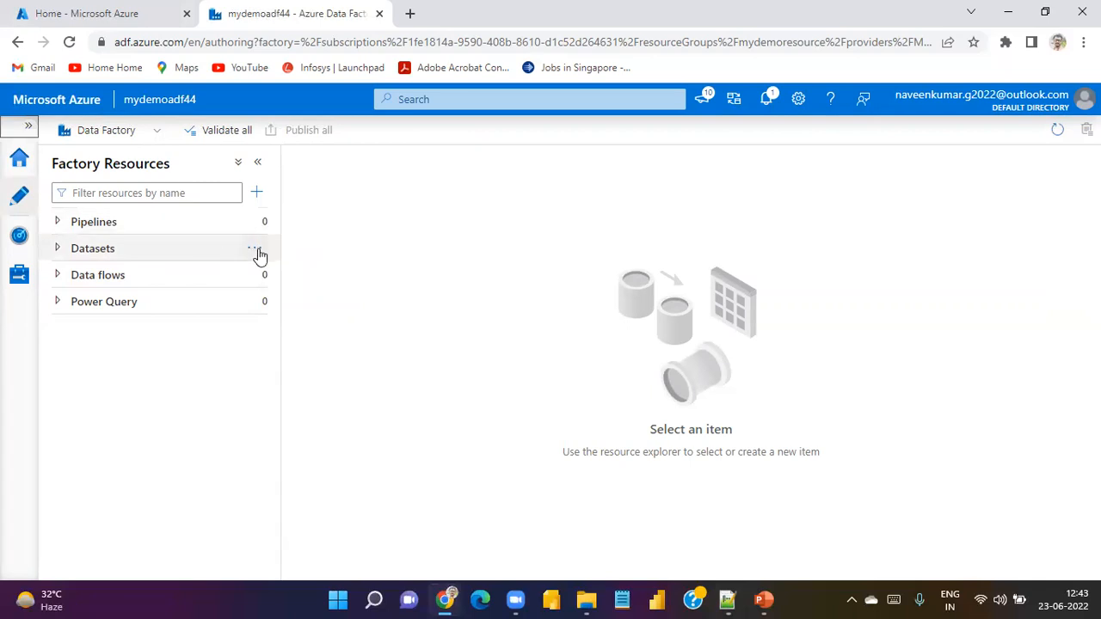
- Start a new dataset, search the data stores for "azure data", and choose Azure Data Lake Storage Gen2 with the DelimitedText format
click(256, 251)
click(297, 277)
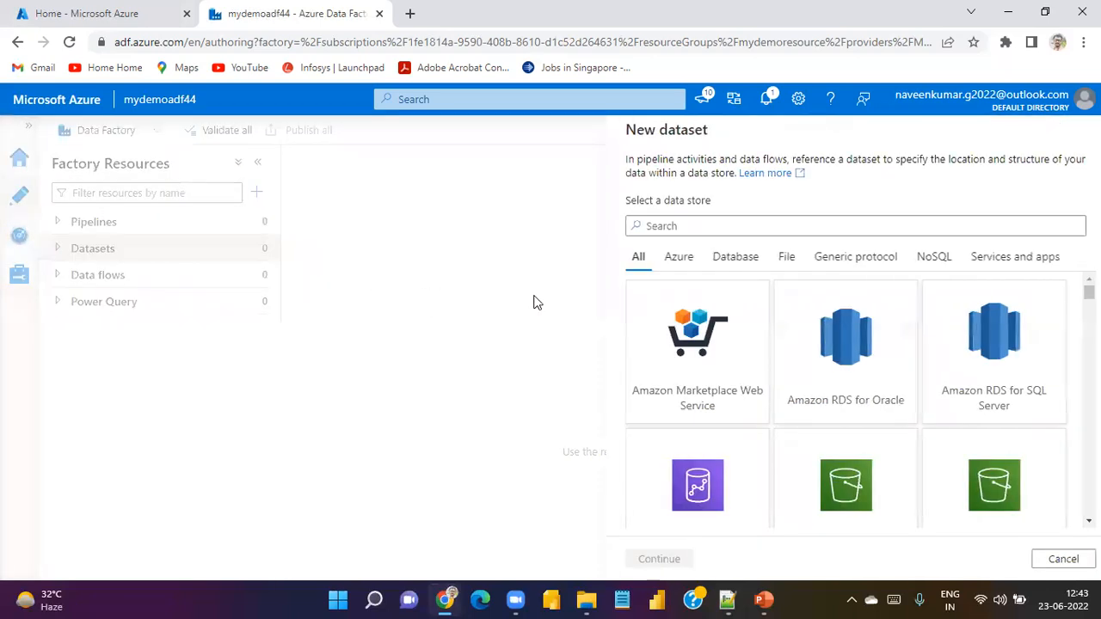
text(azure da)
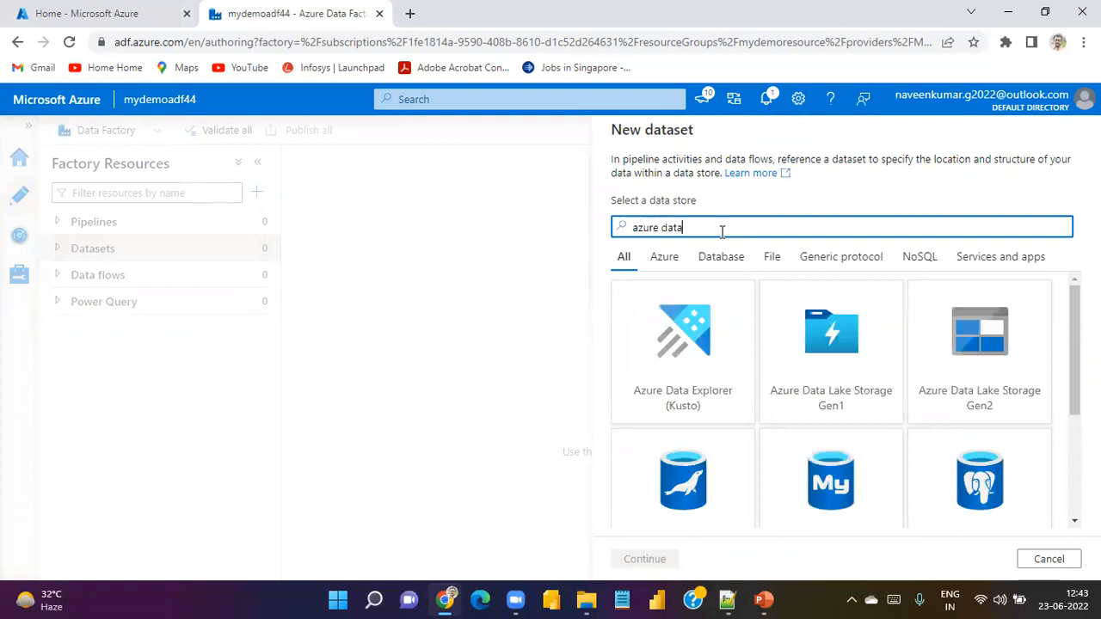
text(ta)
click(962, 369)
click(651, 560)
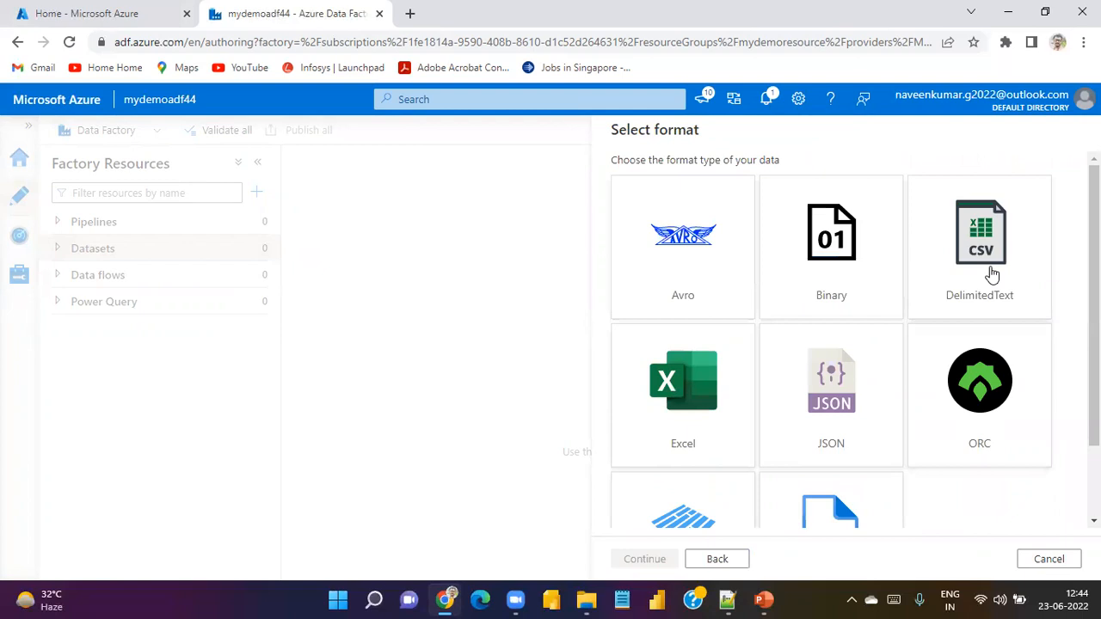
click(996, 268)
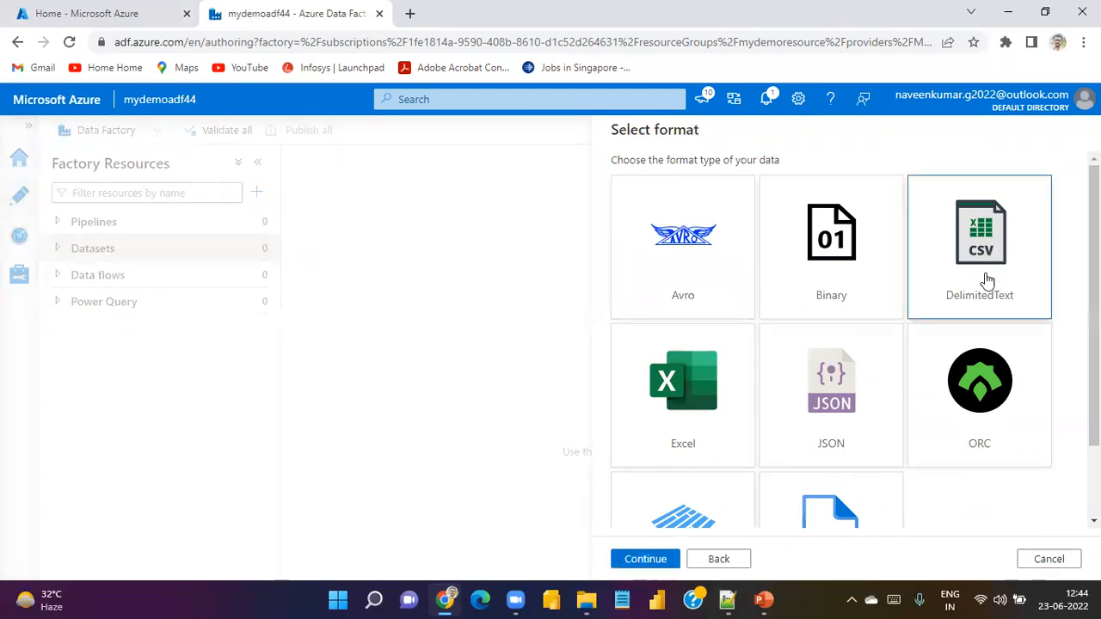
click(659, 560)
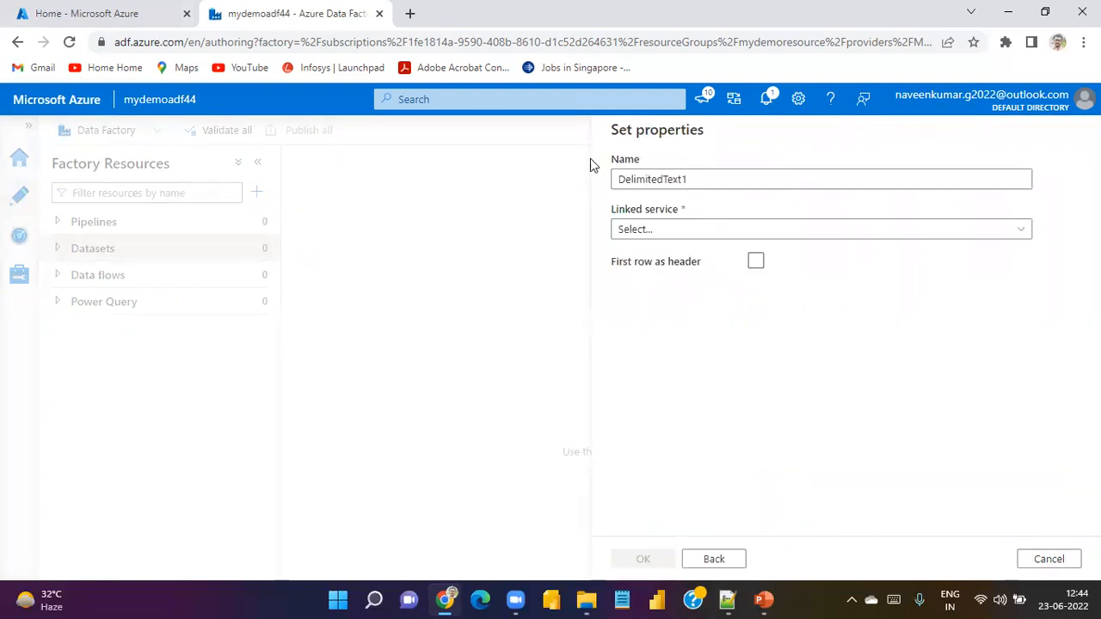
- Name the new dataset sourcedata and set its linked service to AzureDataLakeStorage1
click(707, 180)
drag(707, 180, 579, 173)
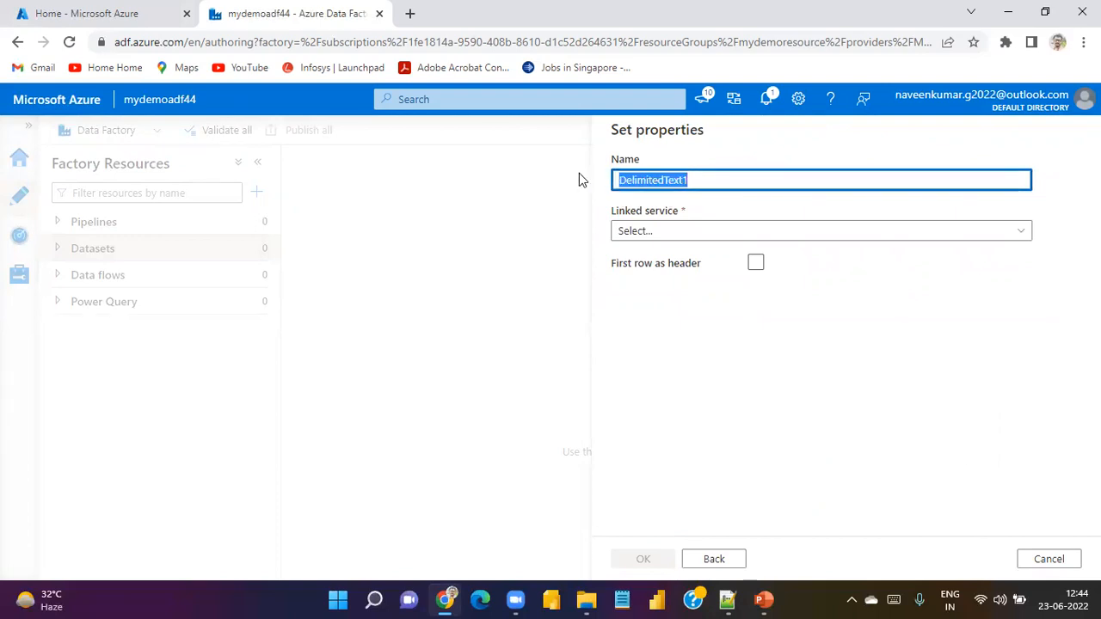
text(sour)
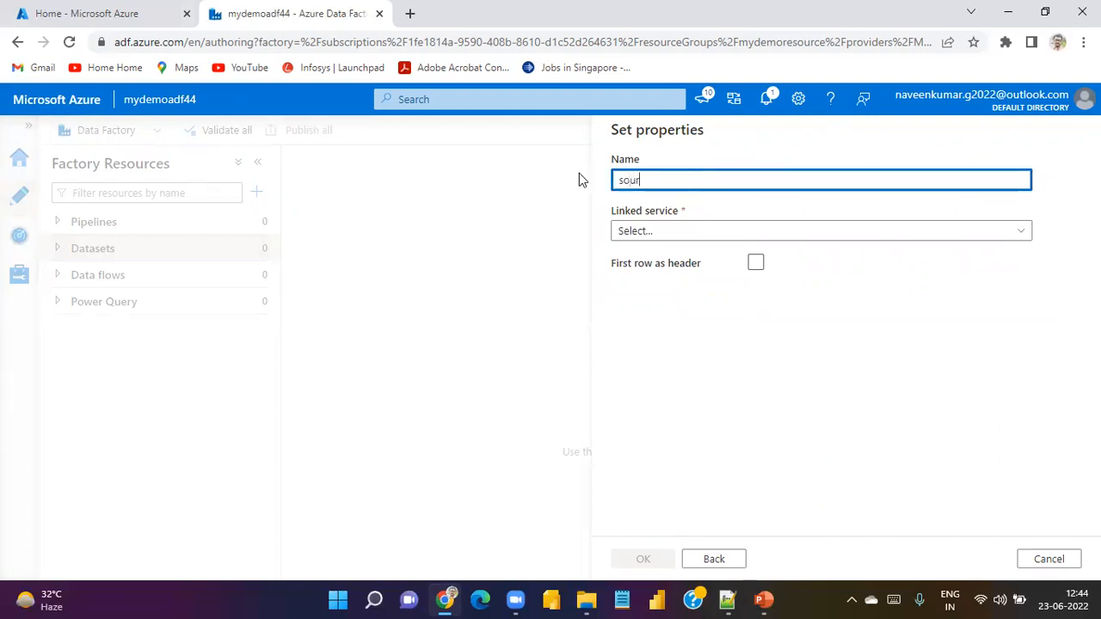
text(cedata)
click(701, 232)
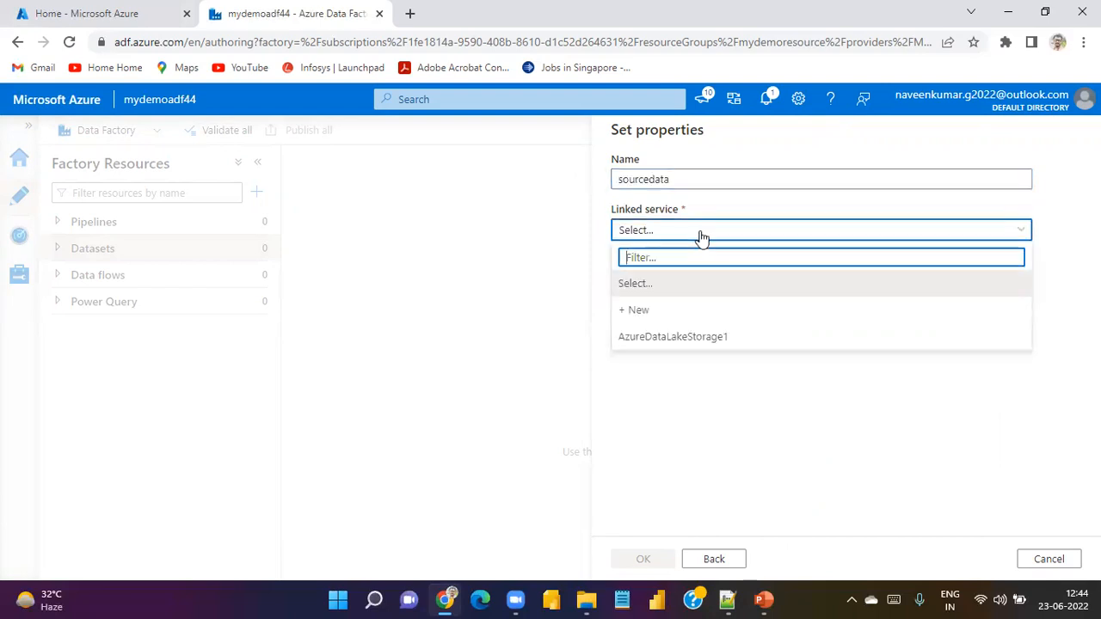
click(699, 343)
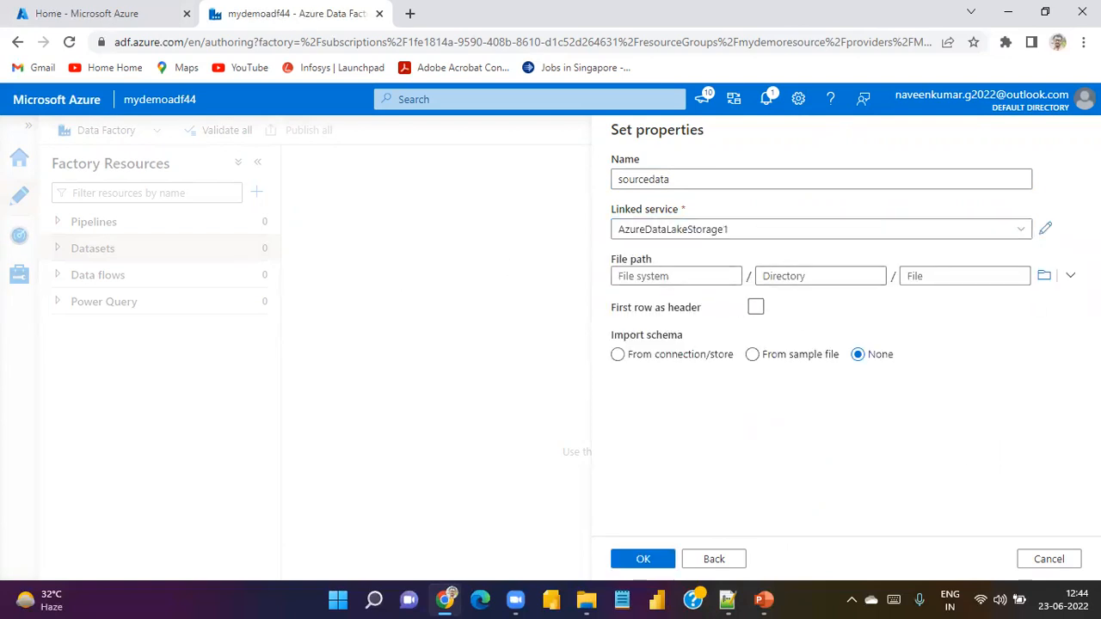
- Set the sourcedata file path to data1.txt in the sourcestorage container and create the dataset
click(1046, 277)
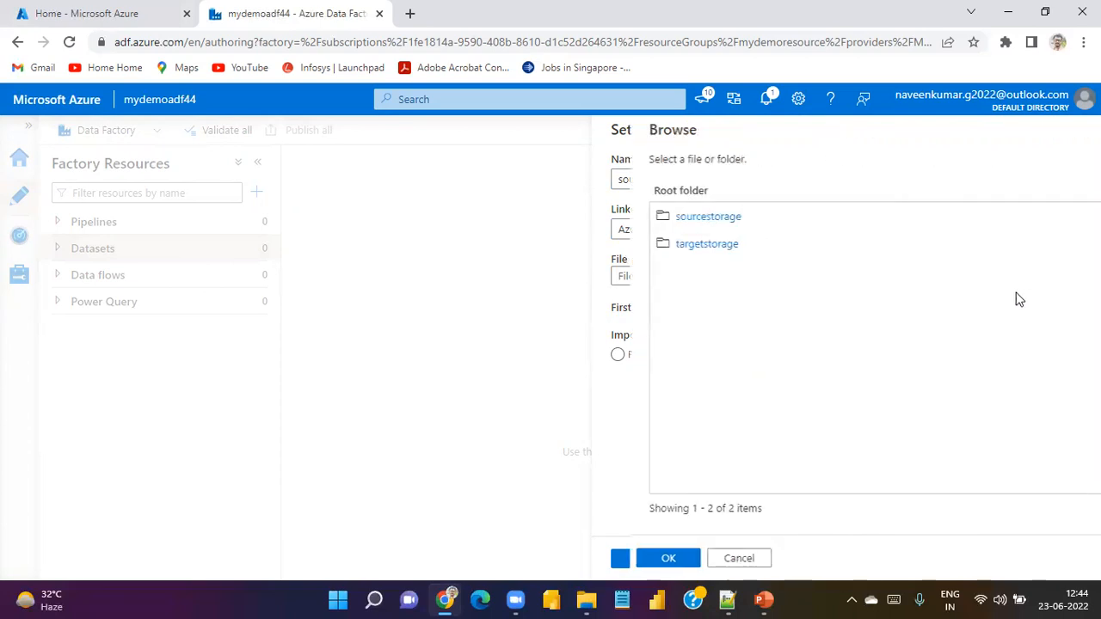
click(659, 223)
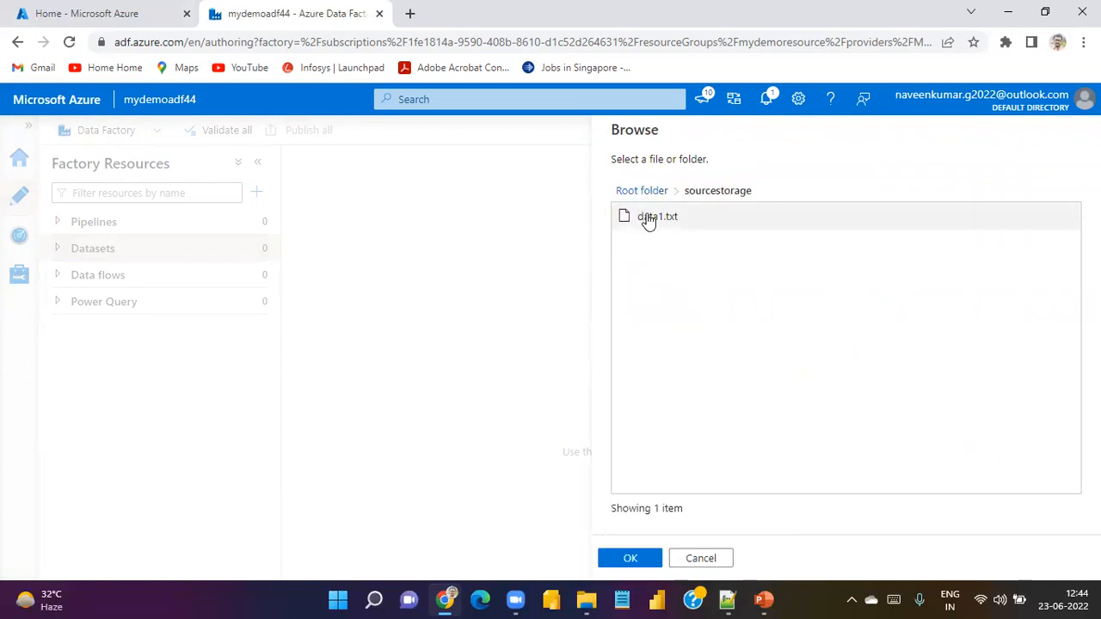
click(650, 218)
click(632, 559)
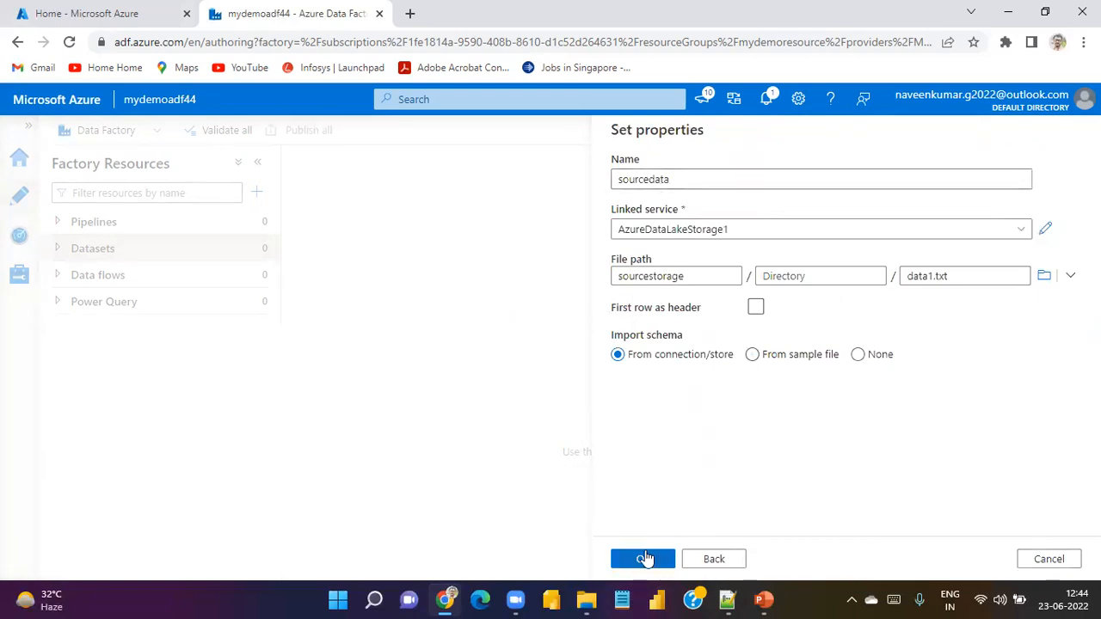
click(645, 557)
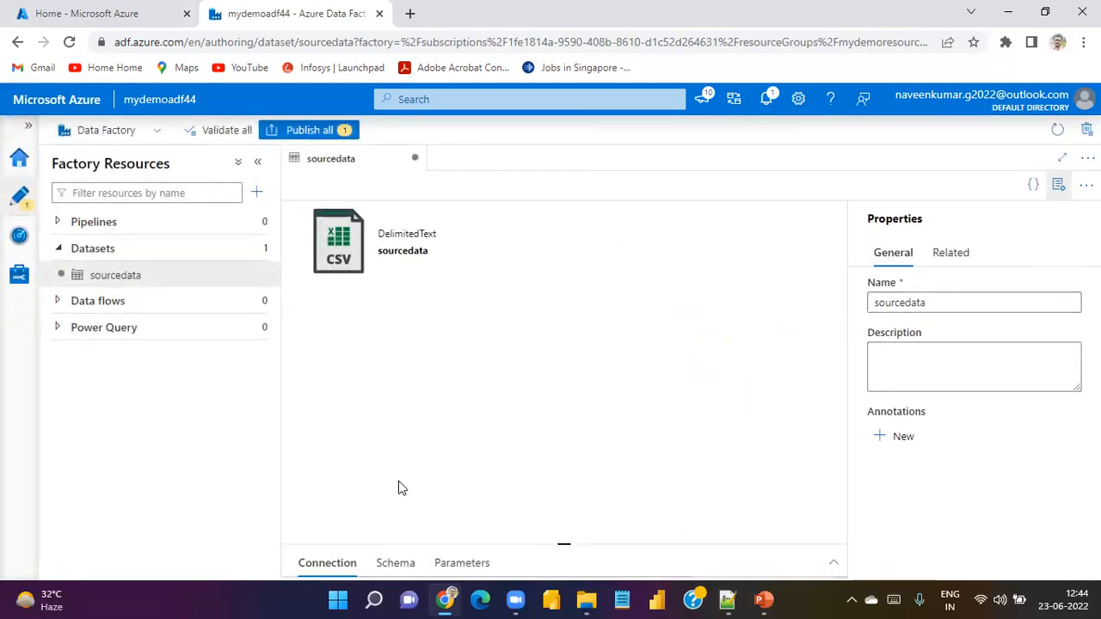
- Start a second dataset, search the data stores for "azure data", and choose Azure Data Lake Storage Gen2 with the DelimitedText format
click(252, 249)
click(296, 274)
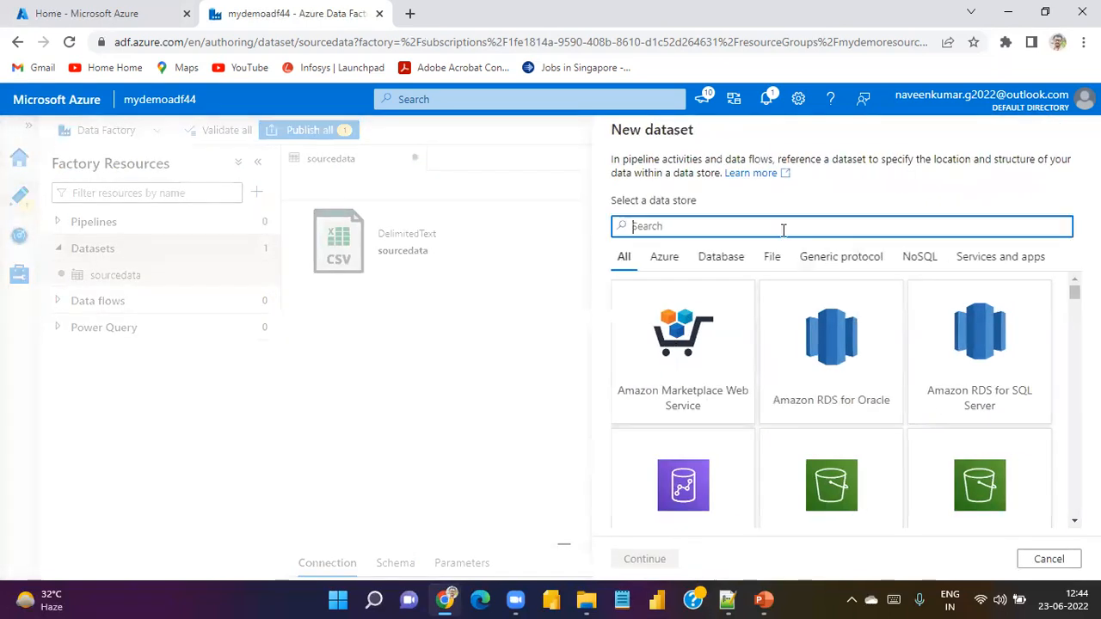
text(store)
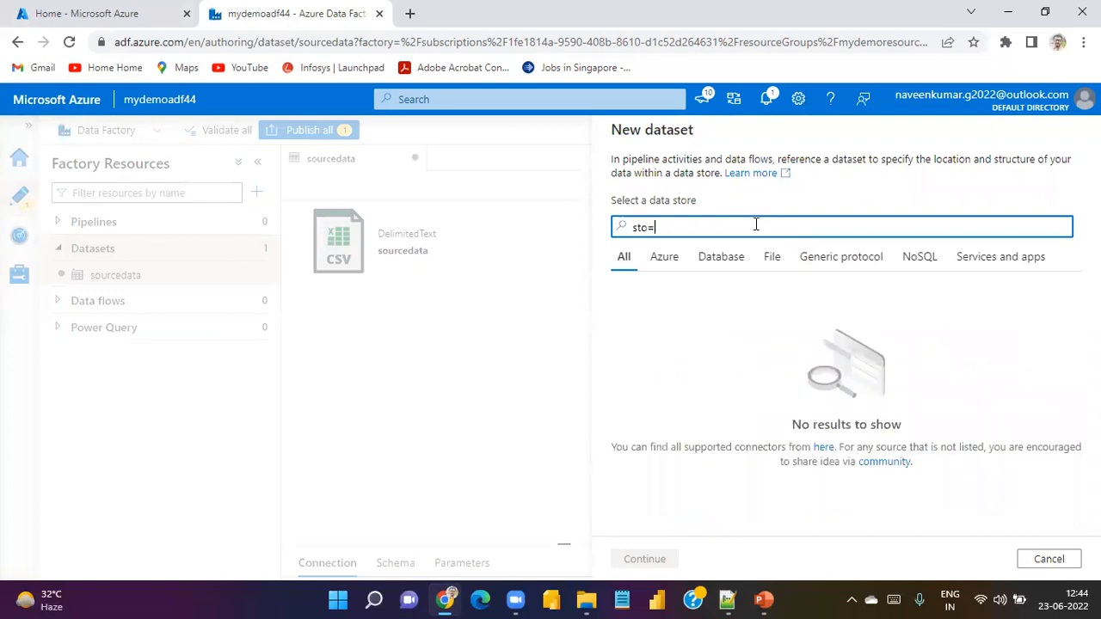
key(BackSpace)
key(BackSpace)
key(BackSpace)
key(BackSpace)
key(BackSpace)
text(az)
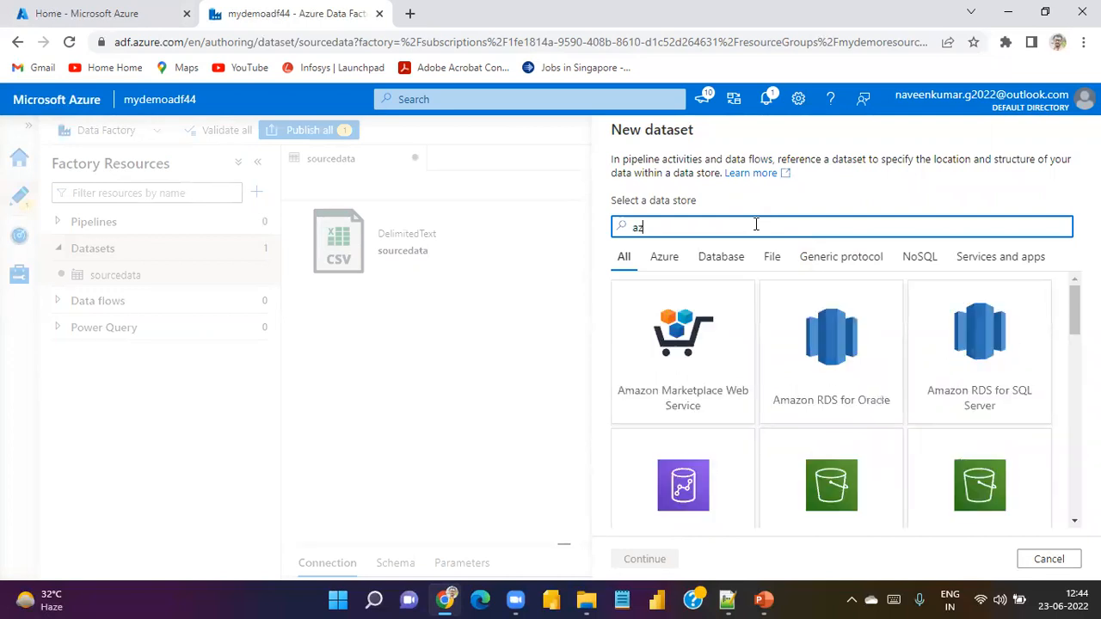
text(ure sto)
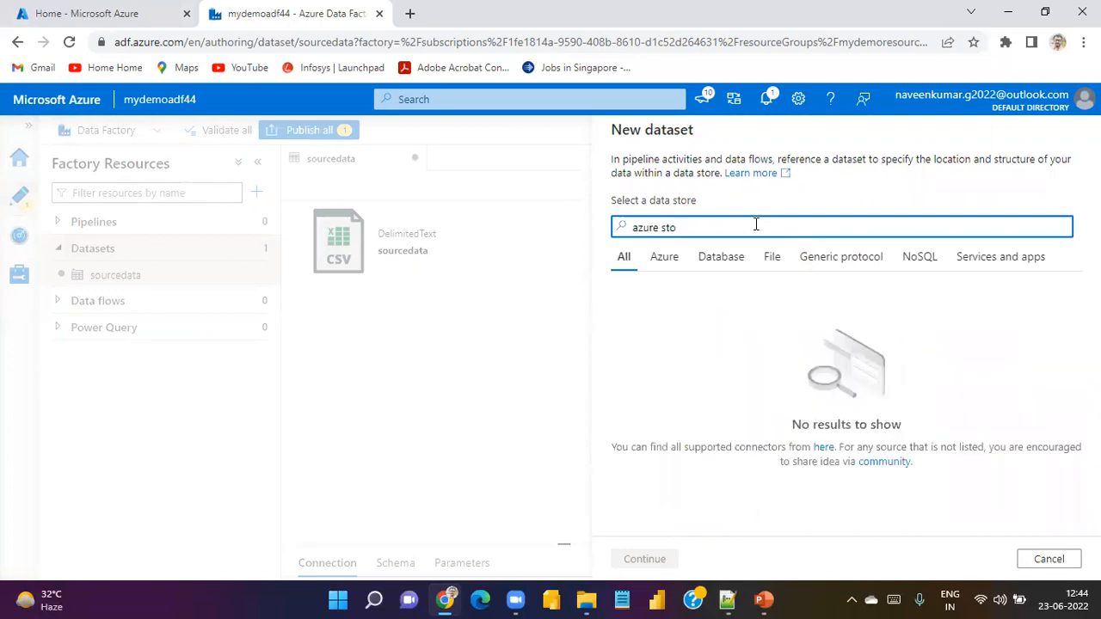
key(BackSpace)
key(BackSpace)
key(BackSpace)
key(BackSpace)
text(data k)
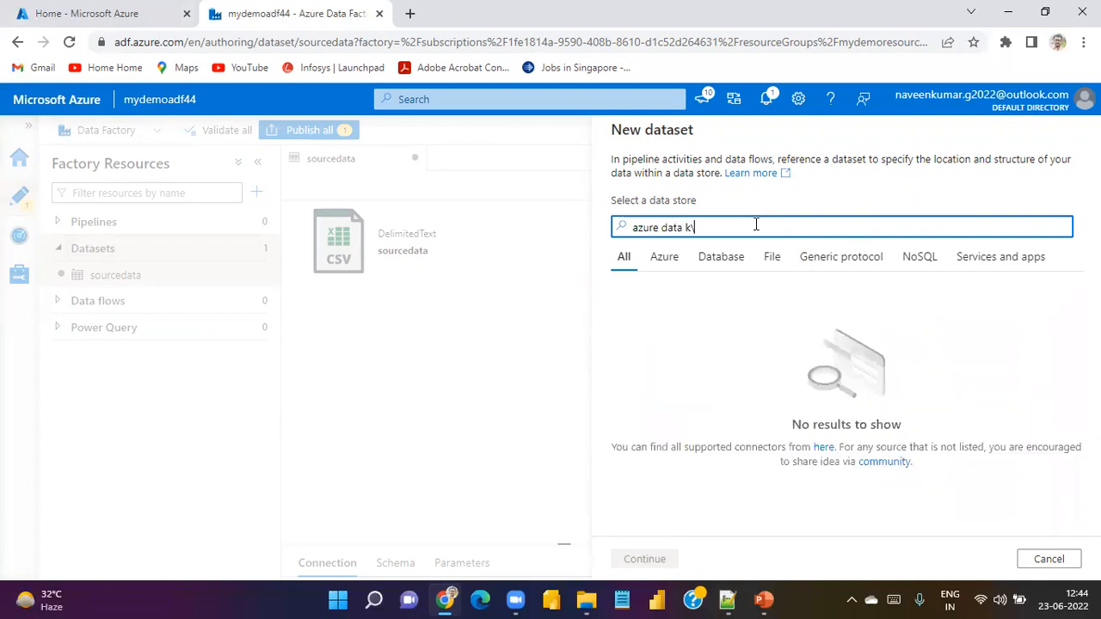
key(BackSpace)
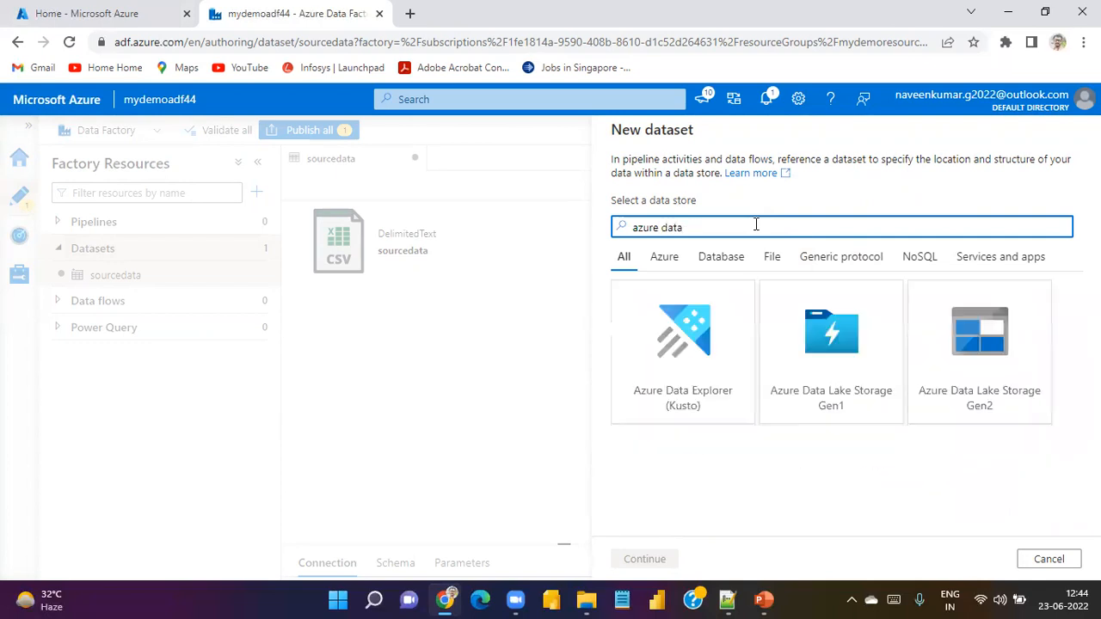
click(998, 338)
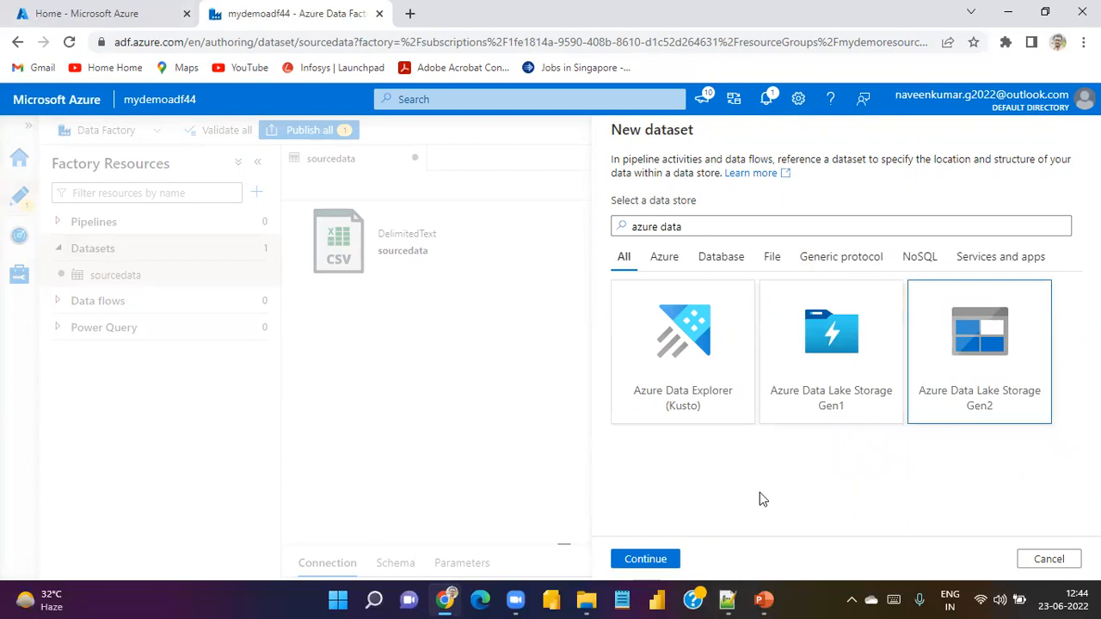
click(640, 561)
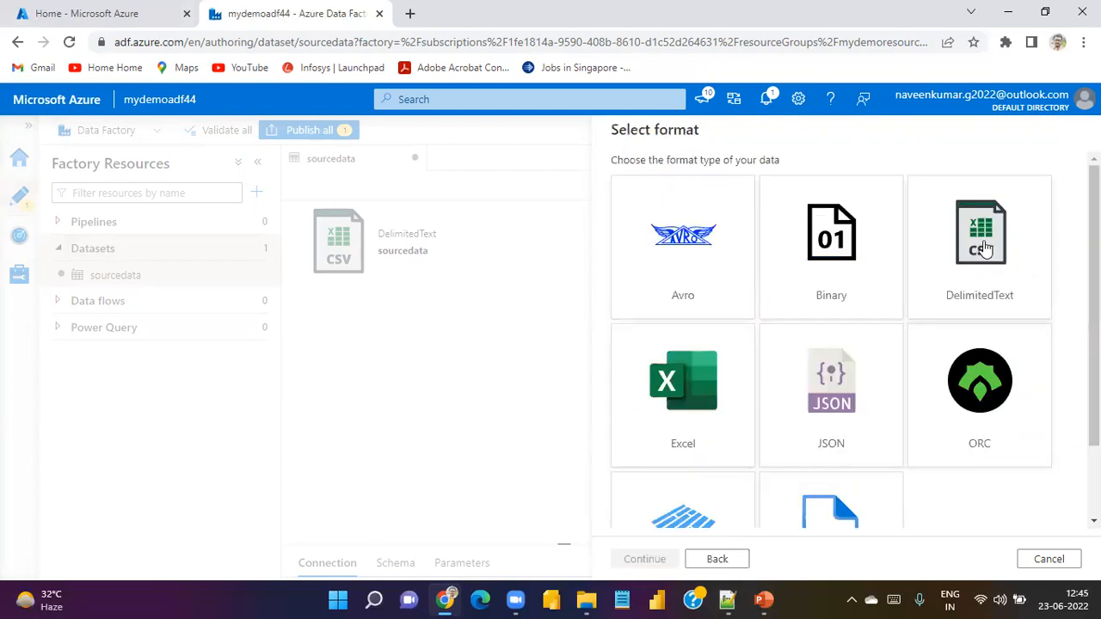
click(986, 248)
click(646, 560)
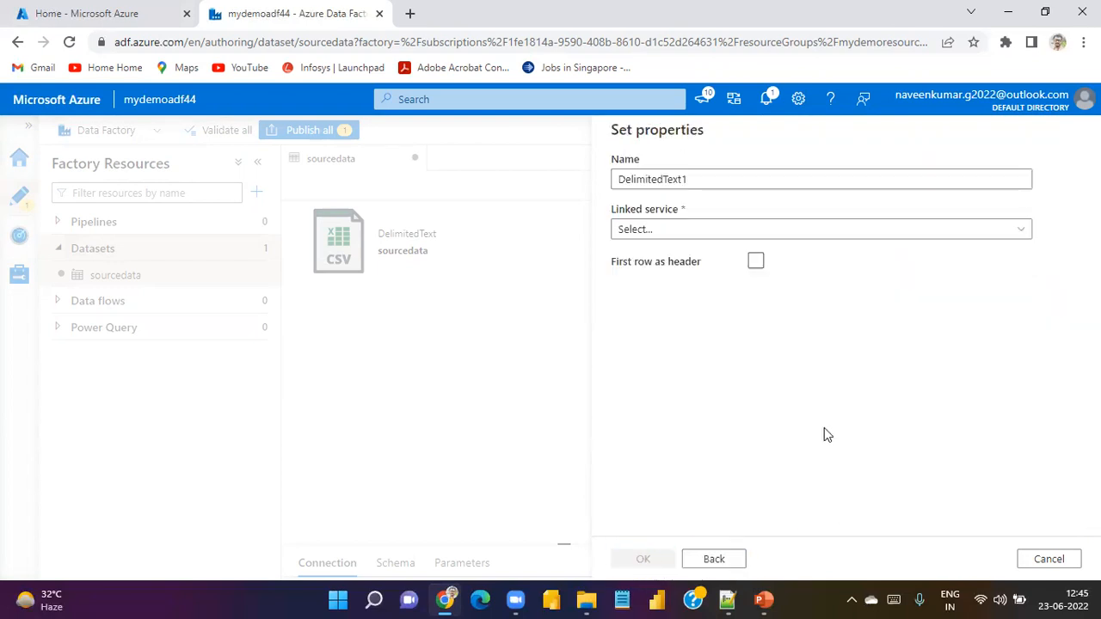
- Name the second dataset targerdata and set its linked service to AzureDataLakeStorage1
click(709, 178)
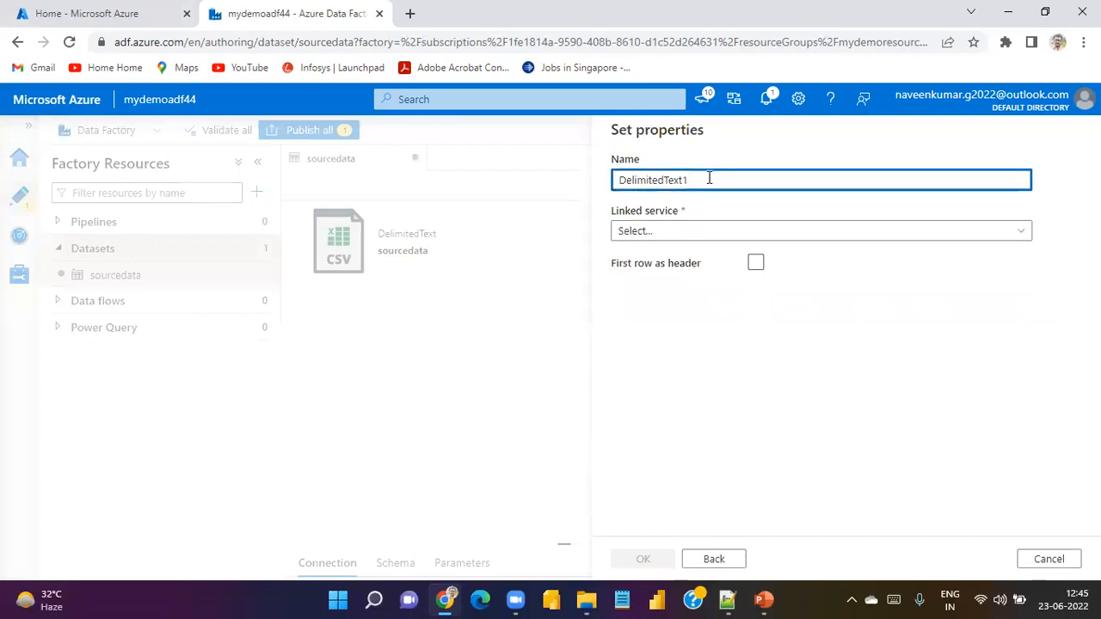
key(BackSpace)
key(BackSpace)
key(BackSpace)
key(BackSpace)
key(BackSpace)
key(BackSpace)
key(BackSpace)
key(BackSpace)
key(BackSpace)
key(BackSpace)
key(BackSpace)
key(BackSpace)
key(BackSpace)
text(ta)
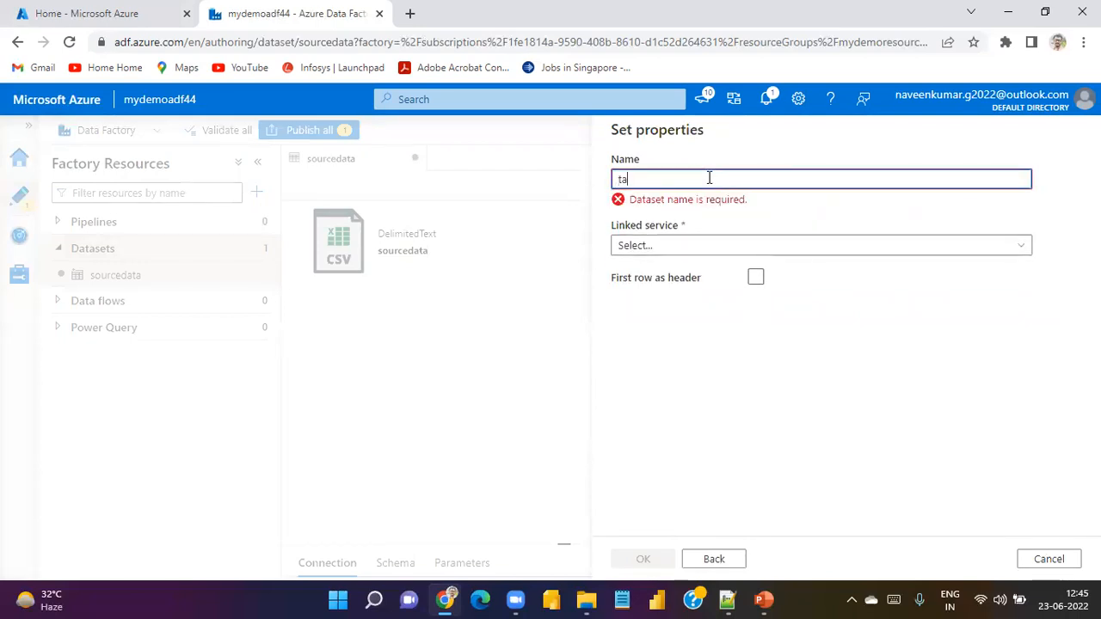
text(rgerdata)
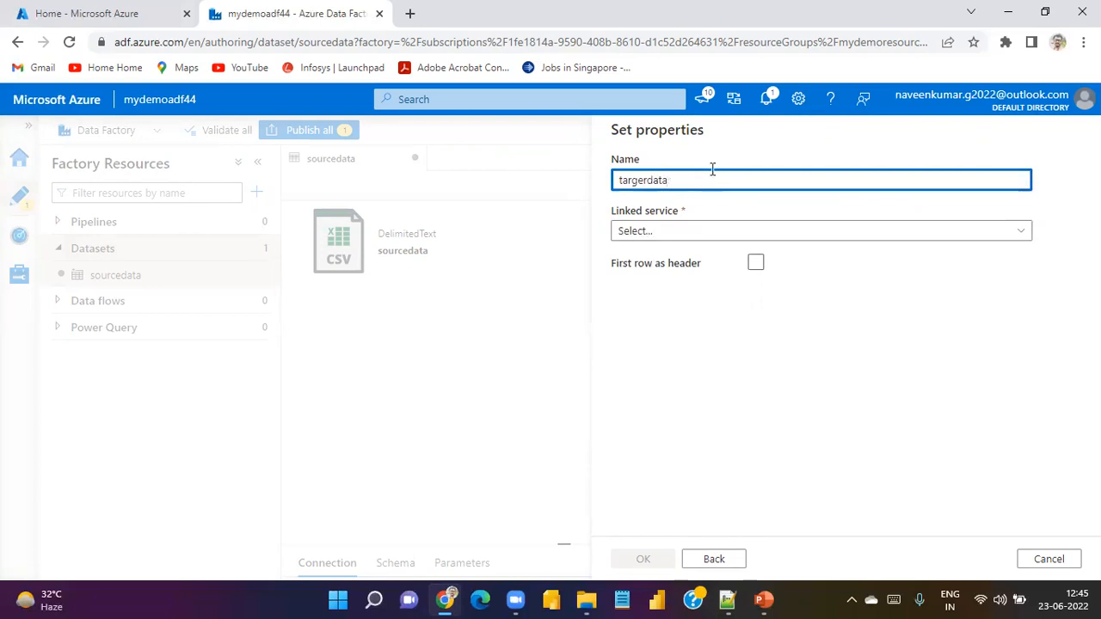
click(1013, 238)
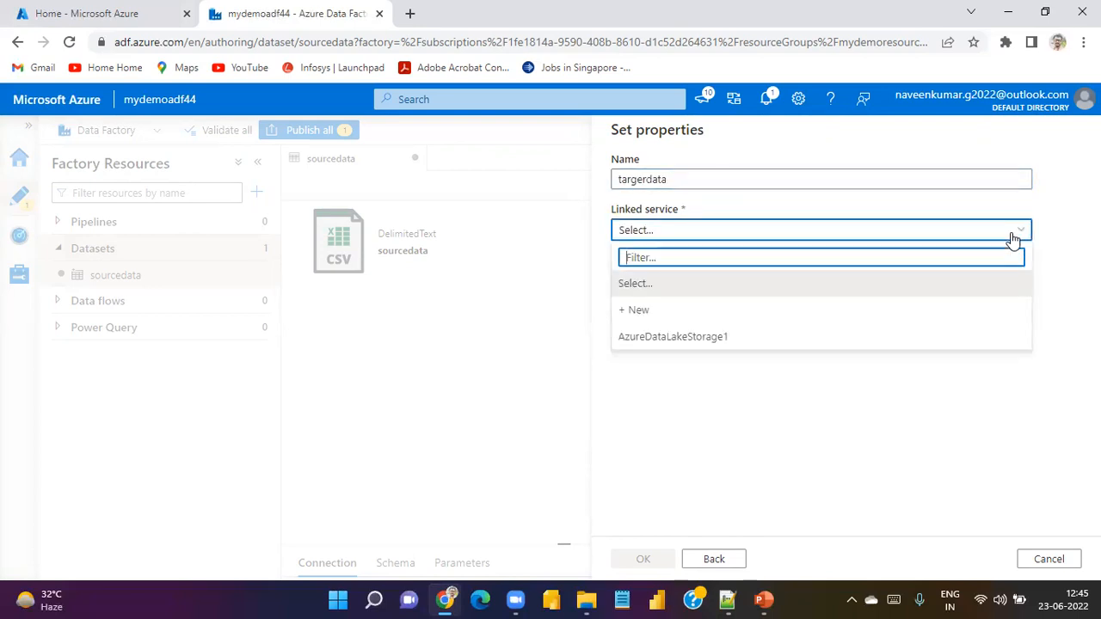
click(770, 338)
- Set the targerdata file path to the targetstorage container, enable First row as header, and create the dataset
click(1044, 276)
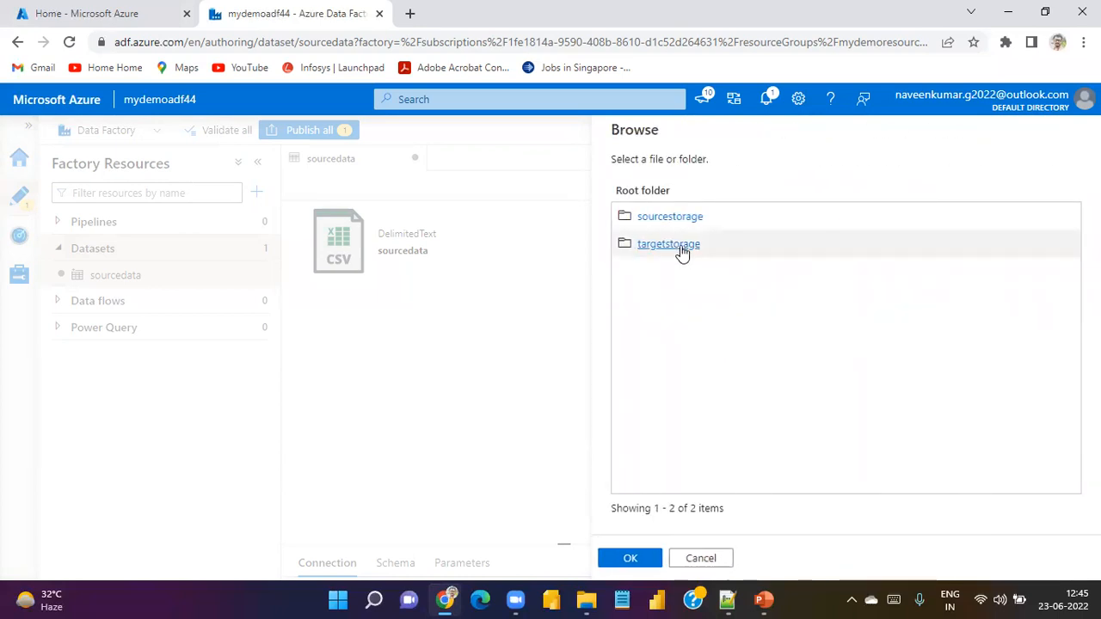
click(679, 245)
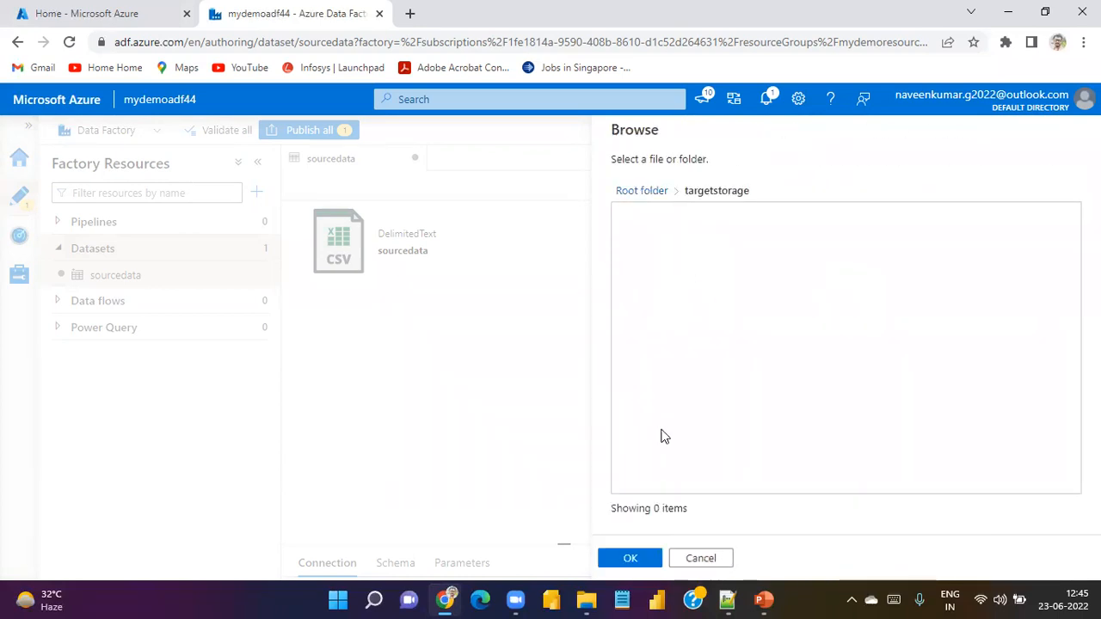
click(630, 559)
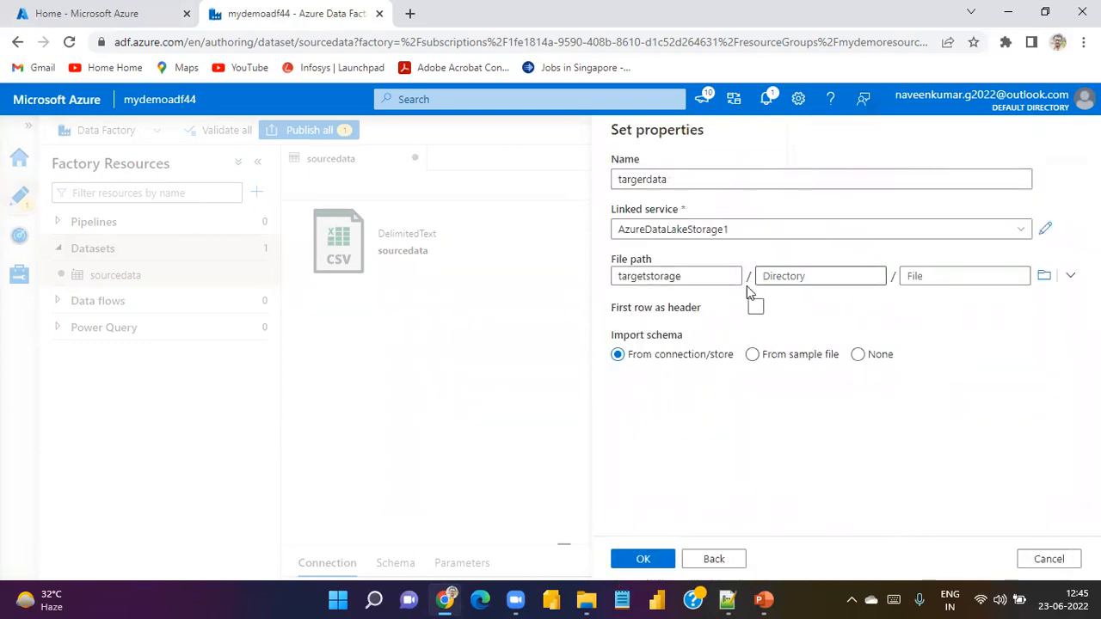
click(756, 307)
click(642, 561)
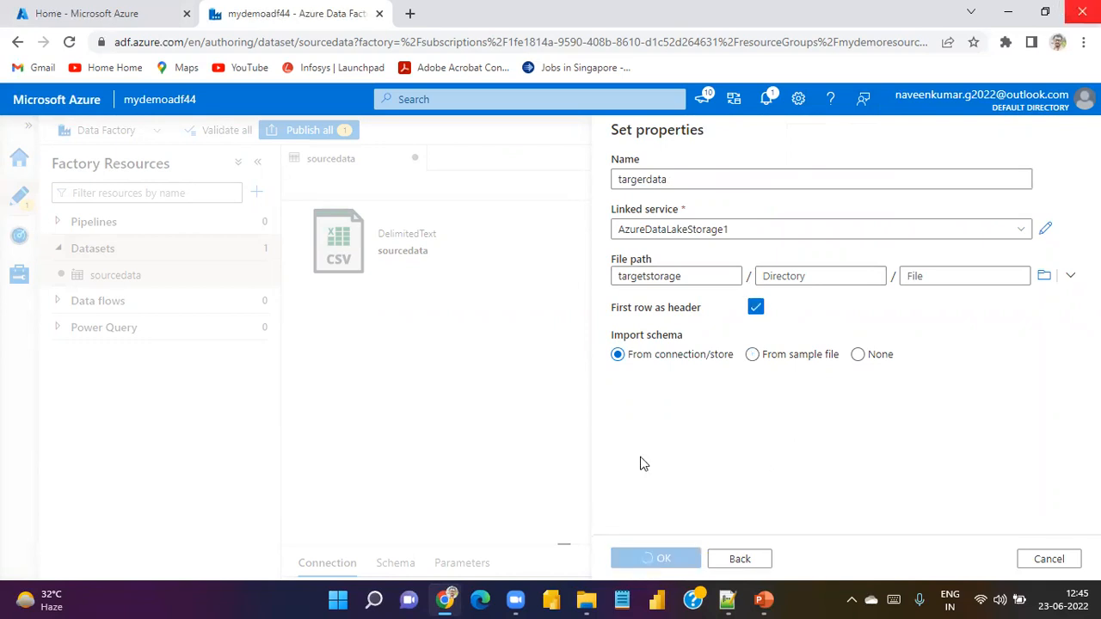
- Review the sourcedata and targerdata datasets by opening each from the factory resources
click(202, 285)
click(175, 310)
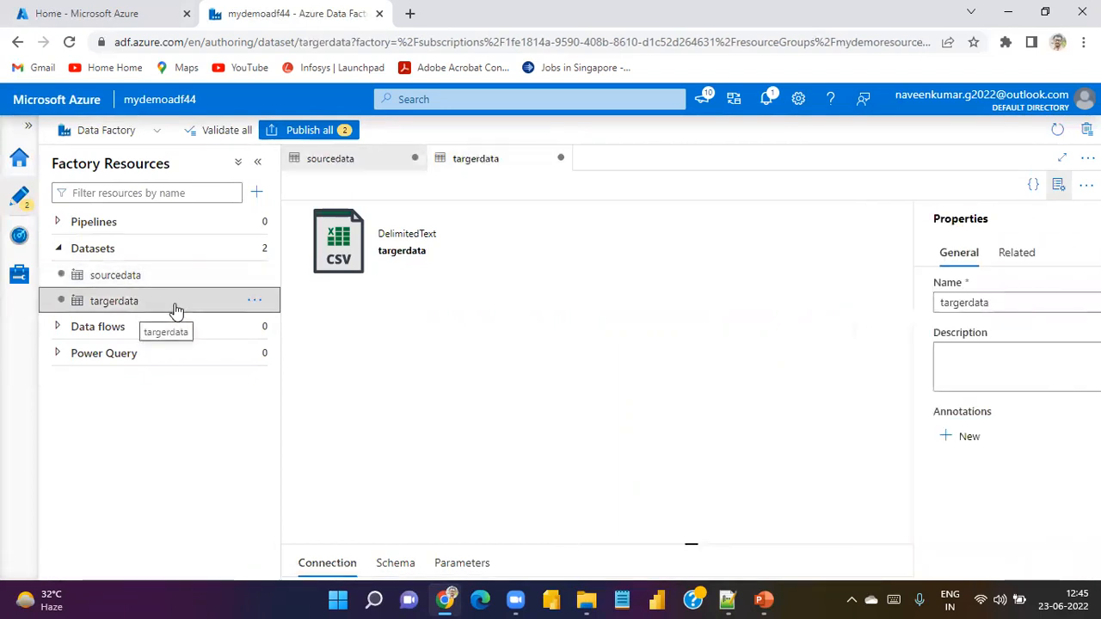
click(200, 285)
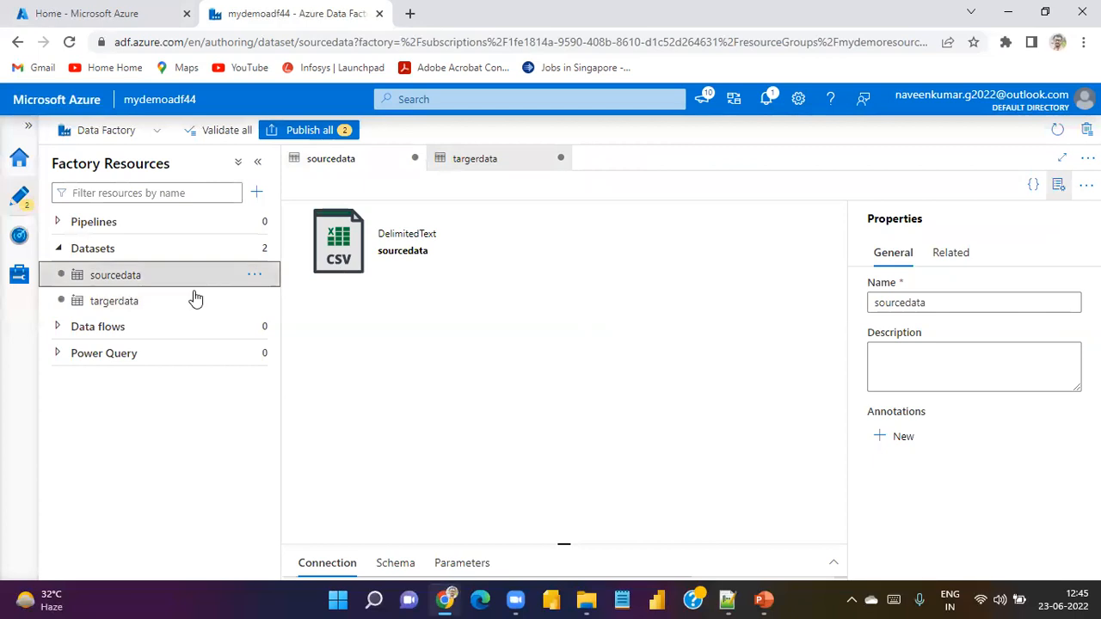
click(177, 305)
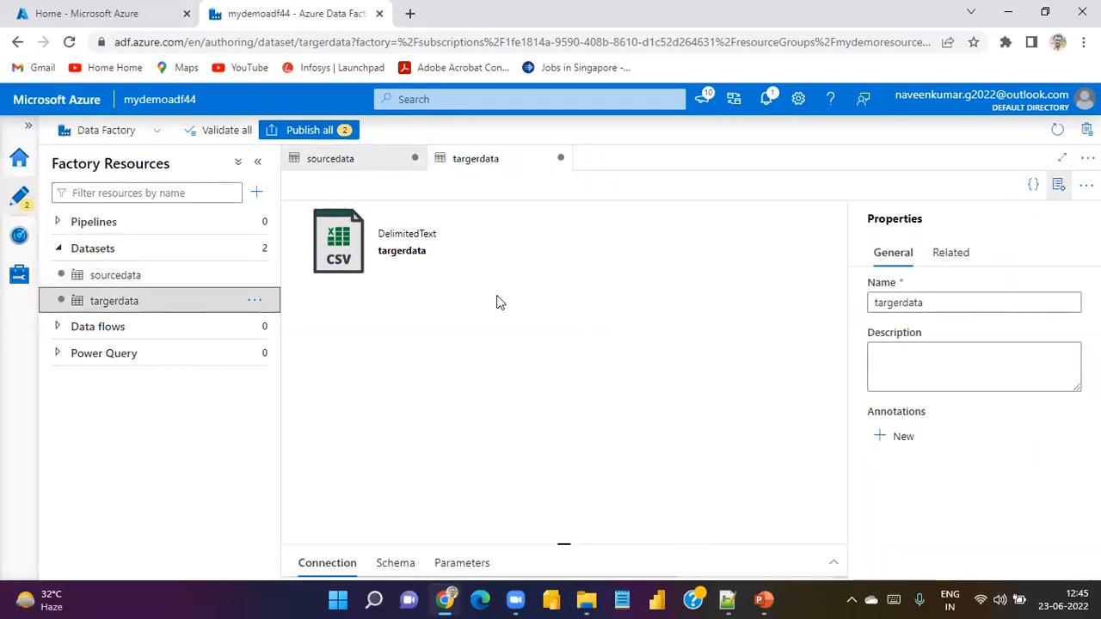
- Switch to the ADFPIPELINE1 notes in Notepad++ and read the STEP3 instructions on creating a pipeline with a copy activity
key(alt+Tab)
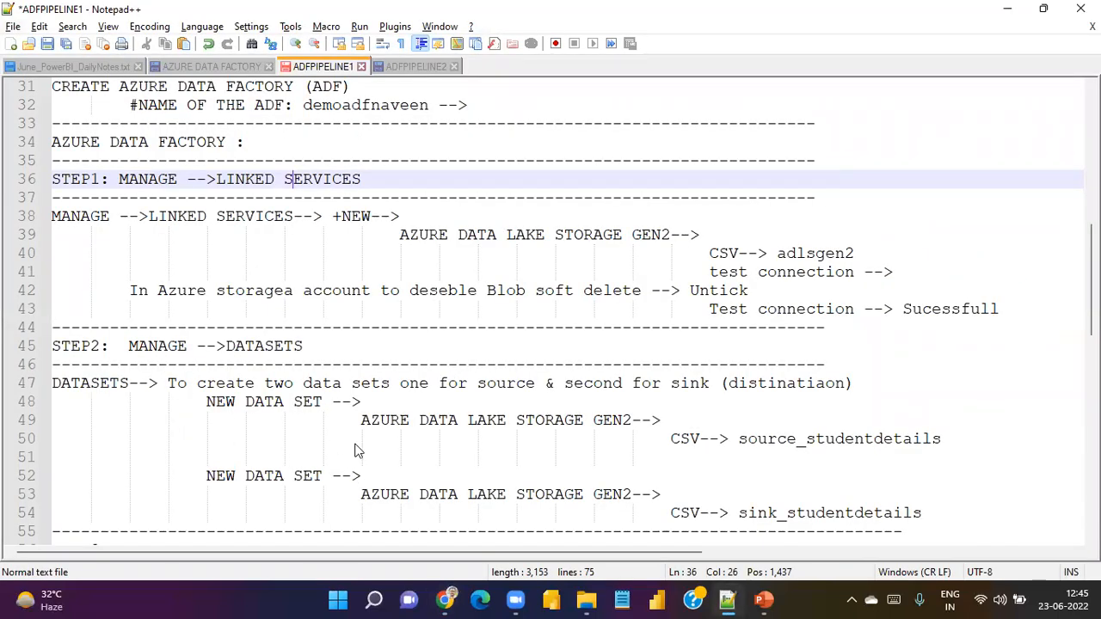
click(957, 390)
scroll(860, 364, down, 4)
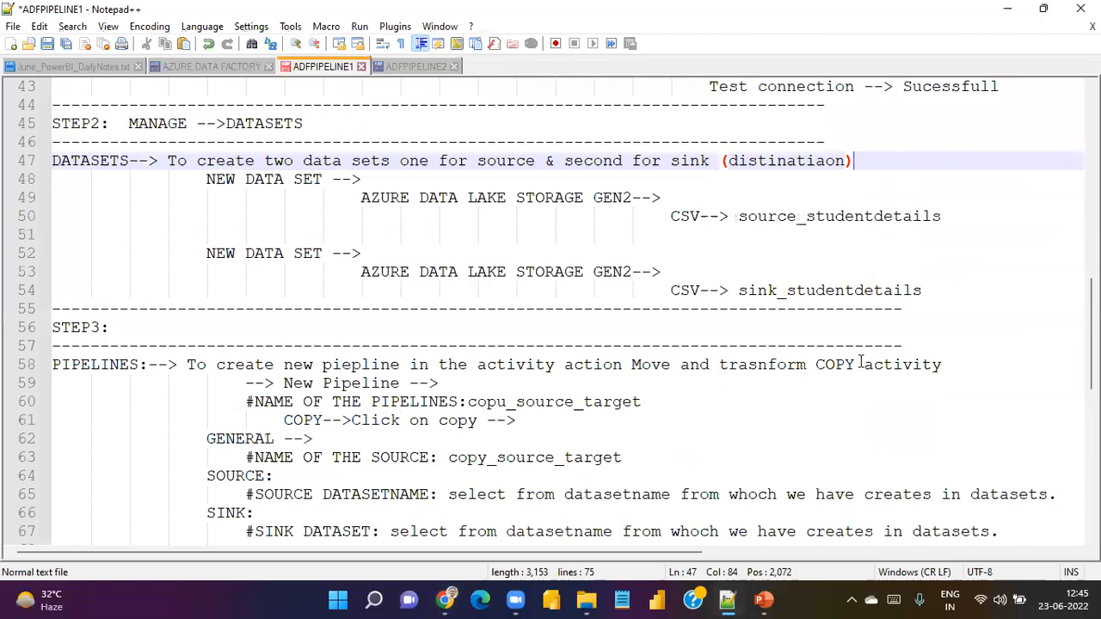
drag(179, 364, 575, 365)
click(583, 383)
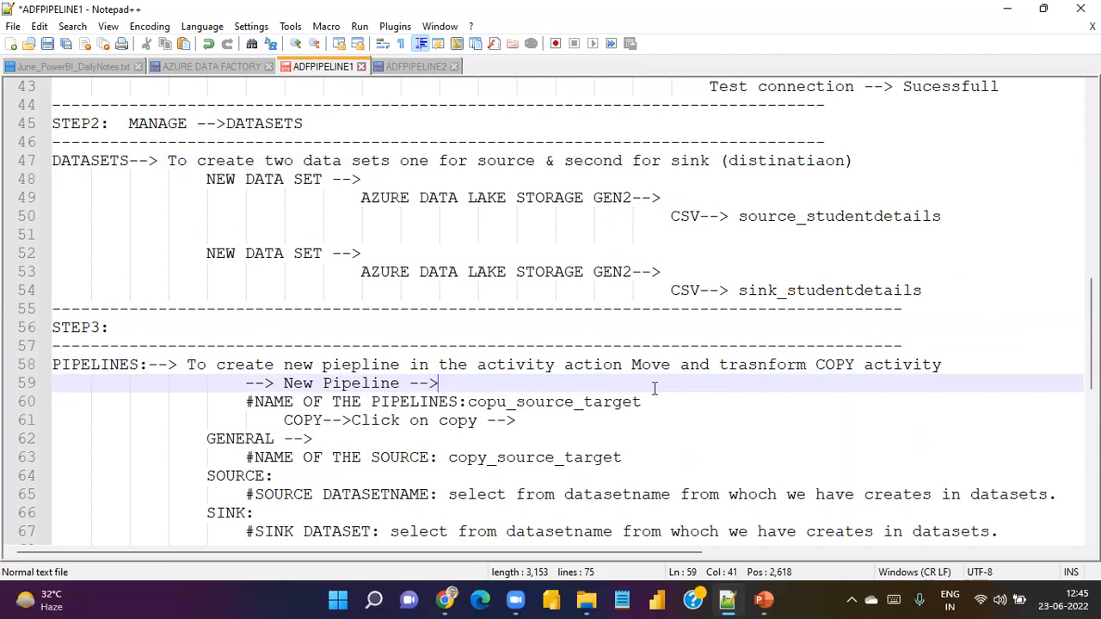
- Return to Azure Data Factory and create a new blank pipeline
key(alt+Tab)
click(58, 225)
click(254, 222)
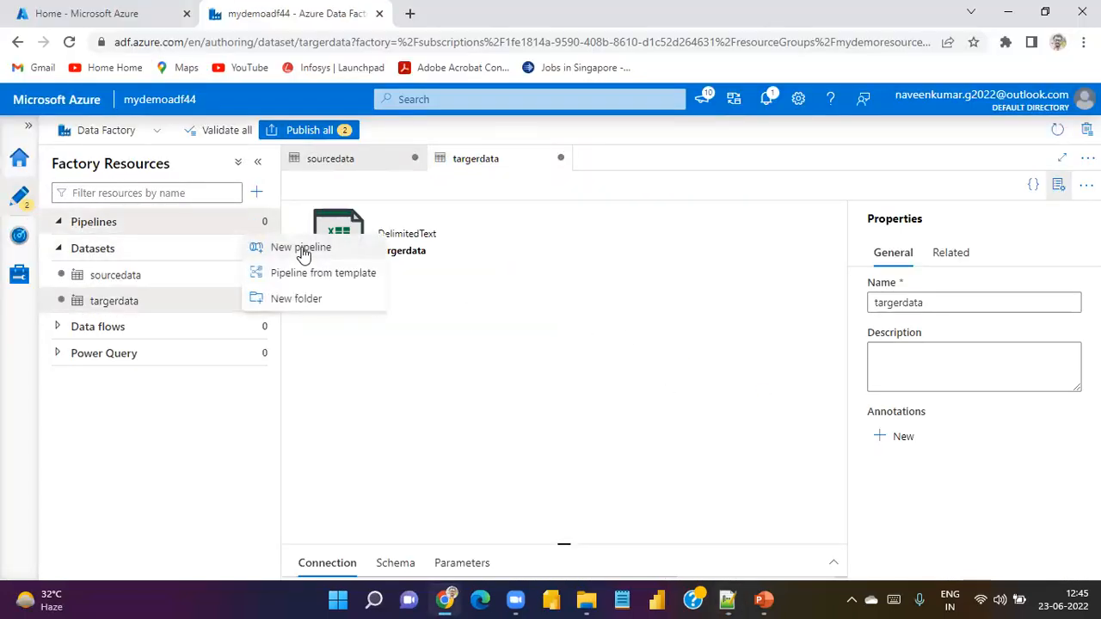
click(293, 247)
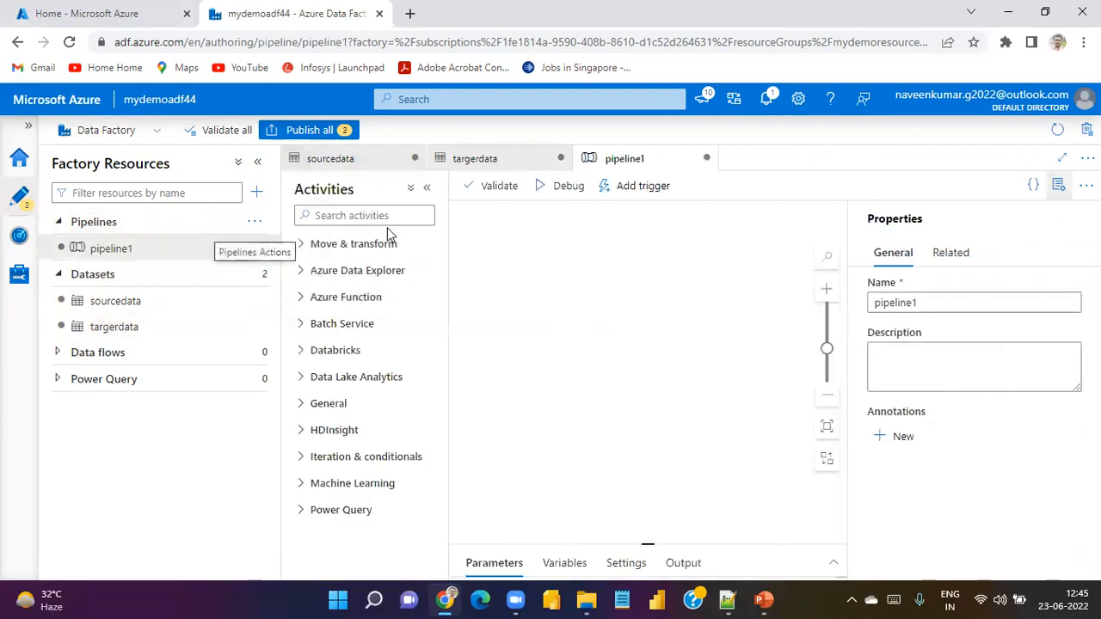
- Examine the available pipeline activity categories, including Azure Data Explorer, Azure Function and Power Query, leaving Move & transform expanded
click(302, 246)
click(303, 246)
click(302, 276)
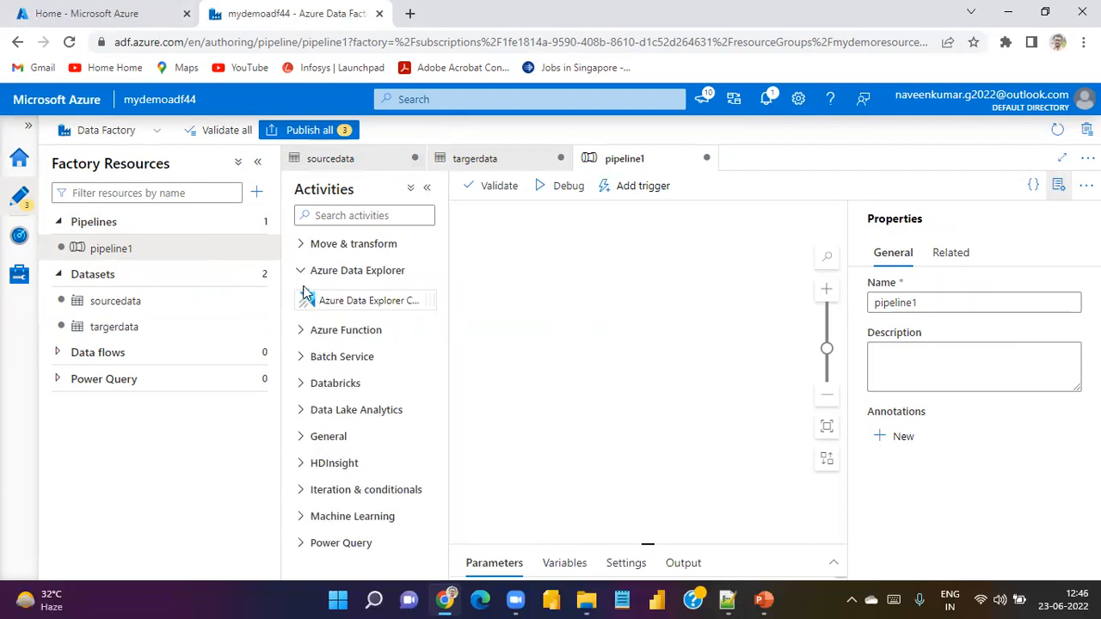
click(304, 277)
click(303, 301)
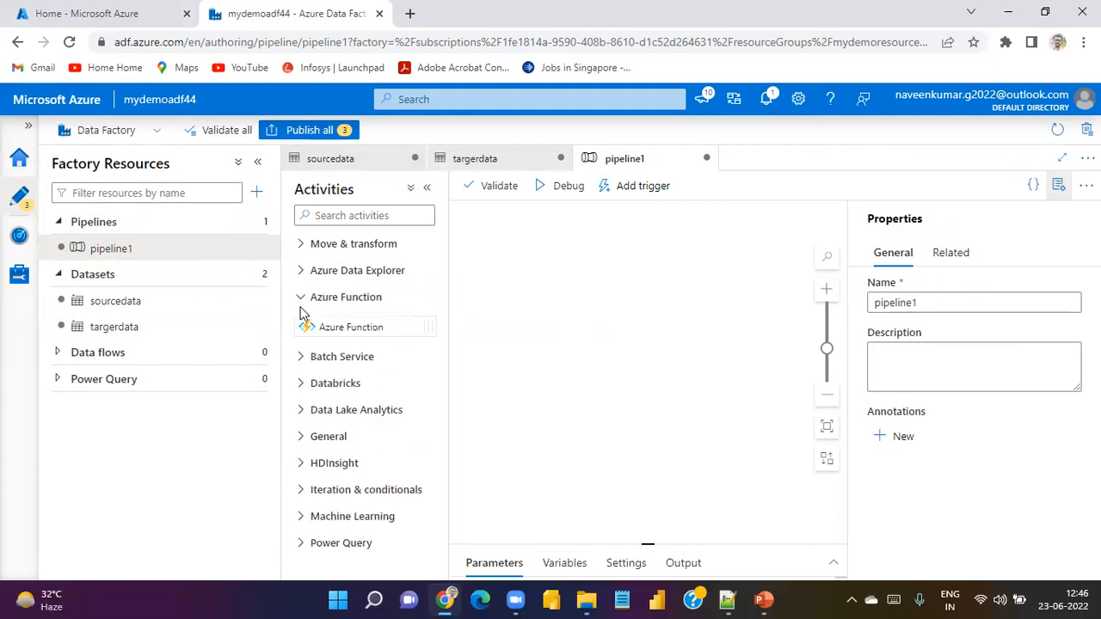
click(303, 297)
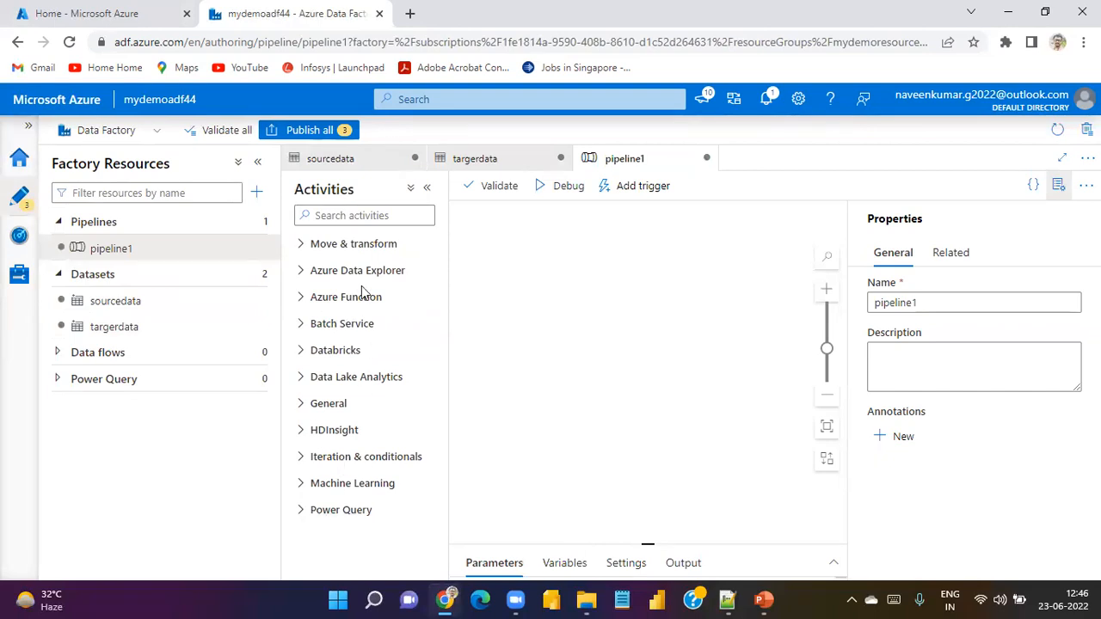
click(302, 243)
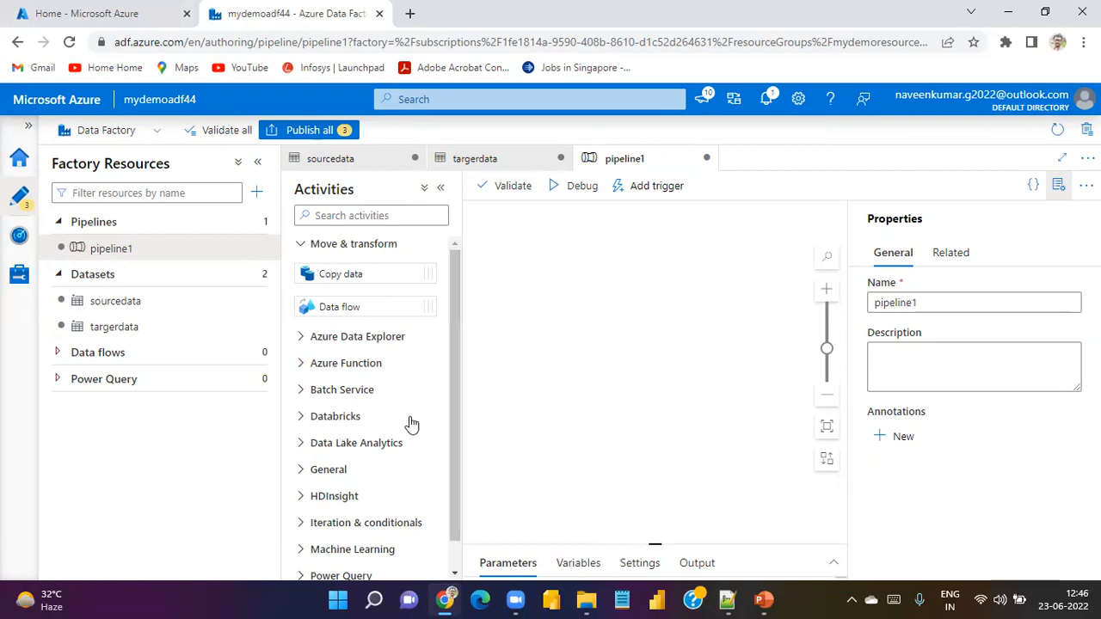
scroll(370, 435, down, 1)
scroll(345, 429, up, 1)
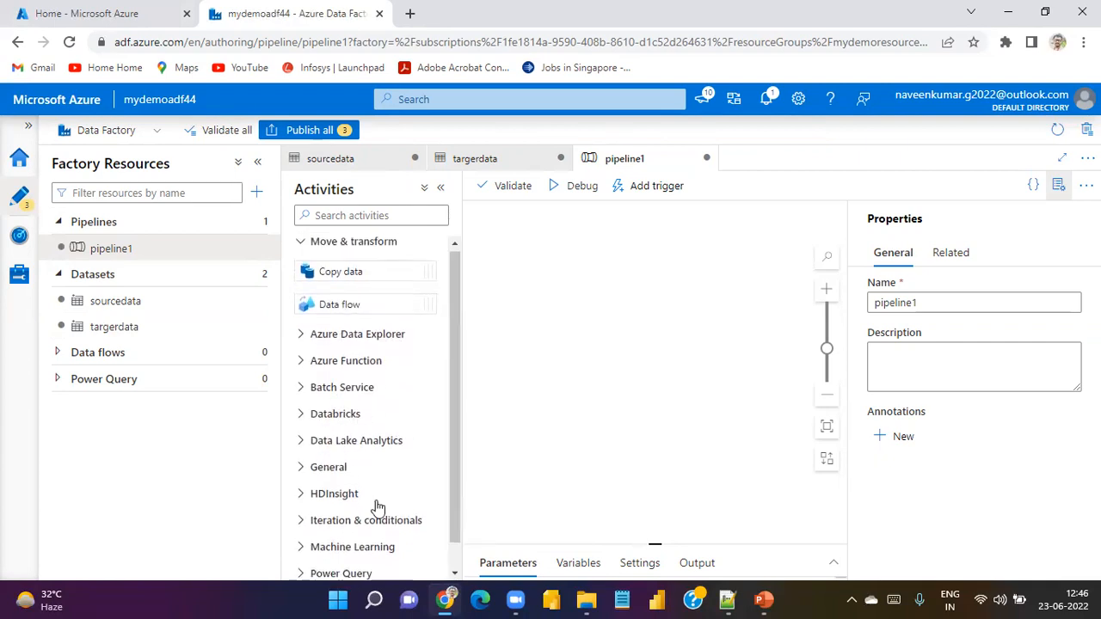
scroll(376, 509, down, 1)
click(321, 547)
scroll(362, 533, down, 1)
scroll(387, 502, up, 2)
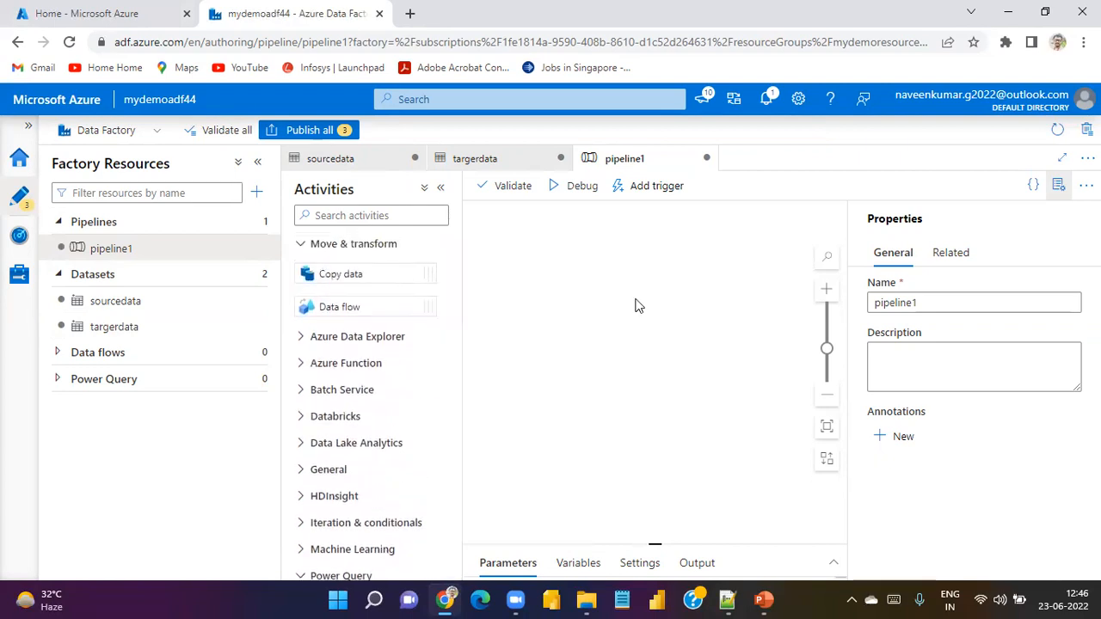
- Copy the pipeline name copu_source_target from the Notepad++ notes and rename the new Data Factory pipeline with it
key(alt+Tab)
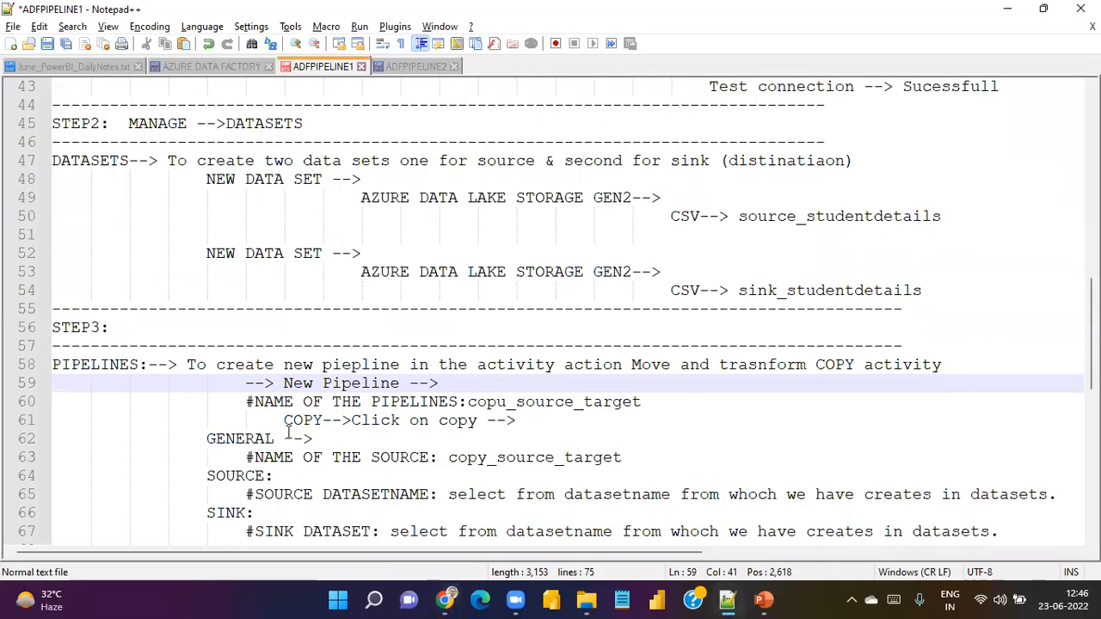
drag(468, 402, 666, 402)
key(ctrl+c)
key(alt+Tab)
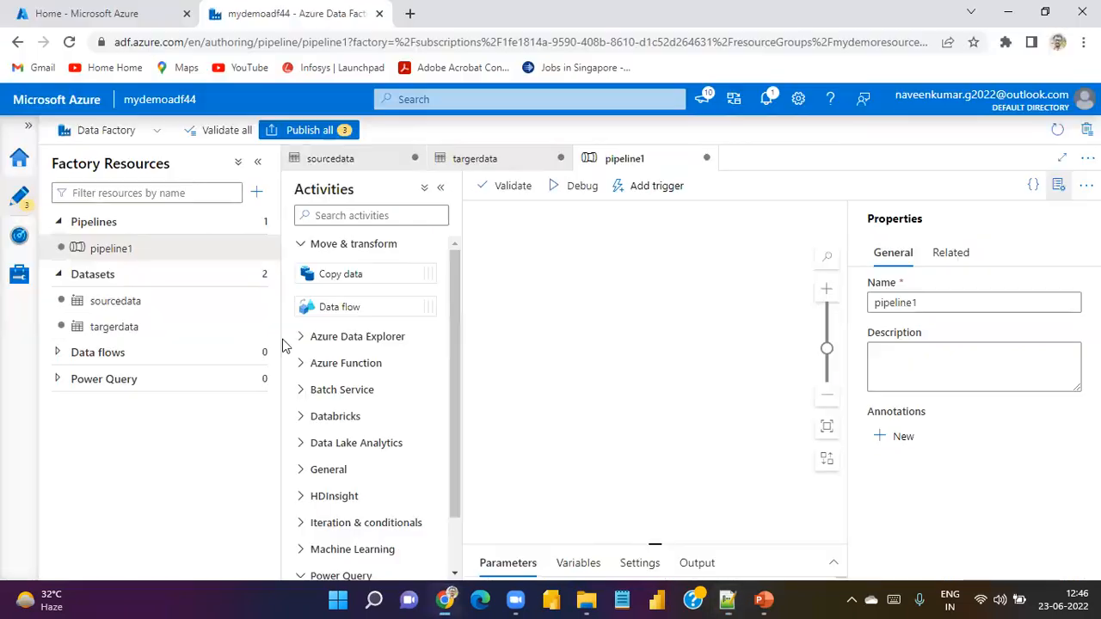
double_click(897, 301)
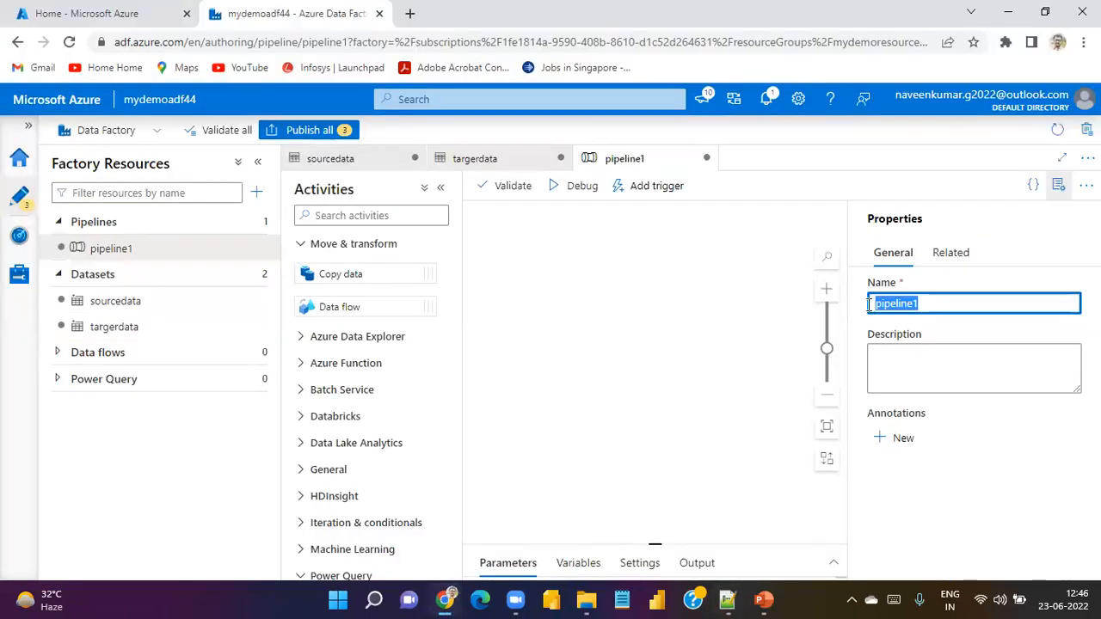
key(ctrl+v)
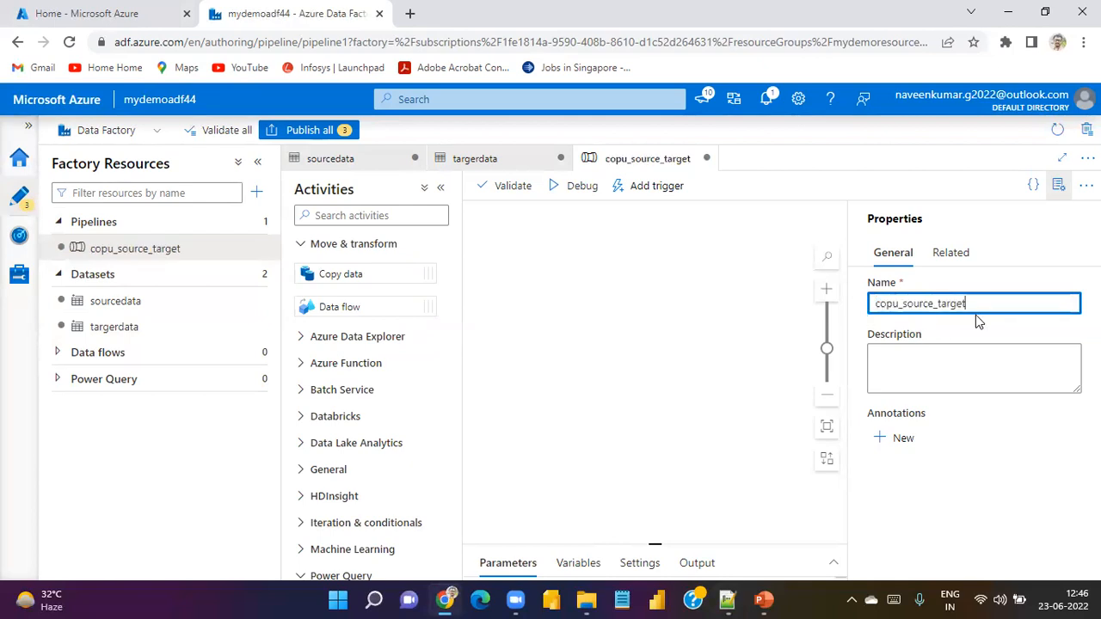
- Add a Copy data activity to the pipeline canvas, hide the pipeline properties and enlarge the activity's settings area
drag(370, 276, 594, 265)
click(640, 377)
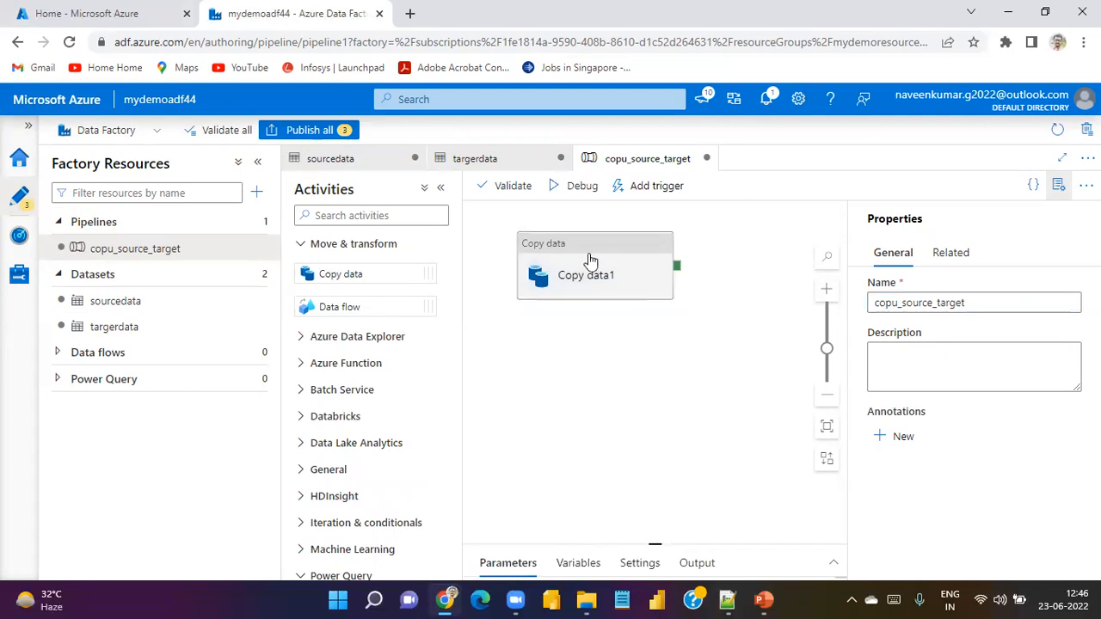
click(602, 282)
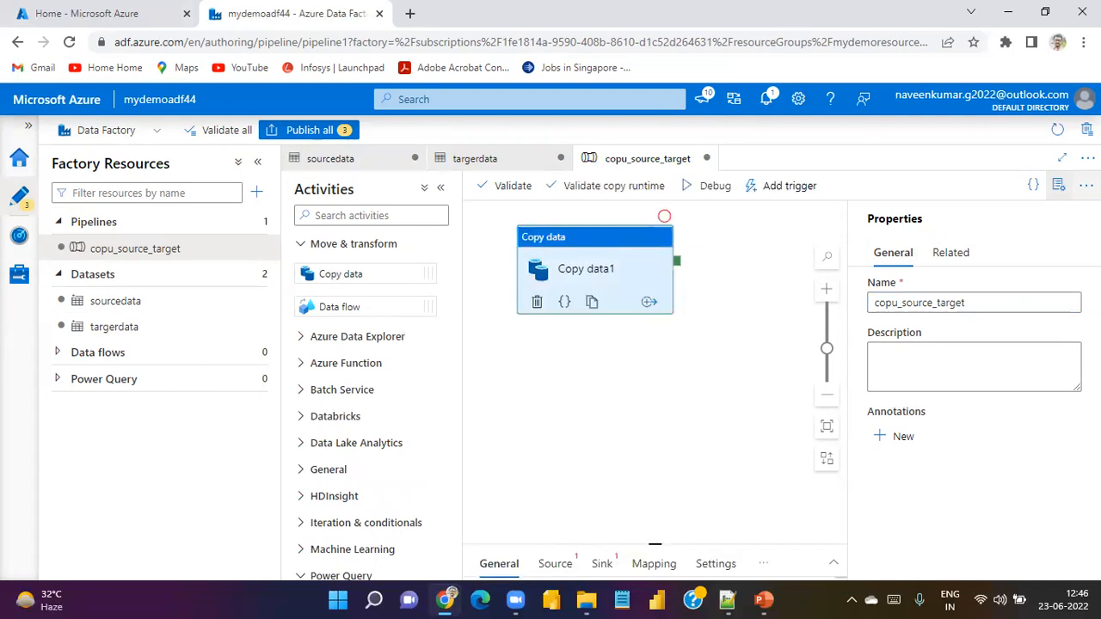
click(1058, 188)
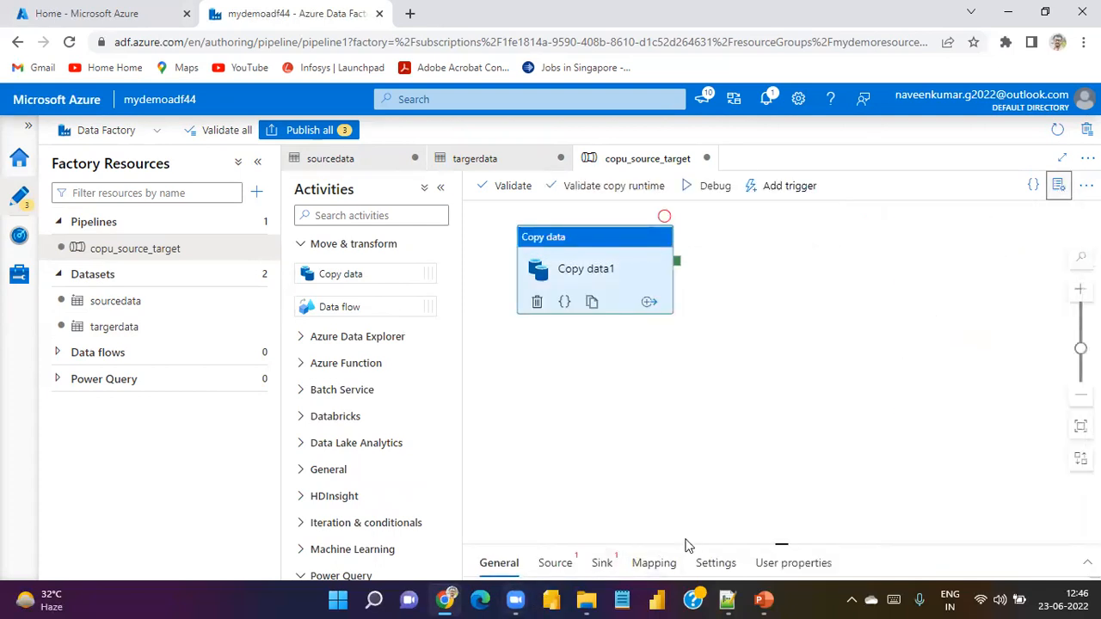
drag(687, 533, 684, 362)
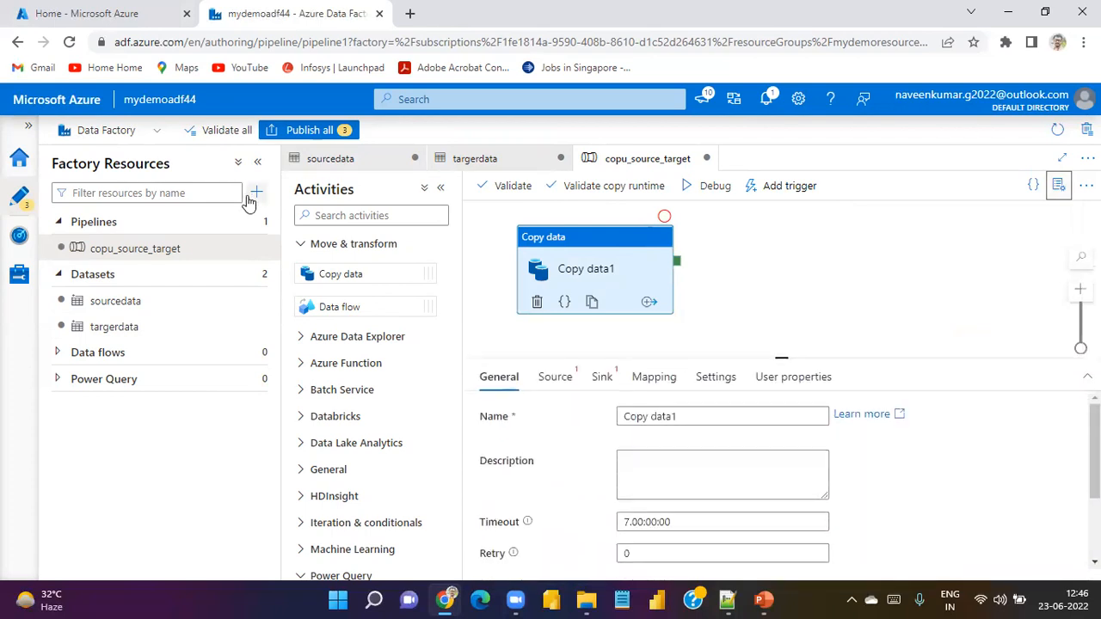
- Collapse the factory resources and rename the Copy data activity as copy_source_target
click(257, 162)
click(439, 416)
drag(467, 416, 378, 420)
key(ctrl+v)
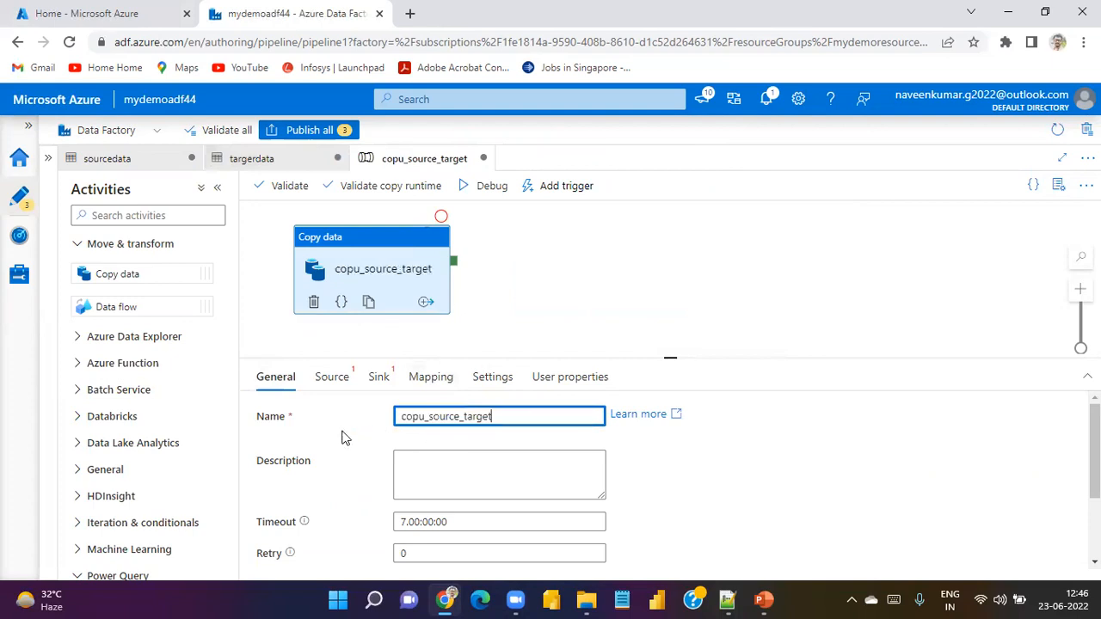
click(423, 417)
key(BackSpace)
text(y)
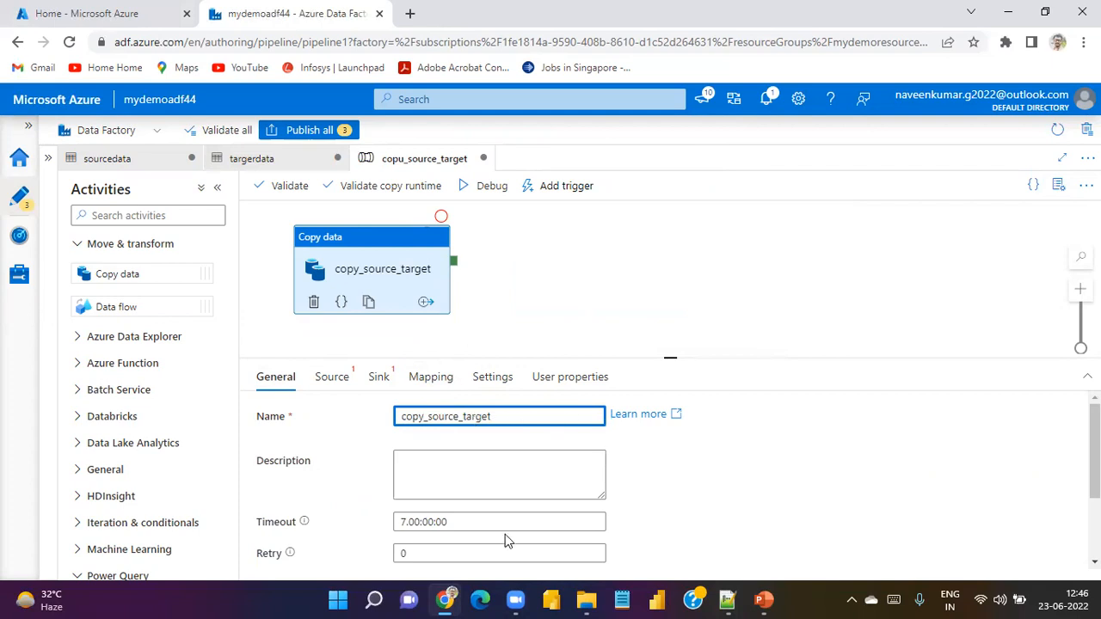
- Set the copy activity's source dataset to sourcedata and review the remaining source options
click(332, 383)
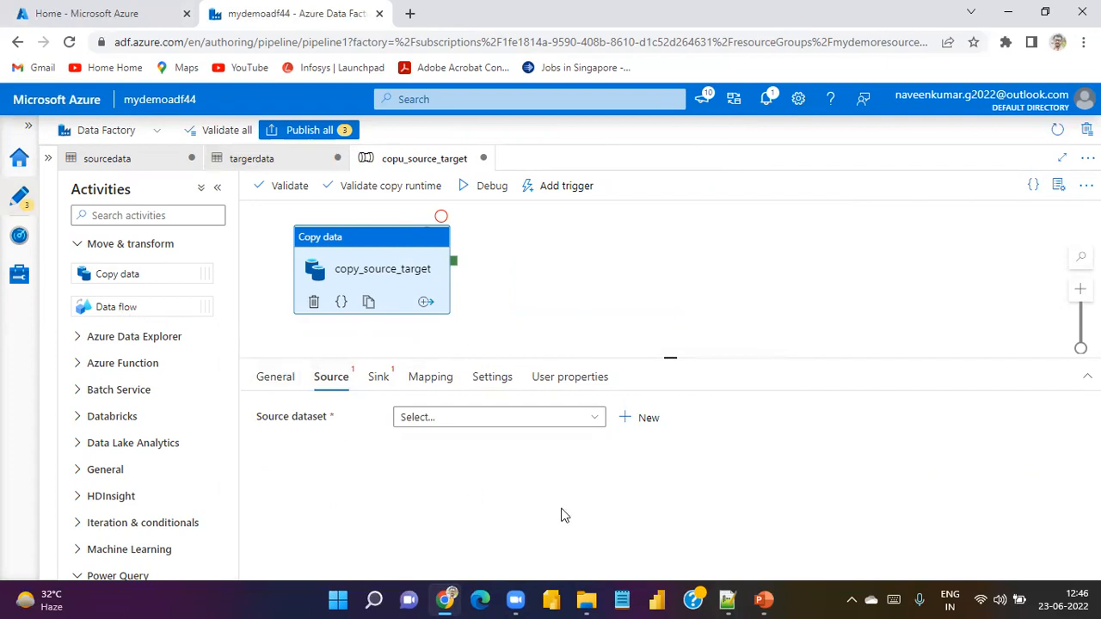
click(595, 423)
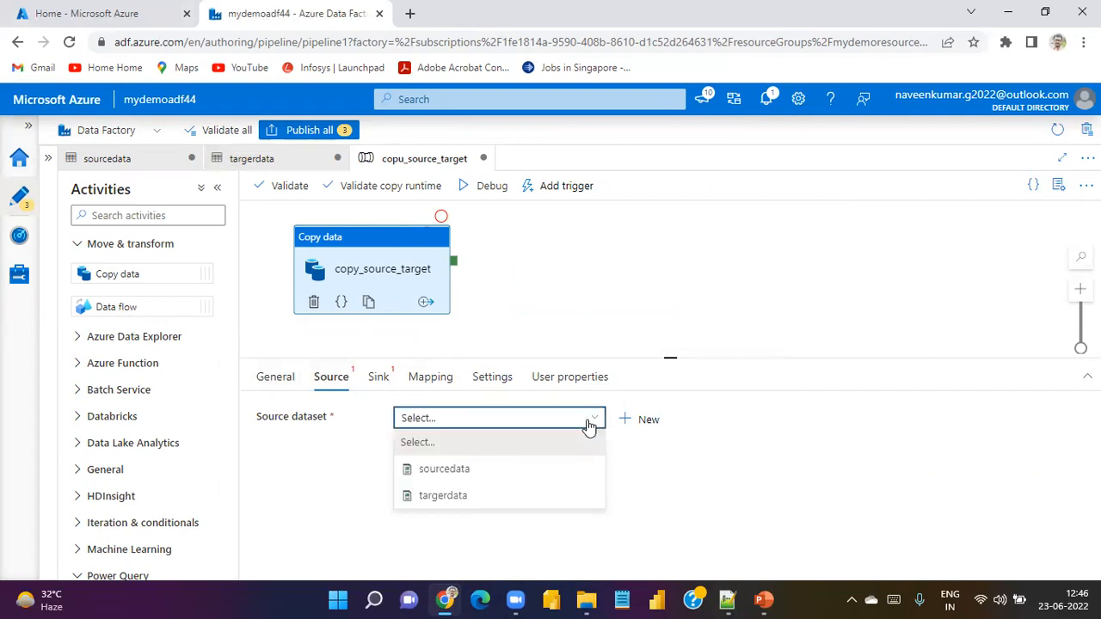
click(501, 478)
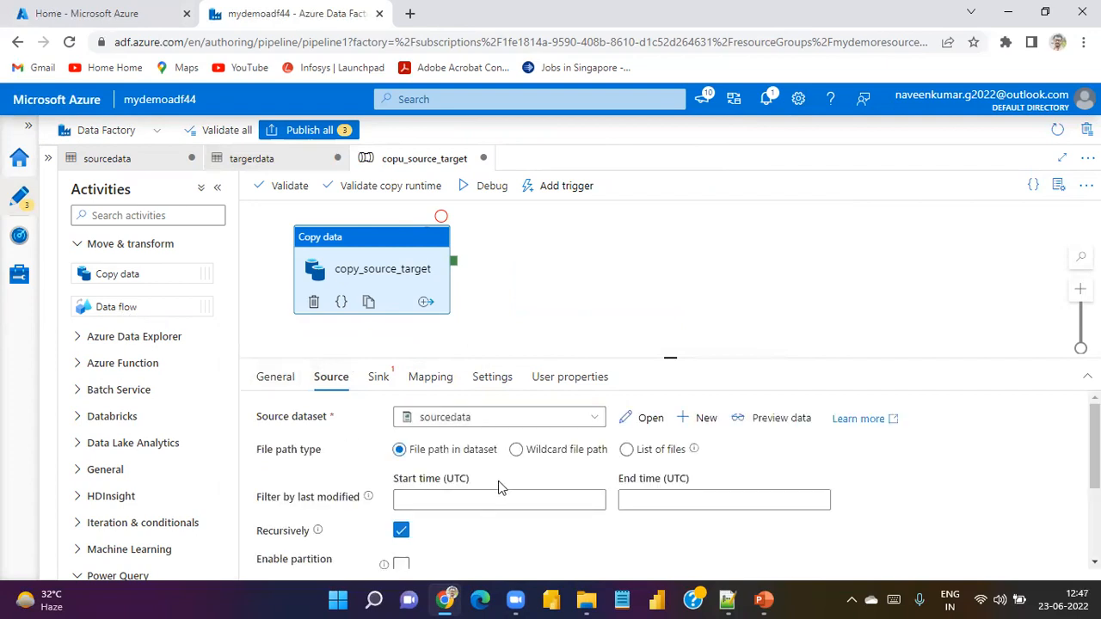
scroll(464, 508, down, 1)
scroll(461, 508, down, 3)
scroll(457, 504, up, 4)
scroll(455, 505, down, 4)
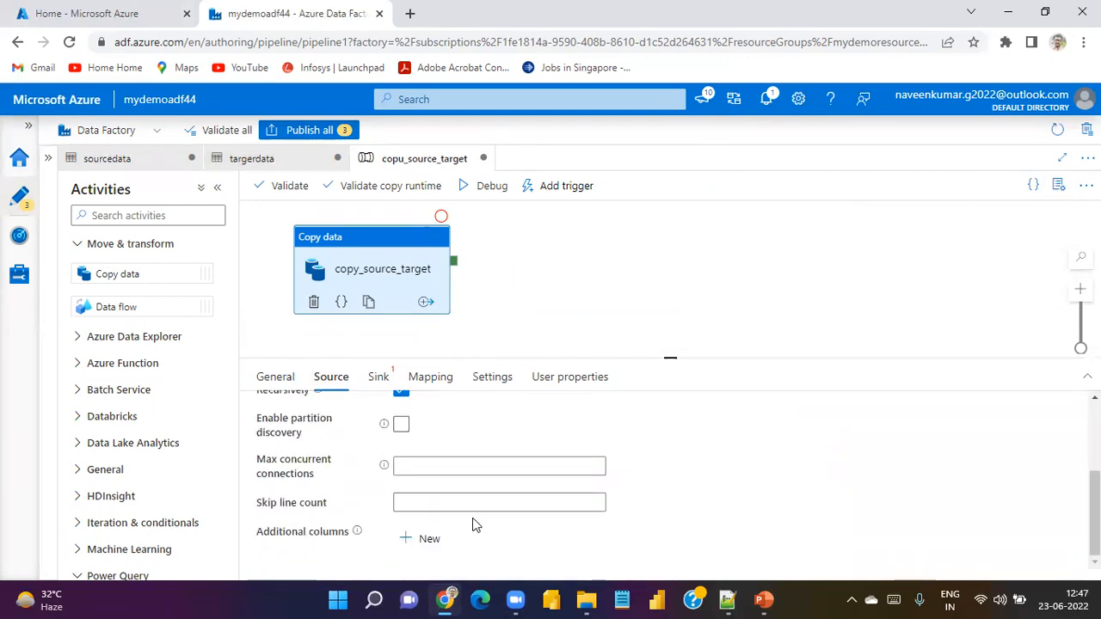
scroll(459, 516, up, 5)
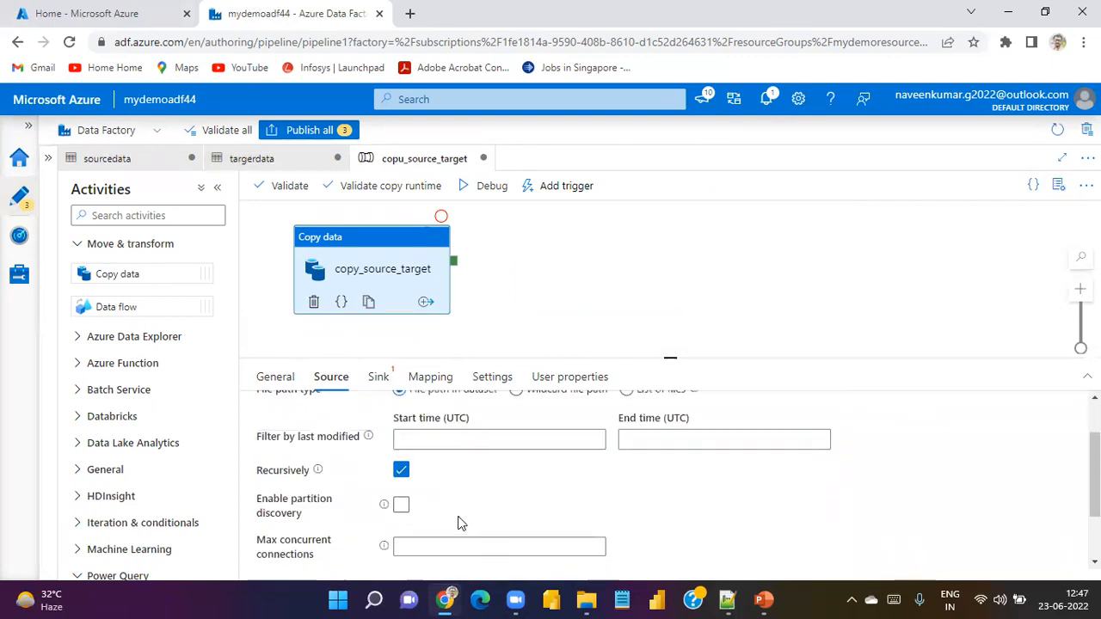
- Set the copy activity's sink dataset to targerdata and open its mapping settings
click(379, 379)
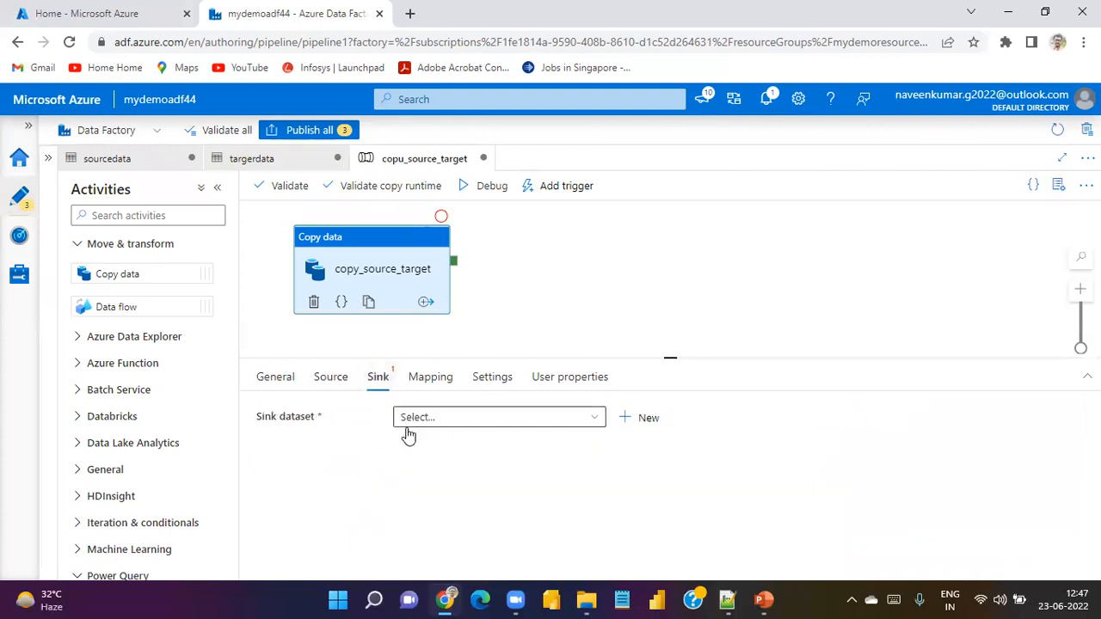
click(590, 420)
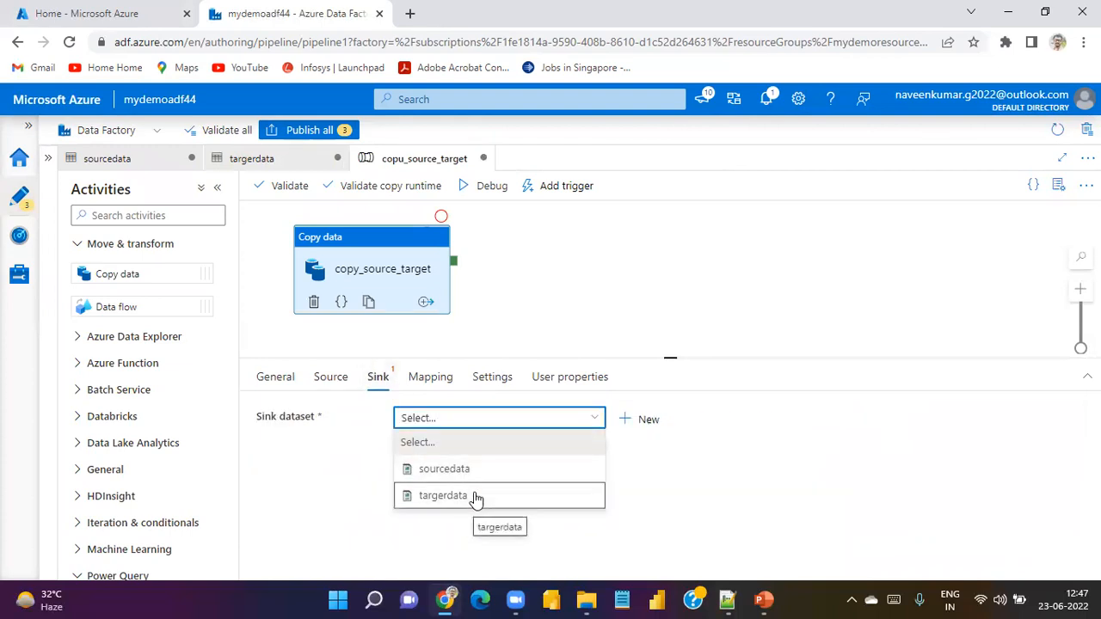
click(476, 498)
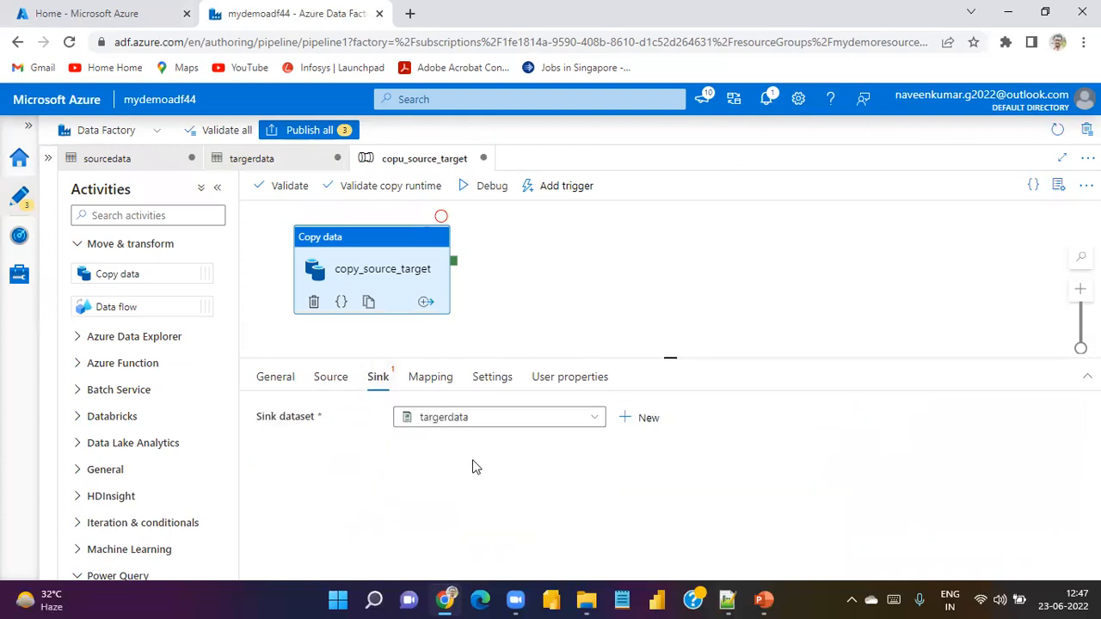
click(437, 383)
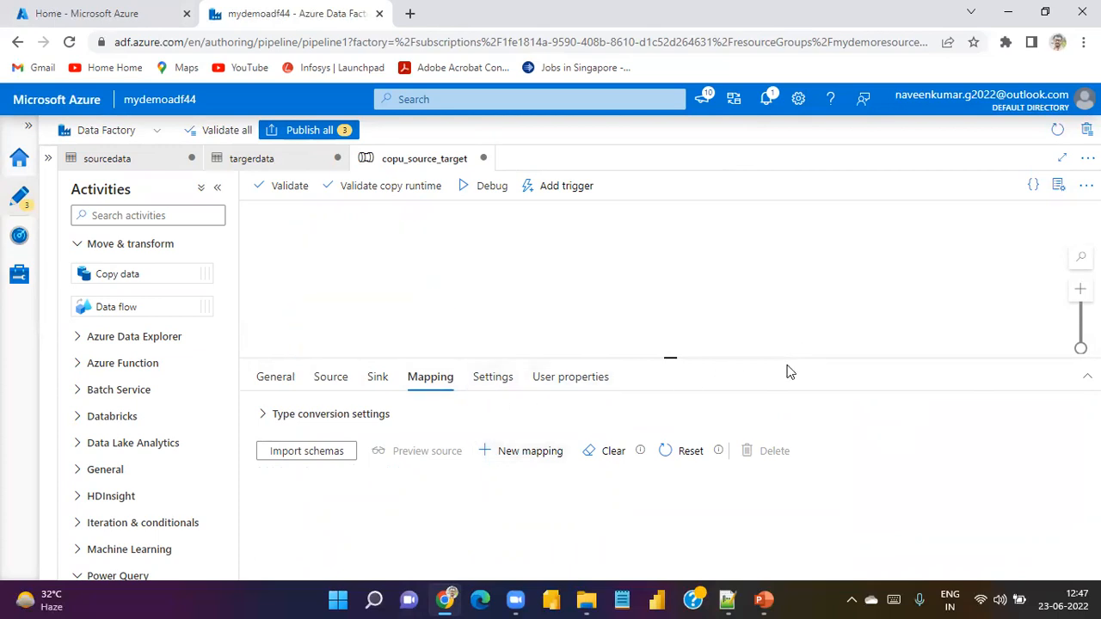
- Correct the pipeline name to copy_source_target in its properties and check the copy activity's general settings
click(1058, 185)
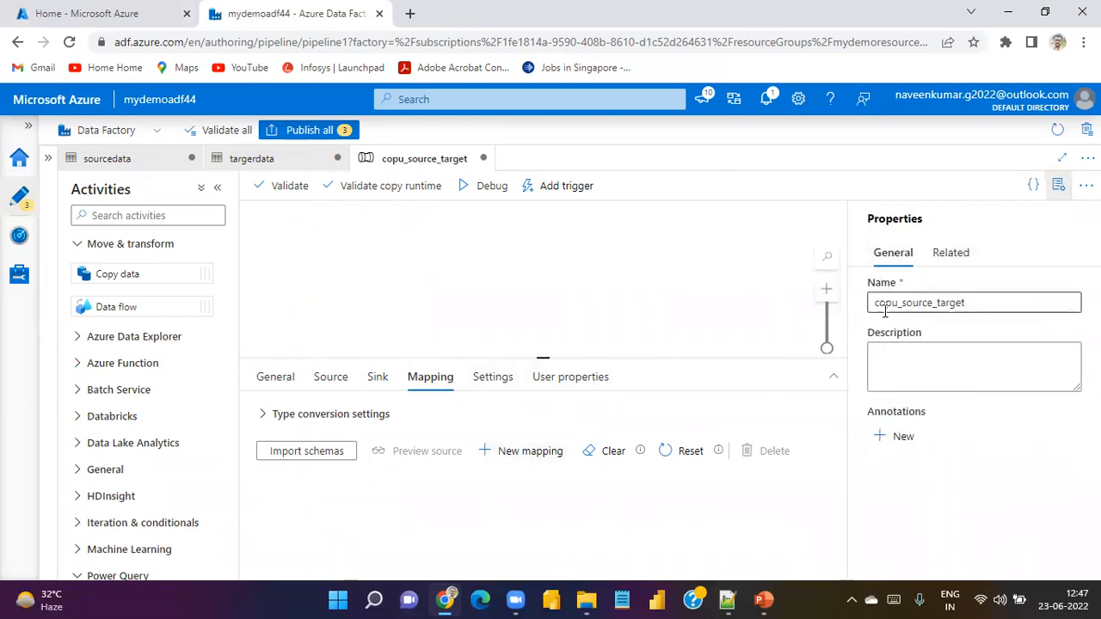
click(899, 303)
key(BackSpace)
text(y)
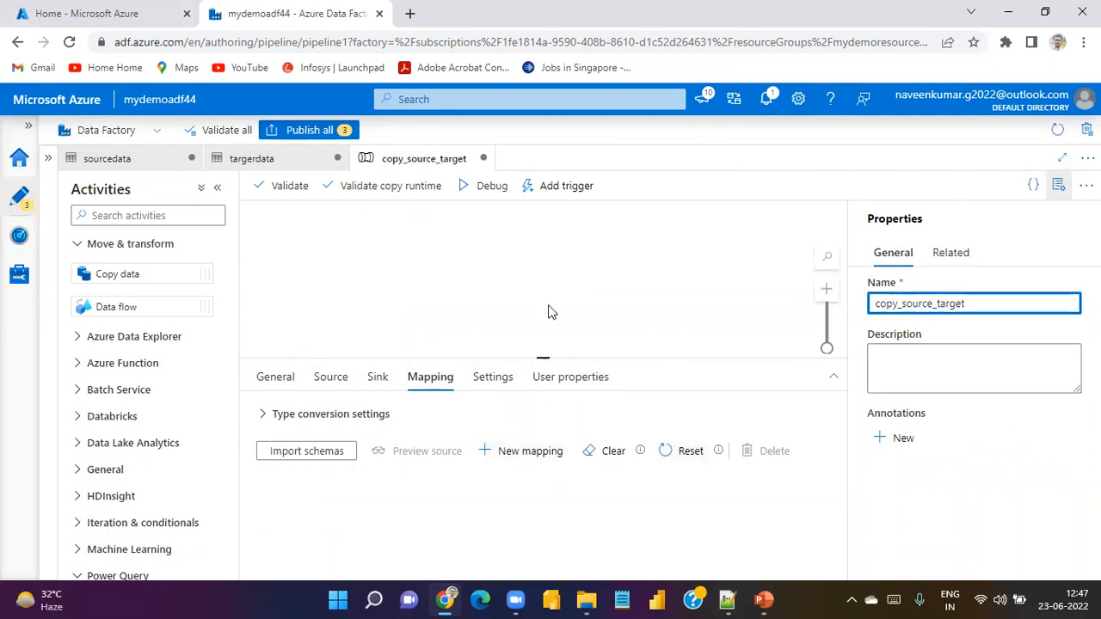
click(276, 381)
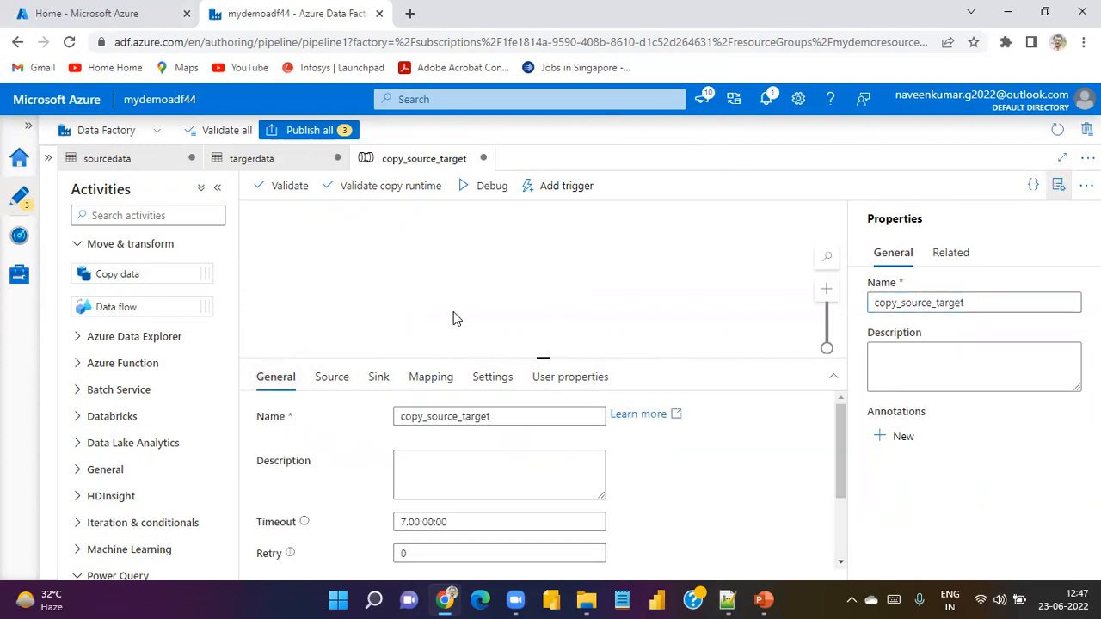
- Publish the pending copy_source_target pipeline together with the sourcedata and targerdata datasets
click(686, 305)
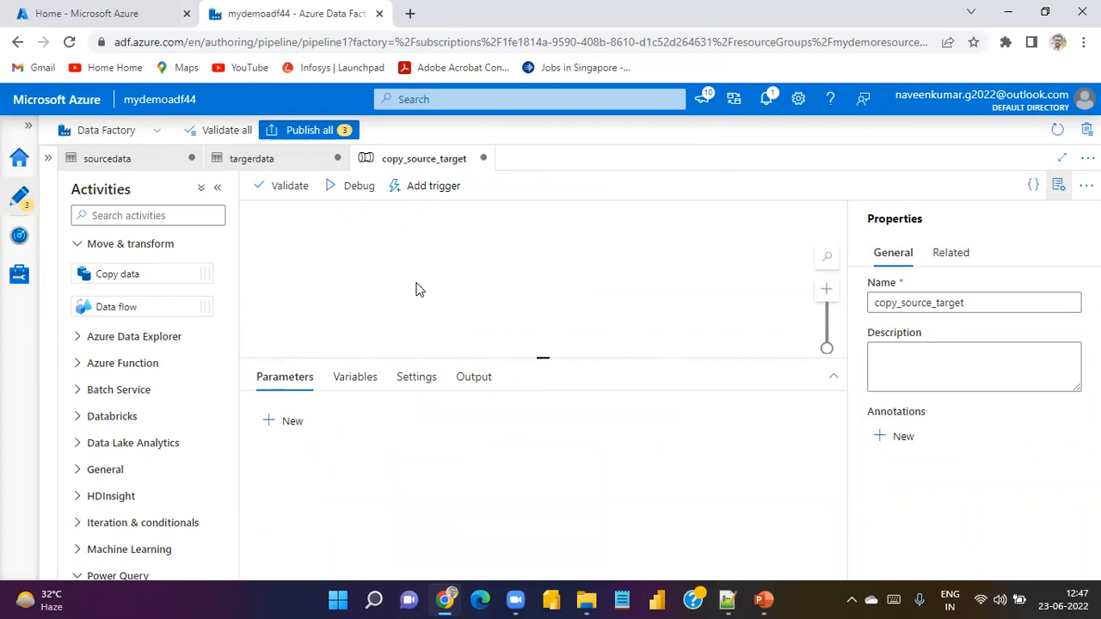
drag(825, 349, 805, 355)
drag(541, 359, 541, 498)
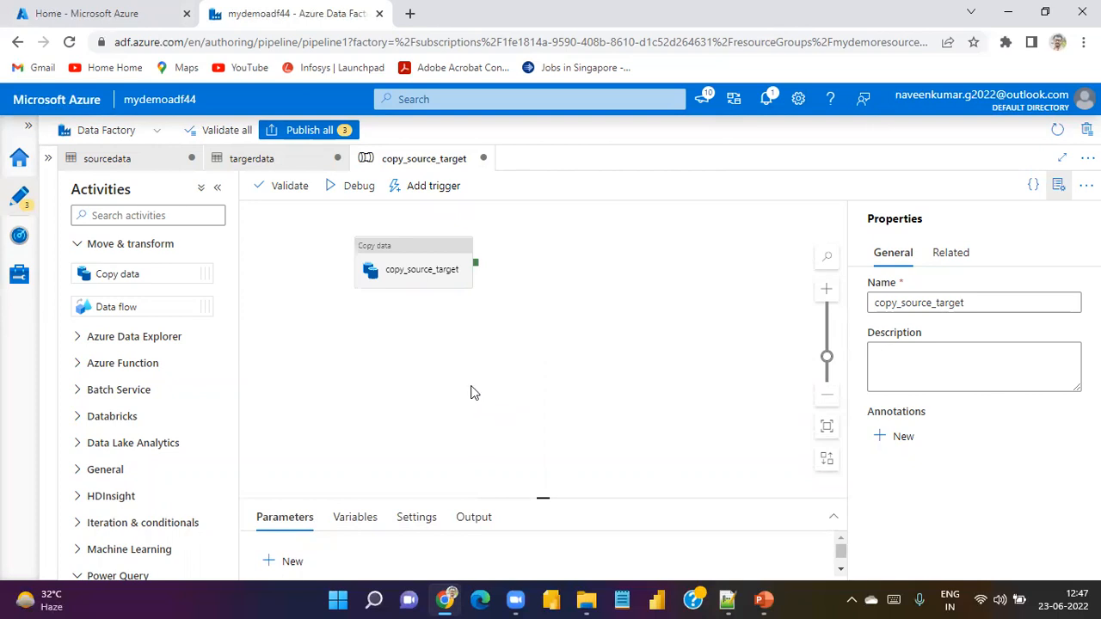
click(418, 255)
click(481, 368)
click(308, 133)
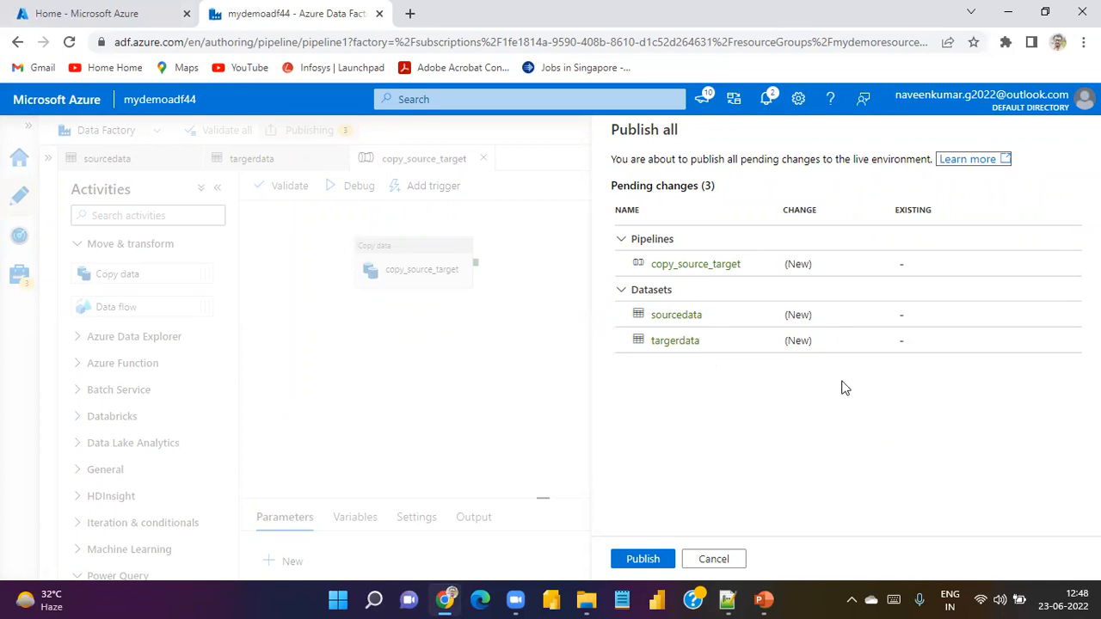
click(643, 560)
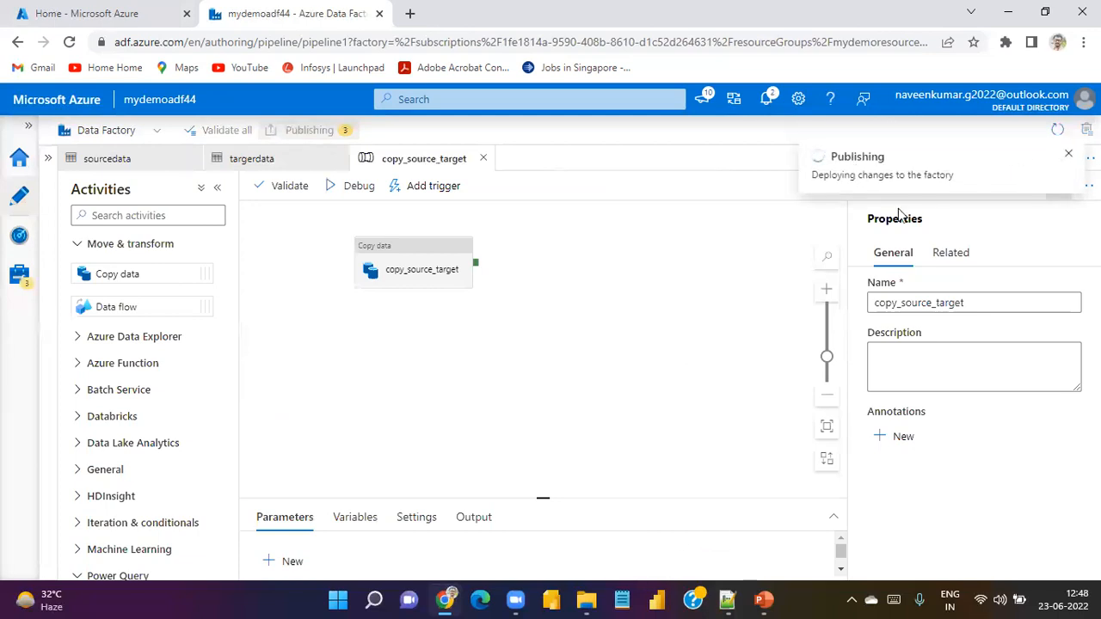
- Switch to the Azure portal and check the contents of the sourcestorage and targetstorage containers in demodatalakegen44
click(86, 13)
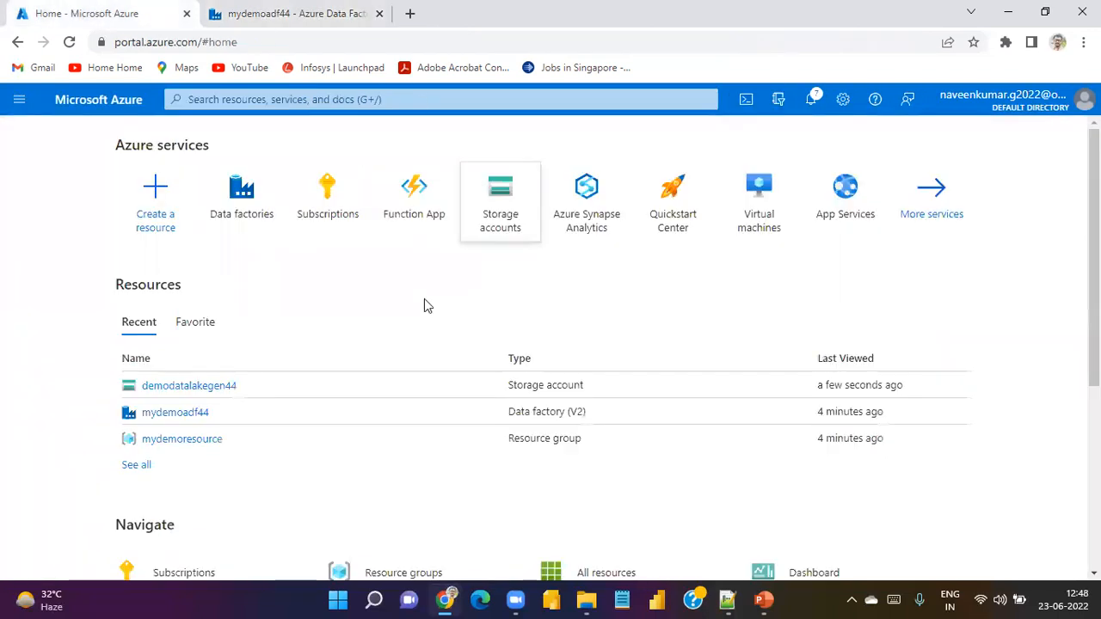
click(190, 393)
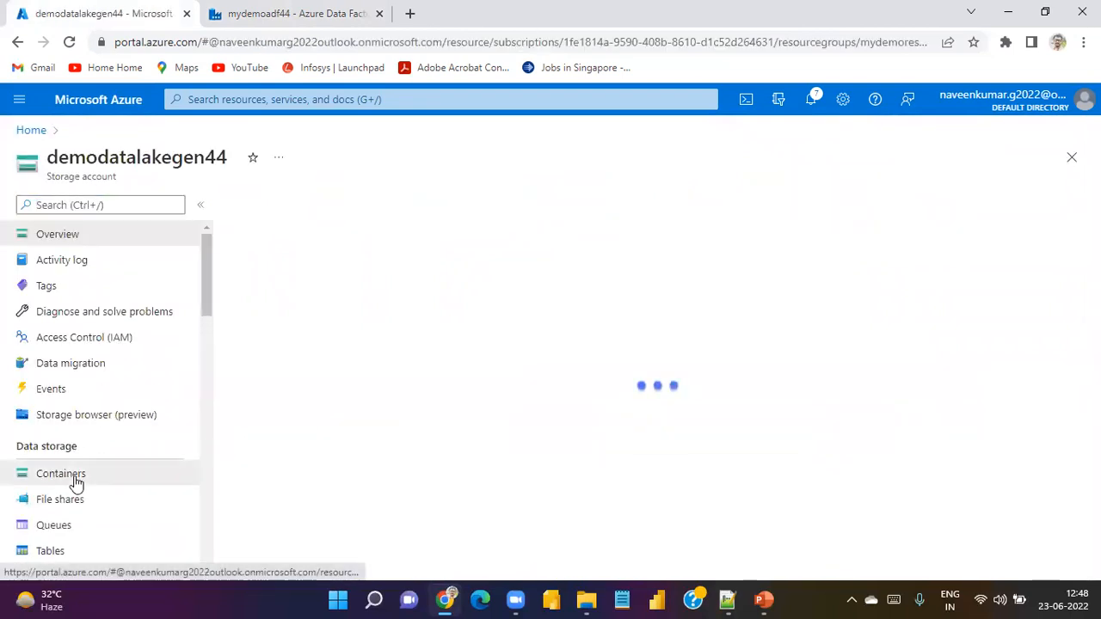
click(69, 476)
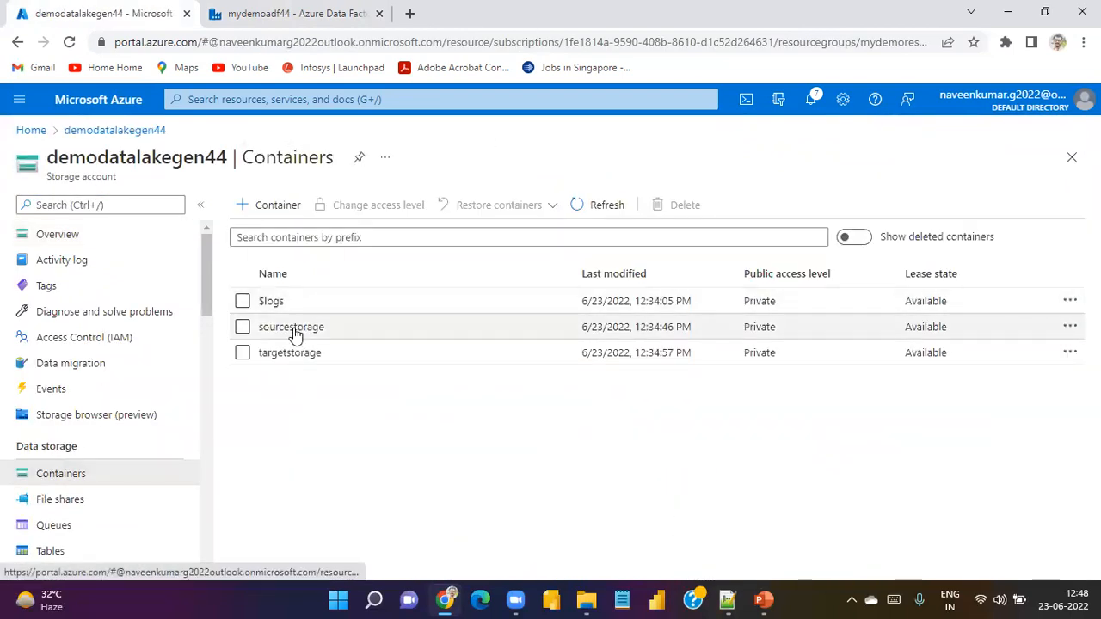
click(306, 325)
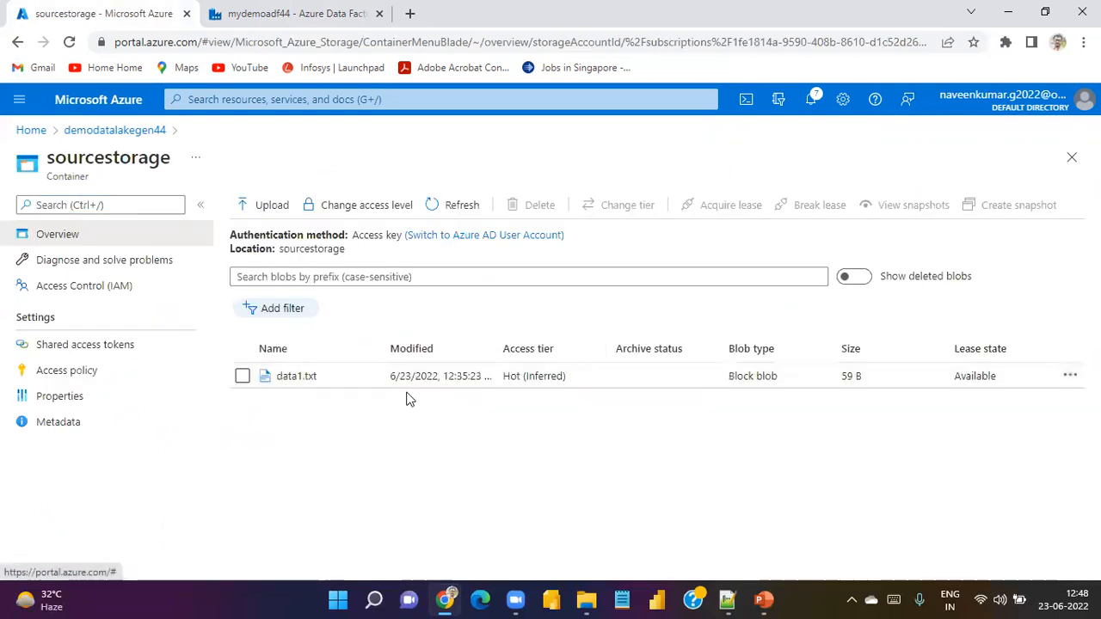
click(1072, 157)
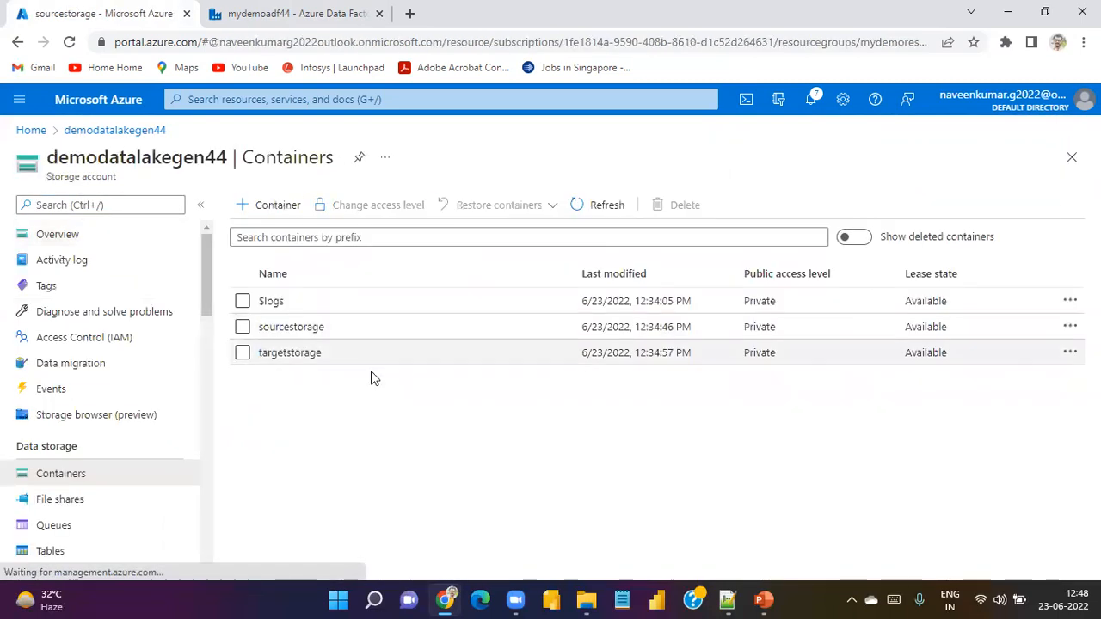
click(306, 353)
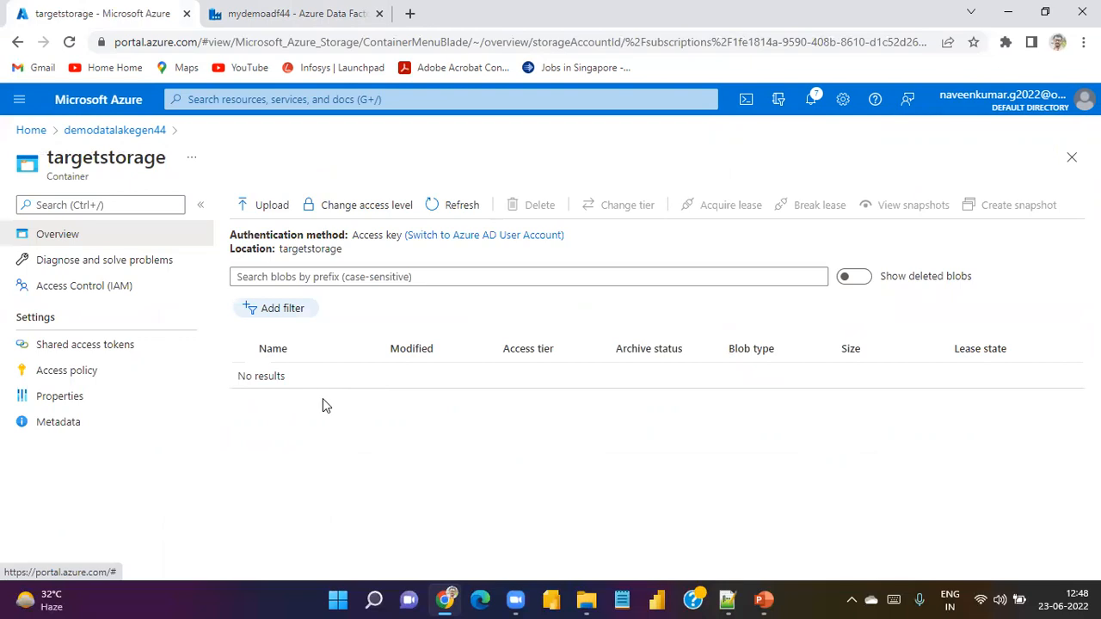
- Switch back to Data Factory mydemoadf44 and run the copy_source_target pipeline immediately with its last published configuration
click(296, 13)
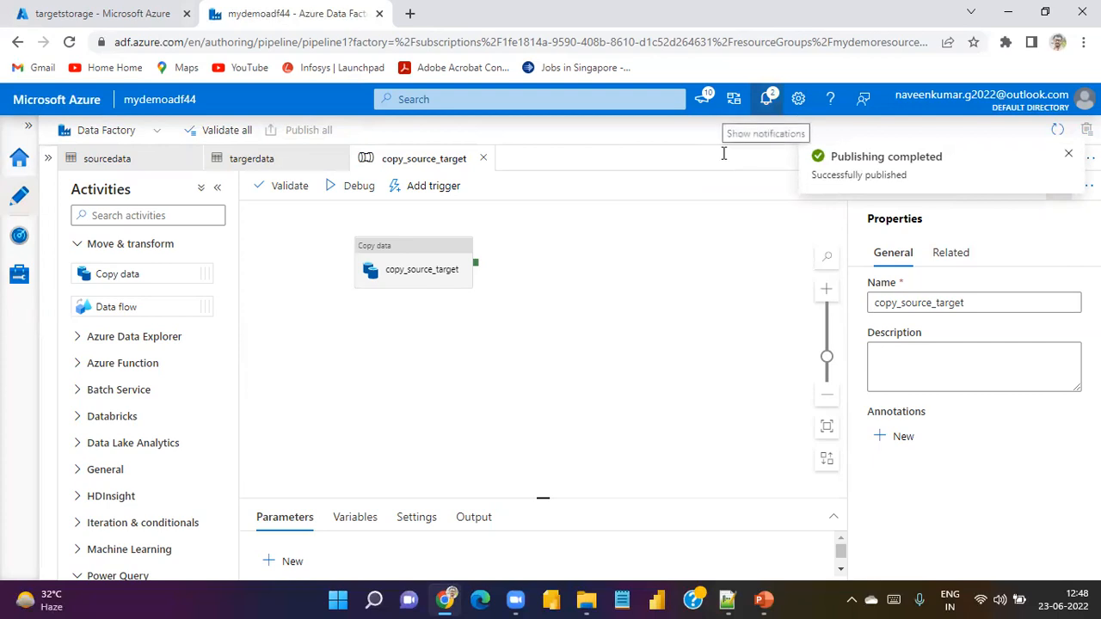
scroll(356, 211, up, 2)
scroll(465, 281, down, 1)
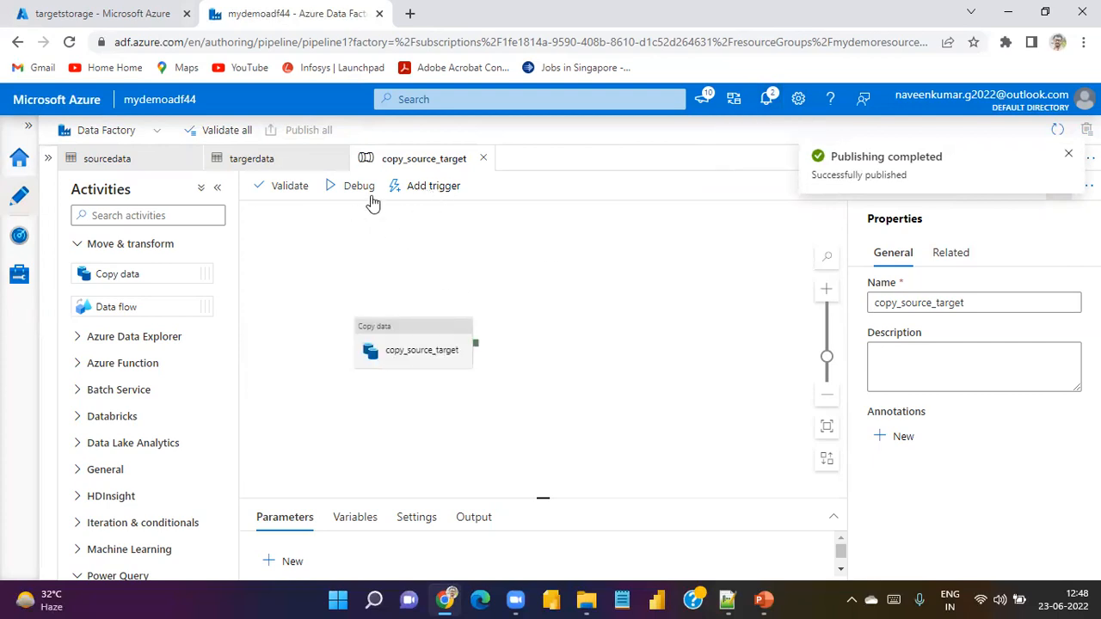
click(429, 193)
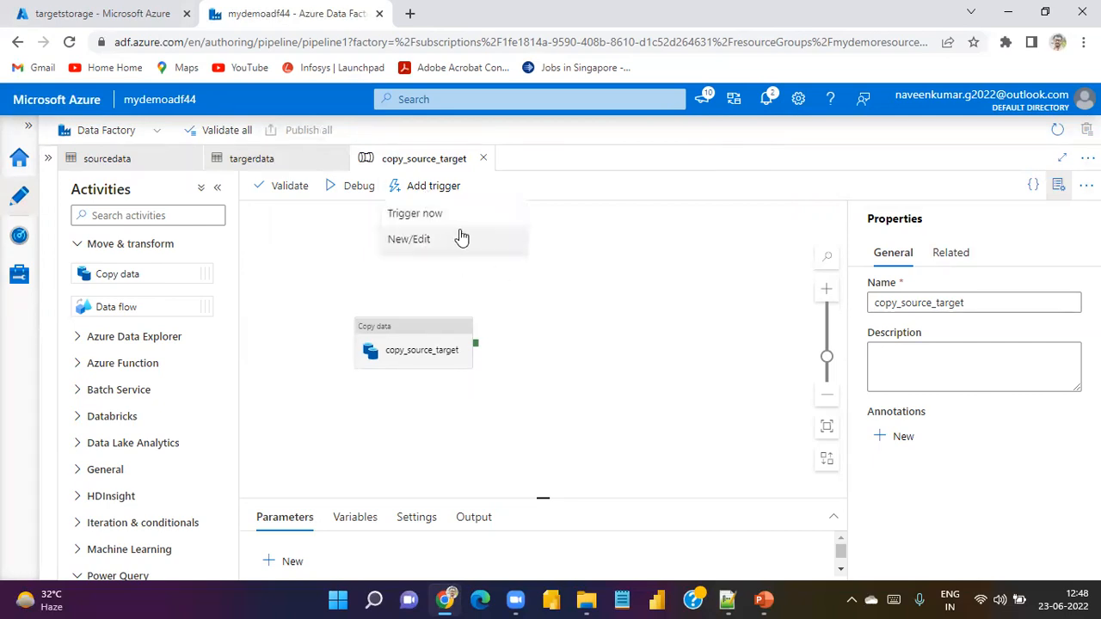
click(435, 214)
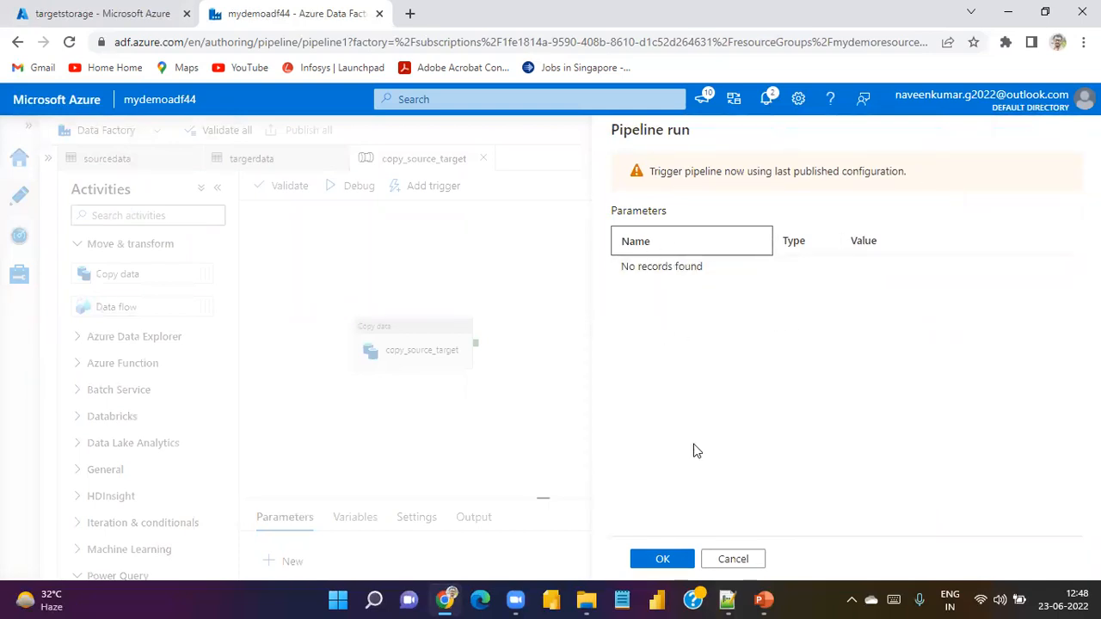
click(667, 560)
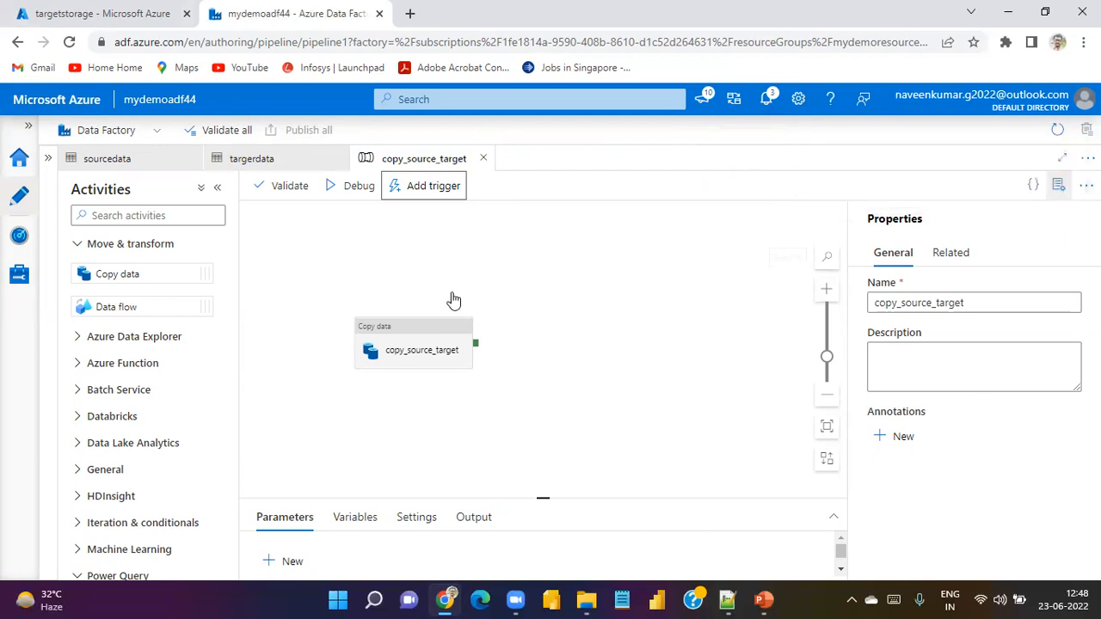
- Check the run status of the copy_source_target pipeline in the notifications
click(767, 99)
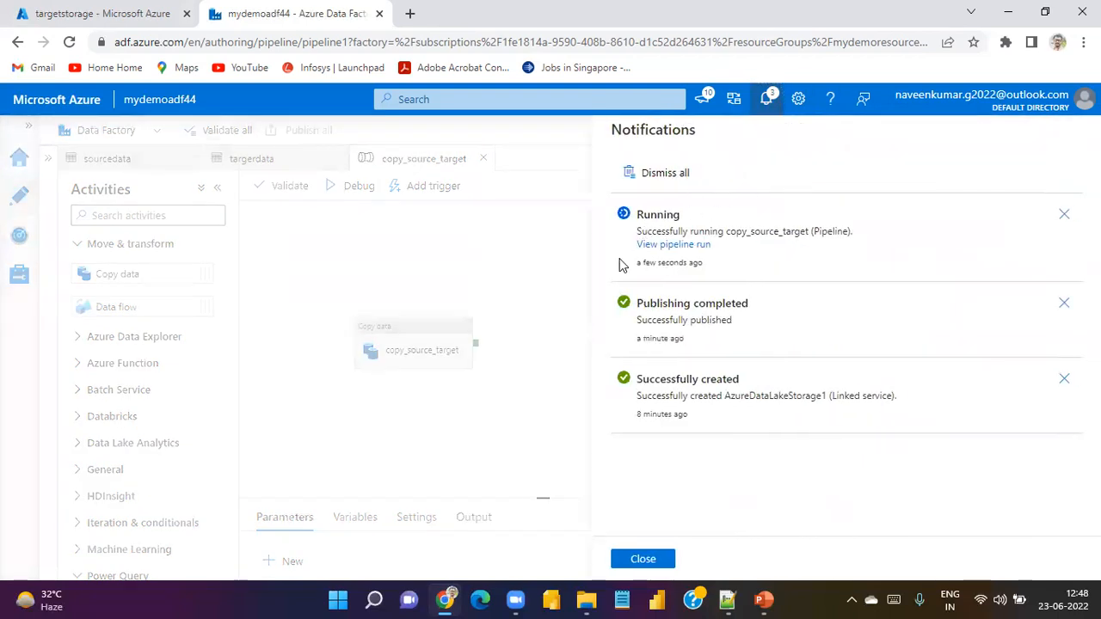
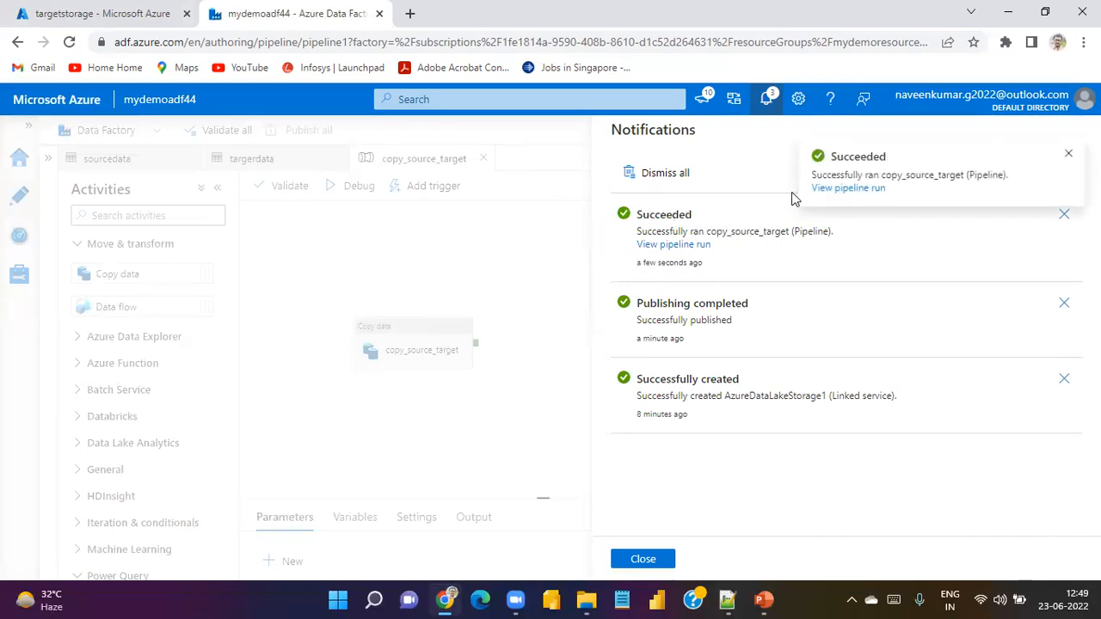
click(766, 99)
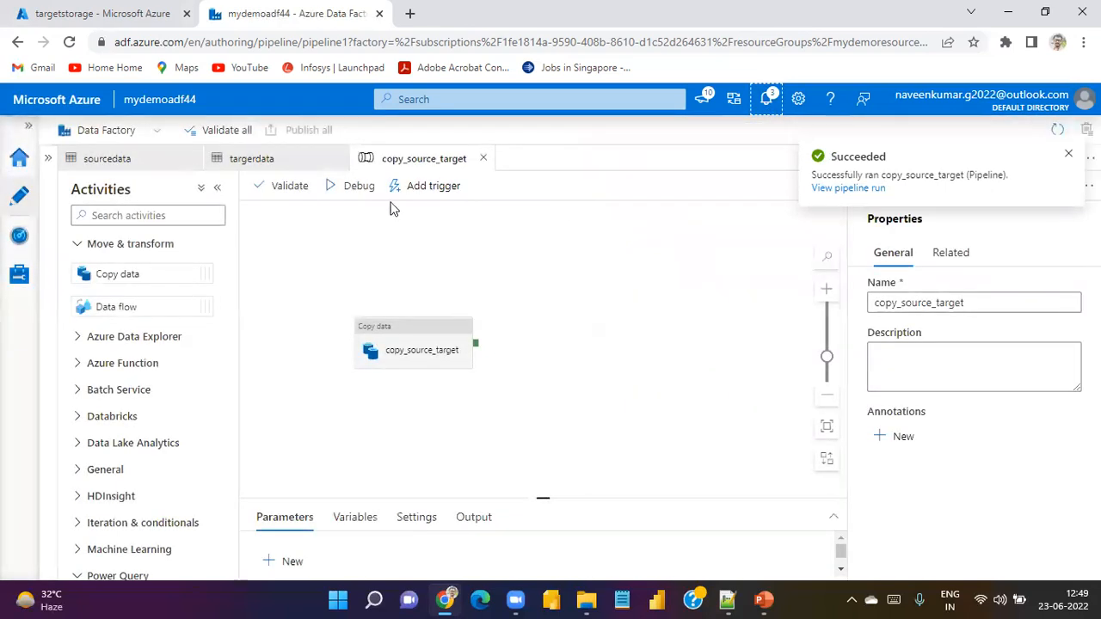
click(654, 300)
- Switch to the Azure portal and review the contents of data1.txt in the targetstorage container of demodatalakegen44
click(105, 13)
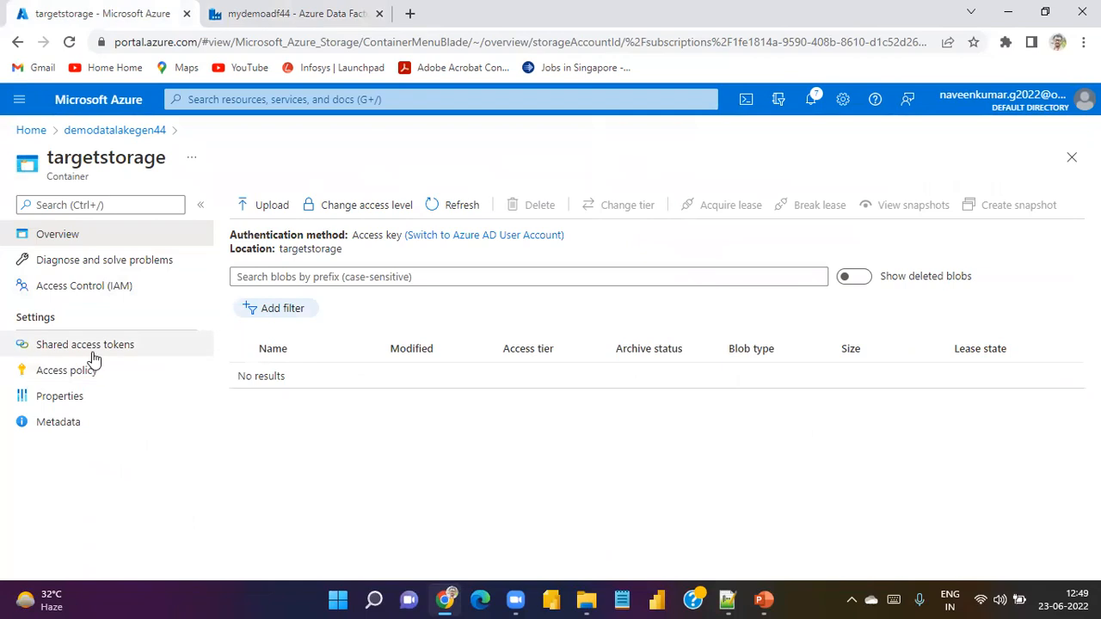
click(106, 131)
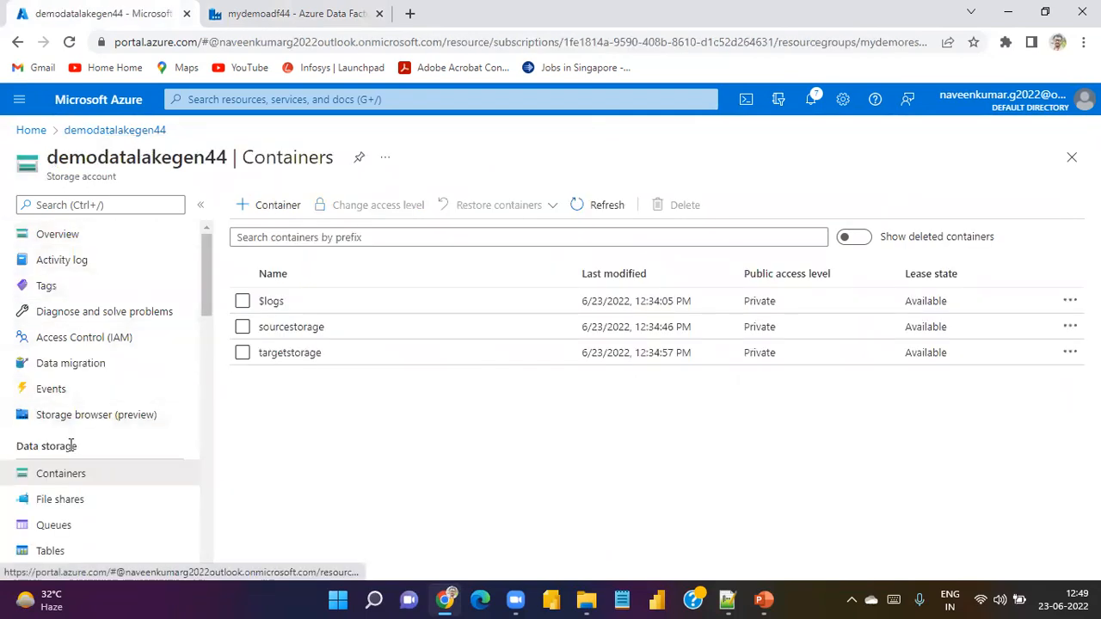
click(327, 360)
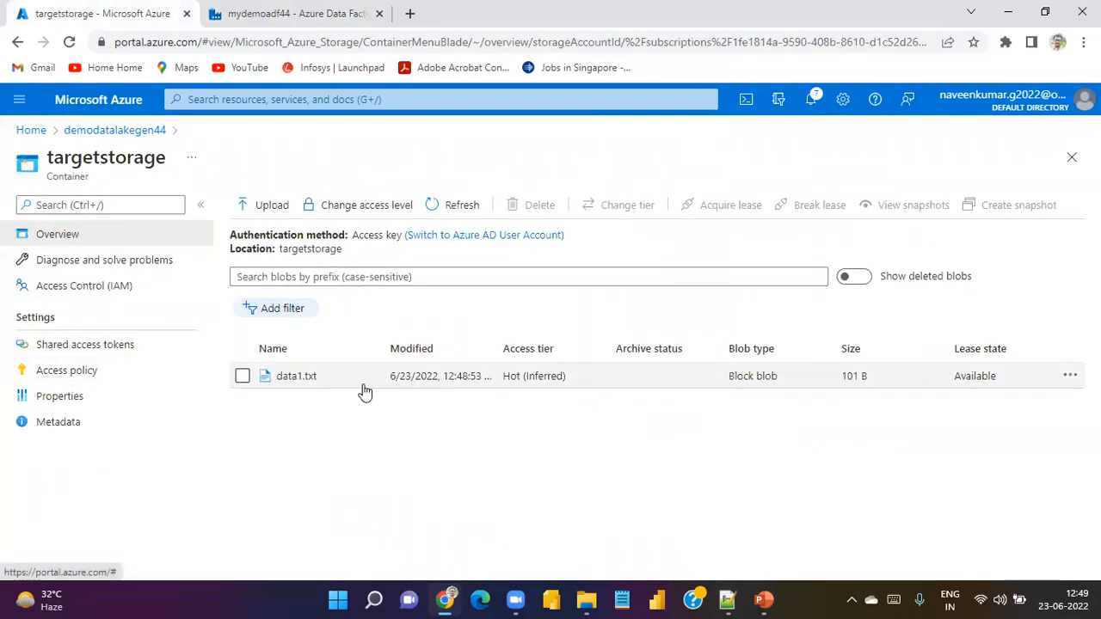
click(1072, 376)
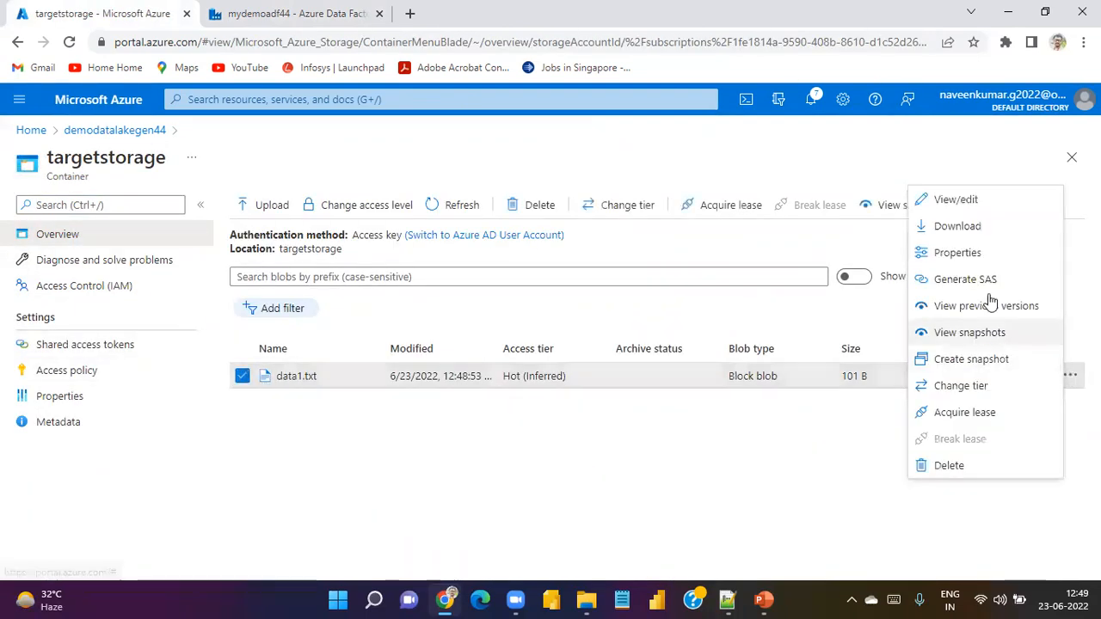
click(983, 208)
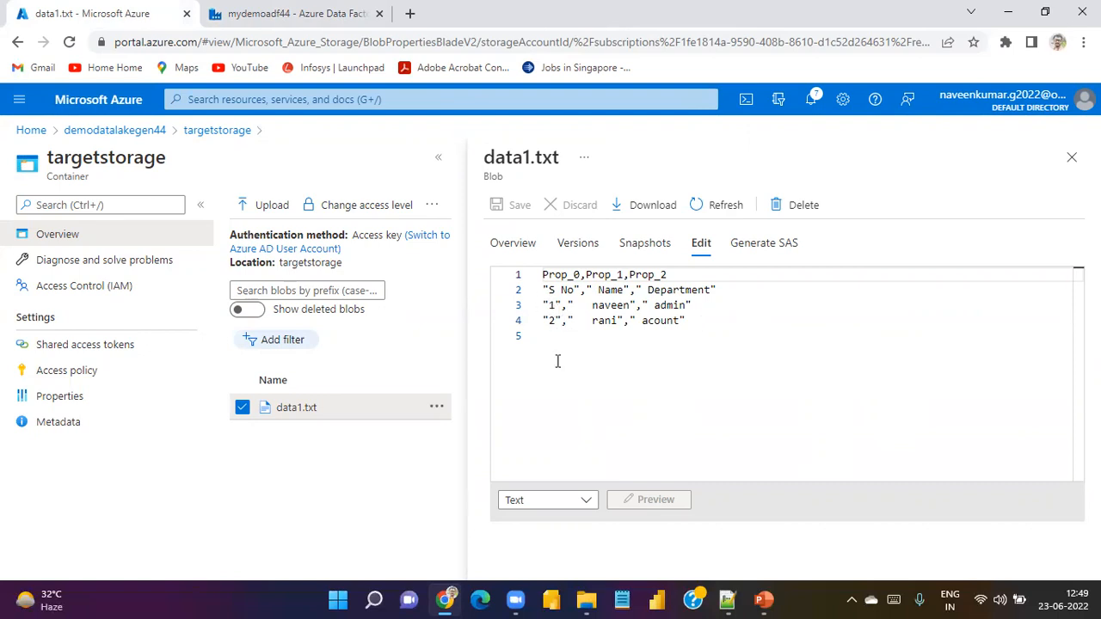
click(1071, 165)
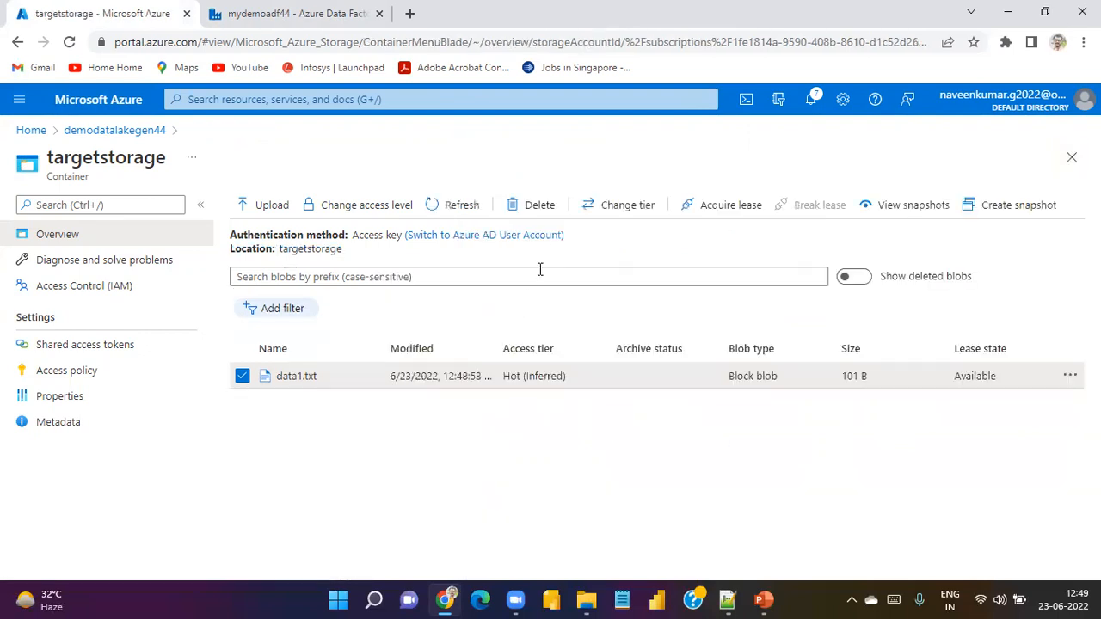
- Return the Azure portal to its home page and open the linked services list in Data Factory mydemoadf44
click(31, 130)
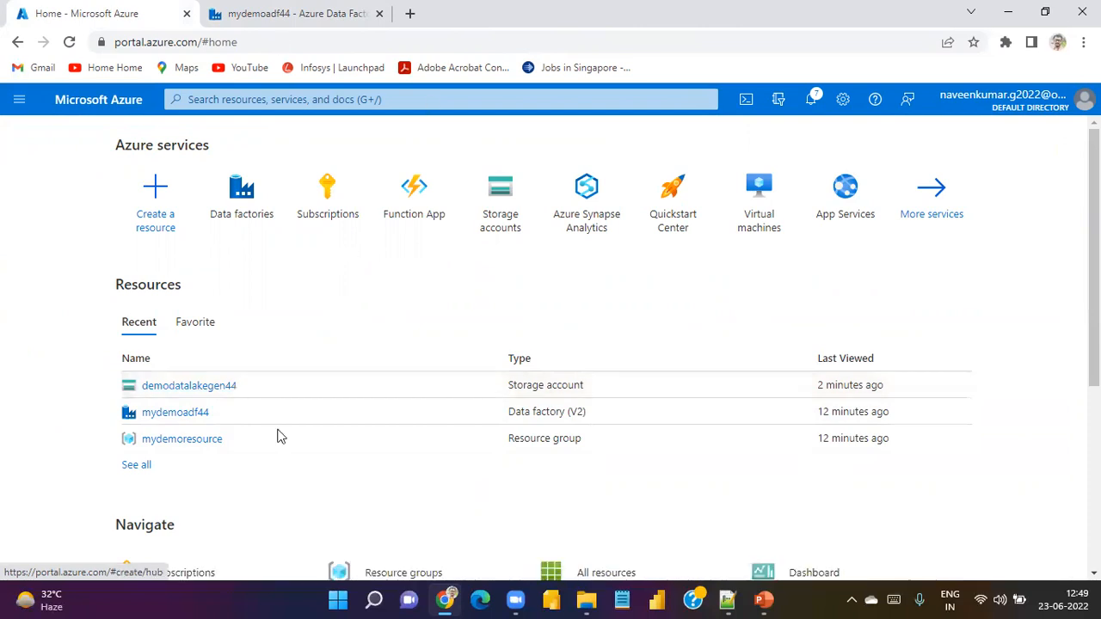
key(ctrl+Tab)
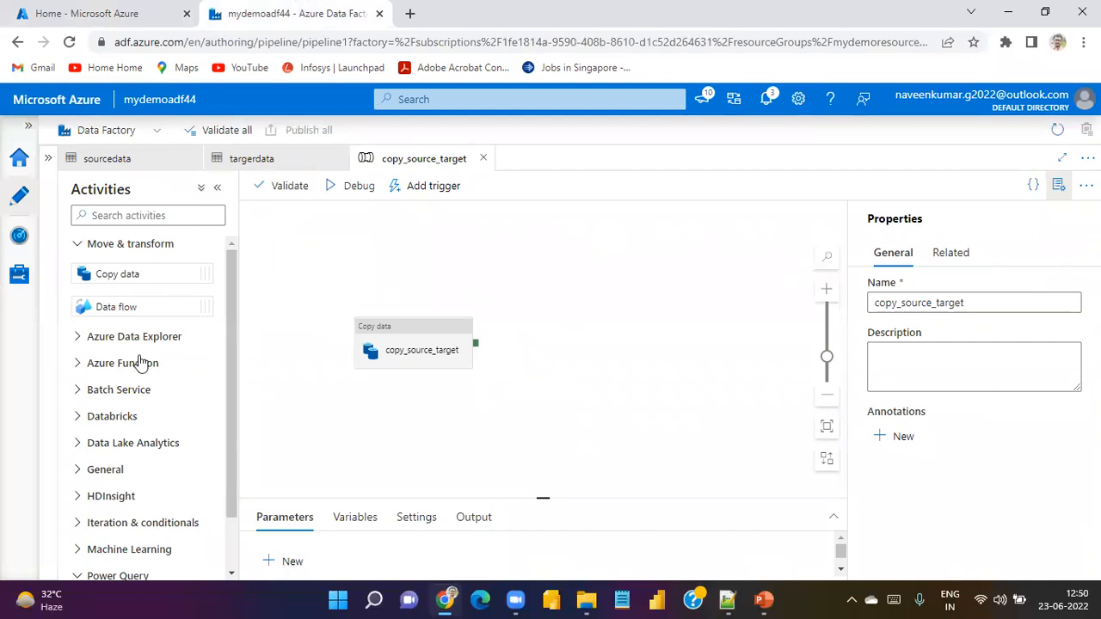
click(21, 273)
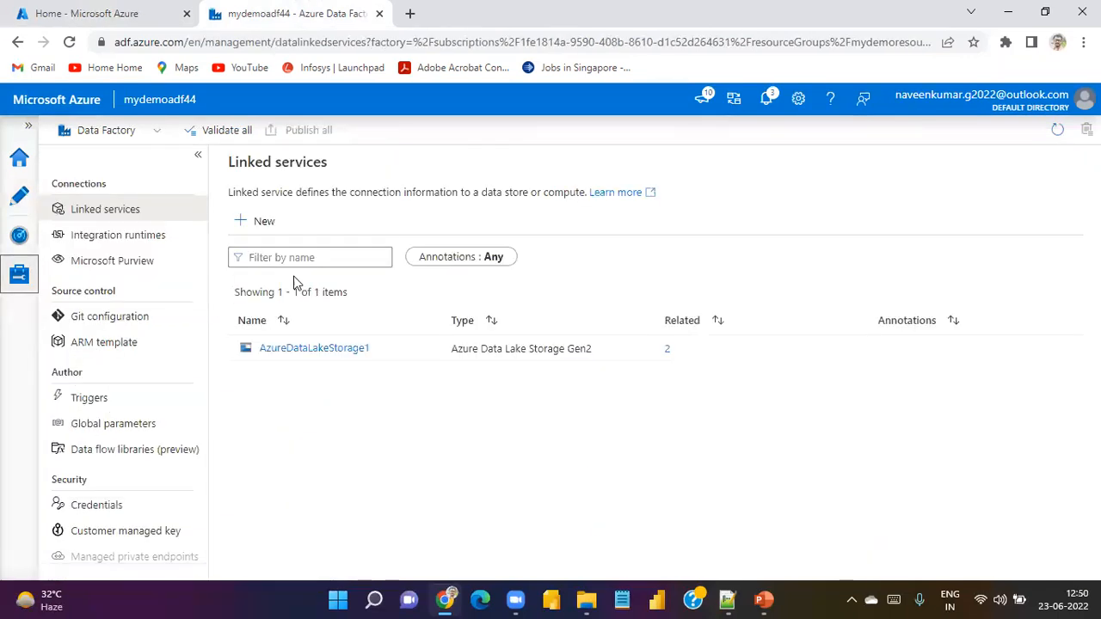